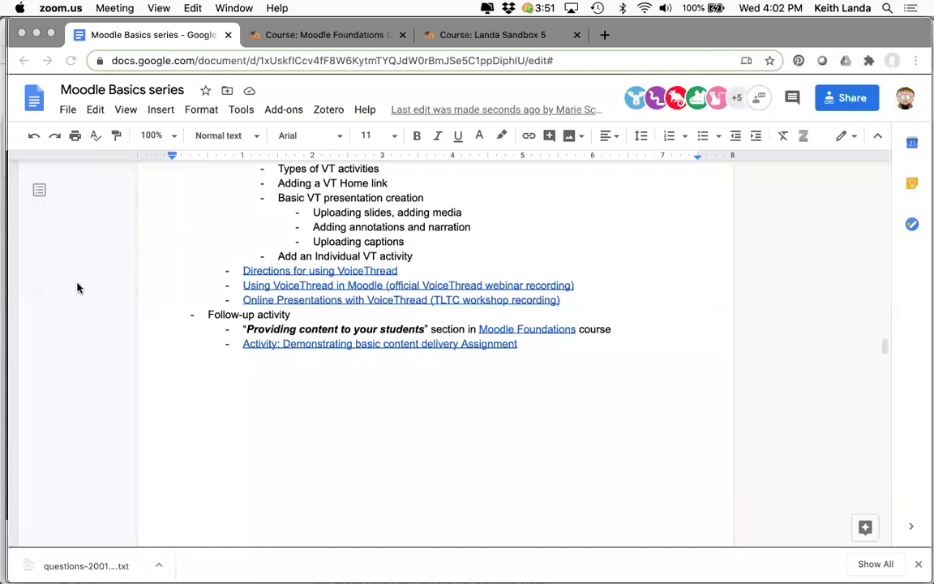
Step: Activate the Google Docs window and scroll to the Discussions, Assignments, & Quizzes outline
left_click(72, 259)
scroll(159, 358, "up", 1)
scroll(159, 358, "up", 2)
scroll(159, 358, "down", 10)
scroll(159, 358, "down", 3)
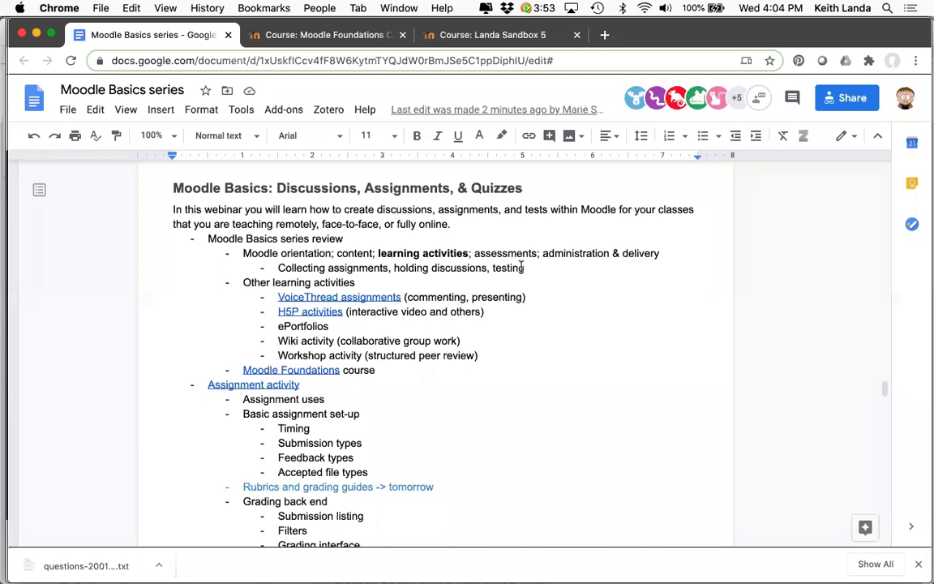
Step: Scroll the outline and drag the document window lower on screen
scroll(520, 271, "down", 2)
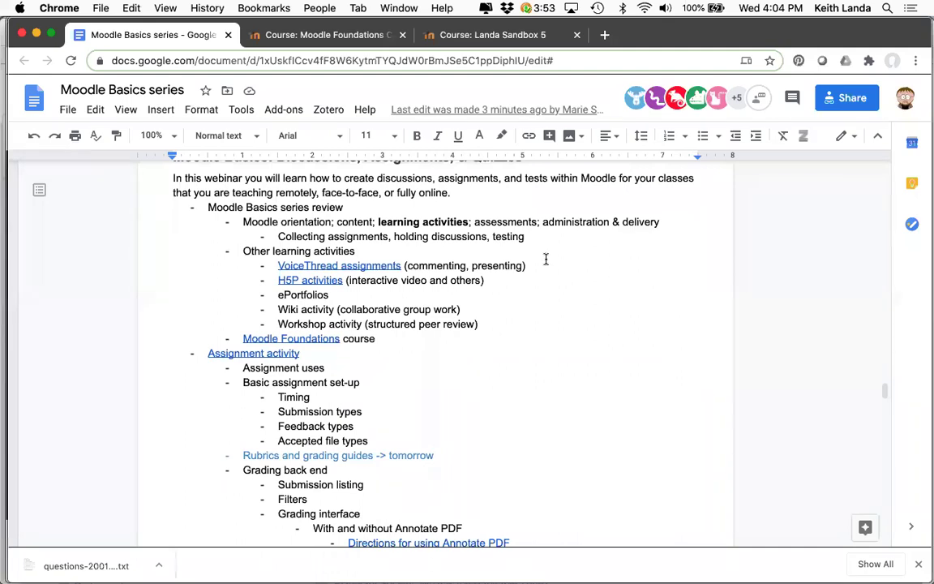
left_click_drag(681, 34, 686, 85)
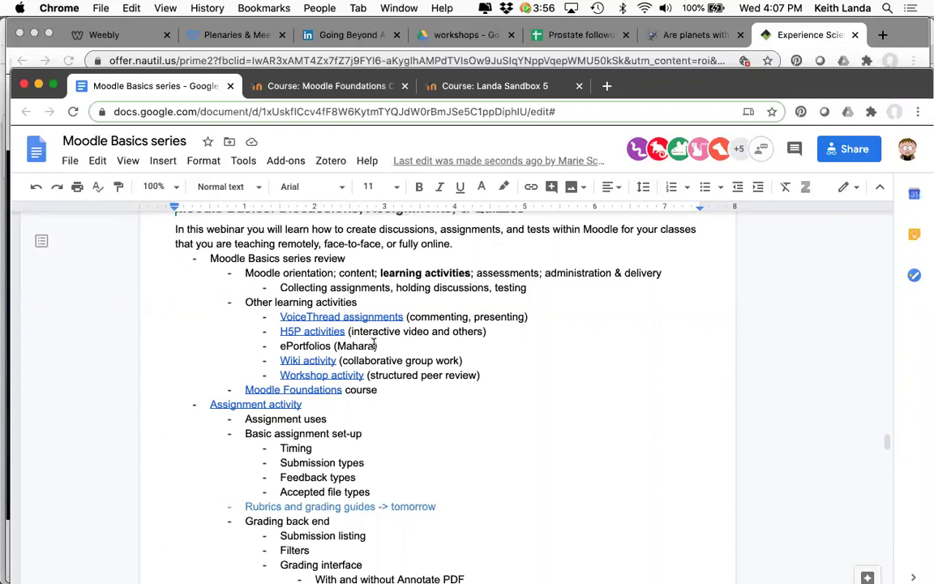
Step: Scroll to the Assignment activity section, then switch to the Moodle Foundations course
scroll(414, 413, "down", 3)
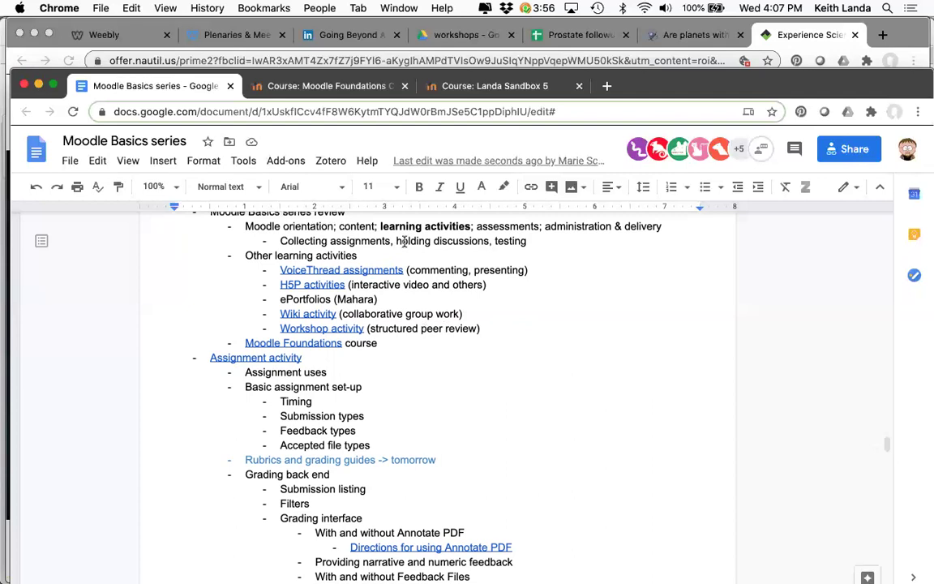
left_click(329, 91)
Step: Scroll the Moodle Foundations course page to 'An introduction to learning activities in Moodle'
scroll(351, 298, "up", 5)
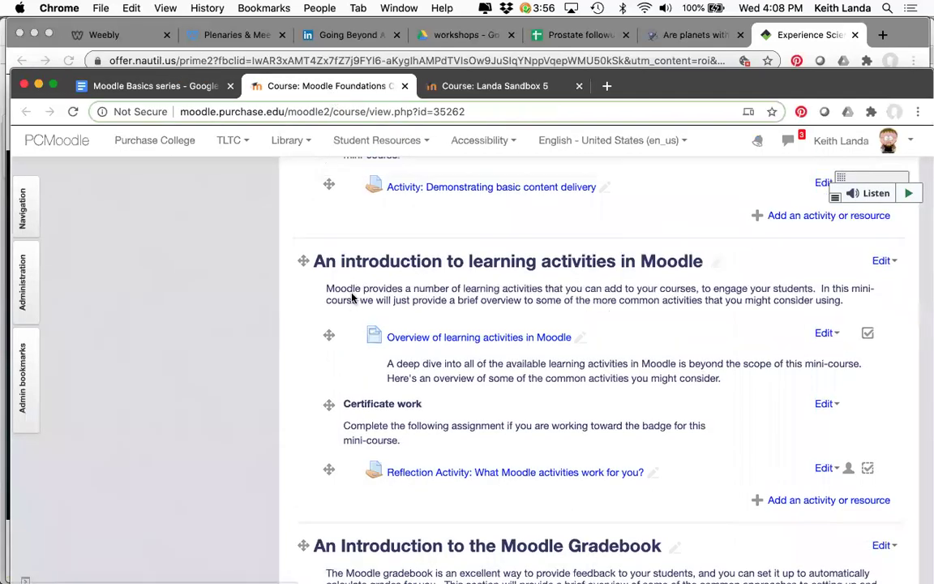
scroll(351, 299, "up", 5)
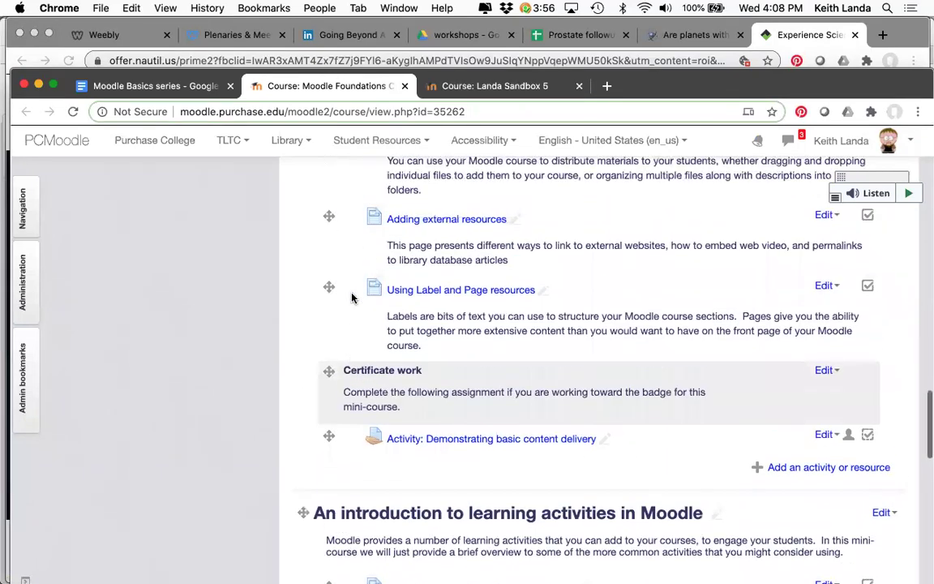
scroll(351, 298, "up", 10)
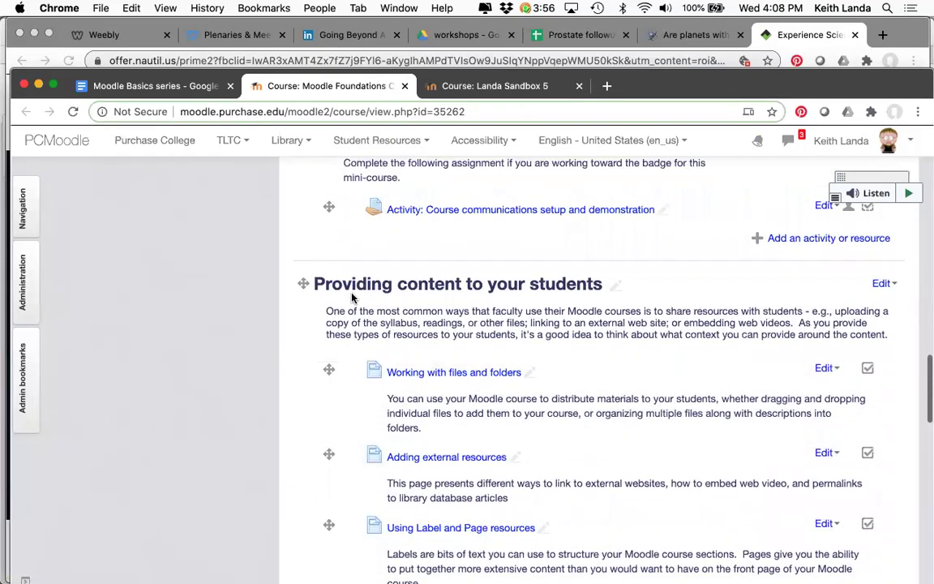
scroll(351, 302, "up", 10)
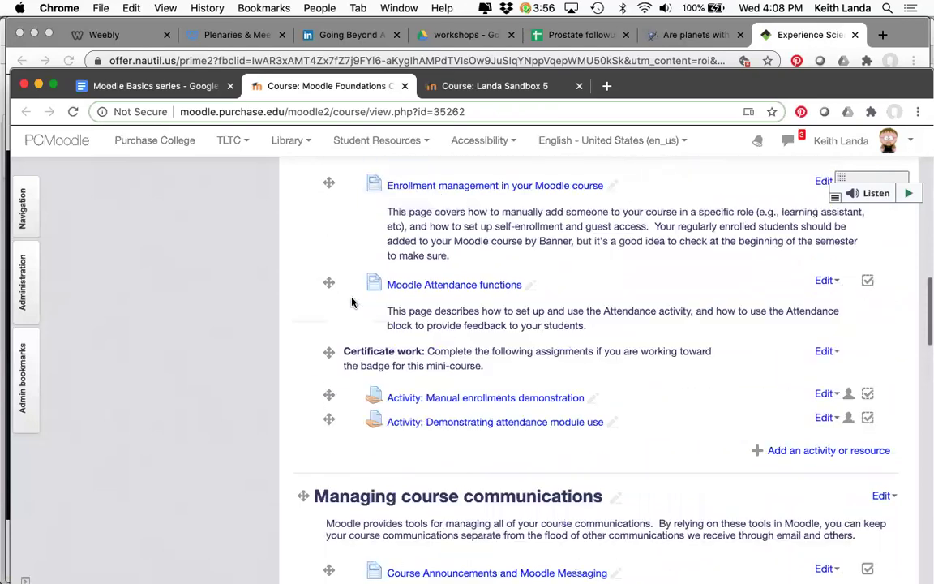
scroll(351, 302, "up", 10)
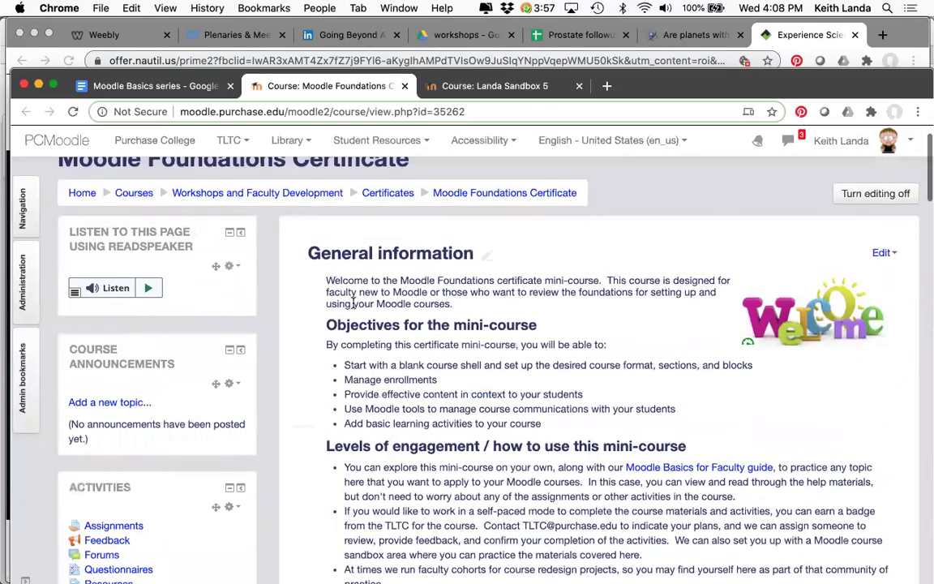
scroll(353, 302, "down", 10)
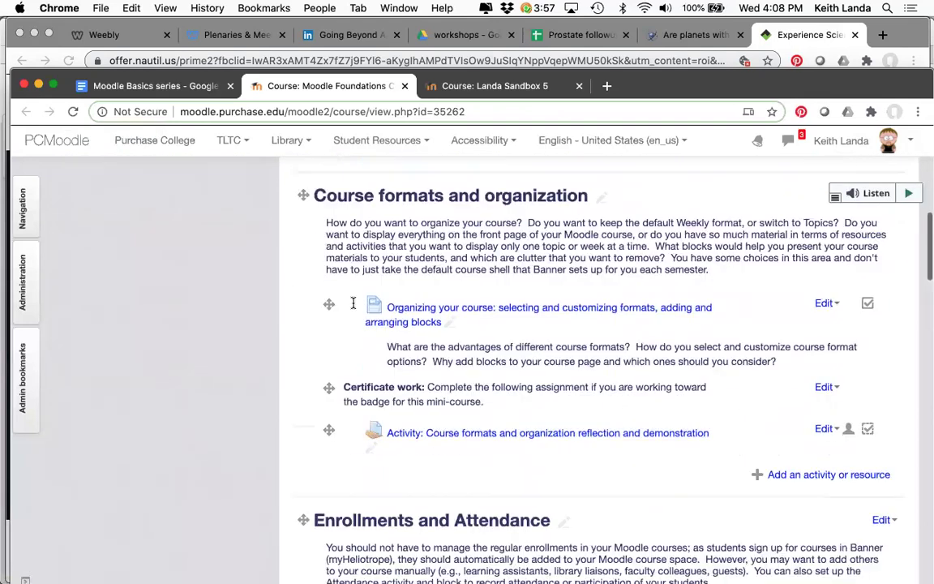
scroll(353, 305, "down", 1)
scroll(353, 308, "down", 3)
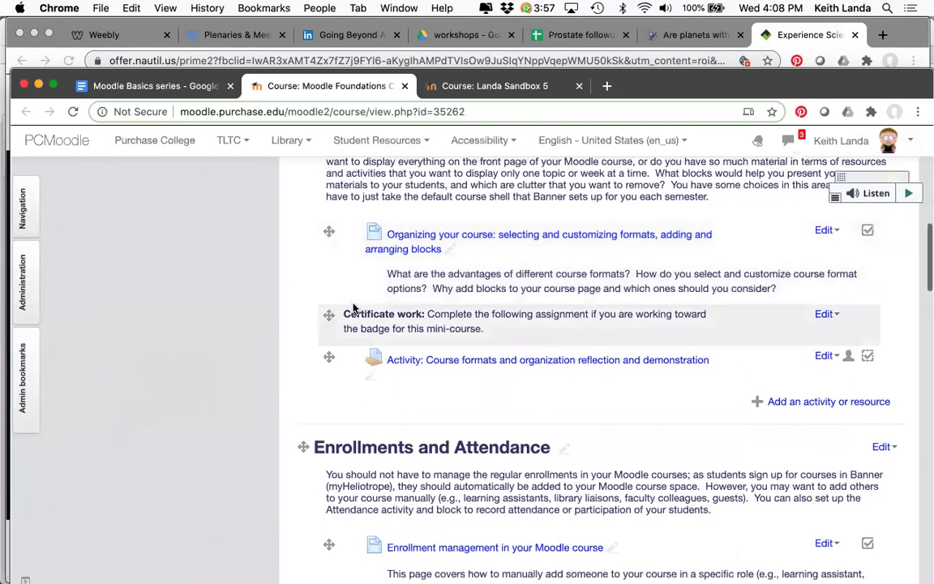
scroll(320, 353, "down", 4)
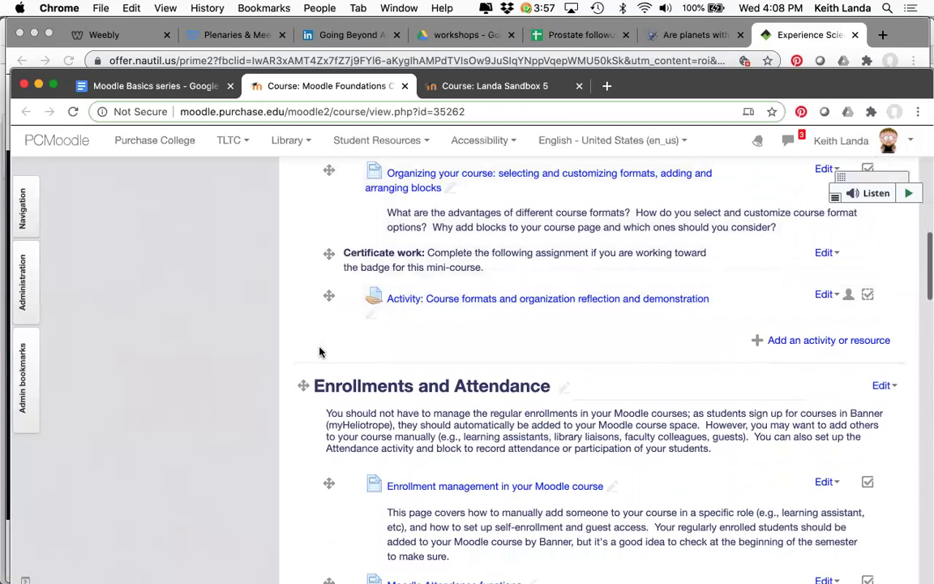
scroll(319, 353, "down", 5)
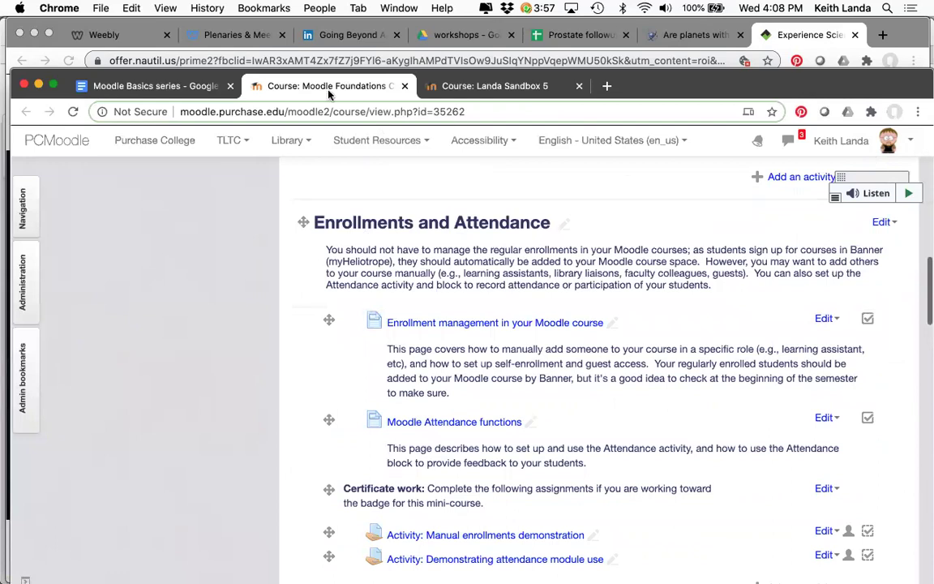
scroll(382, 303, "down", 8)
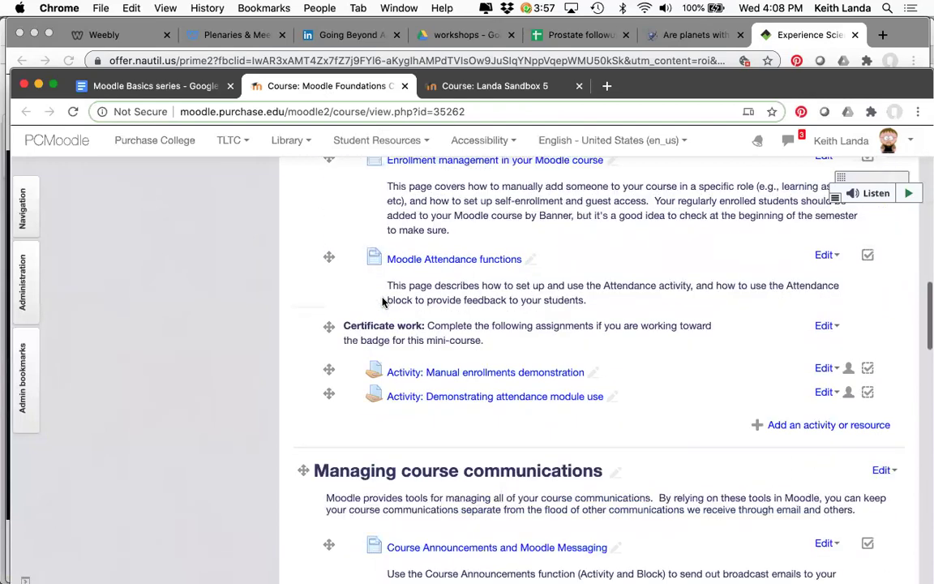
scroll(382, 302, "up", 15)
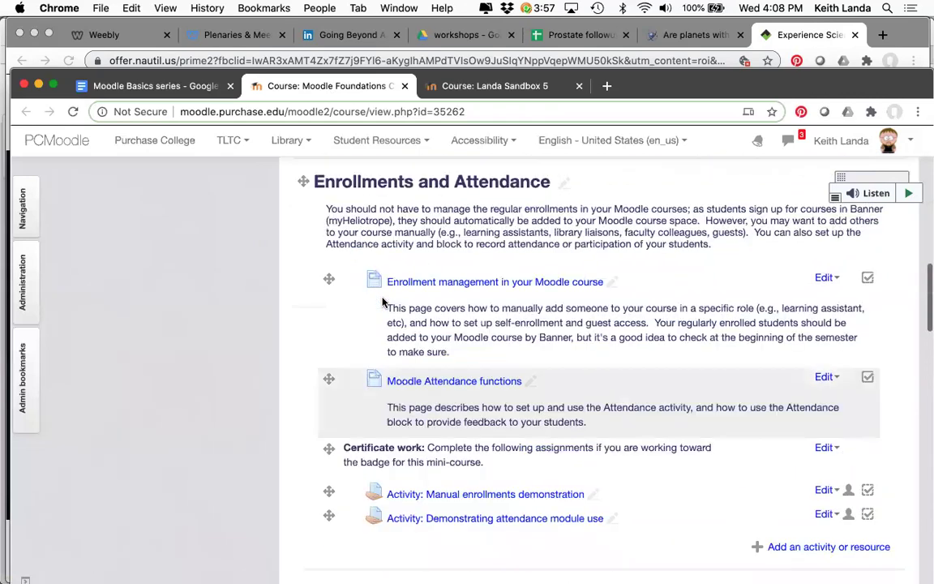
scroll(383, 303, "down", 6)
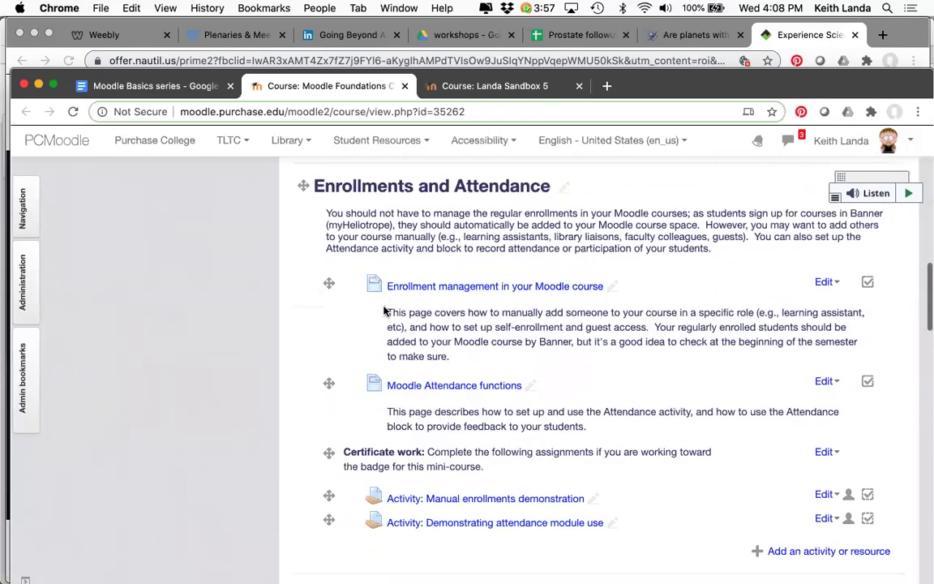
scroll(487, 292, "down", 18)
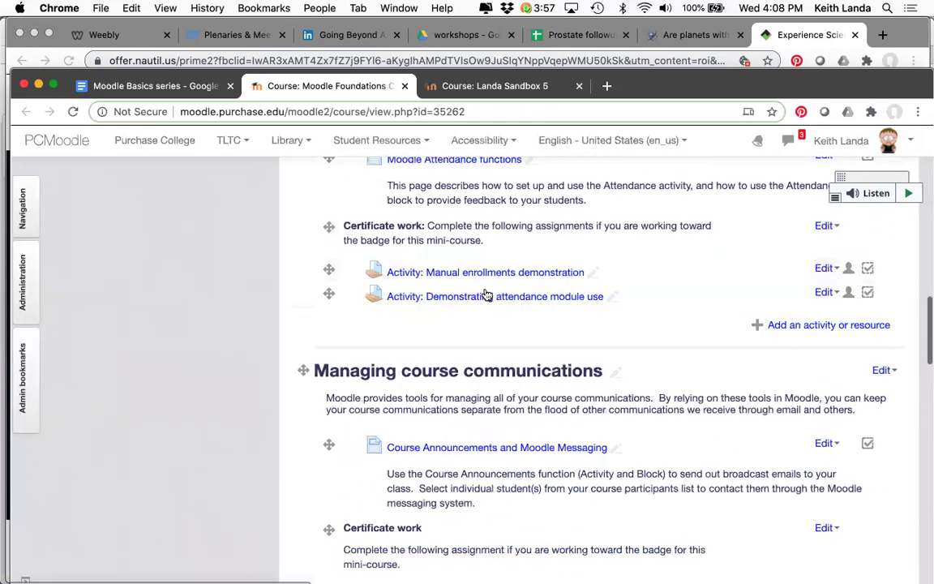
scroll(484, 284, "down", 2)
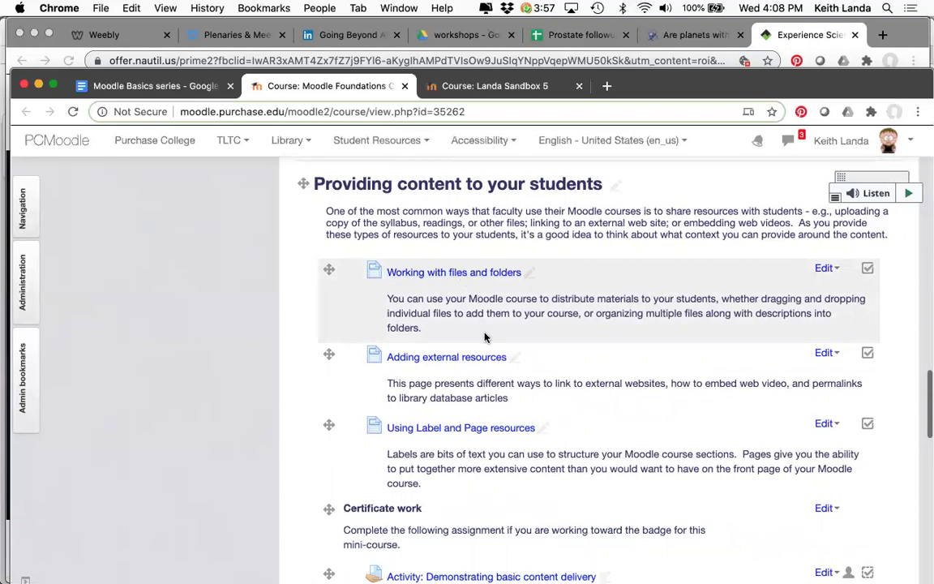
scroll(484, 336, "down", 1)
scroll(484, 336, "up", 2)
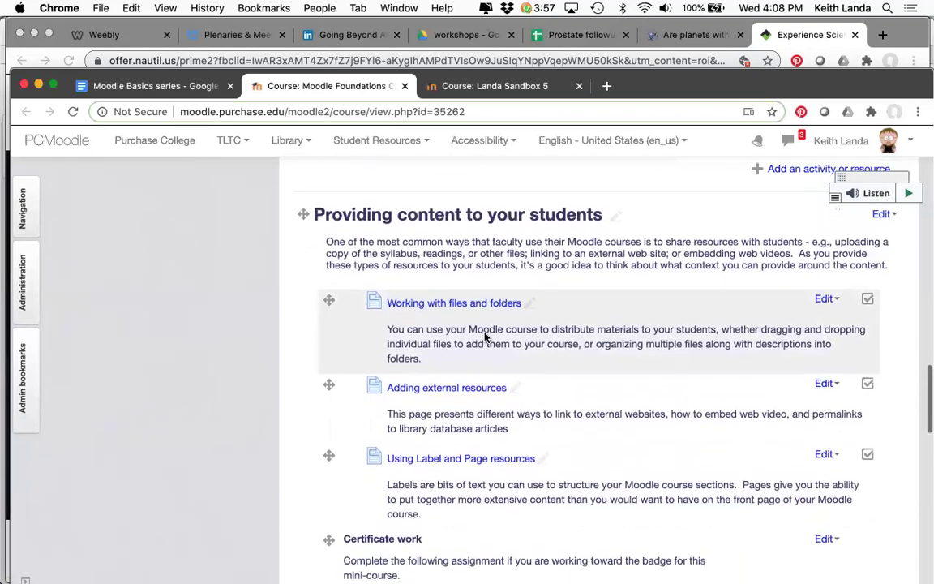
scroll(485, 337, "down", 1)
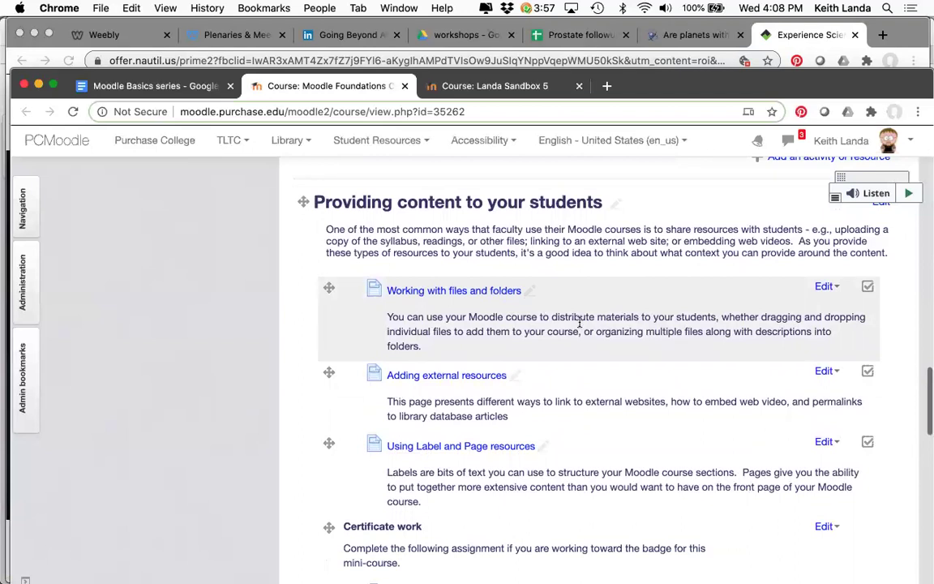
scroll(579, 323, "down", 10)
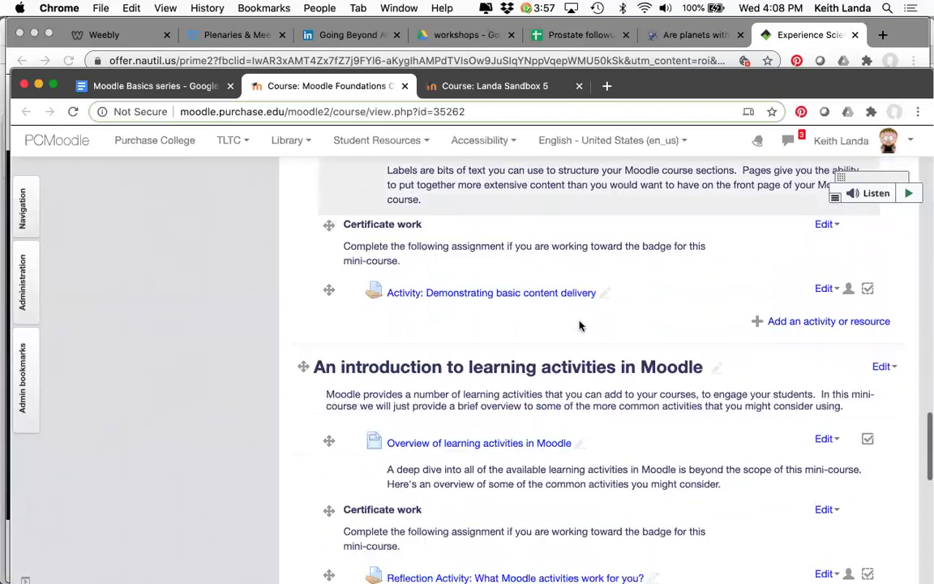
scroll(422, 308, "down", 1)
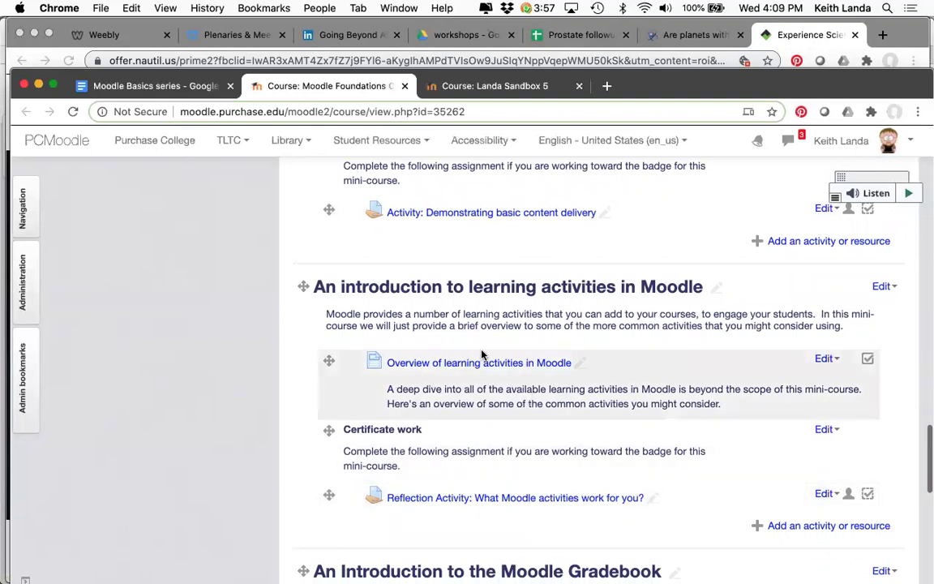
Step: Open 'Overview of learning activities in Moodle' and read its Assignment and Turnitin 2 sections
left_click(559, 367)
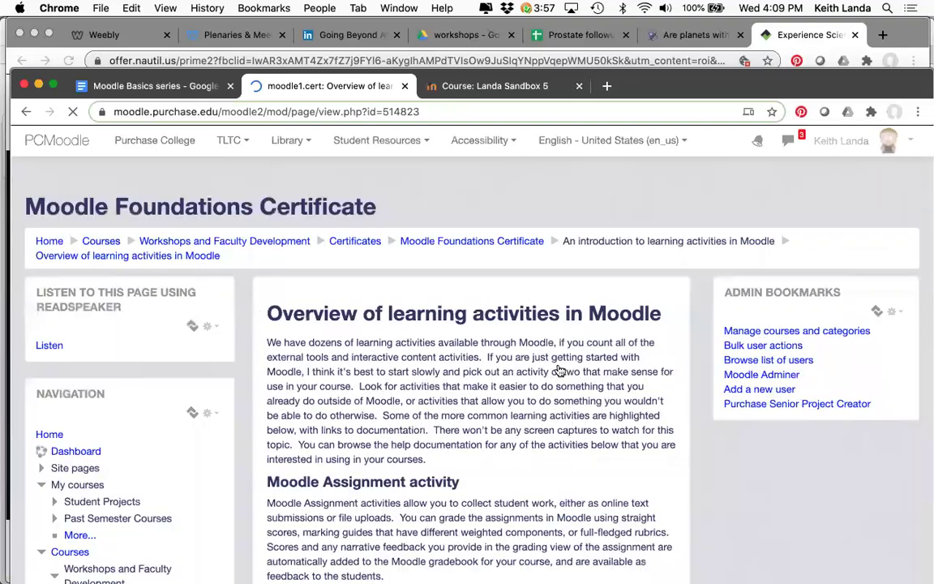
scroll(559, 371, "down", 15)
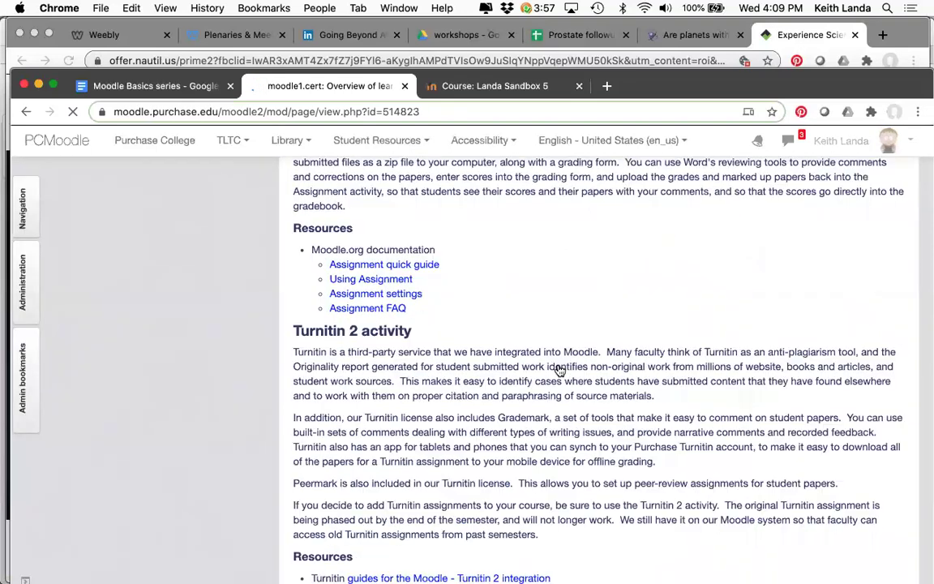
scroll(559, 370, "down", 2)
scroll(559, 370, "down", 1)
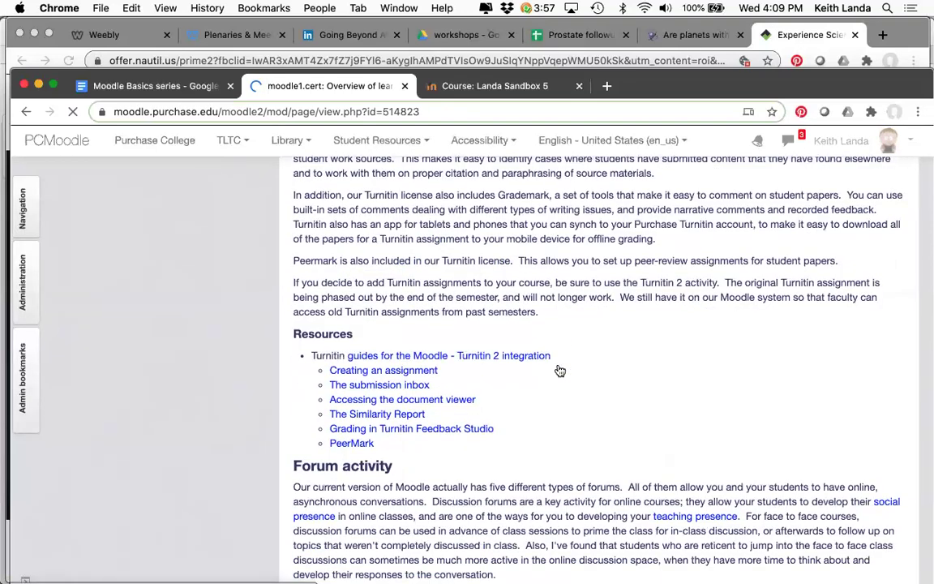
scroll(559, 371, "down", 5)
scroll(315, 211, "up", 15)
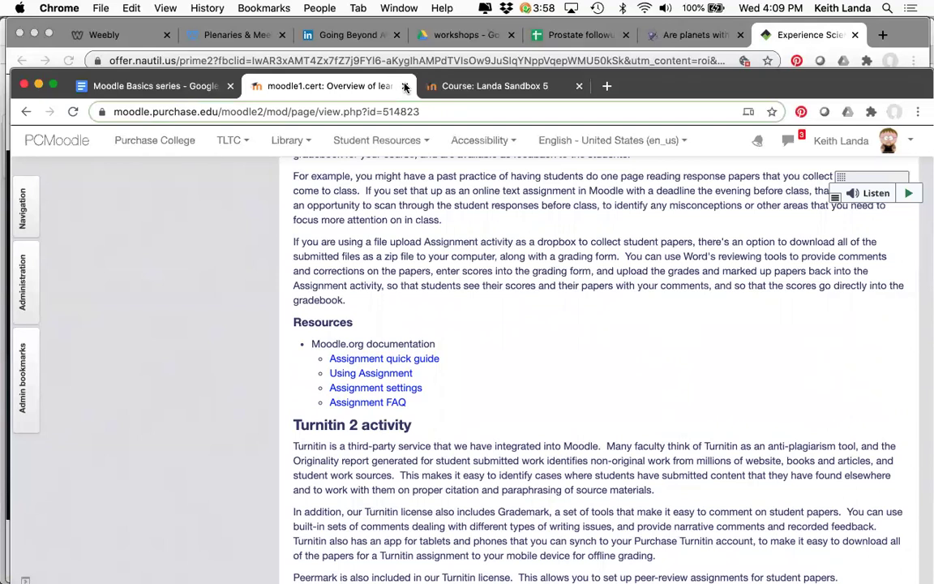
left_click(154, 85)
scroll(468, 391, "down", 2)
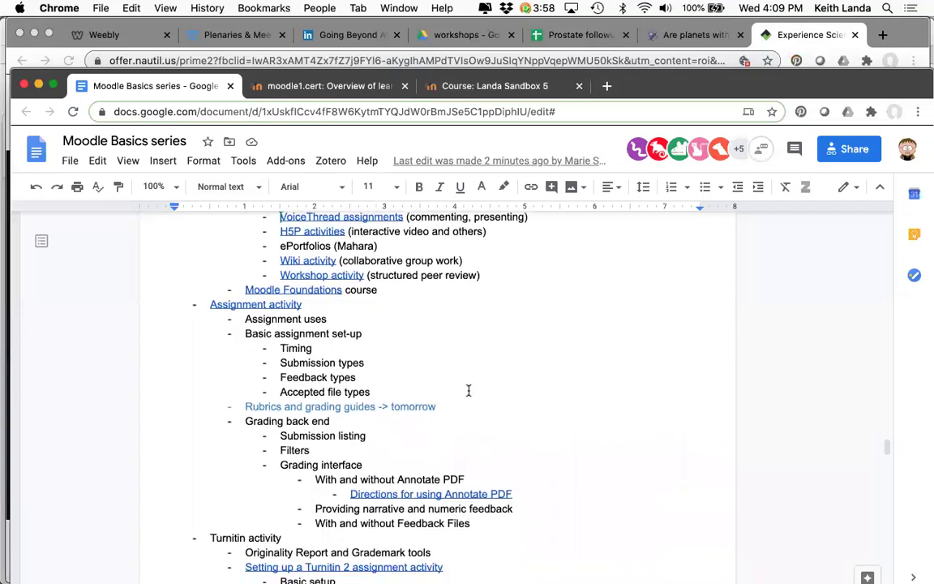
scroll(468, 391, "down", 1)
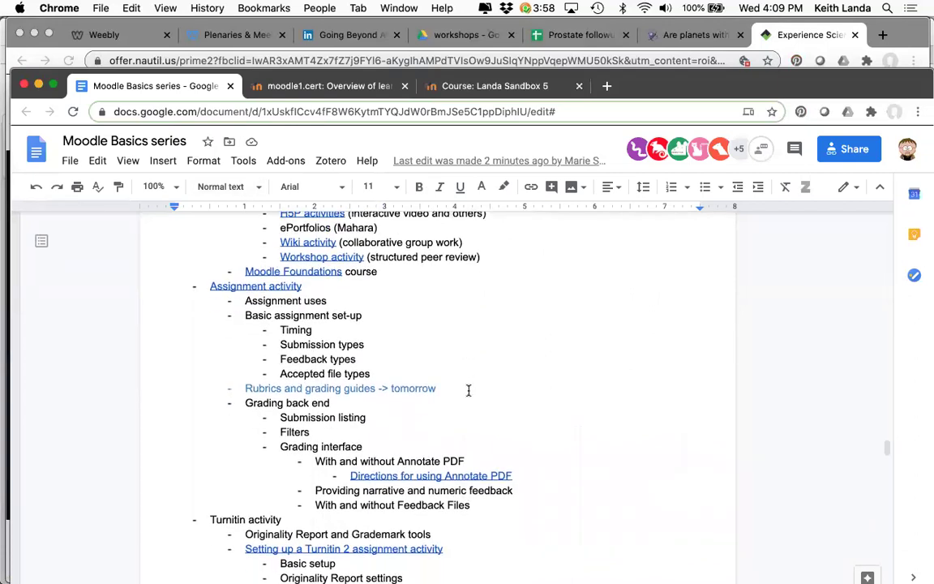
scroll(467, 391, "down", 1)
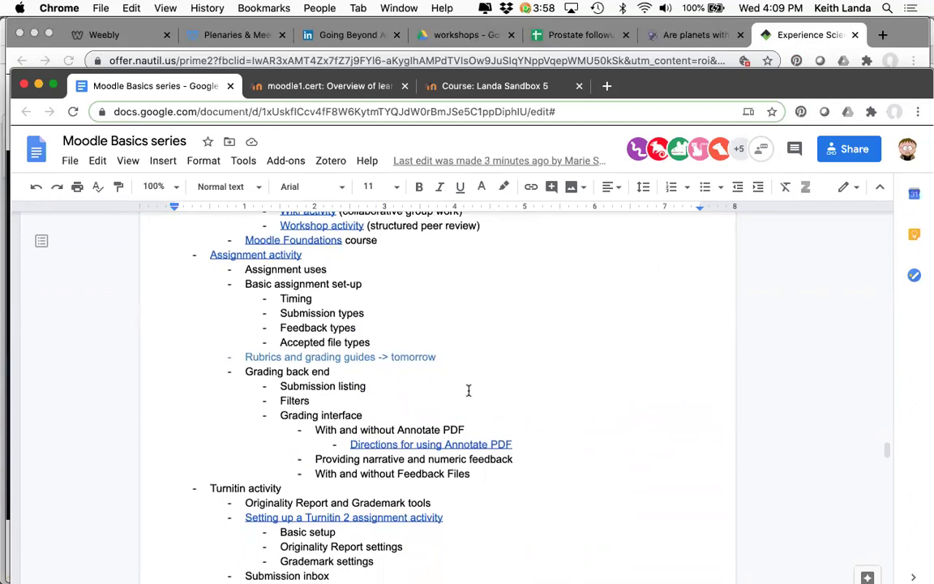
scroll(468, 391, "down", 1)
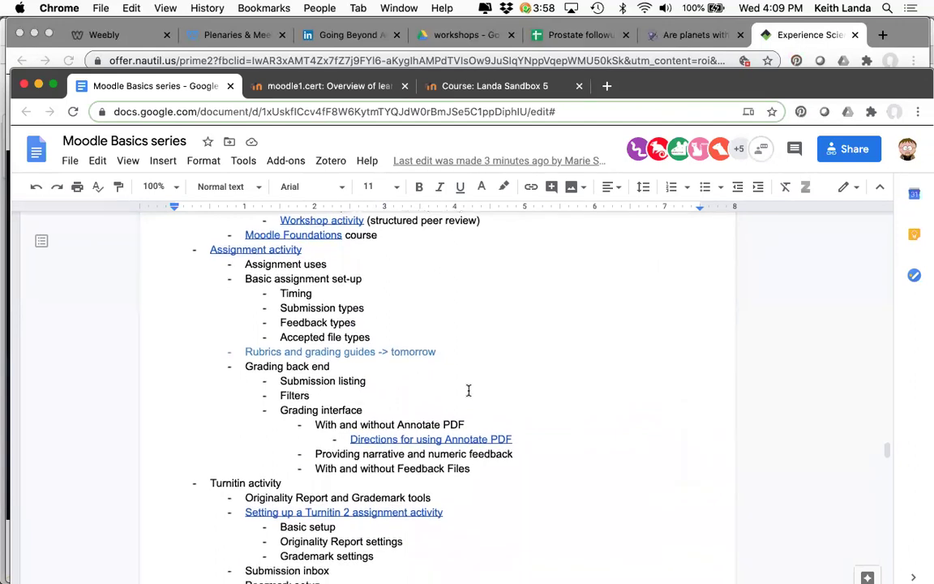
scroll(468, 391, "down", 5)
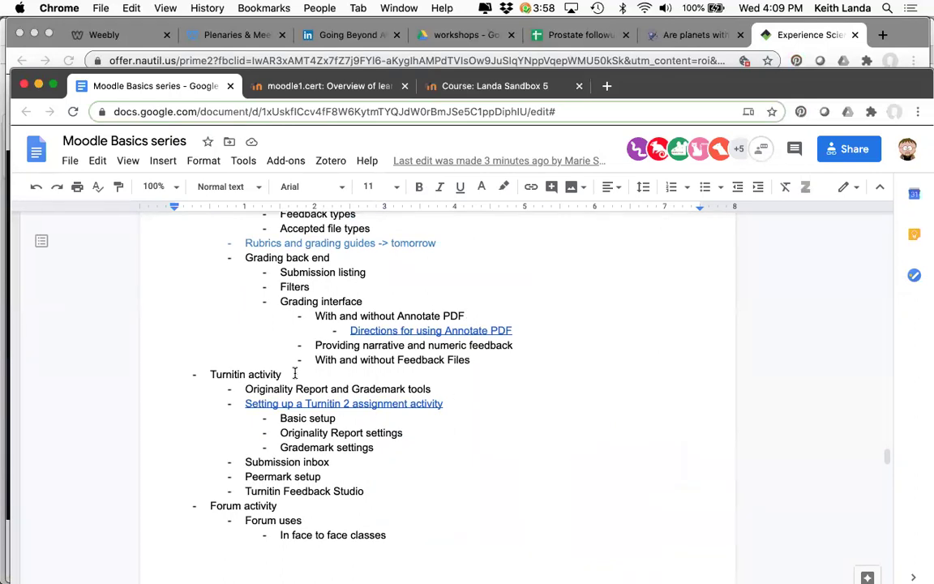
scroll(294, 373, "down", 5)
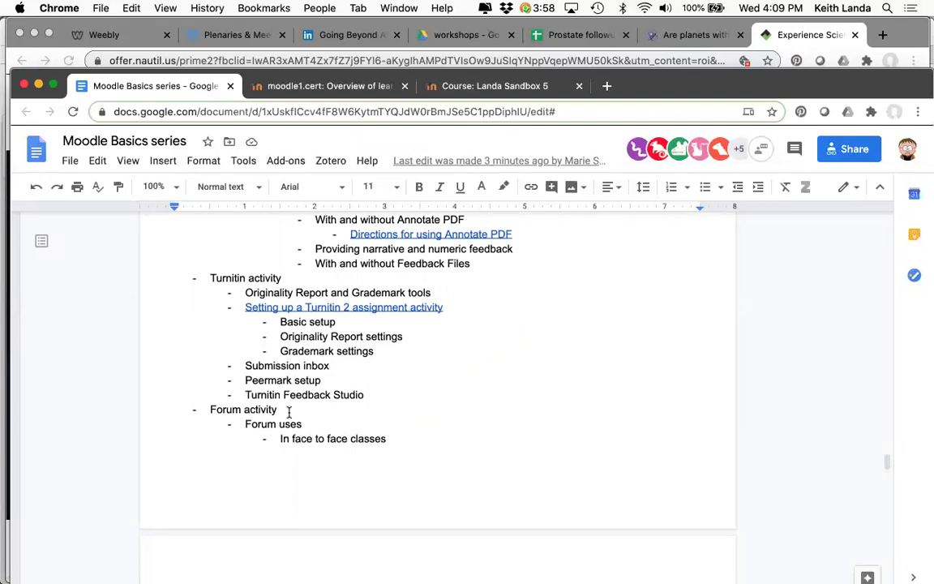
scroll(289, 412, "down", 2)
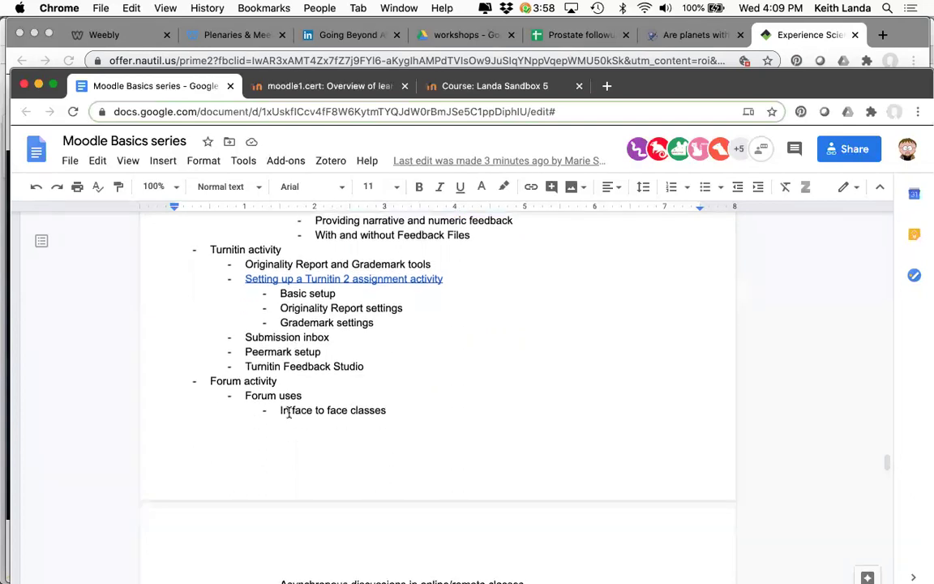
scroll(289, 413, "down", 1)
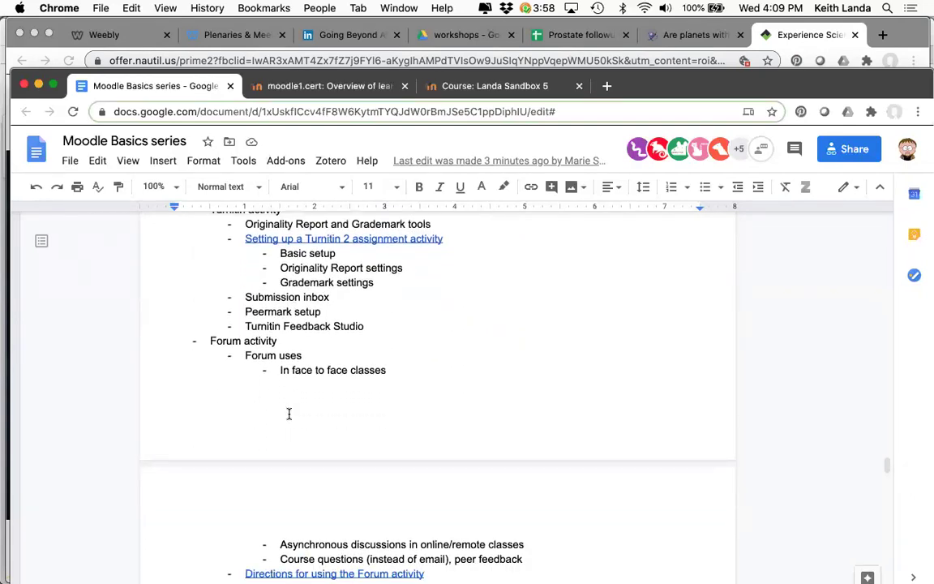
scroll(273, 390, "down", 3)
scroll(273, 393, "down", 10)
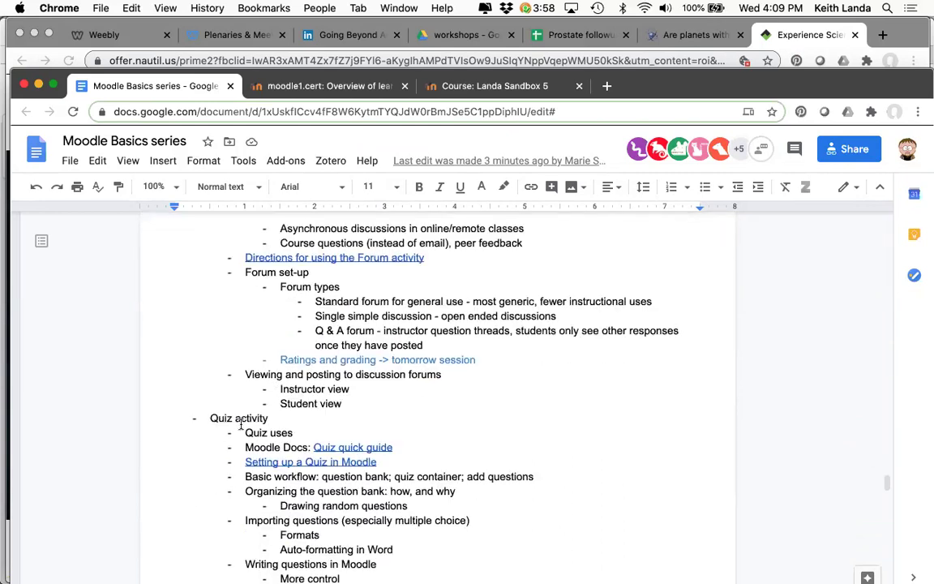
scroll(241, 425, "down", 2)
scroll(241, 422, "up", 20)
scroll(241, 424, "up", 10)
scroll(241, 423, "down", 6)
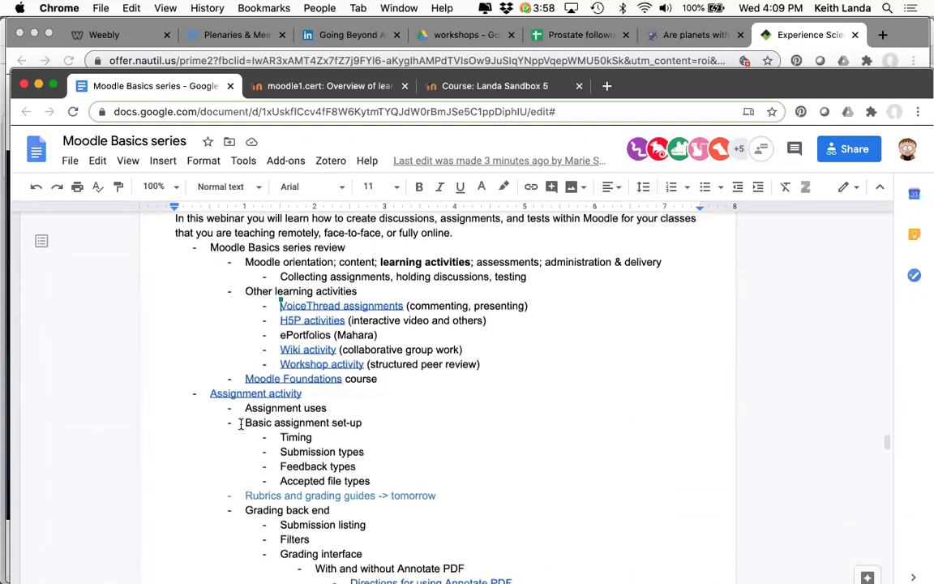
scroll(241, 423, "down", 1)
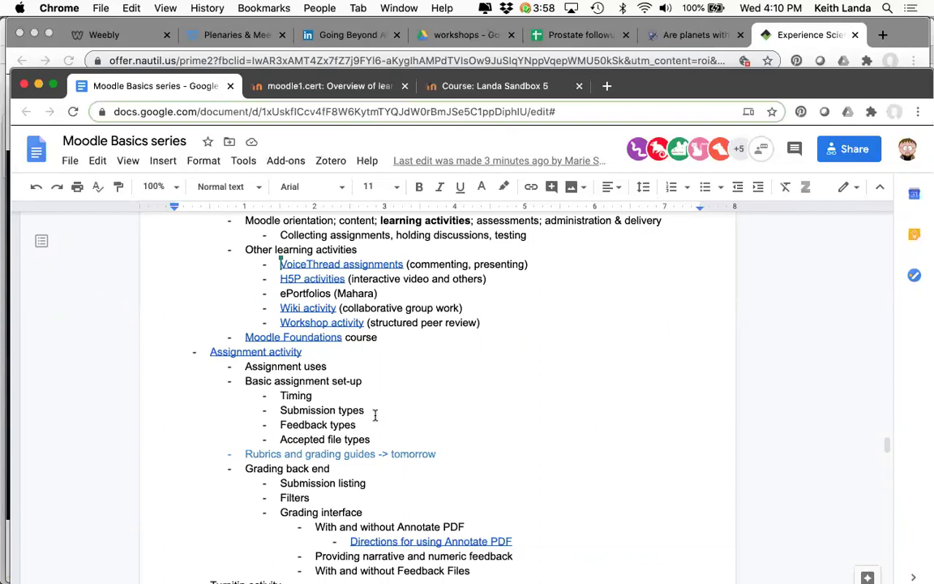
Step: Scroll the outline, then switch to the Landa Sandbox 5 course page in Moodle
scroll(392, 395, "down", 3)
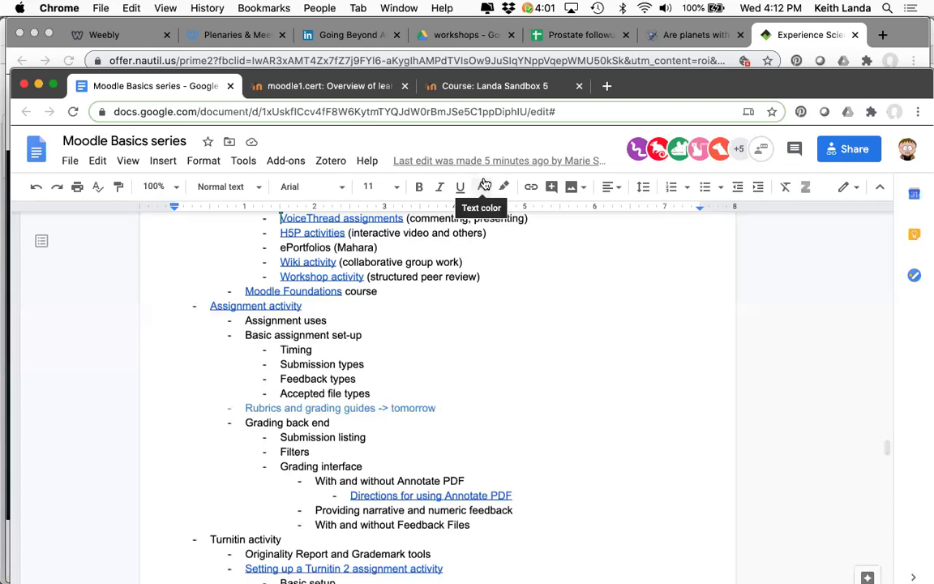
left_click(507, 87)
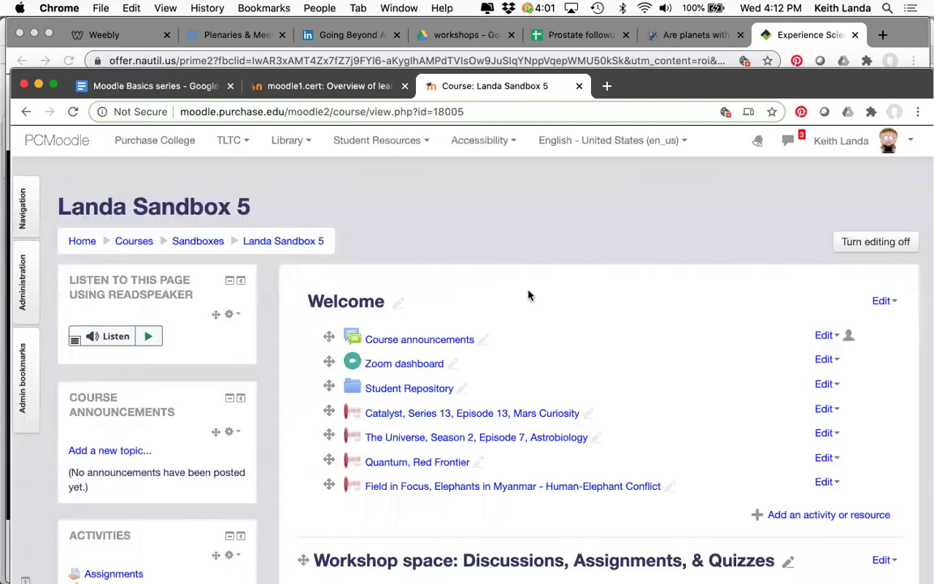
scroll(538, 327, "down", 3)
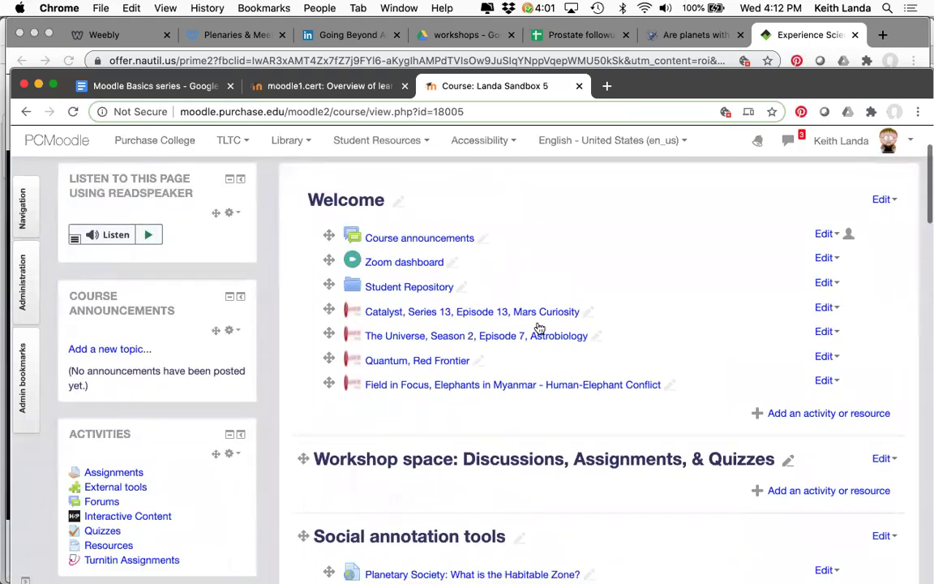
scroll(539, 328, "down", 1)
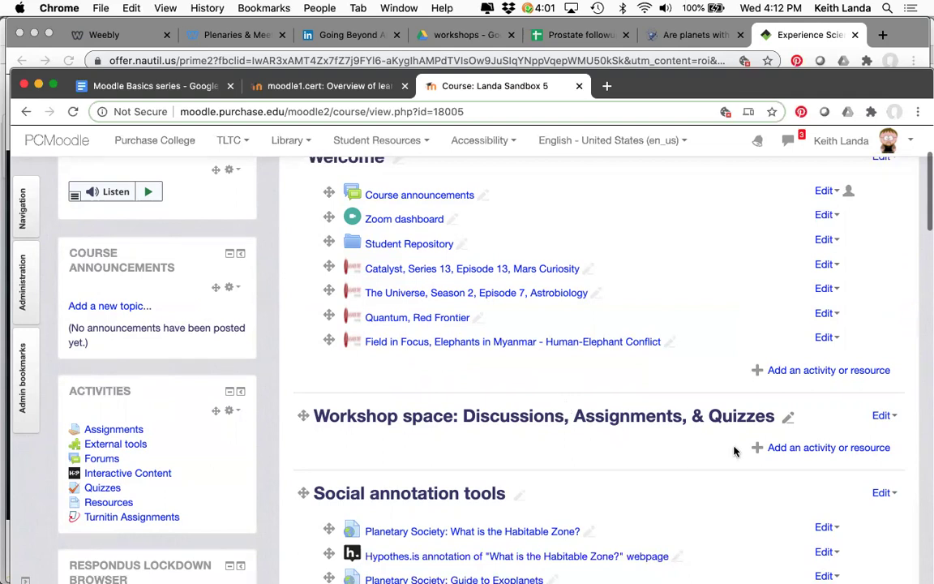
Step: Add an Assignment activity to the Workshop space section
left_click(803, 450)
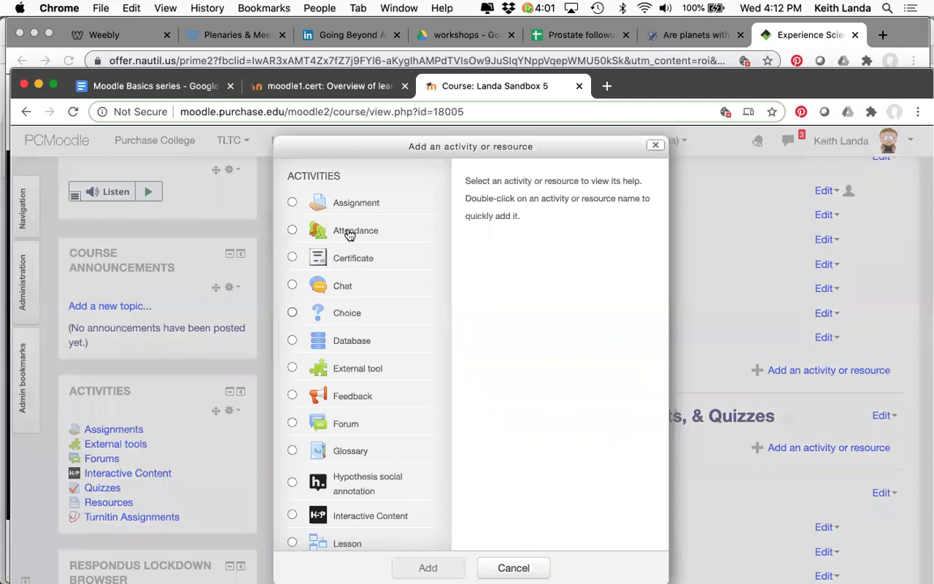
left_click(293, 203)
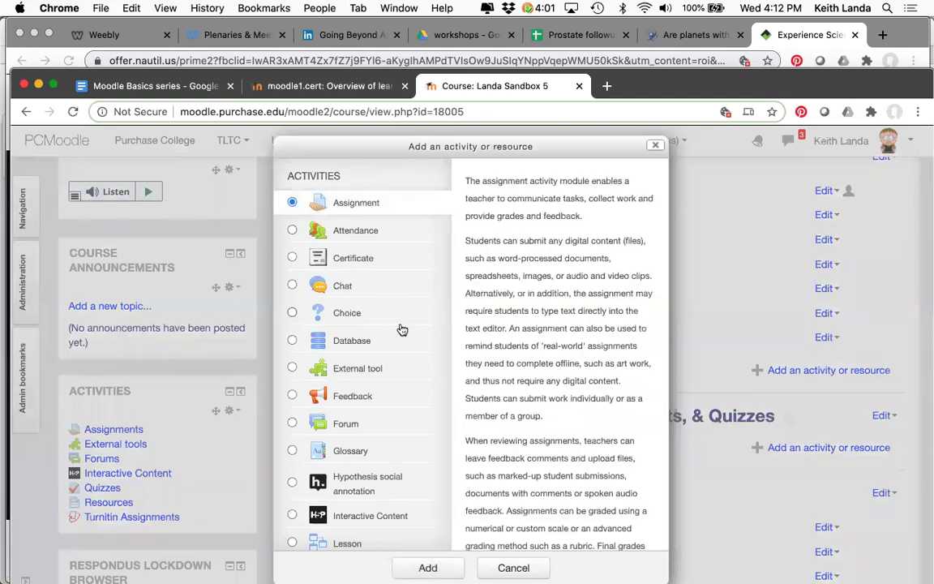
left_click(426, 567)
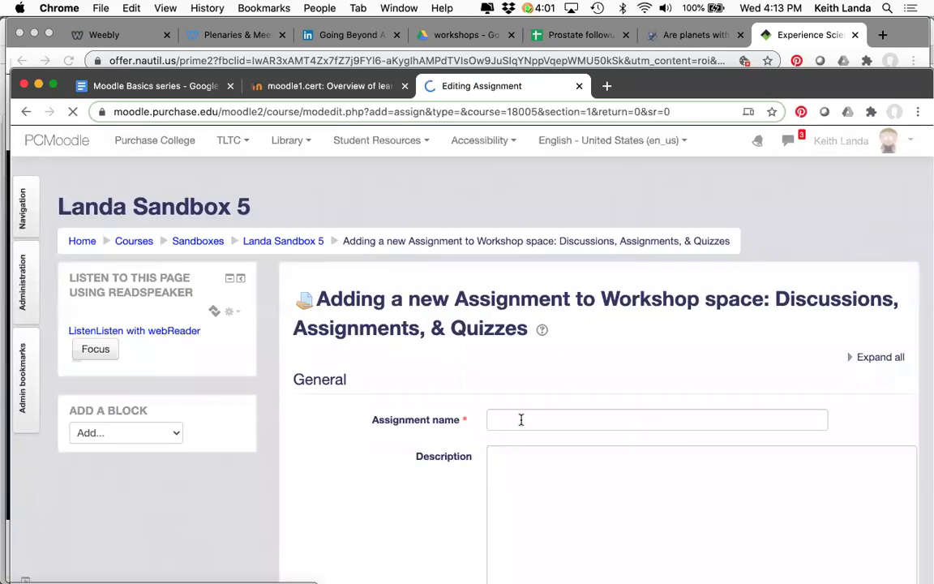
Step: Name it 'workshop example assignment' with the description 'Here's what you need to do'
left_click(521, 420)
type("wo")
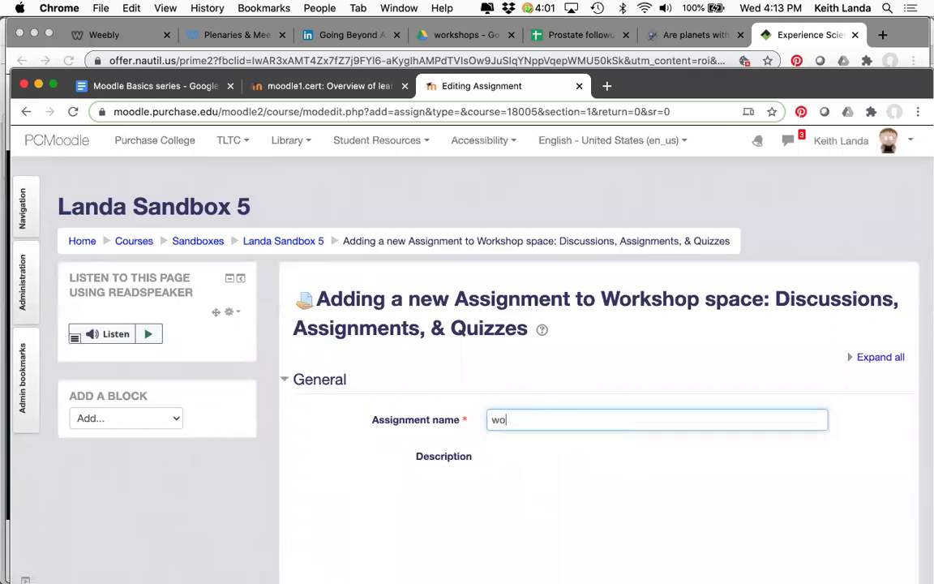
type("rkshop exa")
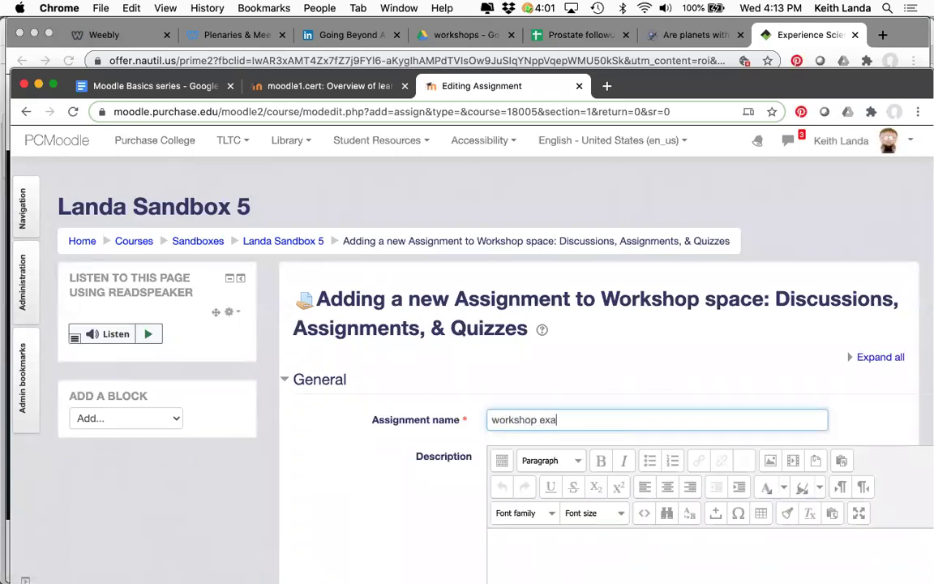
type("mple assignment")
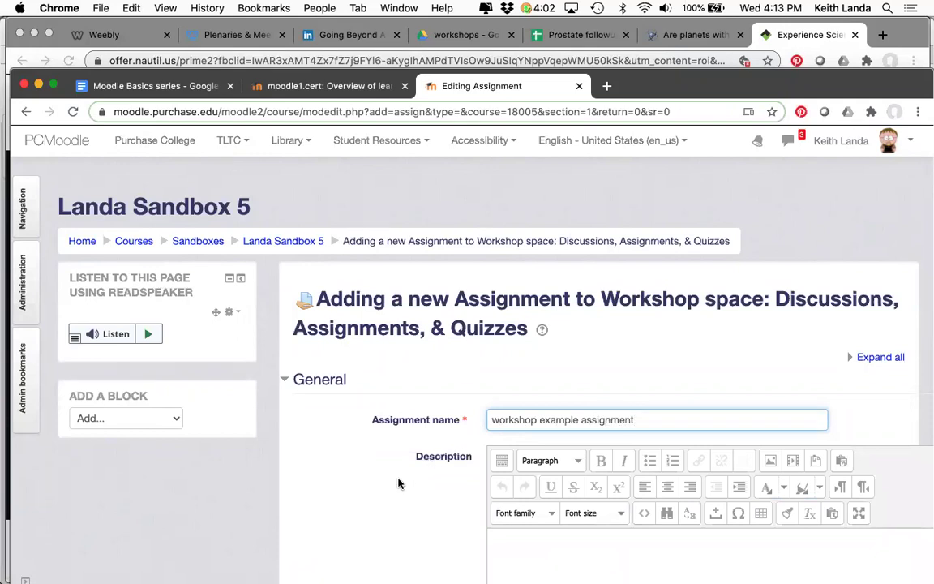
scroll(398, 484, "down", 10)
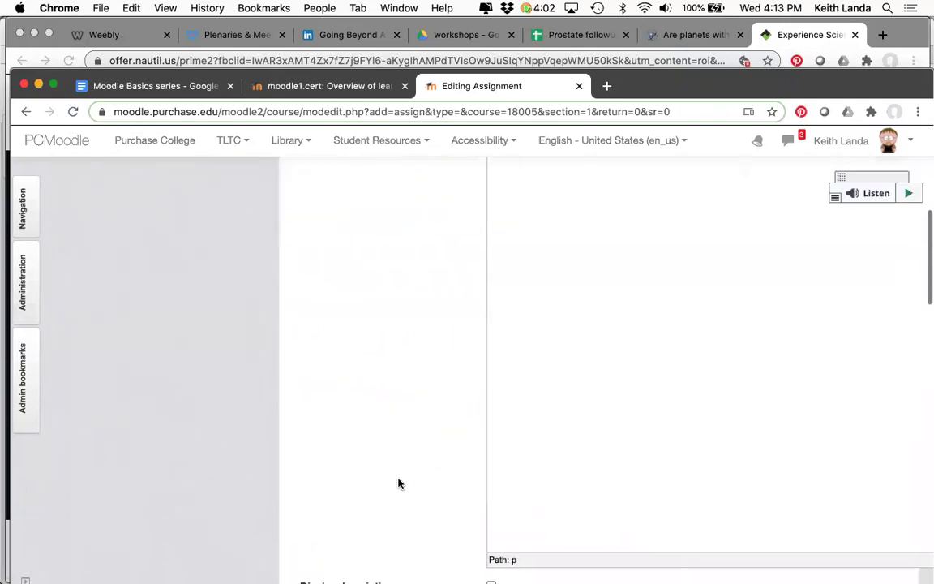
scroll(398, 483, "up", 10)
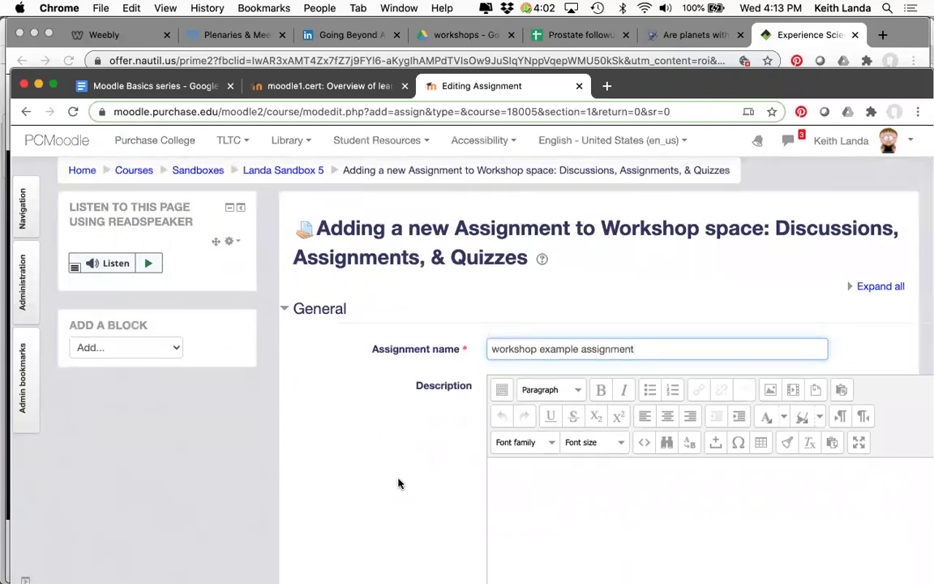
scroll(398, 483, "down", 10)
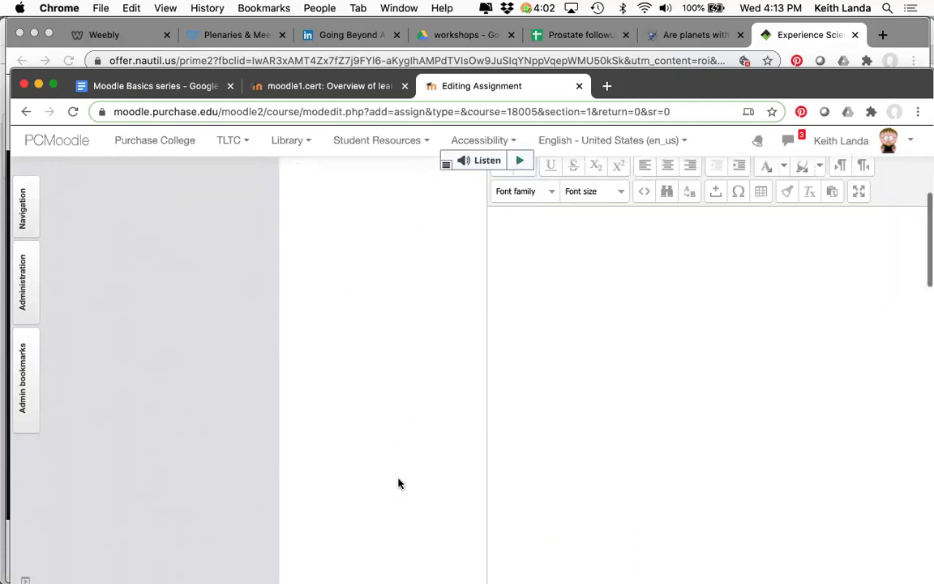
scroll(398, 484, "down", 5)
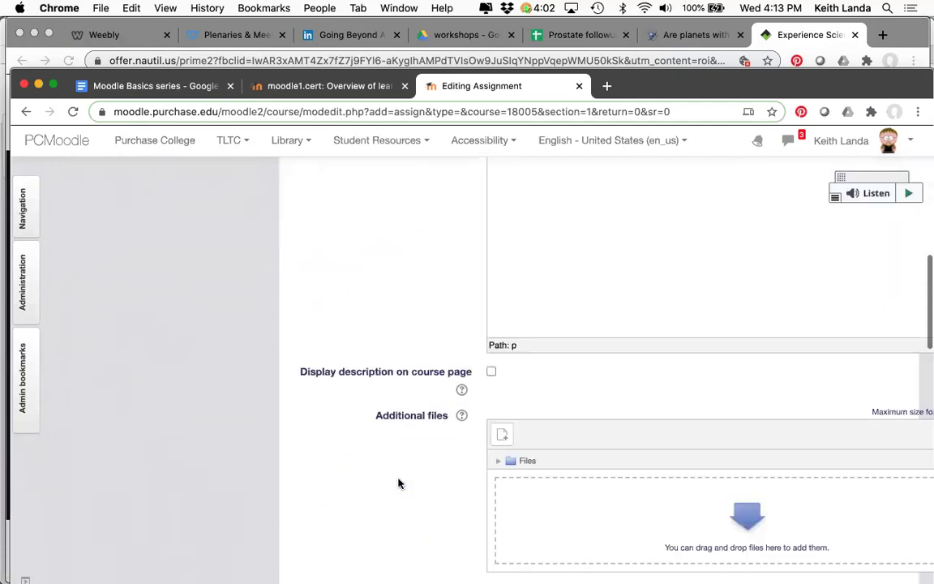
scroll(398, 483, "up", 6)
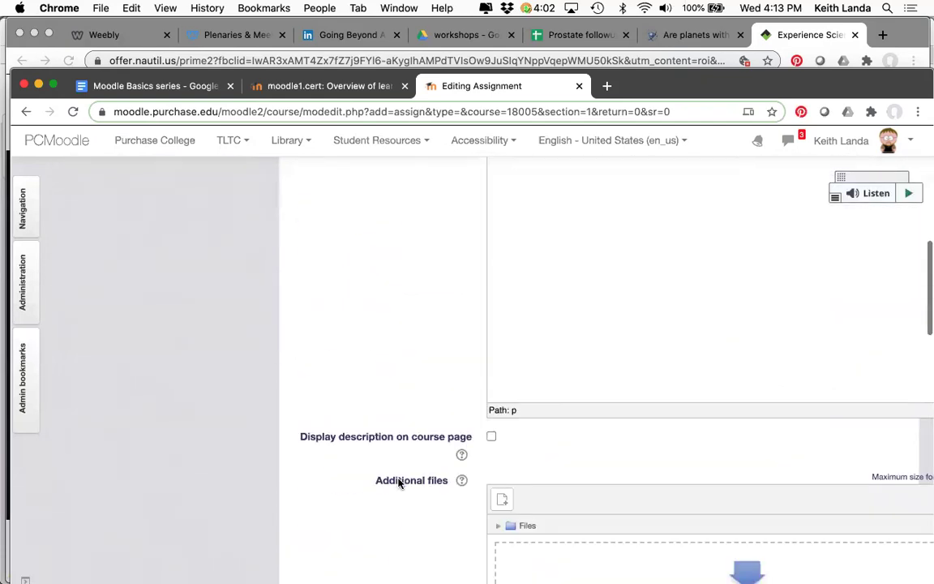
type("IHe")
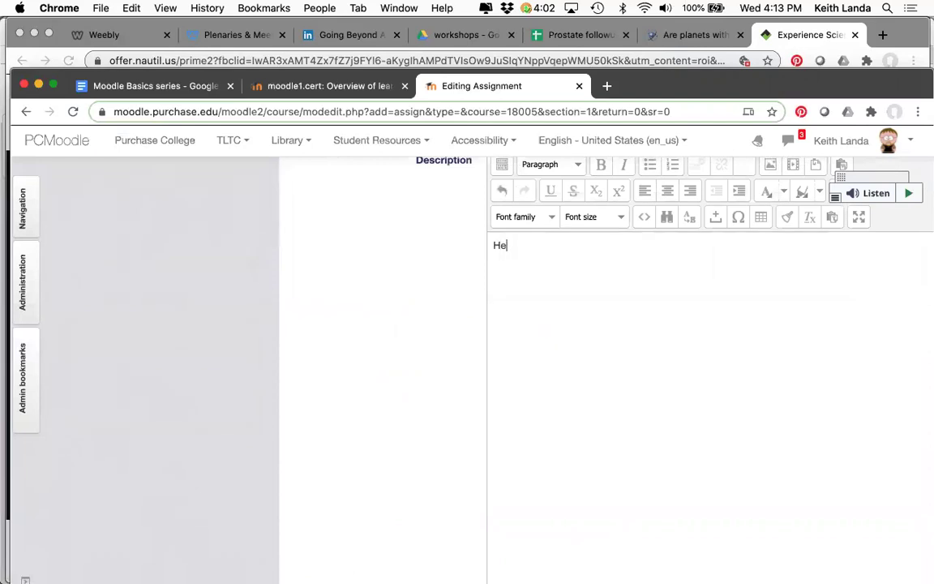
type("re's what you need to do")
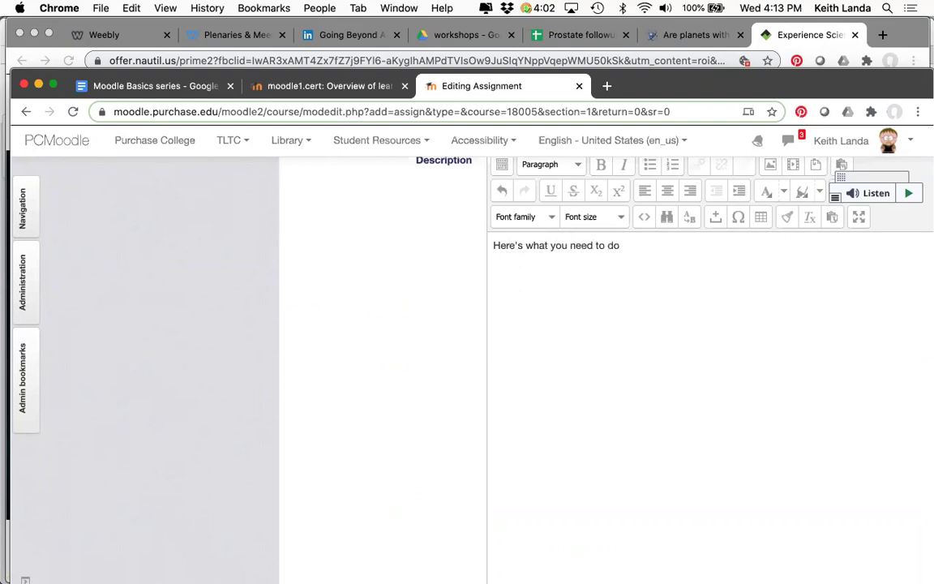
scroll(441, 463, "down", 5)
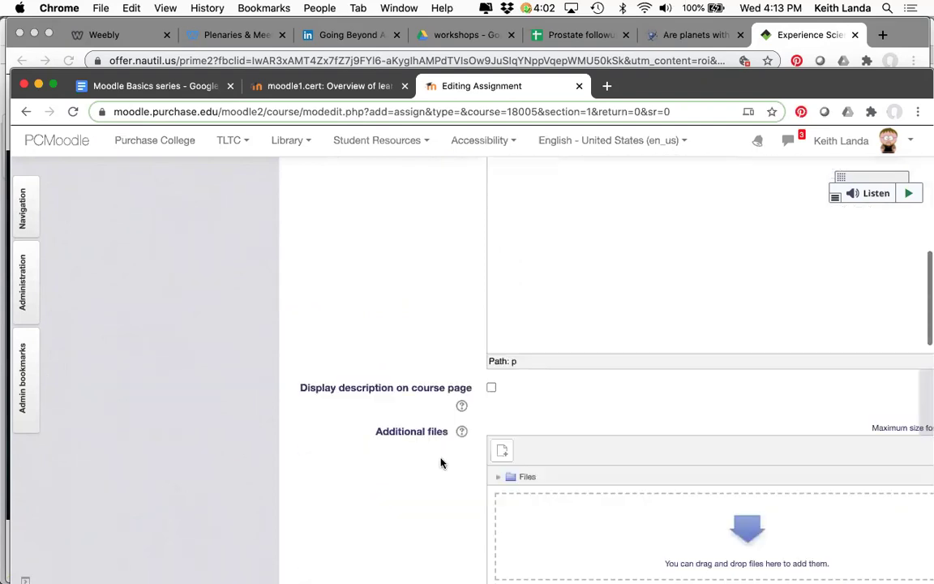
scroll(441, 463, "down", 5)
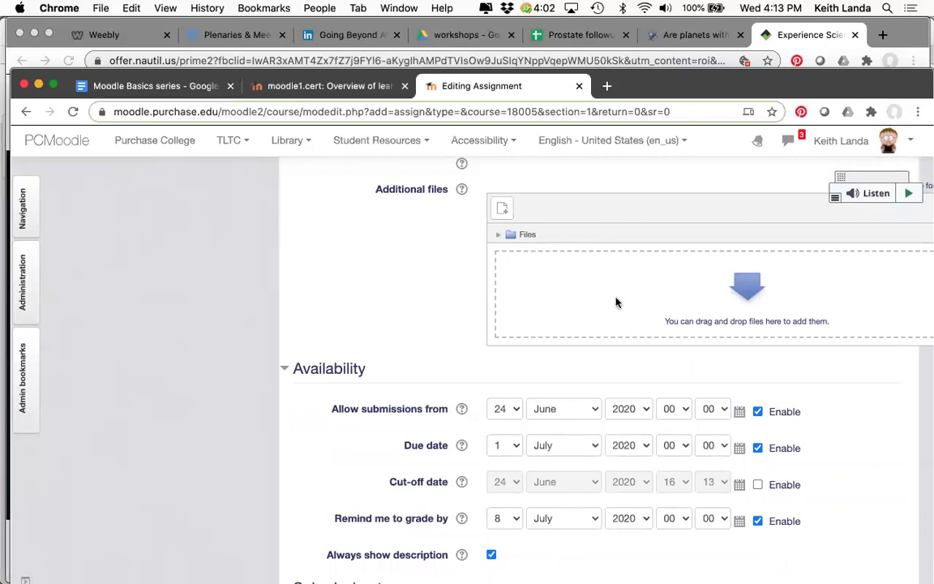
scroll(433, 371, "down", 3)
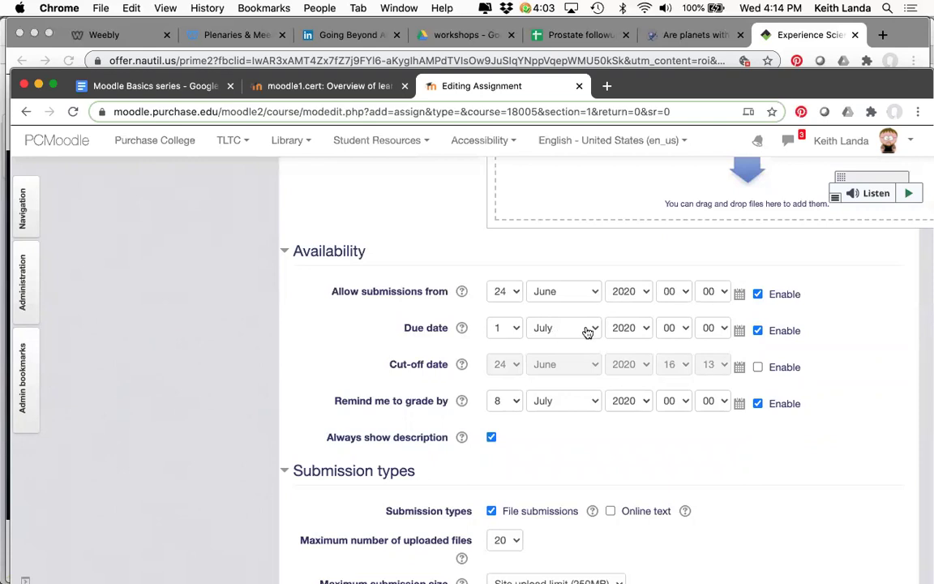
Step: Set Allow submissions from to 29 June 2020 and the due date to 8 July 2020
left_click(739, 294)
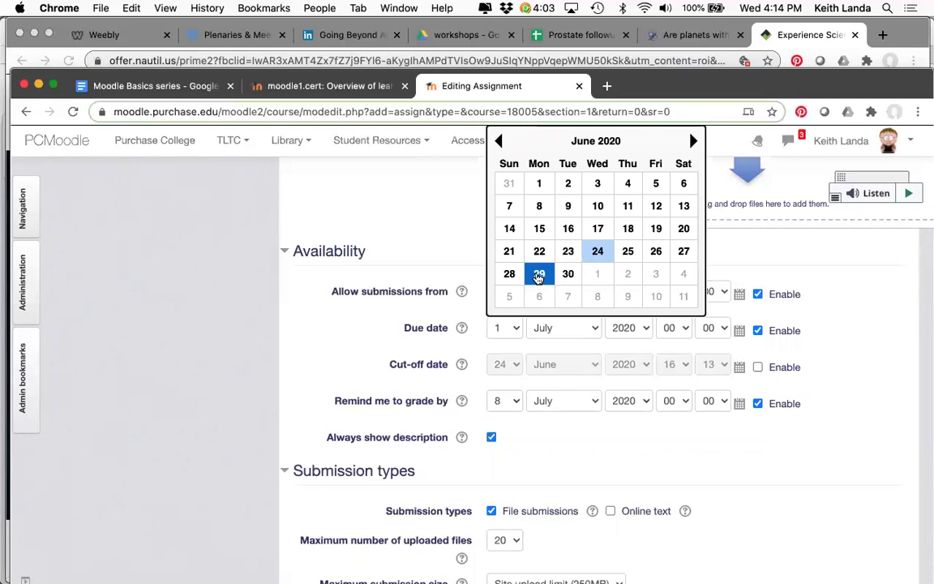
left_click(537, 277)
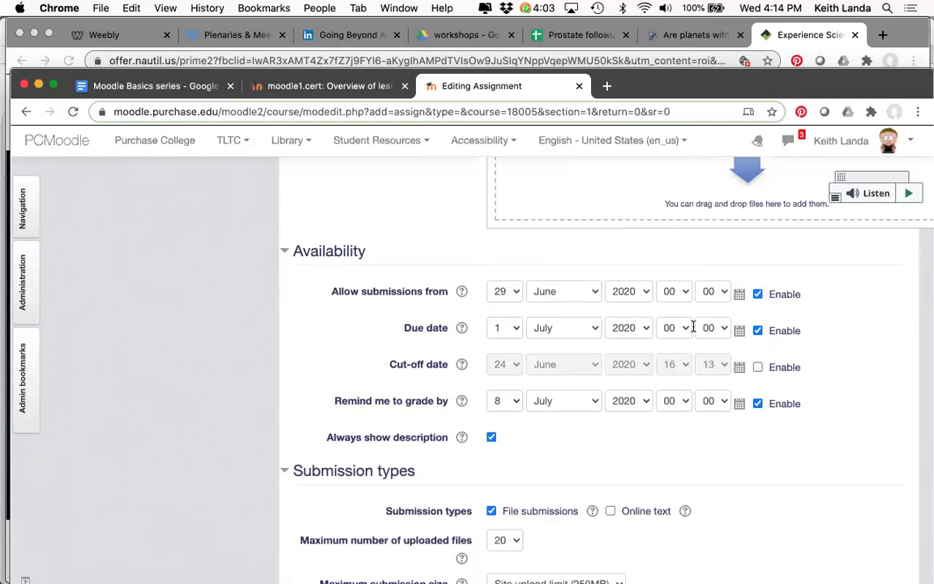
left_click(738, 331)
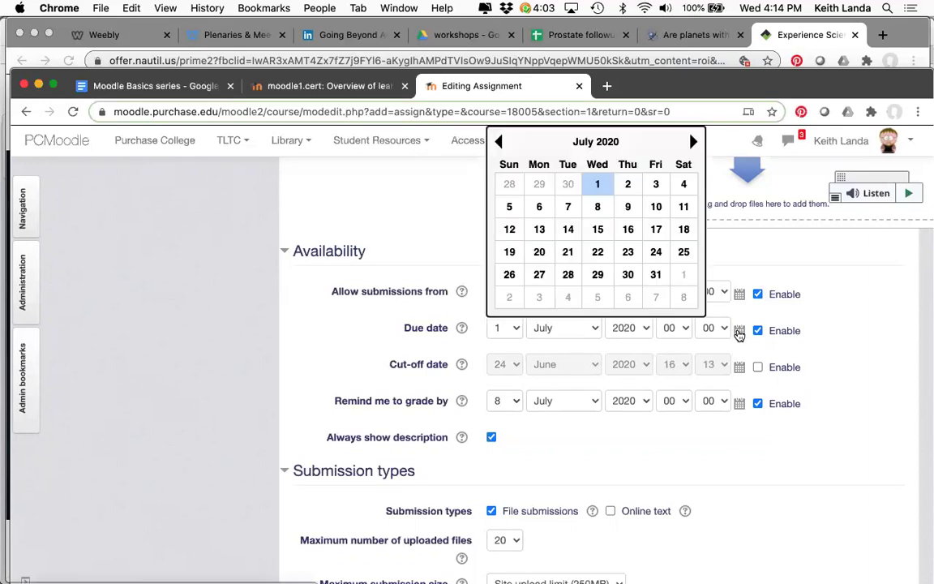
left_click(597, 209)
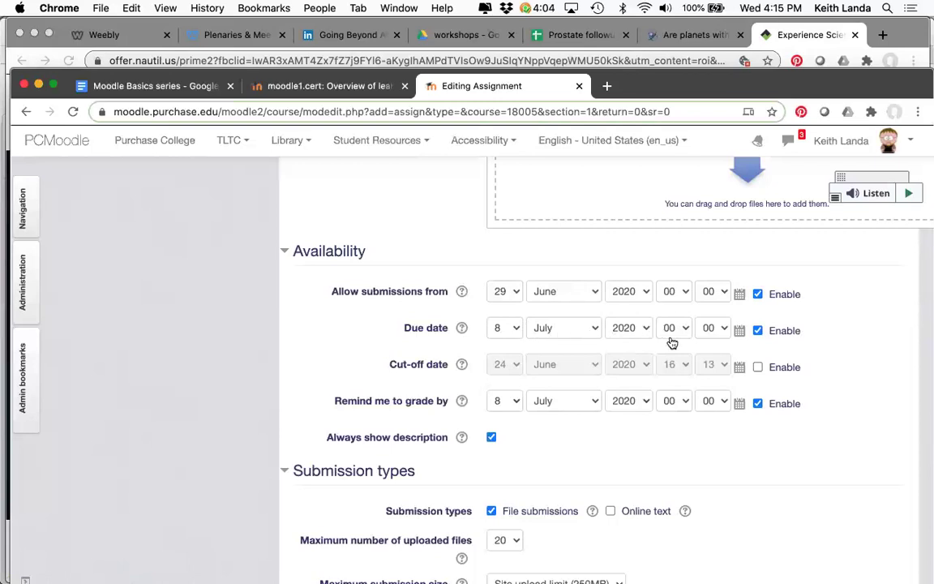
Step: Enable a 15 July 2020 cut-off date and disable the Remind me to grade by date
left_click(758, 367)
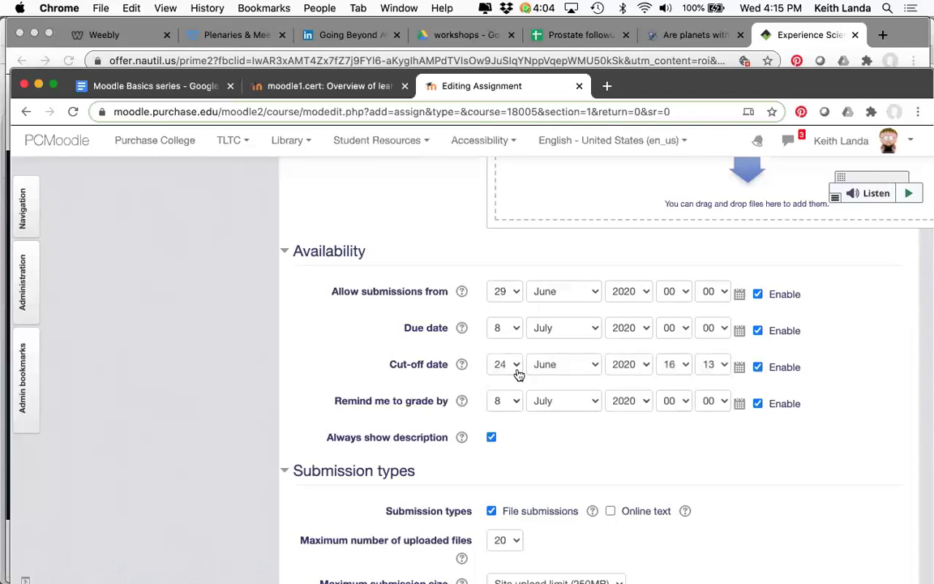
left_click(738, 367)
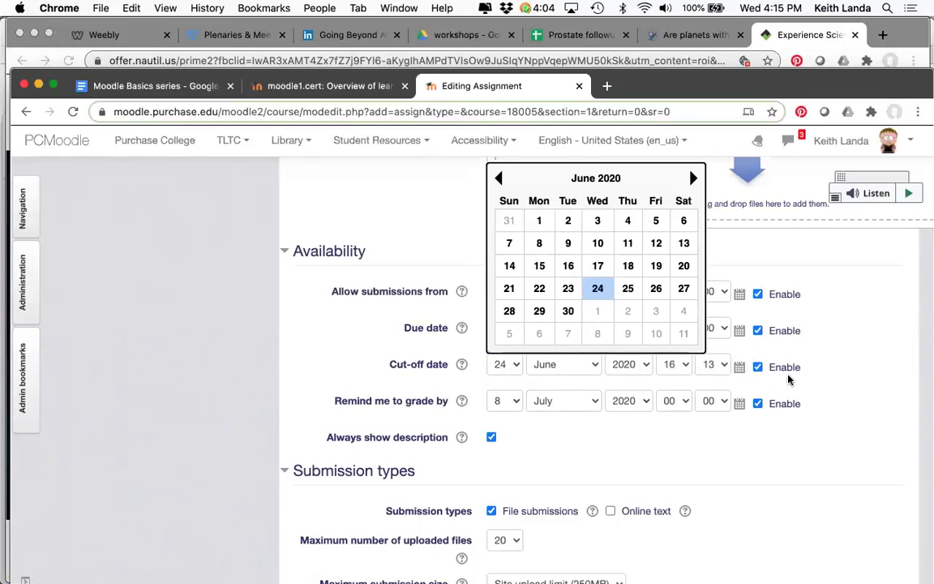
left_click(413, 255)
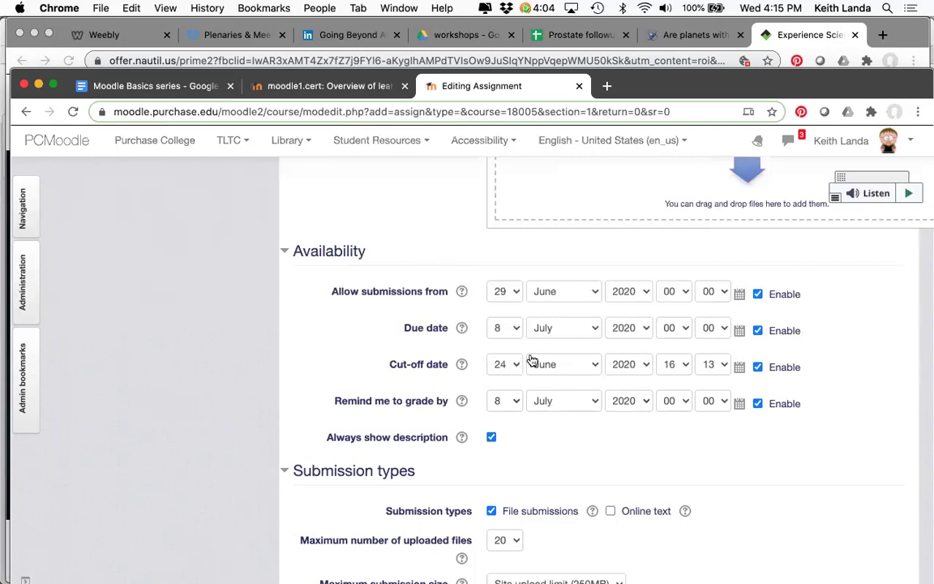
left_click(589, 367)
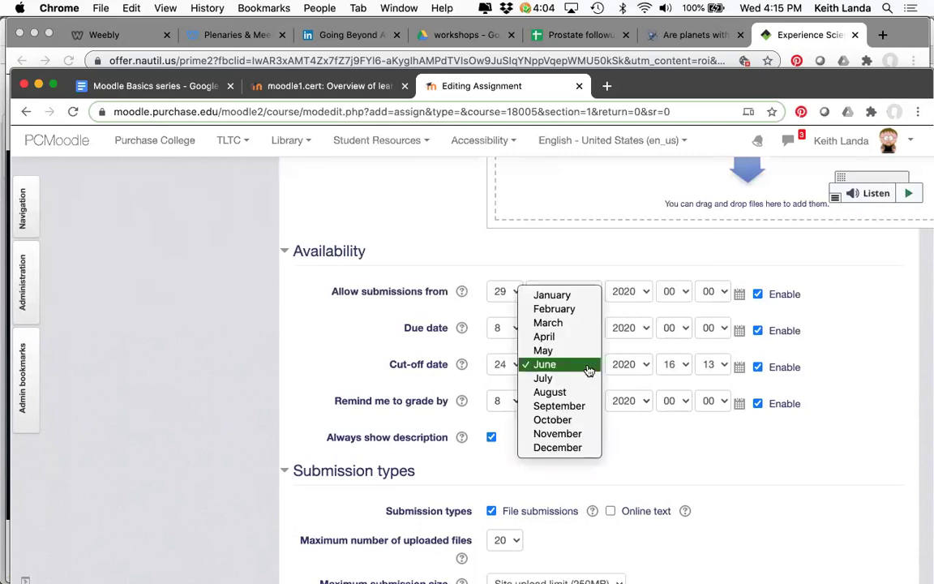
left_click(577, 378)
left_click(739, 366)
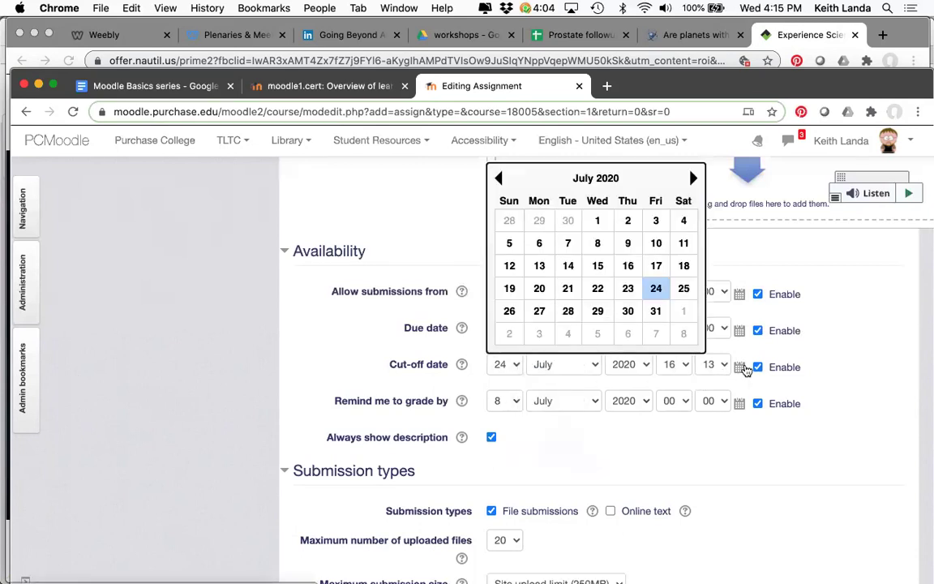
left_click(598, 265)
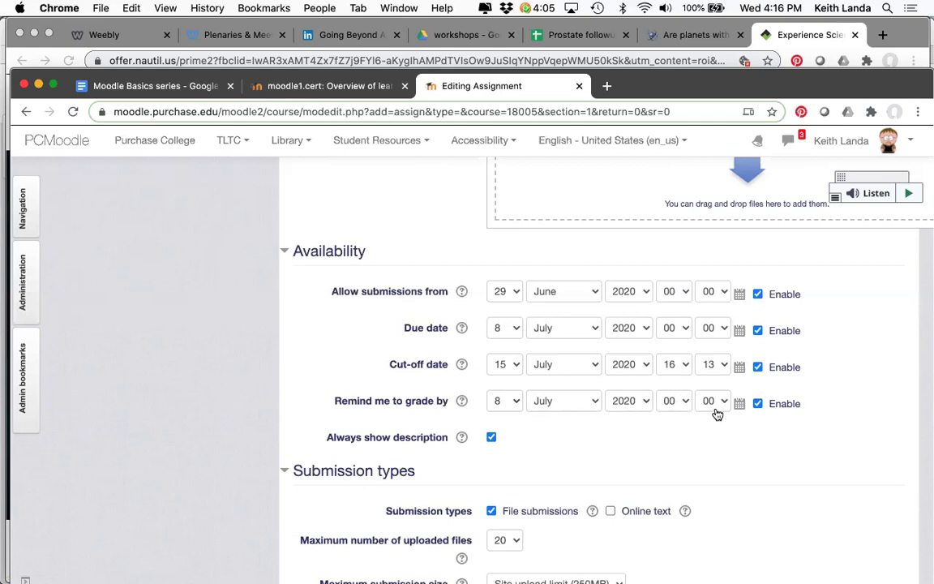
left_click(758, 404)
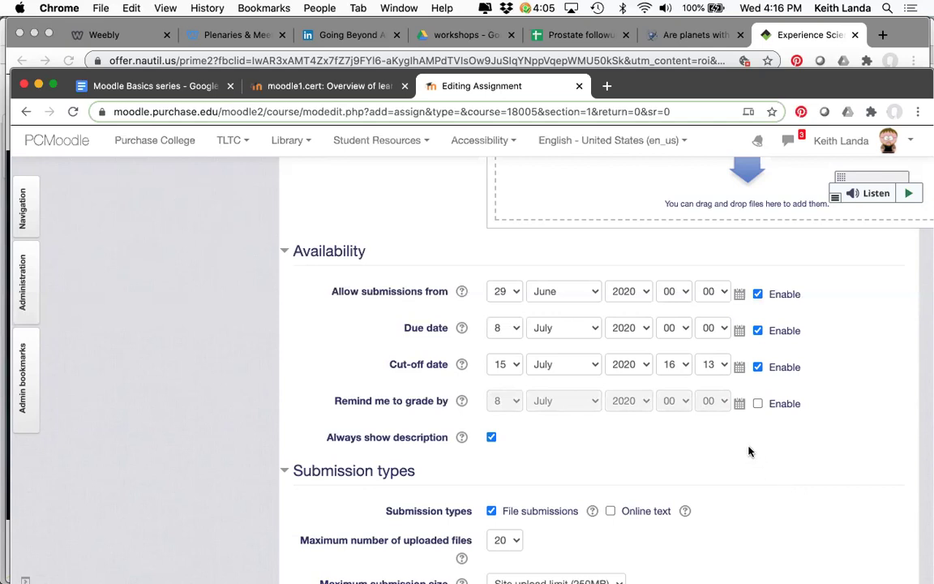
scroll(721, 450, "down", 5)
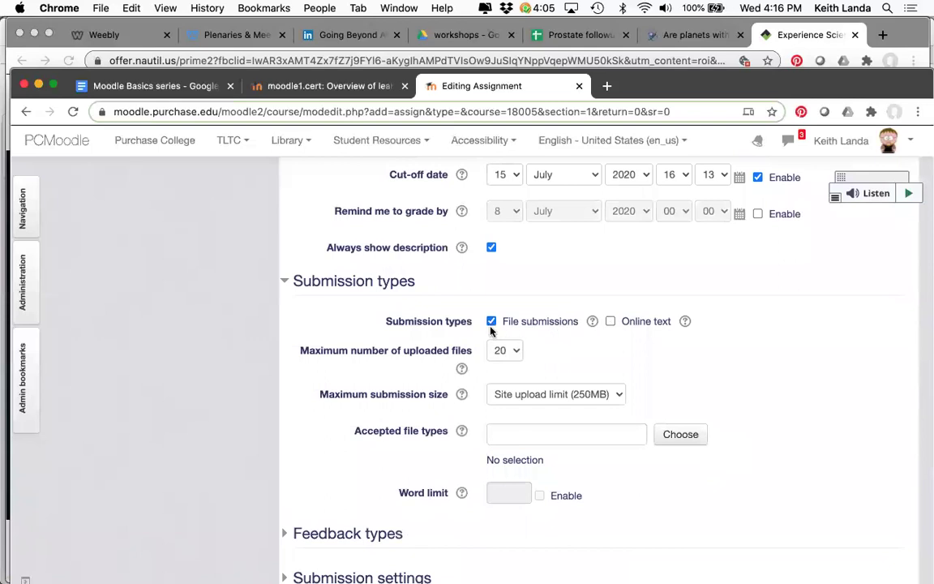
left_click(491, 322)
left_click(611, 322)
scroll(622, 334, "up", 2)
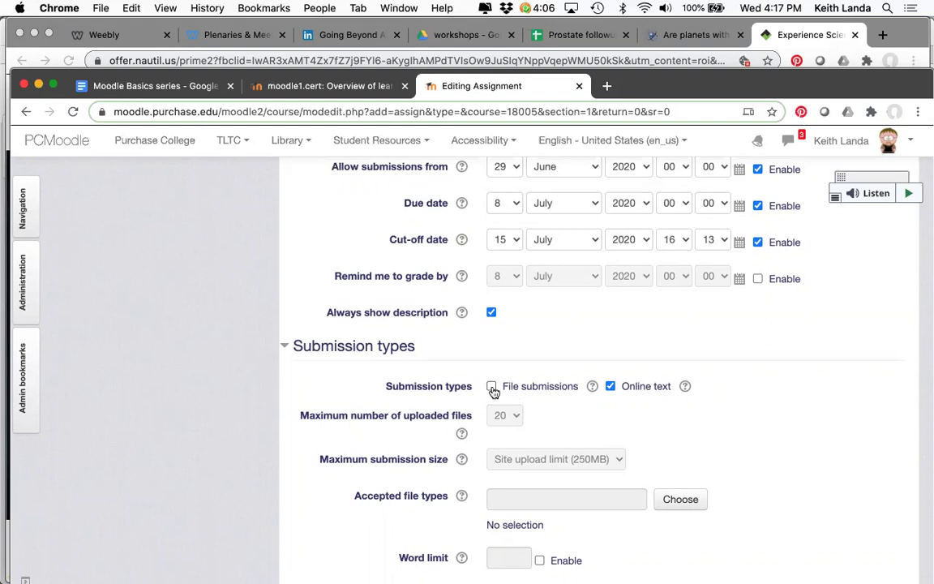
left_click(611, 387)
left_click(492, 387)
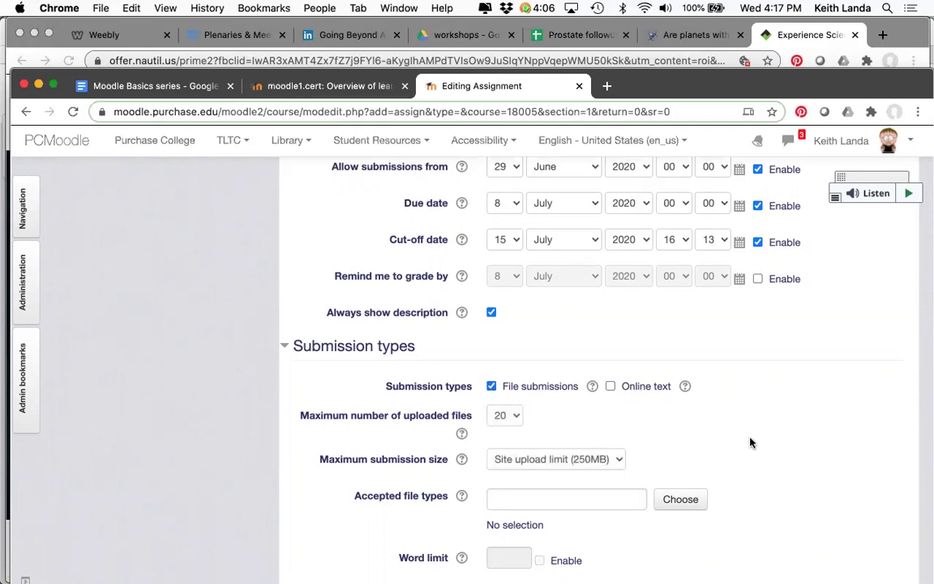
scroll(754, 444, "down", 2)
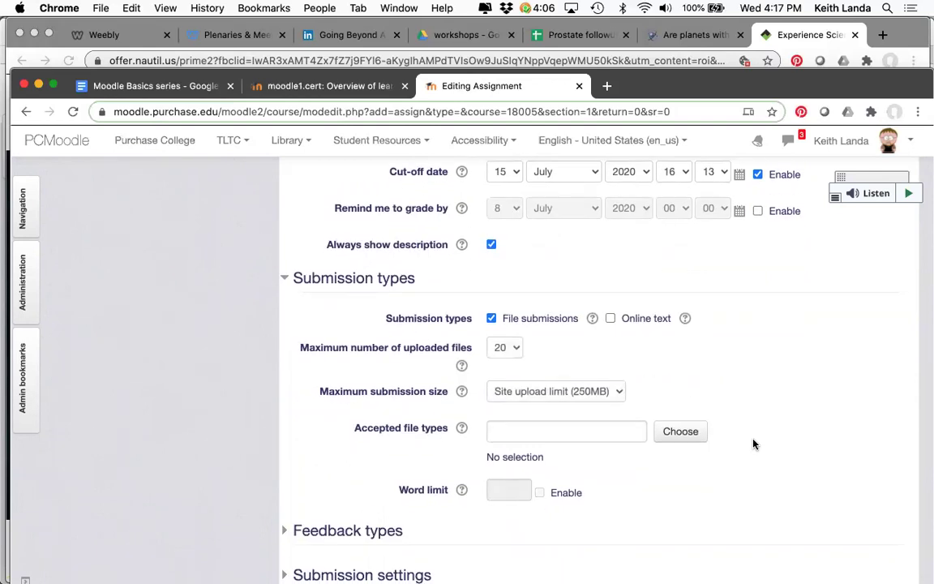
scroll(754, 443, "down", 1)
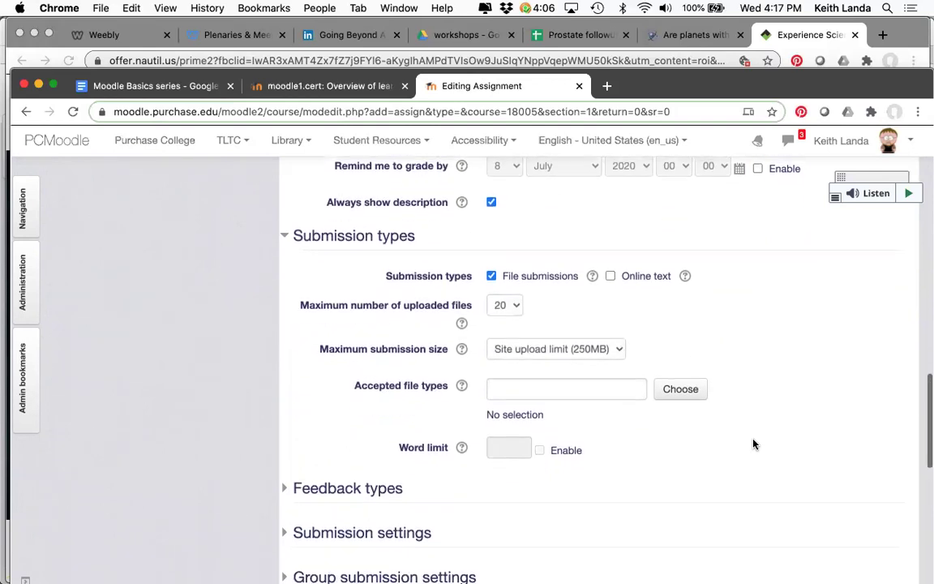
Step: Limit the assignment to 1 uploaded file per student, with online text left off
left_click(514, 311)
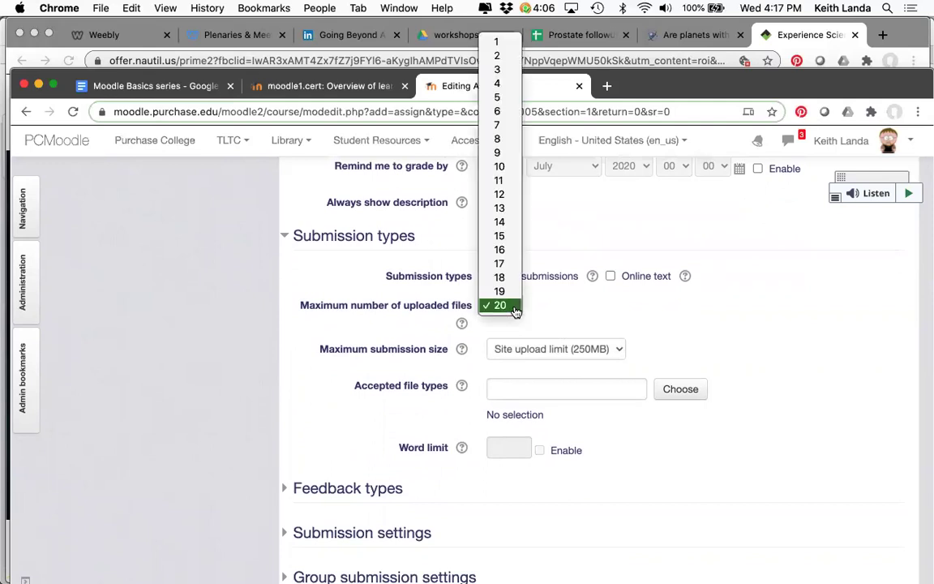
left_click(495, 42)
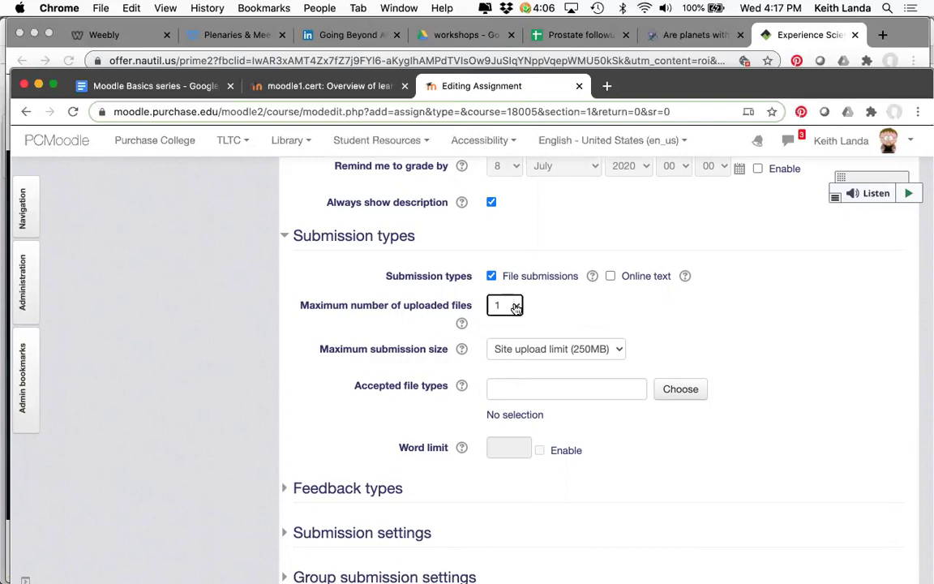
left_click(515, 308)
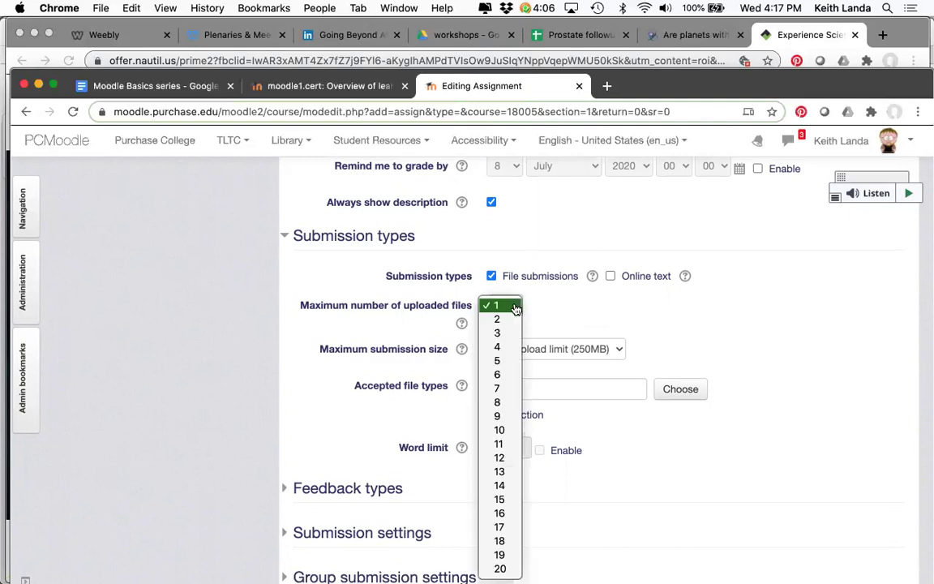
left_click(502, 362)
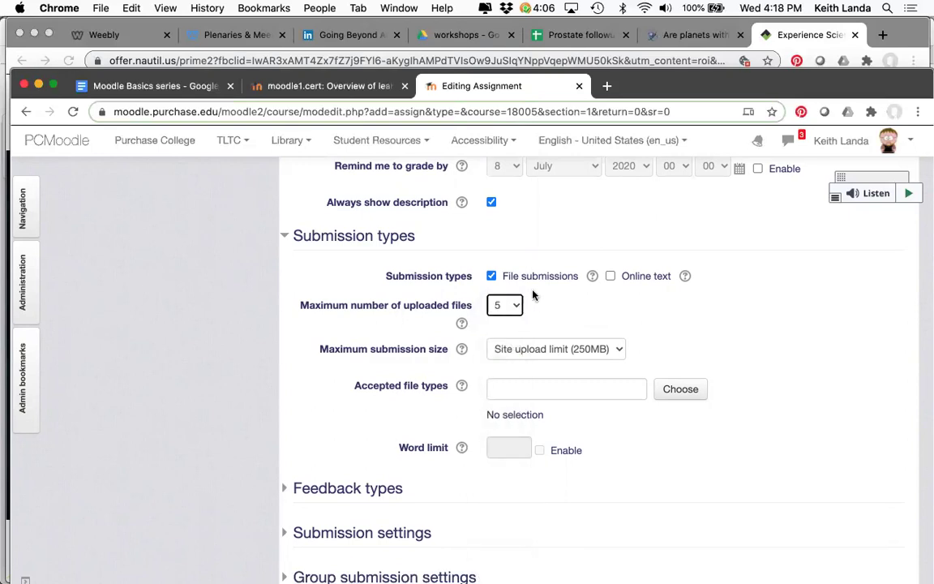
left_click(611, 276)
left_click(610, 276)
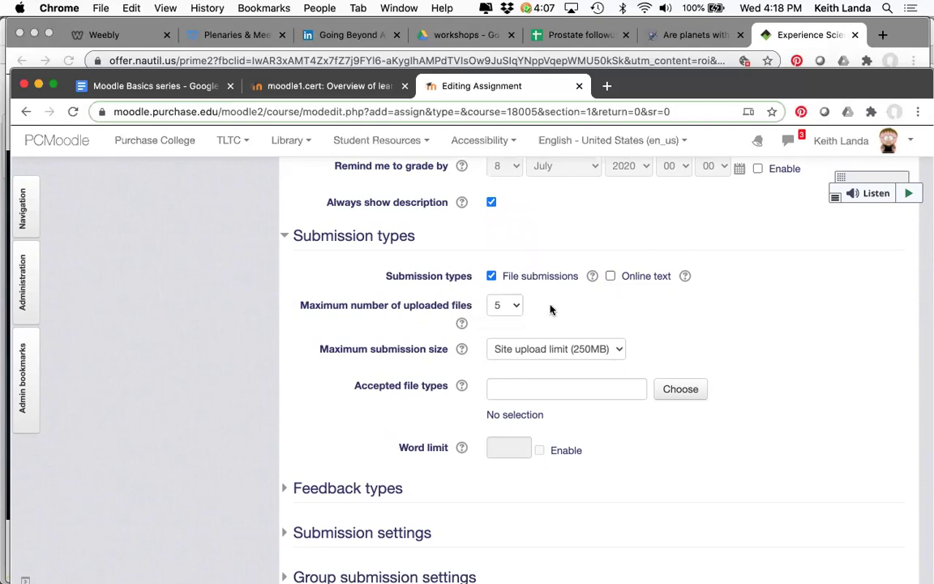
left_click(511, 305)
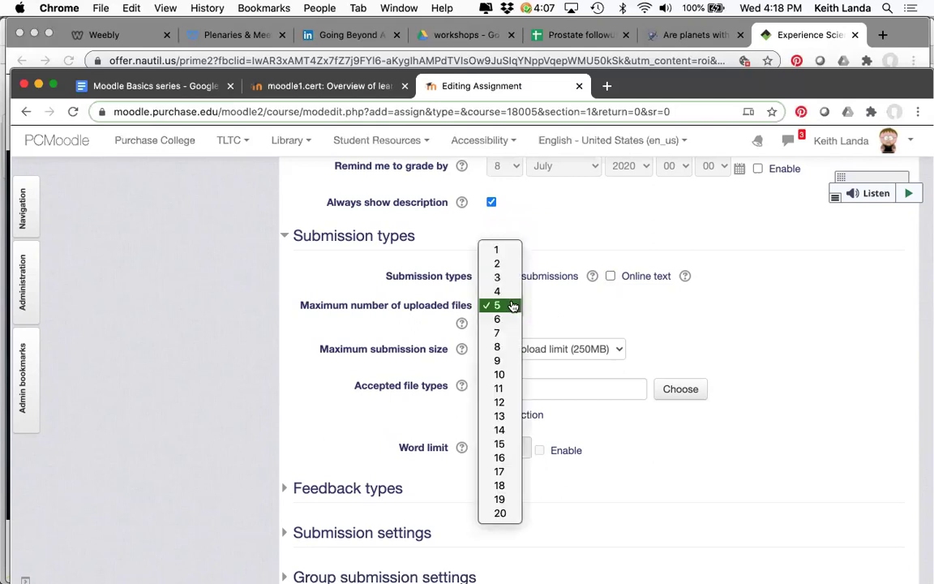
left_click(500, 252)
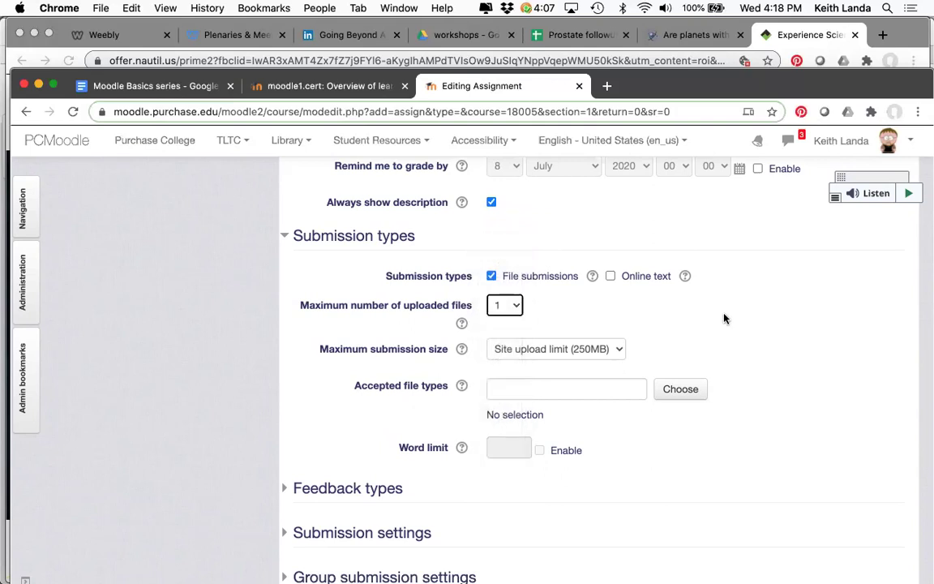
scroll(724, 319, "down", 3)
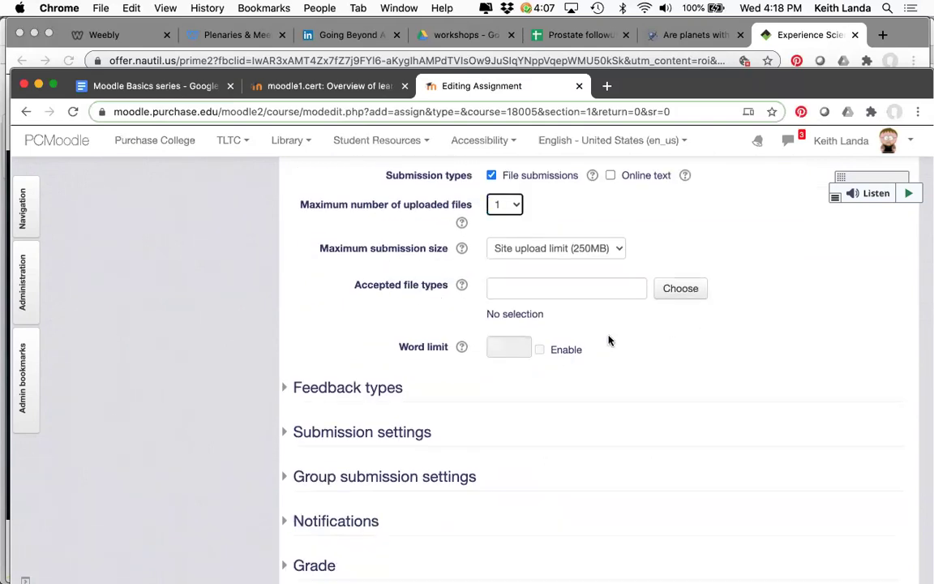
Step: Set accepted file types to PDF document (.pdf) only under Document files
left_click(682, 297)
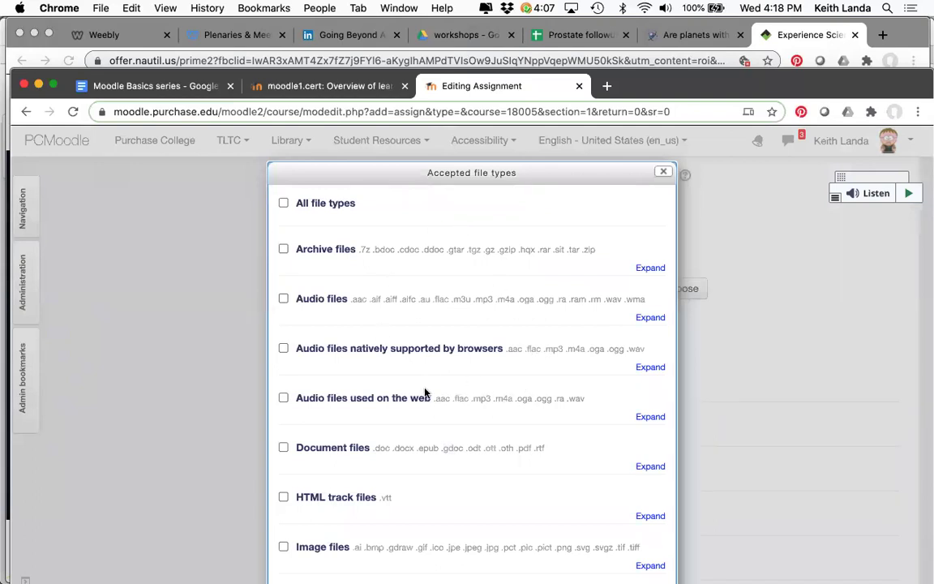
scroll(425, 394, "down", 2)
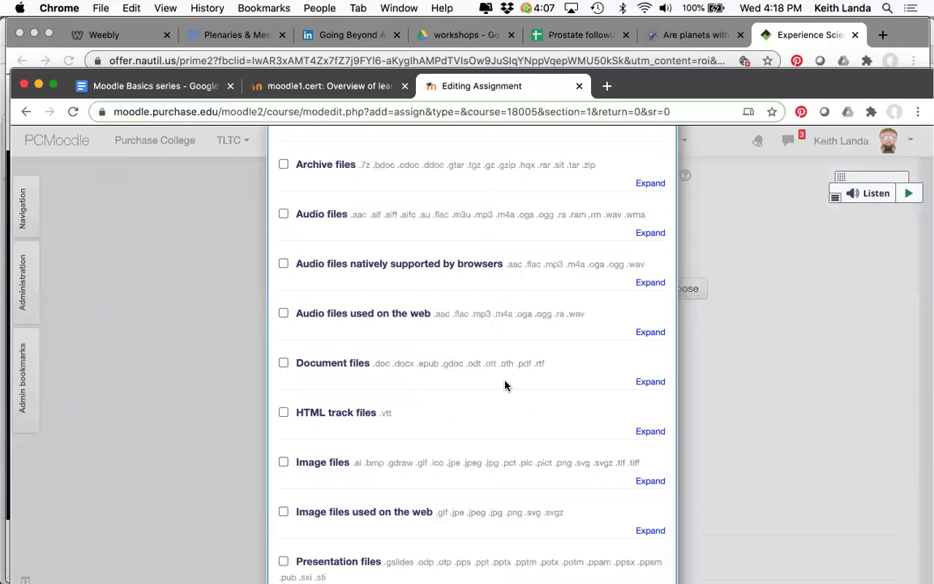
left_click(647, 382)
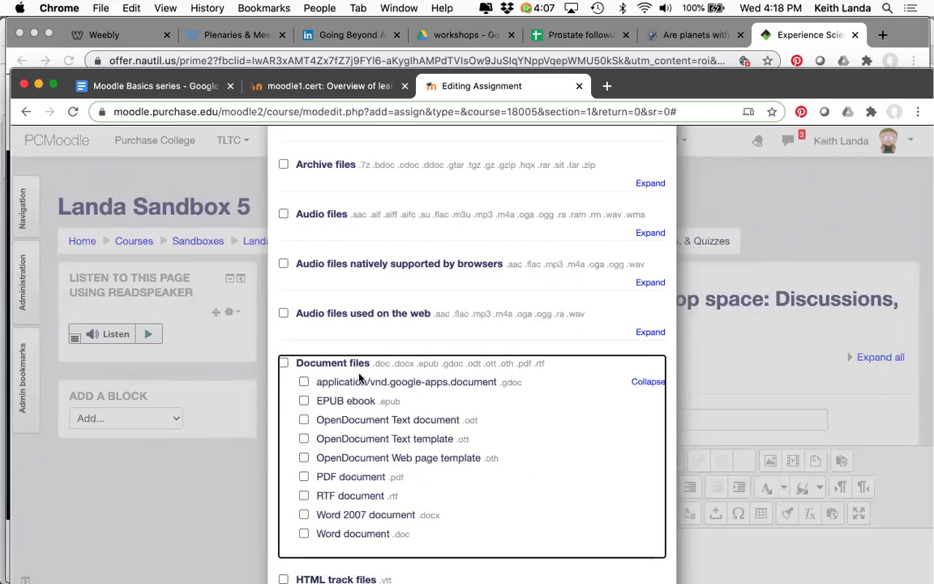
left_click(304, 477)
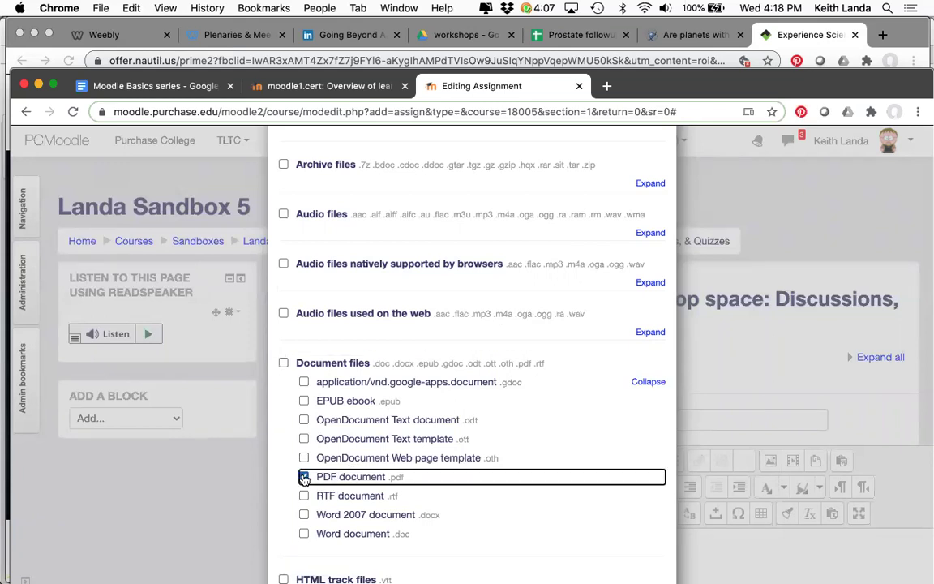
scroll(542, 478, "down", 10)
scroll(542, 477, "down", 15)
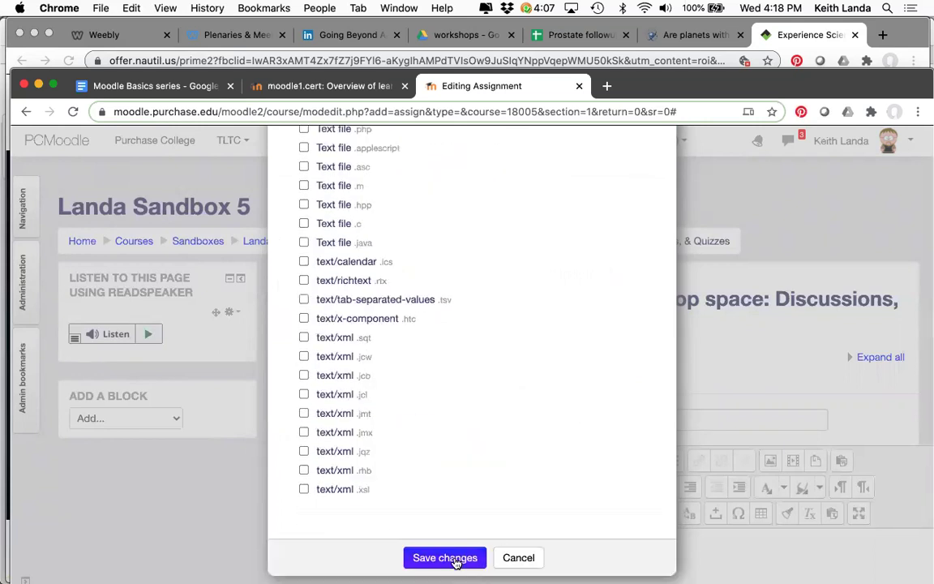
left_click(456, 561)
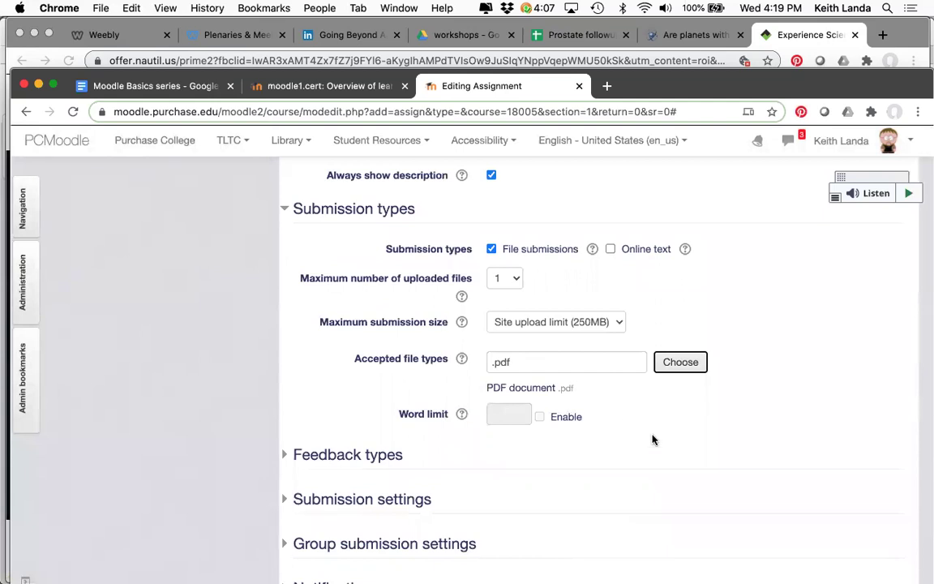
Step: In the Grade section, change the maximum grade from 100 to 20
scroll(666, 461, "down", 5)
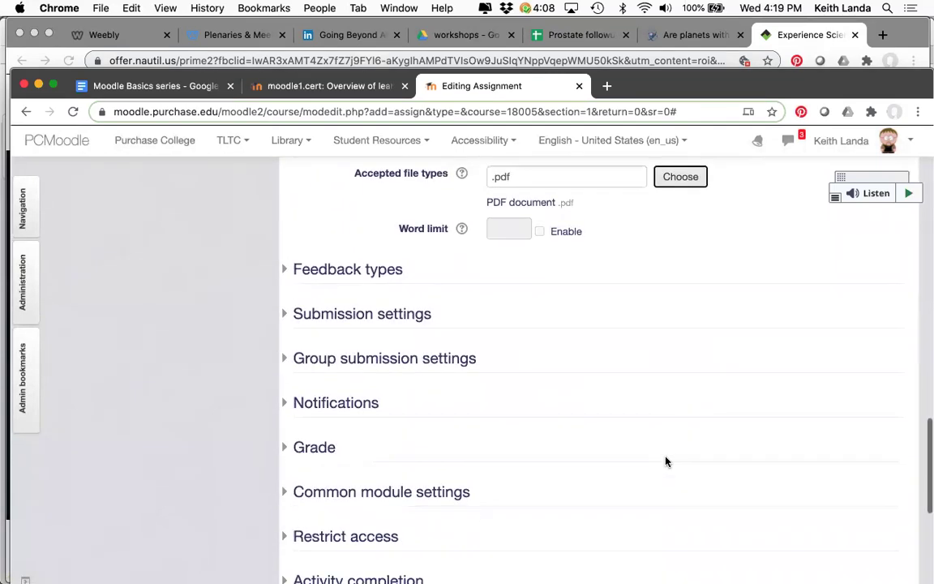
scroll(665, 461, "down", 1)
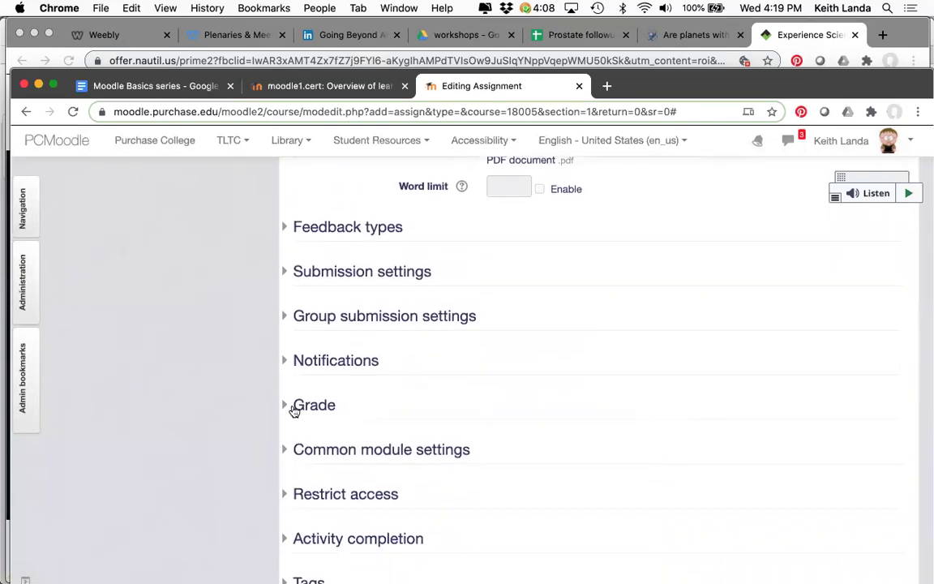
left_click(282, 406)
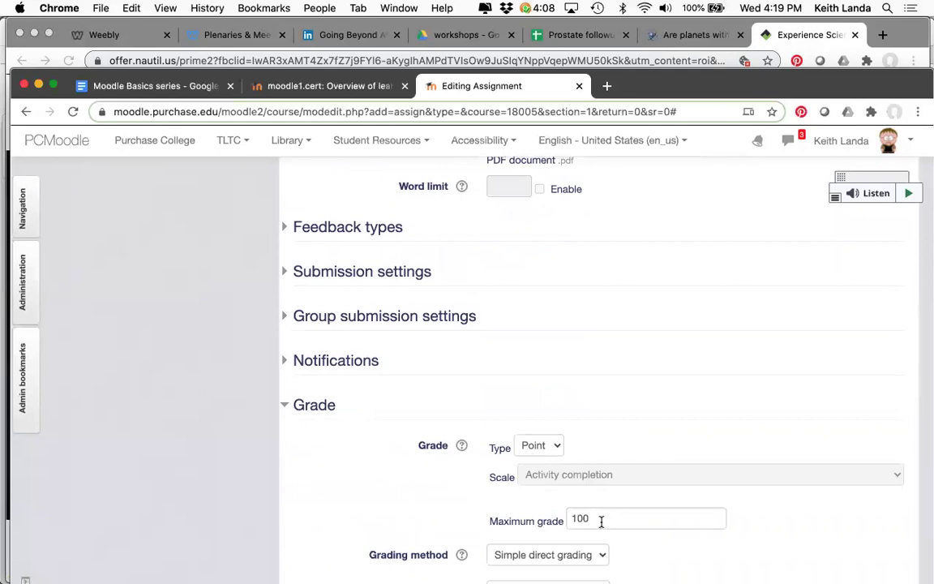
left_click_drag(601, 520, 523, 515)
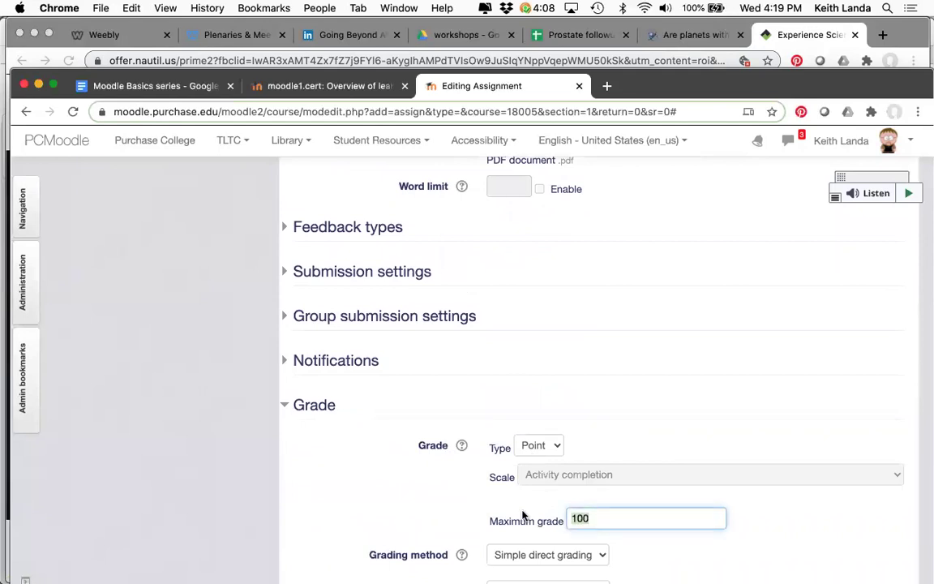
type("20")
scroll(367, 504, "down", 2)
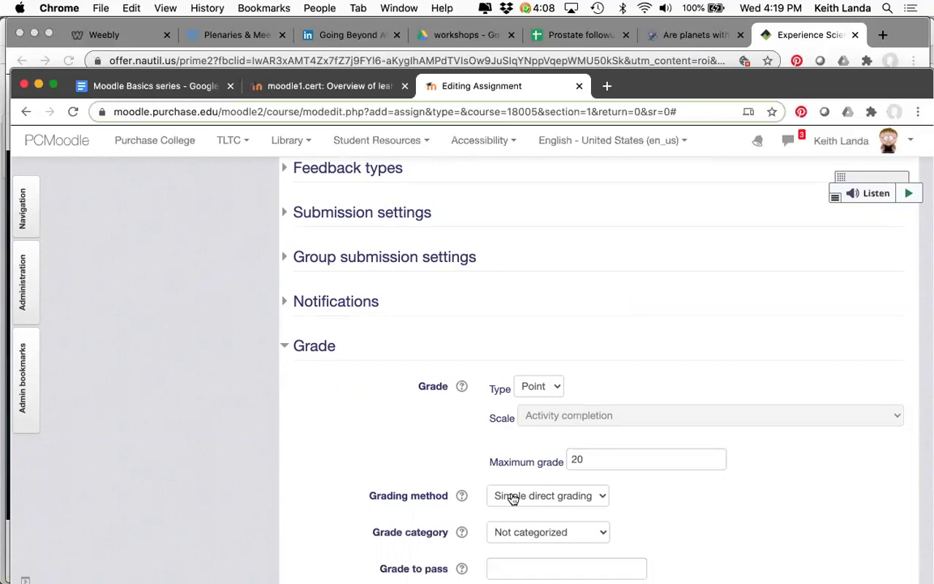
scroll(442, 416, "up", 3)
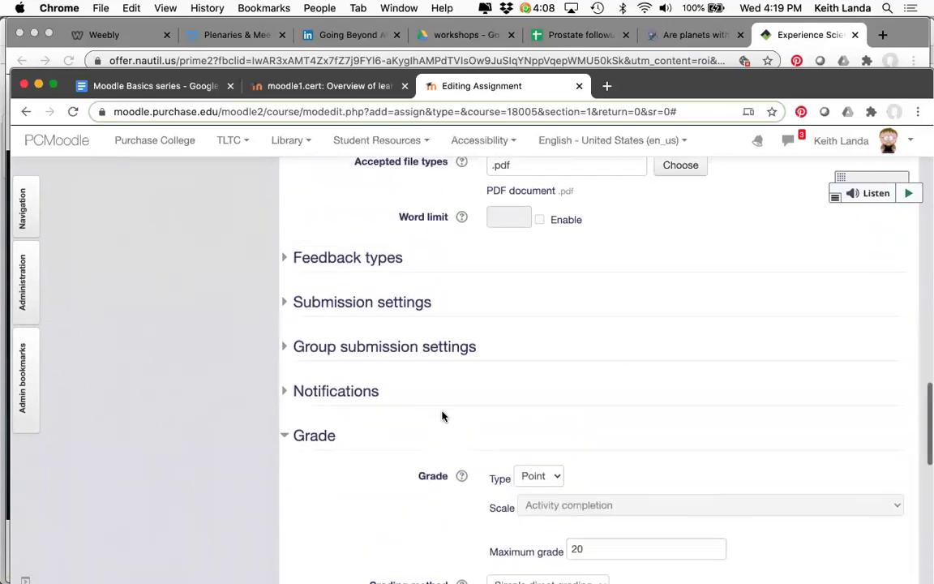
Step: Set 'Notify graders about late submissions' to Yes in the Notifications section
left_click(362, 396)
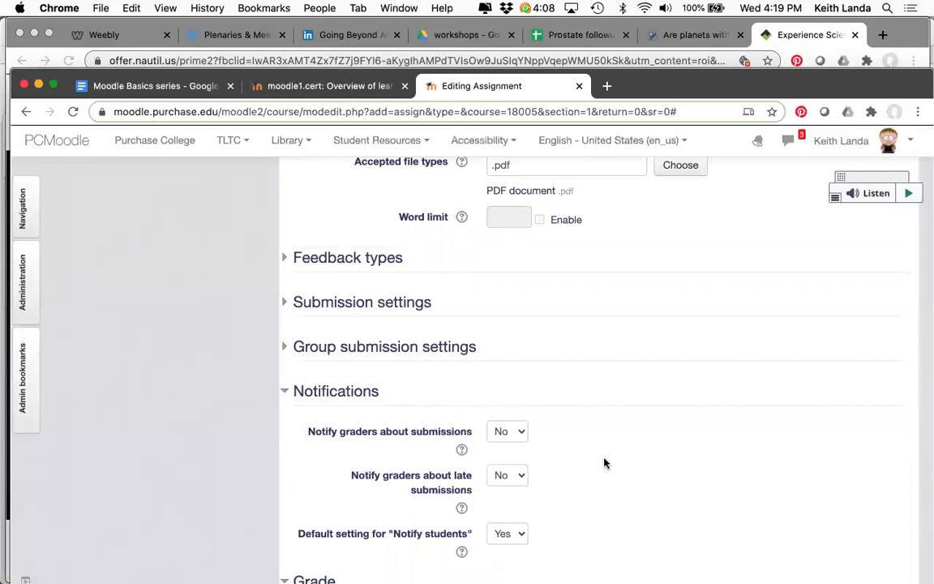
scroll(604, 463, "down", 2)
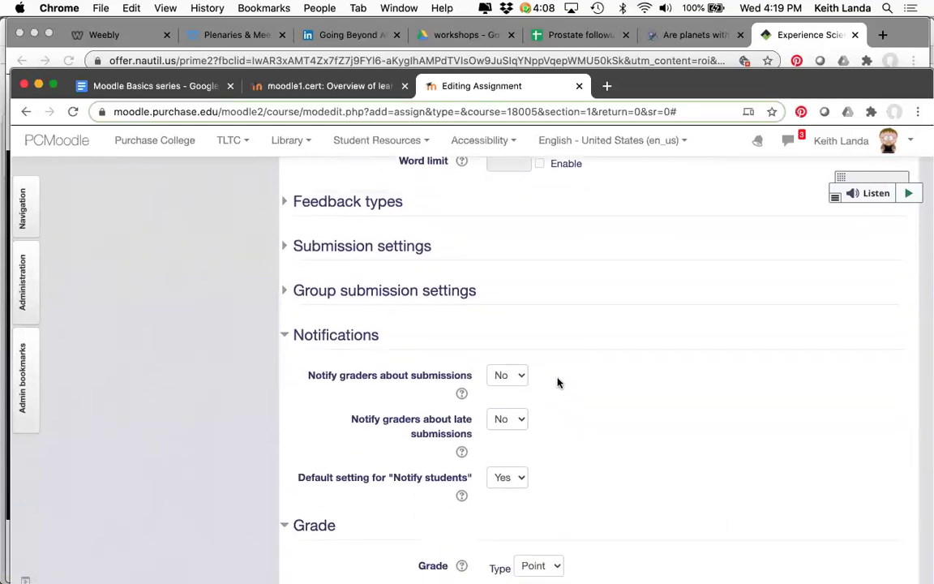
left_click(519, 422)
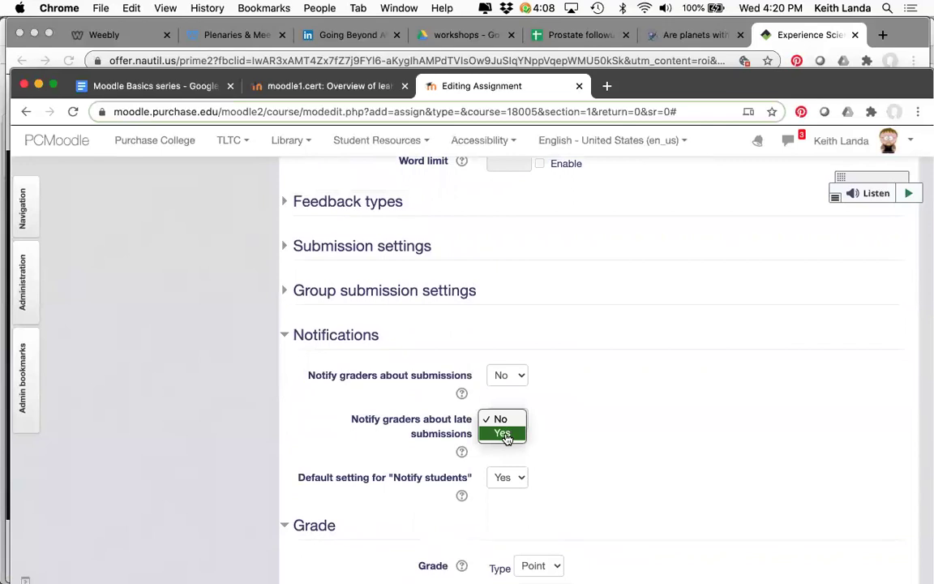
left_click(504, 434)
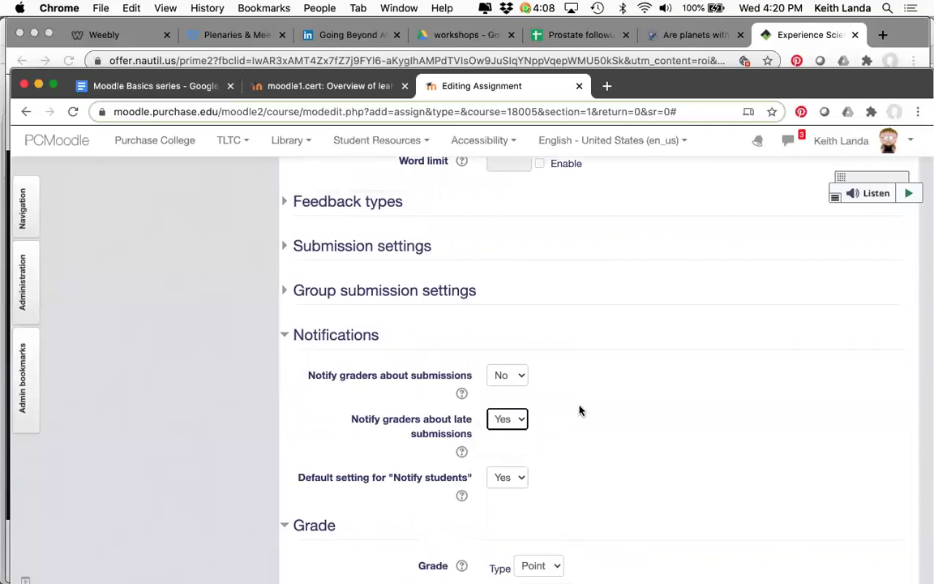
scroll(592, 397, "up", 5)
scroll(592, 399, "up", 2)
scroll(591, 398, "down", 5)
scroll(591, 398, "down", 4)
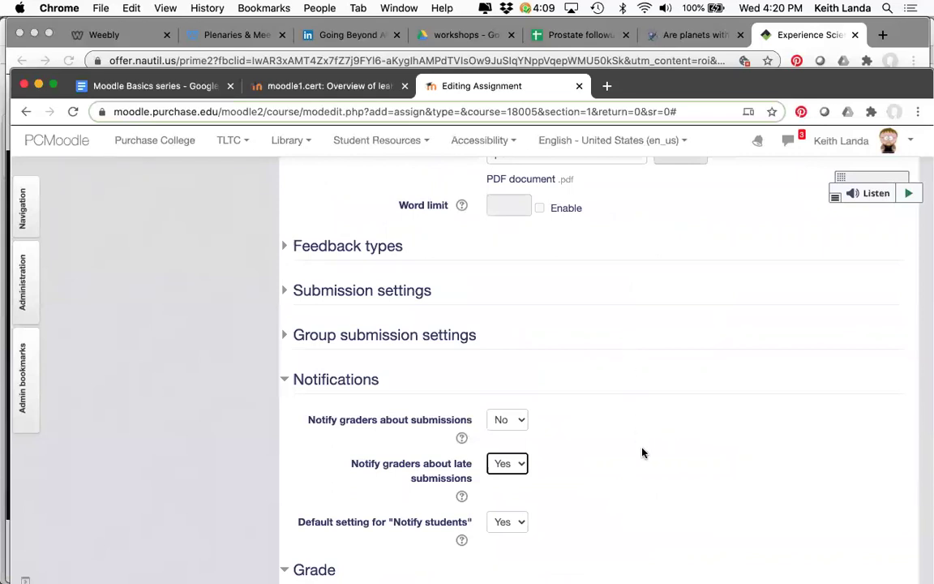
scroll(596, 410, "up", 4)
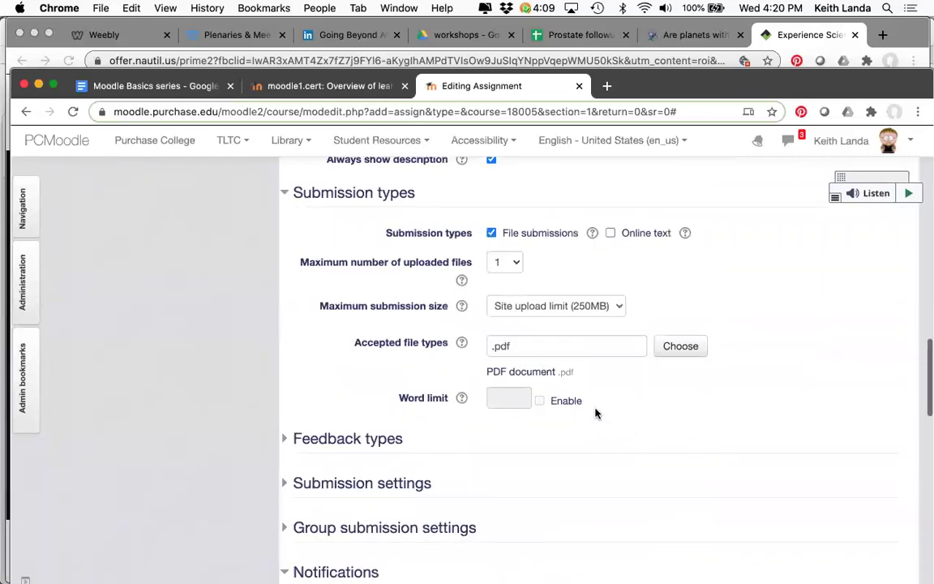
scroll(596, 412, "up", 5)
scroll(653, 354, "down", 6)
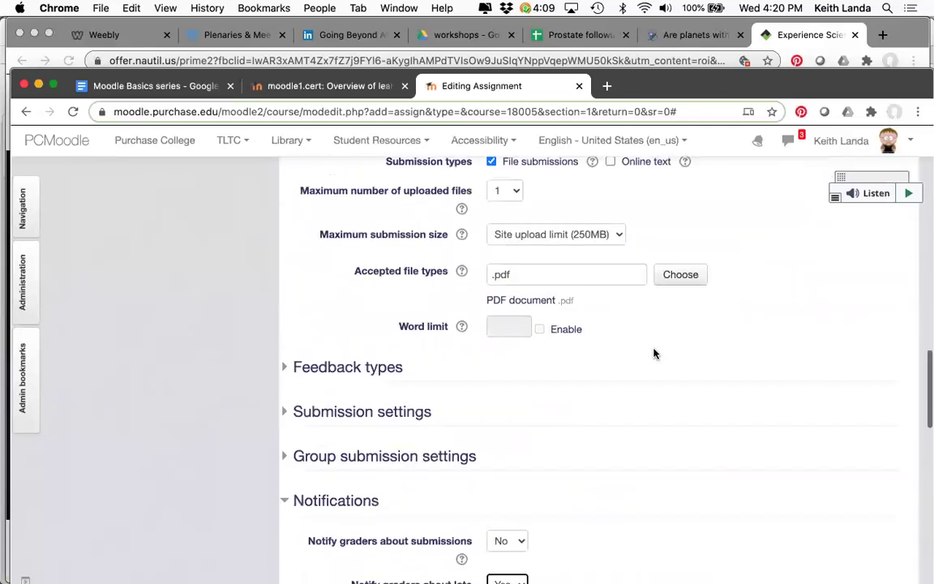
scroll(655, 354, "down", 5)
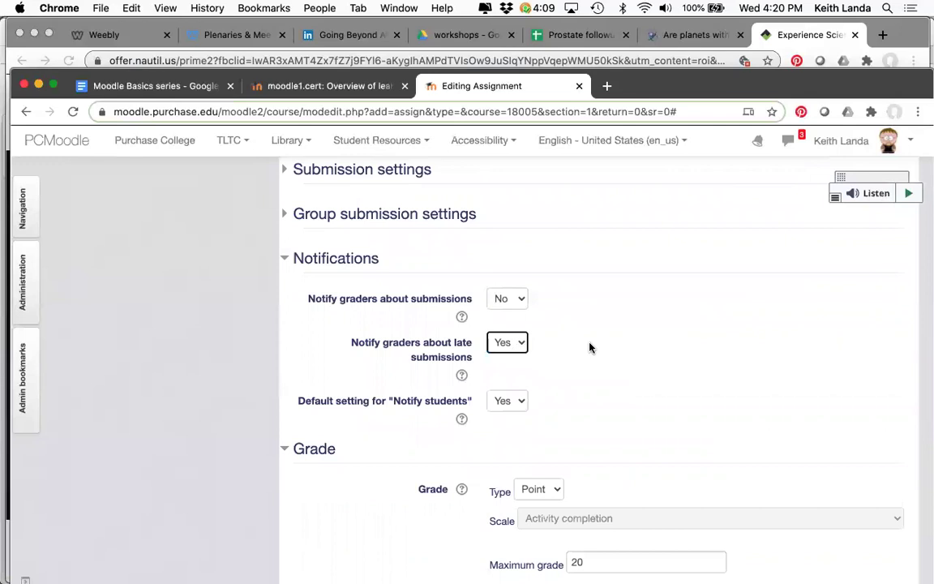
scroll(590, 358, "down", 6)
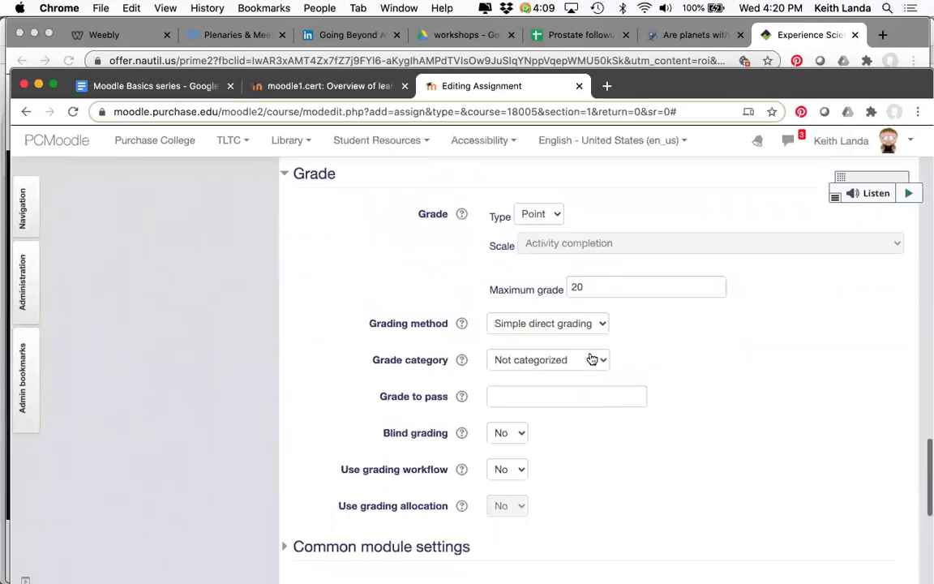
scroll(590, 358, "up", 10)
scroll(589, 357, "up", 1)
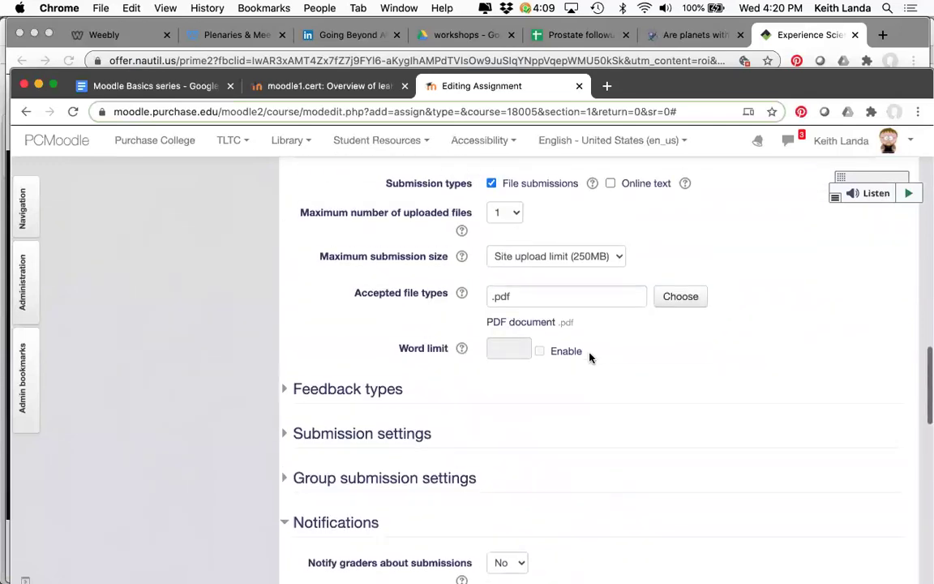
Step: Turn on Annotate PDF and Feedback files feedback types alongside feedback comments
left_click(347, 390)
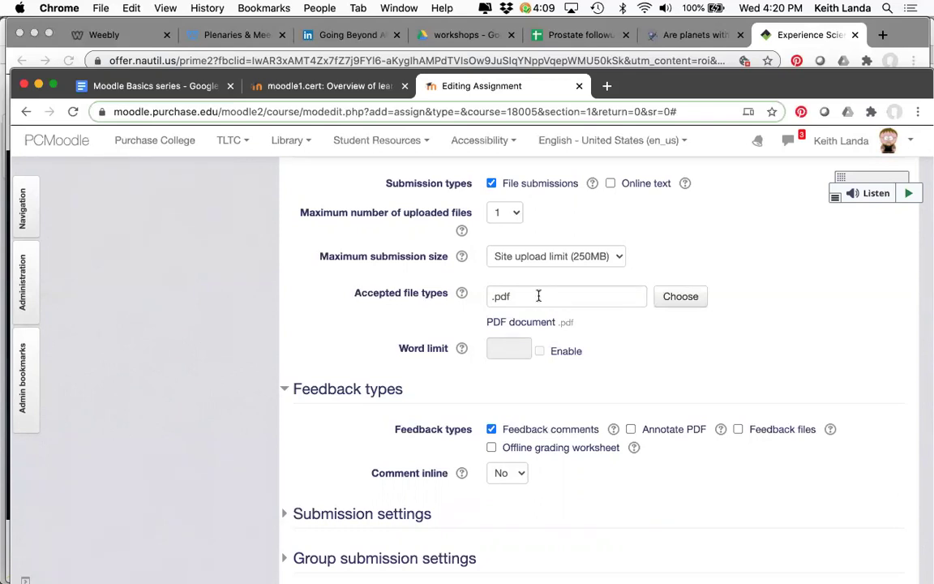
left_click(632, 430)
left_click(631, 430)
left_click(520, 299)
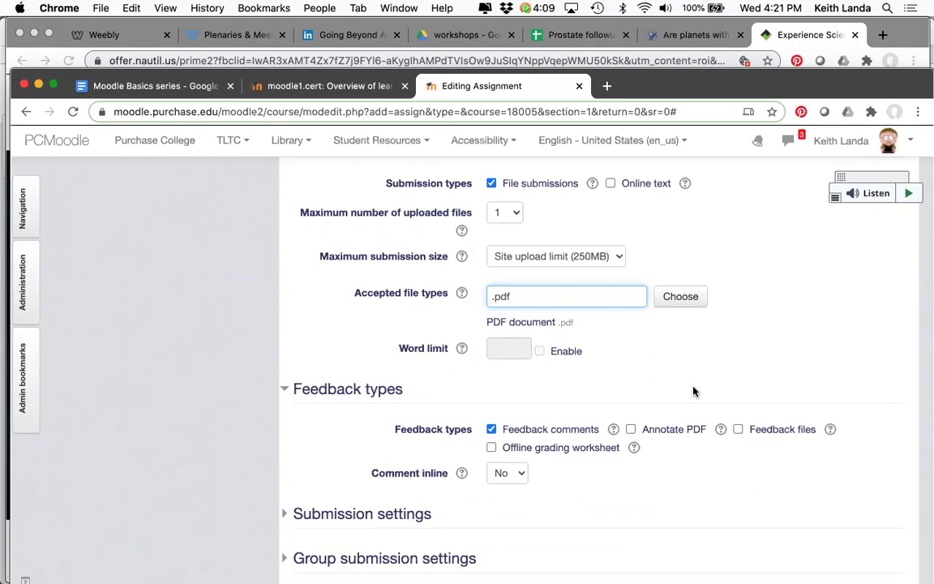
left_click(738, 431)
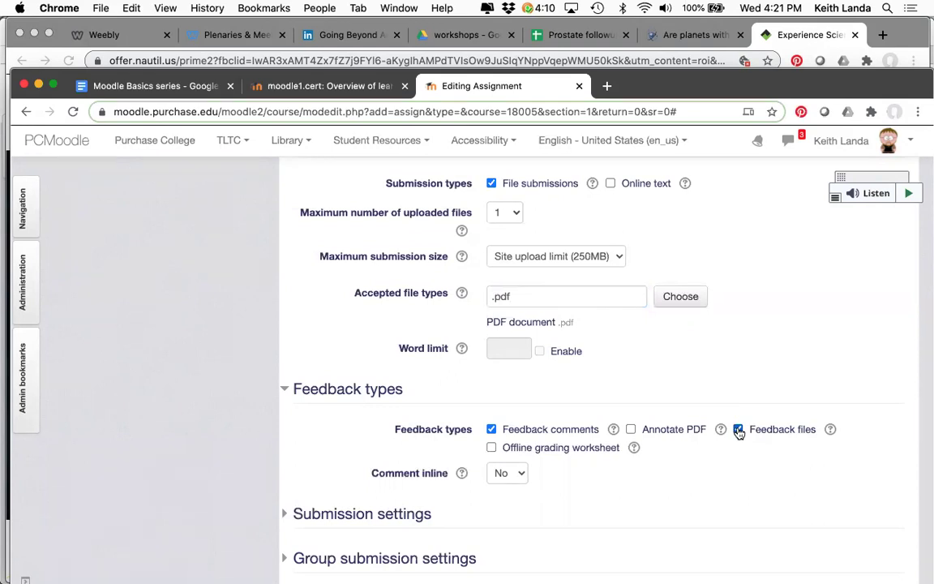
left_click(630, 431)
Step: Save the assignment and dismiss the database error that appears
scroll(744, 440, "down", 3)
scroll(744, 441, "down", 10)
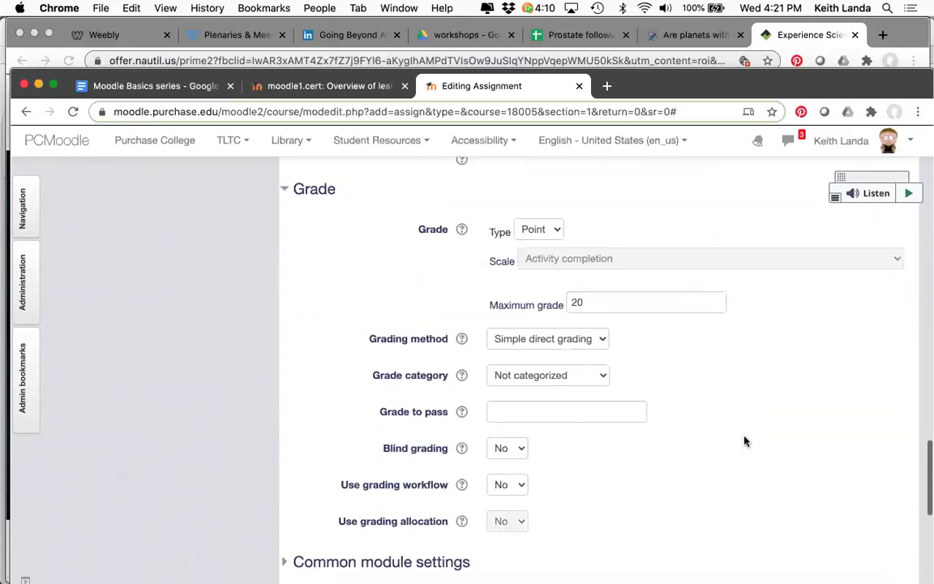
scroll(744, 441, "down", 5)
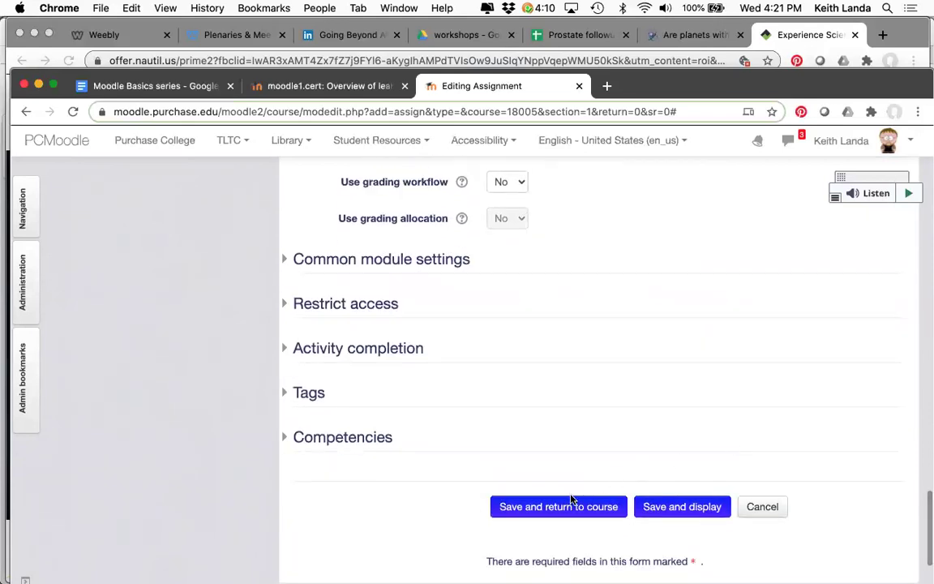
left_click(568, 507)
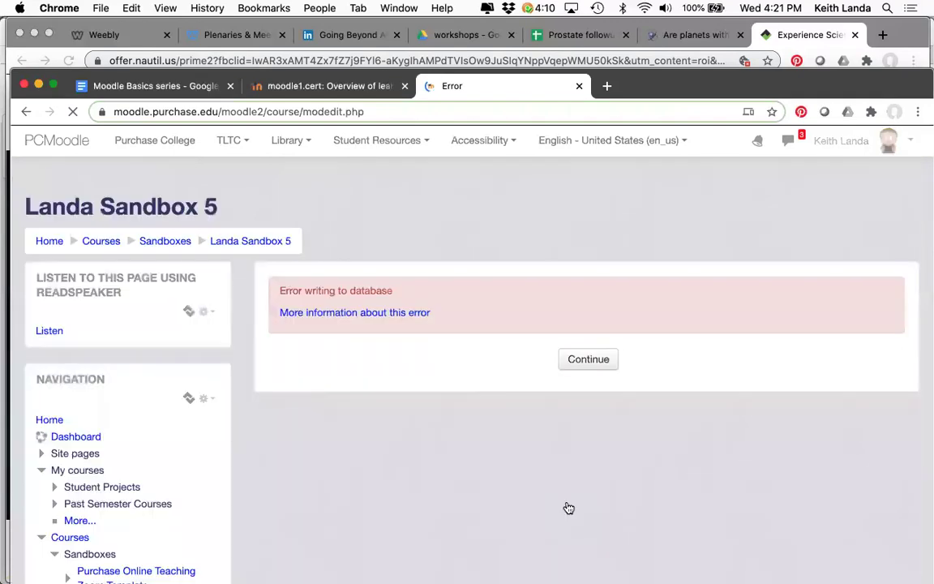
left_click(600, 359)
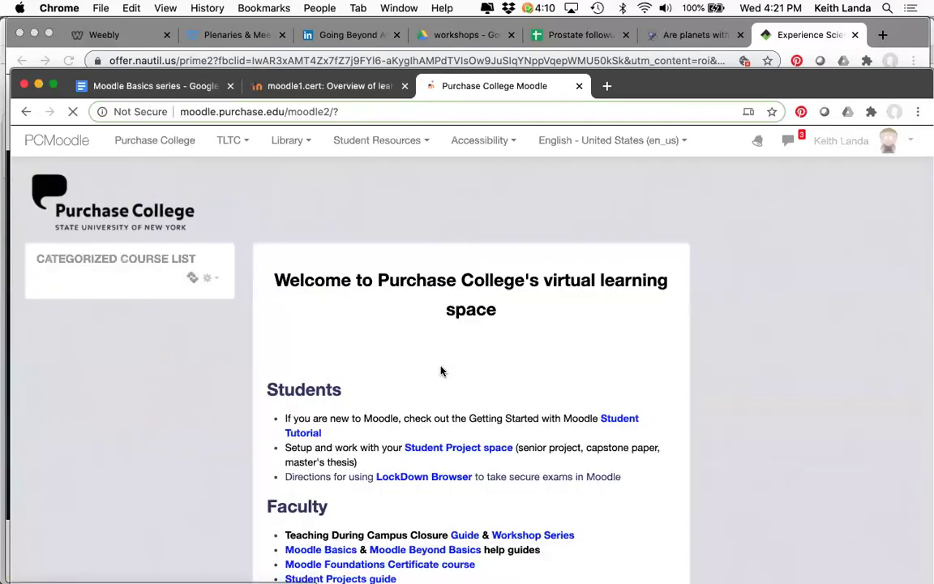
Step: Open Landa Sandbox 5 from the Sandboxes category in the course list
scroll(441, 417, "down", 5)
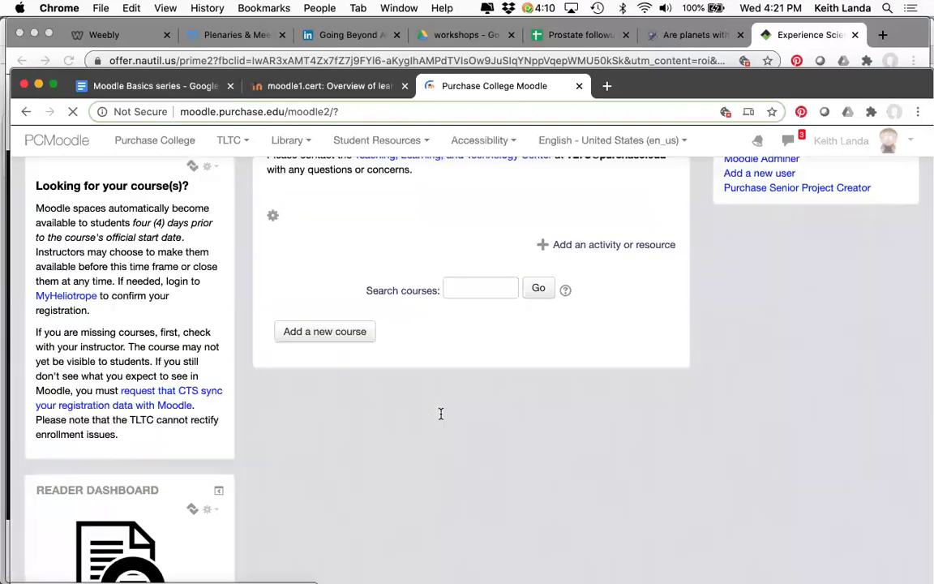
scroll(441, 417, "up", 5)
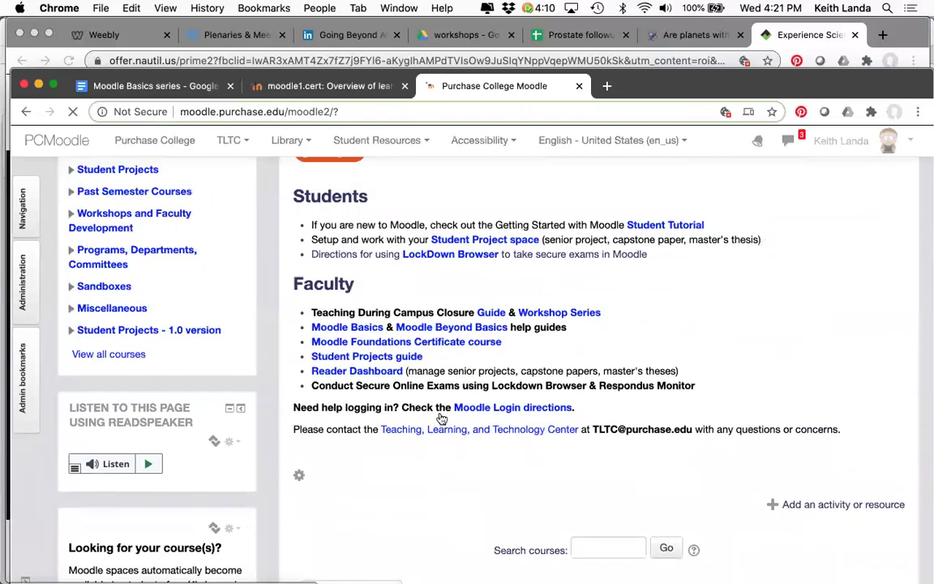
left_click(120, 451)
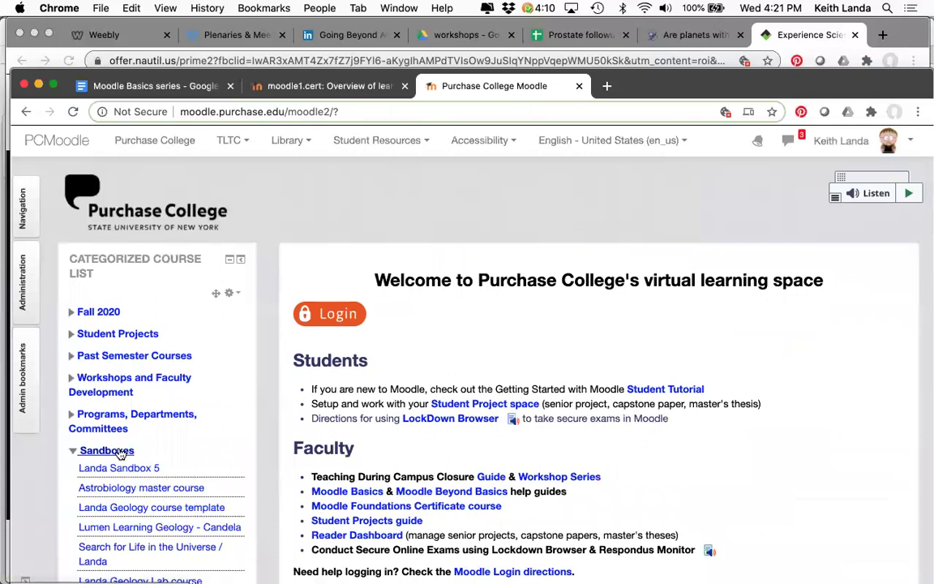
left_click(126, 470)
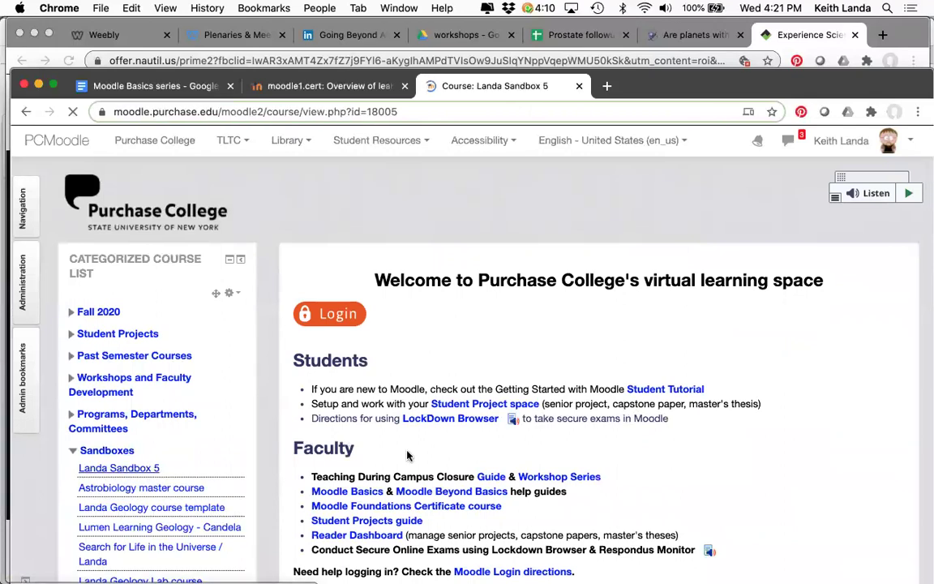
scroll(476, 463, "down", 5)
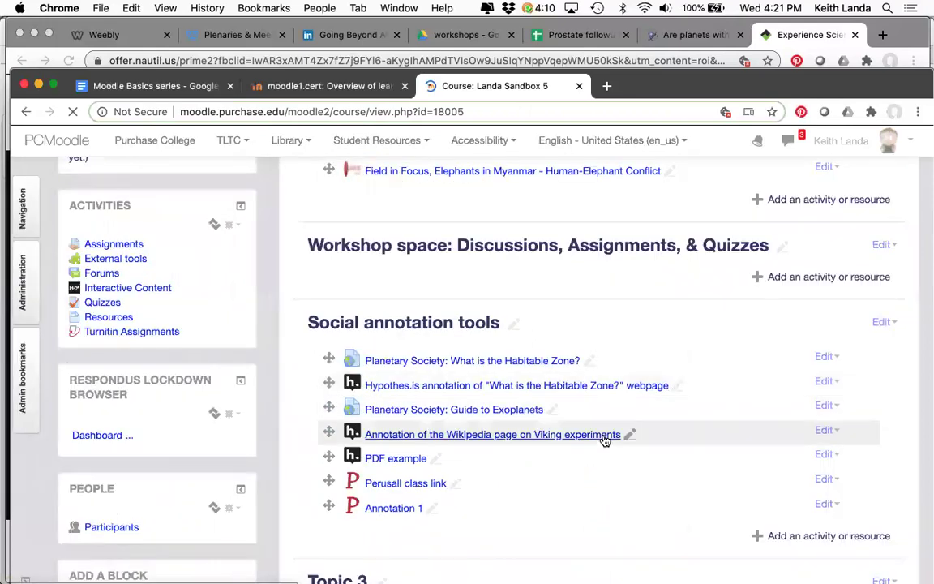
scroll(605, 435, "up", 3)
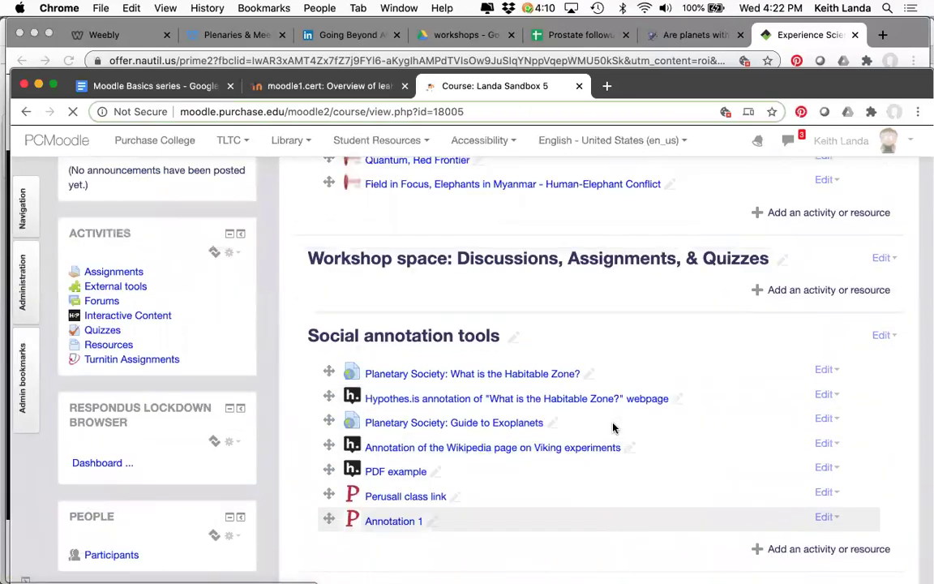
Step: Add an Assignment to Workshop space named 'workshop assignment example' with description 'klajflajl jasl'
left_click(788, 355)
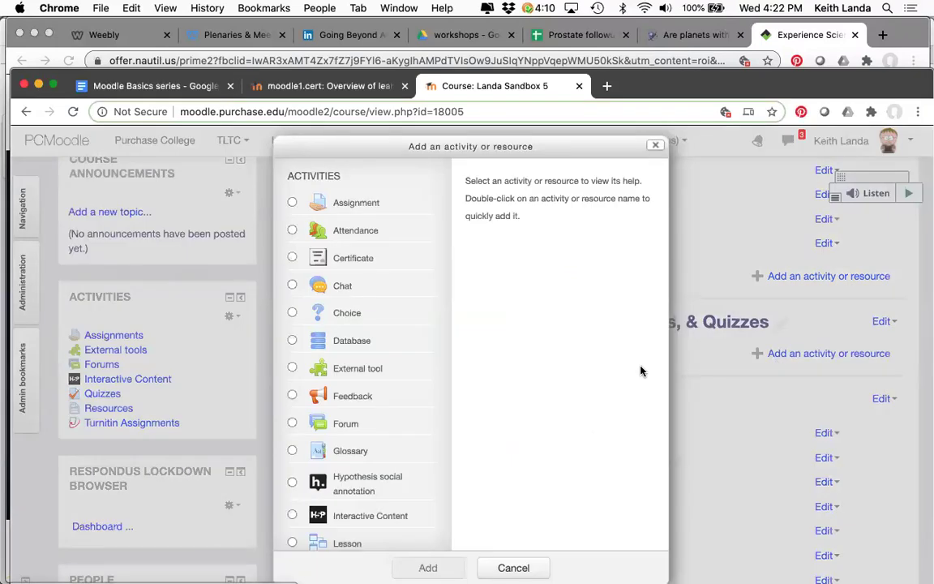
left_click(292, 203)
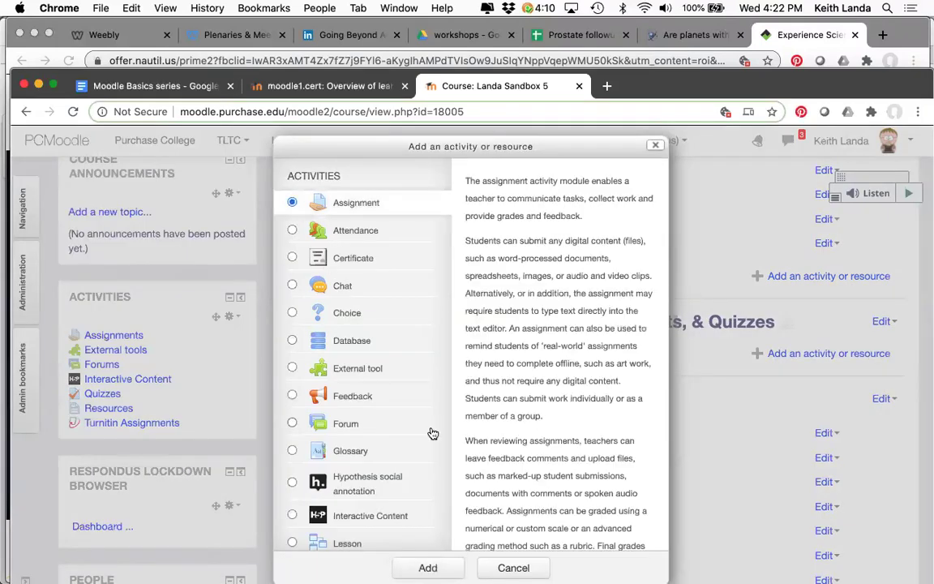
left_click(430, 567)
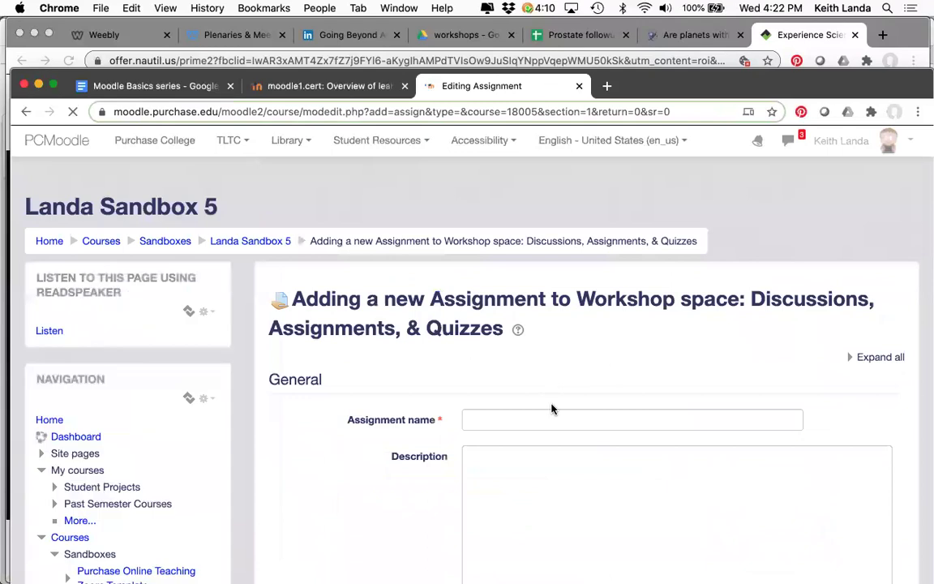
left_click(552, 417)
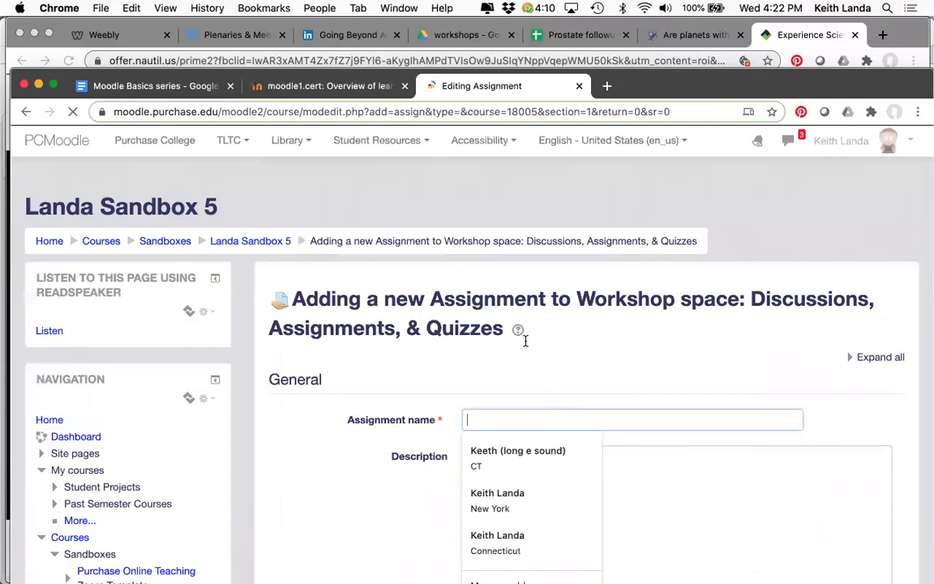
type("workshop a")
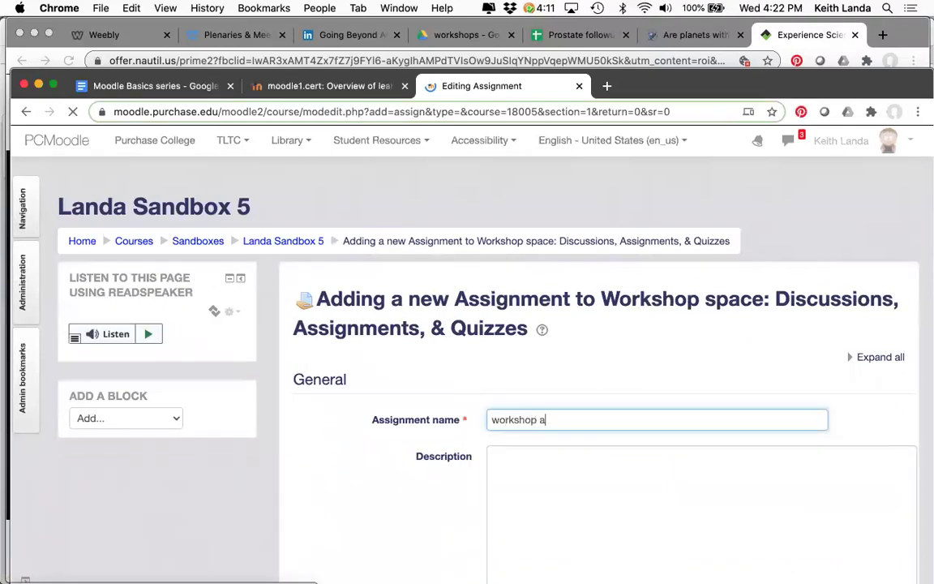
type("ssignme")
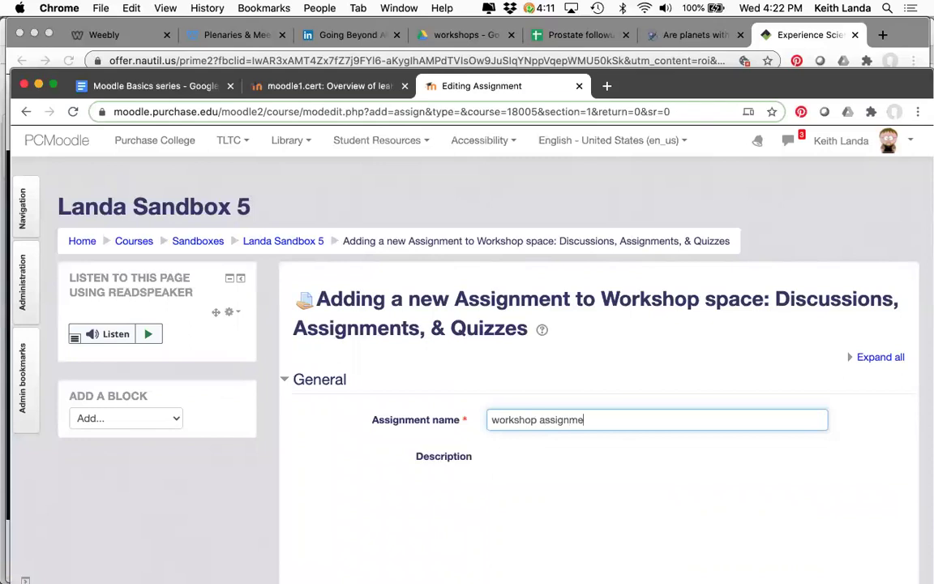
type("nt example")
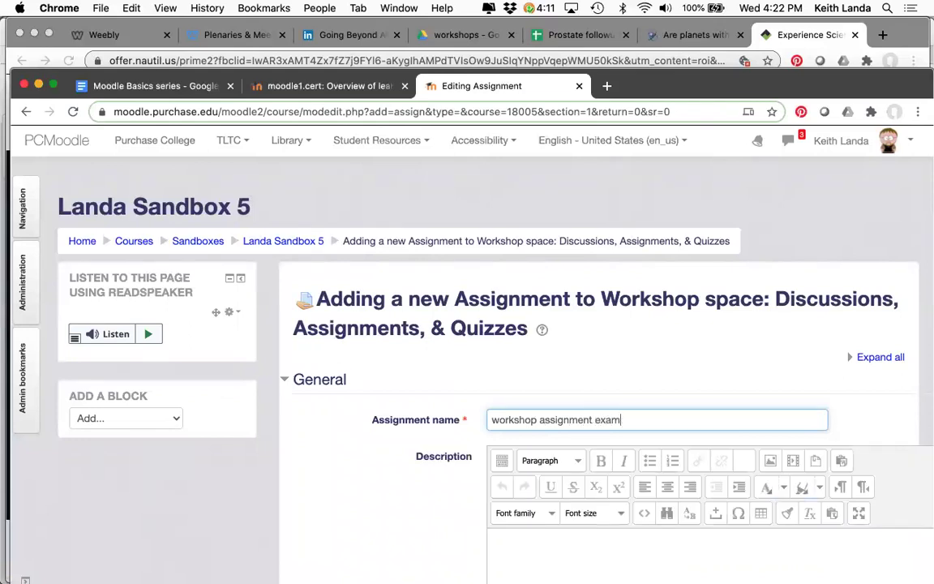
scroll(437, 388, "down", 5)
left_click(519, 390)
type("klajflajl jasl")
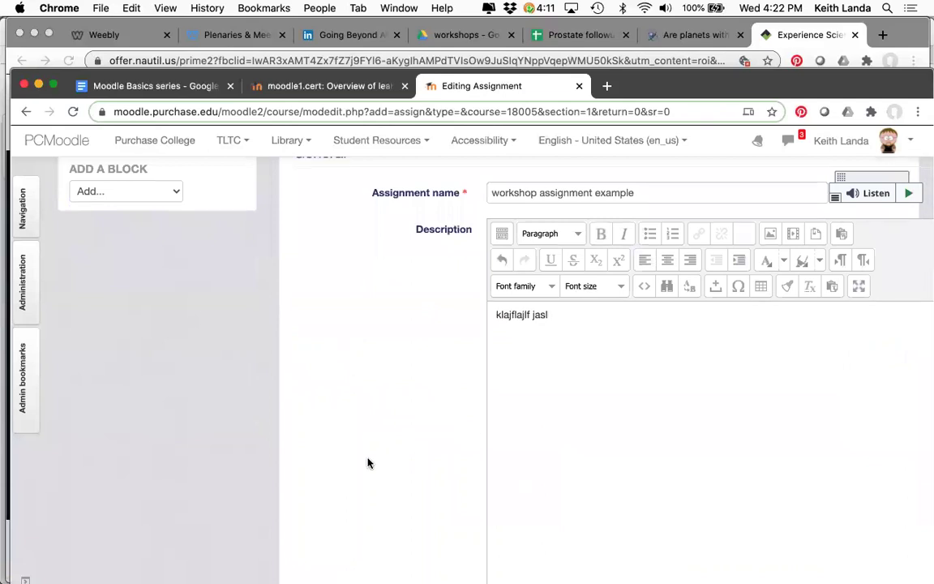
Step: Enable Annotate PDF and Feedback files as feedback types
scroll(368, 463, "down", 10)
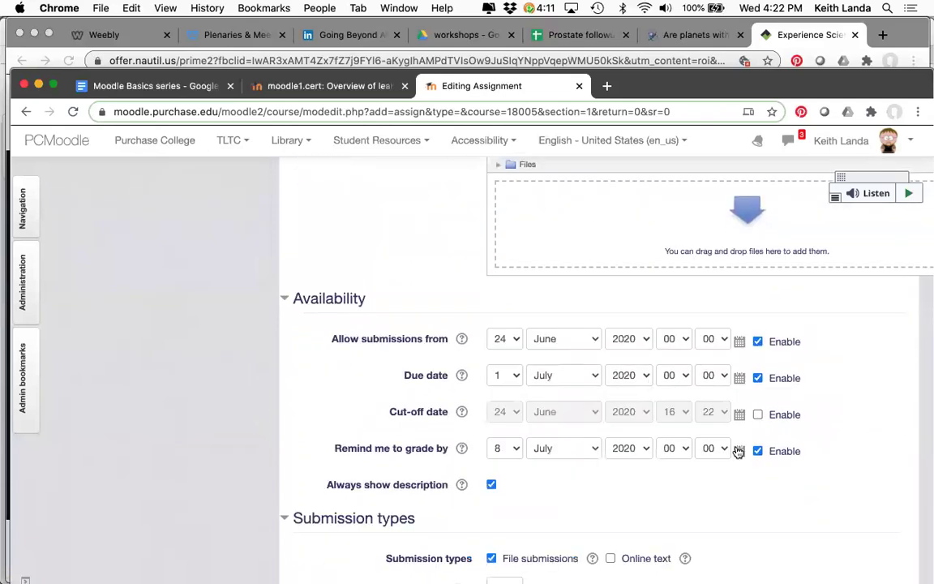
scroll(590, 495, "down", 3)
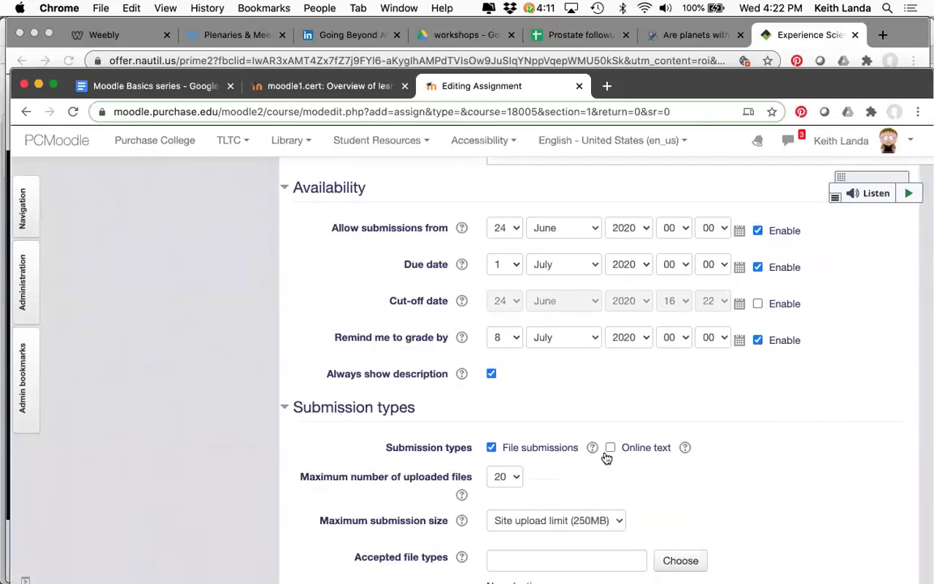
scroll(602, 503, "down", 2)
scroll(604, 476, "down", 6)
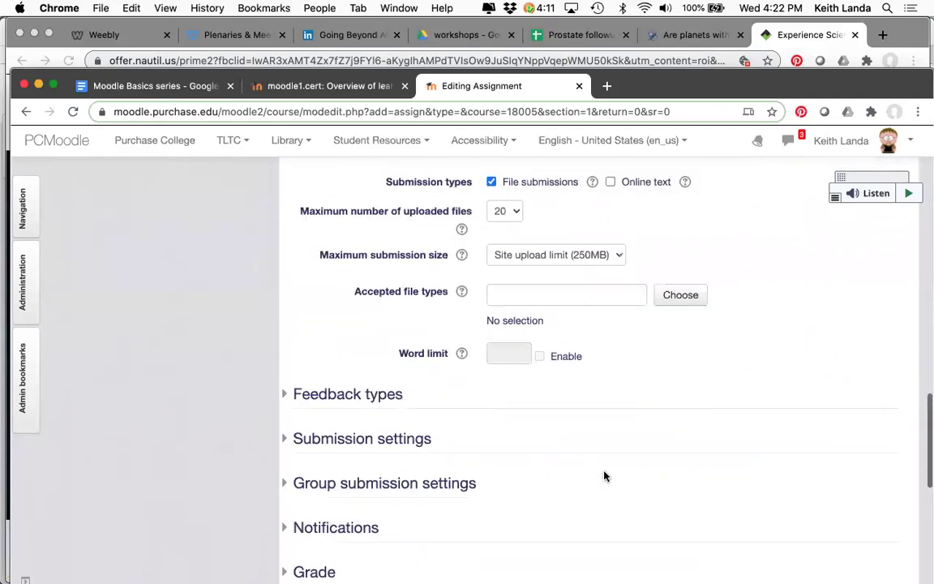
left_click(385, 345)
left_click(631, 383)
left_click(736, 384)
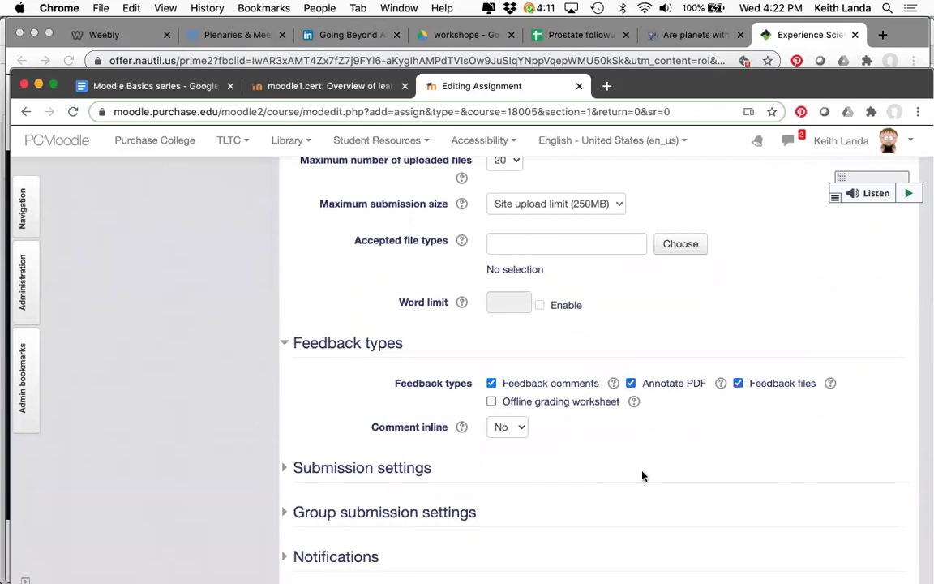
scroll(642, 475, "down", 12)
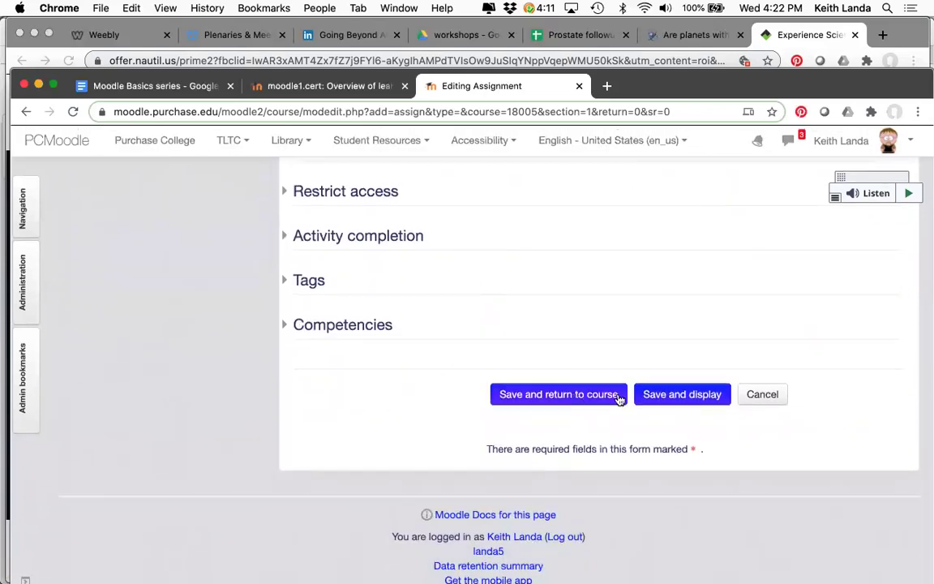
Step: Save and display the assignment, then return to the Landa Sandbox 5 course page
left_click(672, 396)
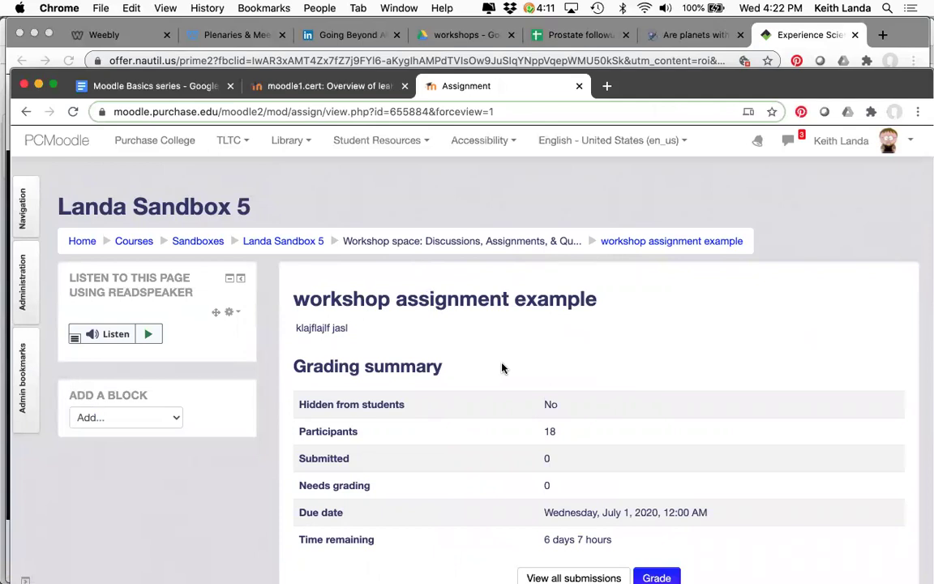
left_click(264, 243)
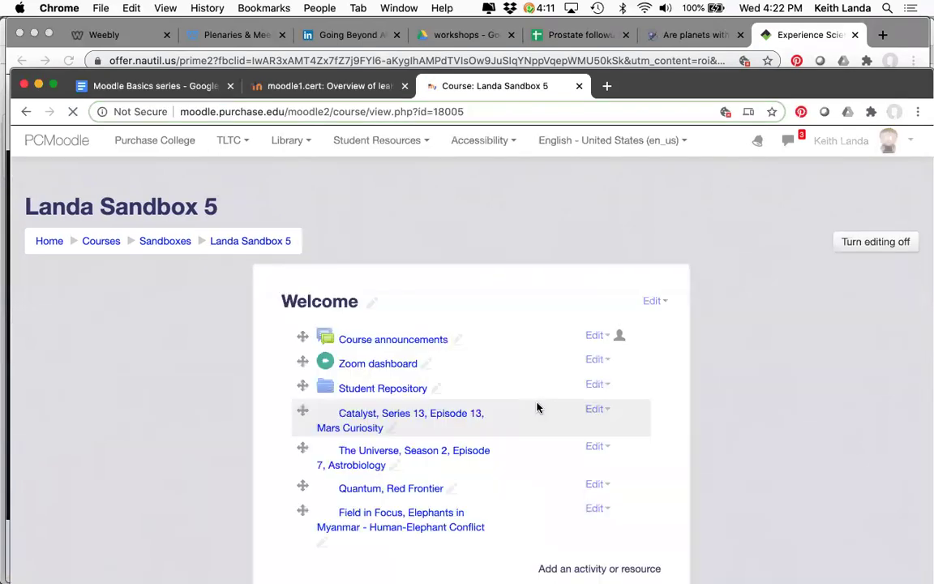
scroll(537, 408, "down", 5)
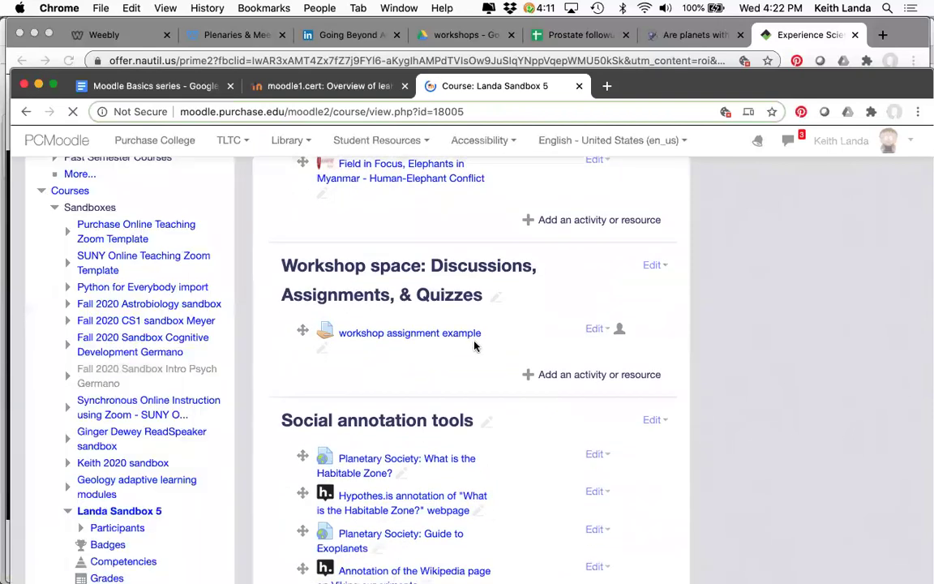
Step: Switch to the student's Firefox window, move it lower and reload the course page
key("super+Tab")
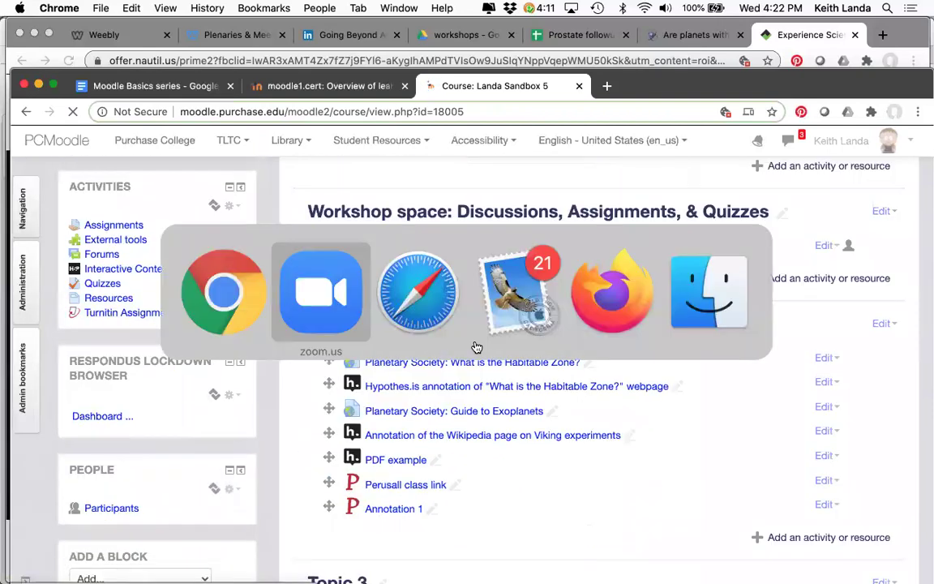
key("super+Tab")
key("super+Tab")
key("super+Tab")
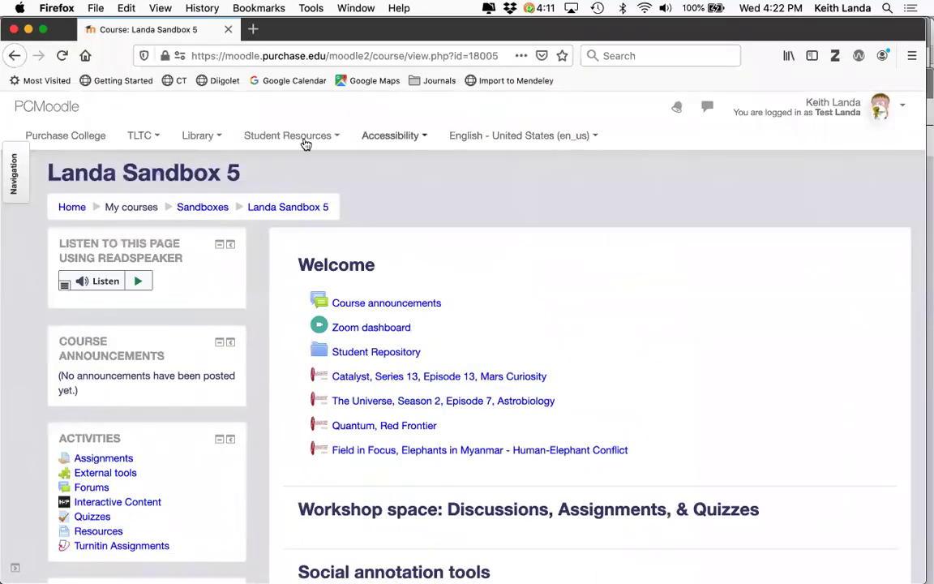
left_click(688, 50)
left_click_drag(693, 26, 690, 72)
left_click(62, 102)
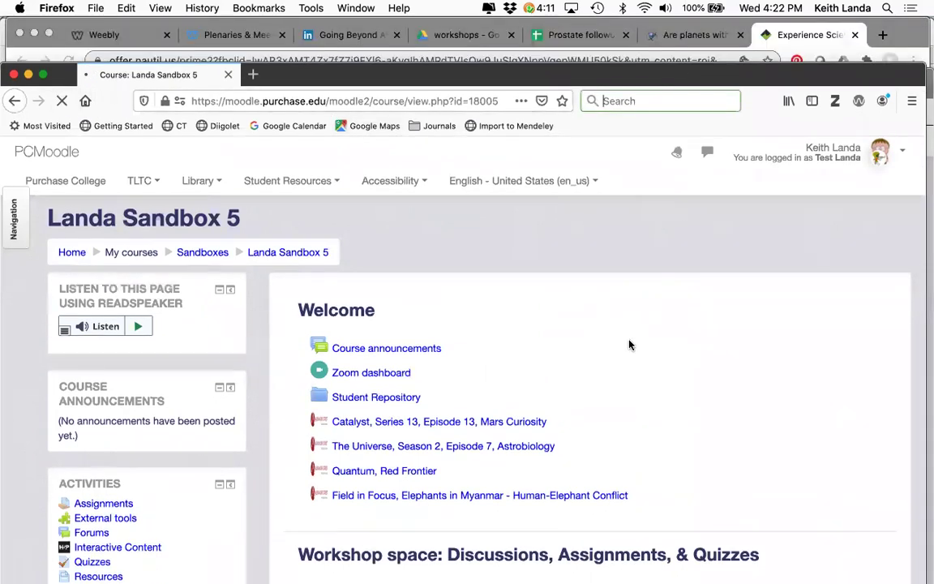
Step: Open 'workshop assignment example' as the student and start a new submission
scroll(630, 345, "down", 7)
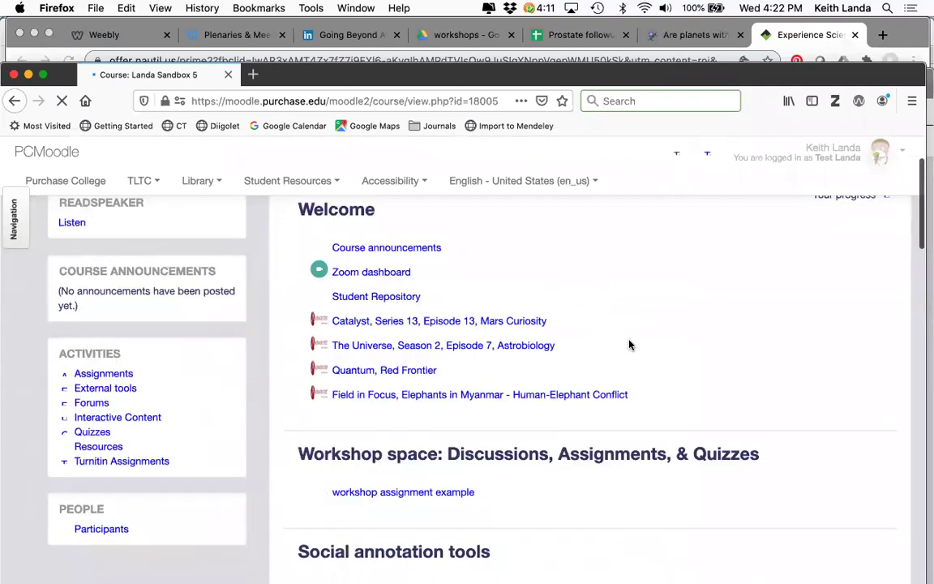
scroll(434, 369, "up", 3)
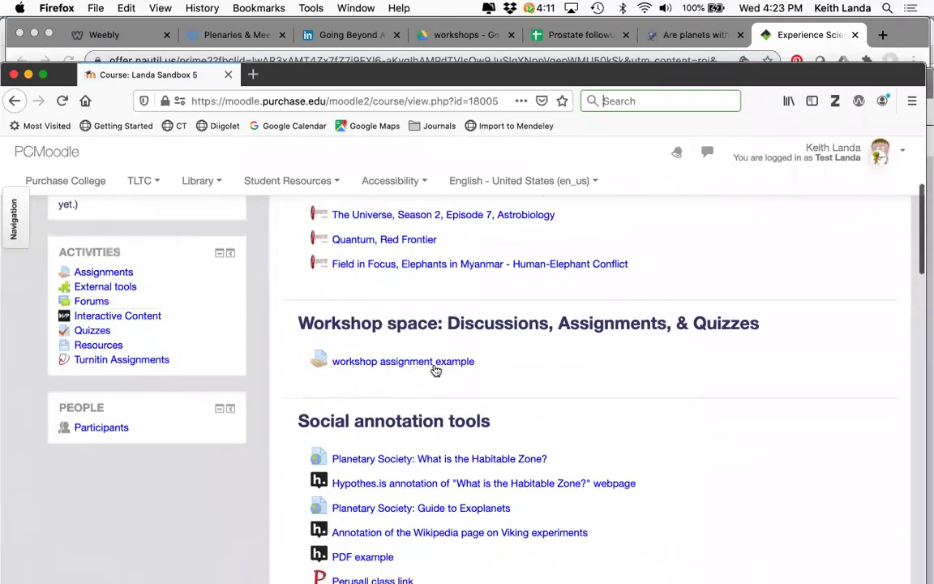
left_click(435, 363)
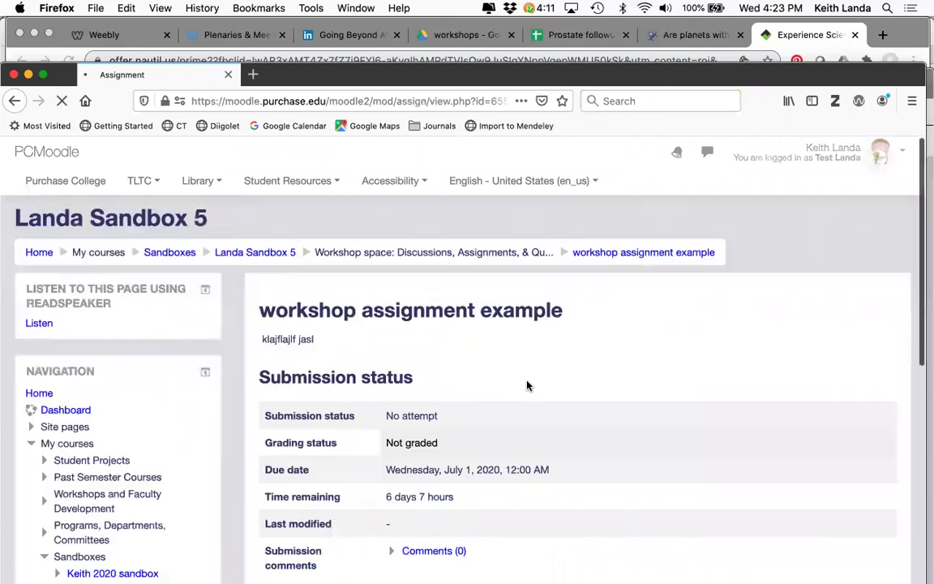
scroll(602, 419, "down", 4)
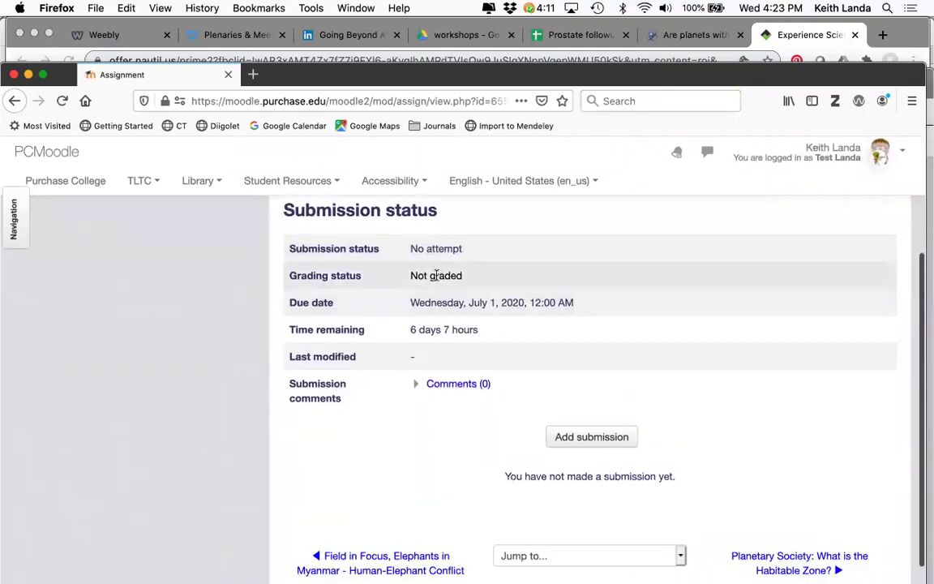
scroll(442, 241, "up", 2)
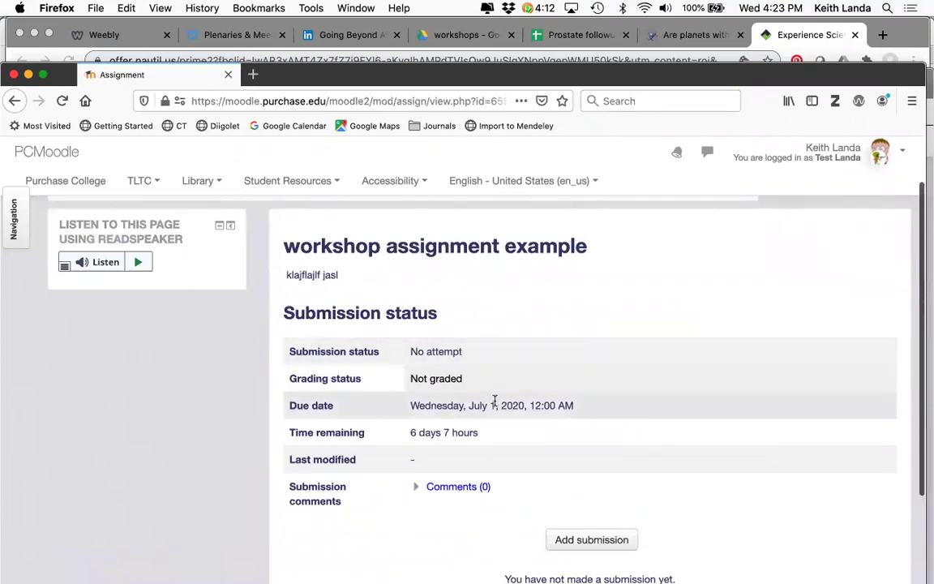
scroll(494, 403, "down", 2)
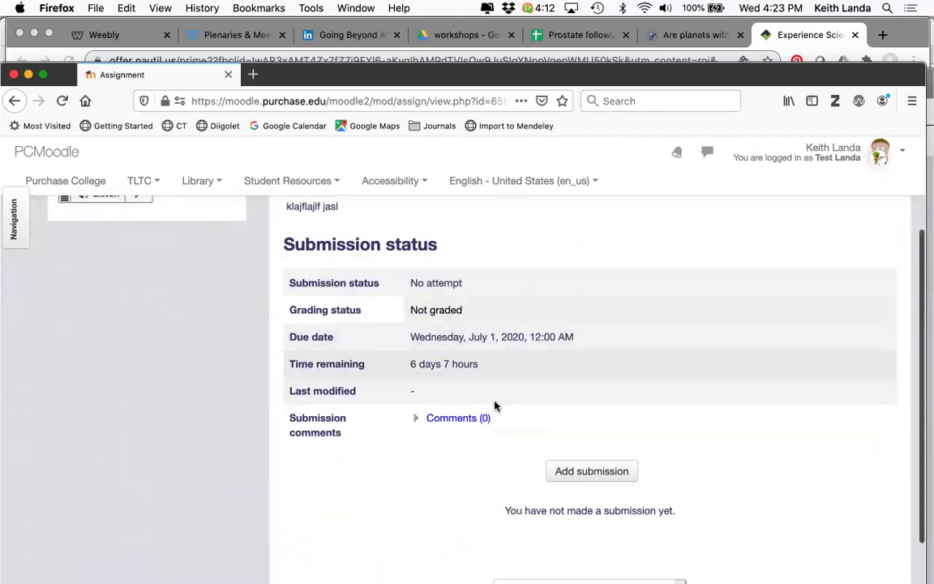
left_click(573, 472)
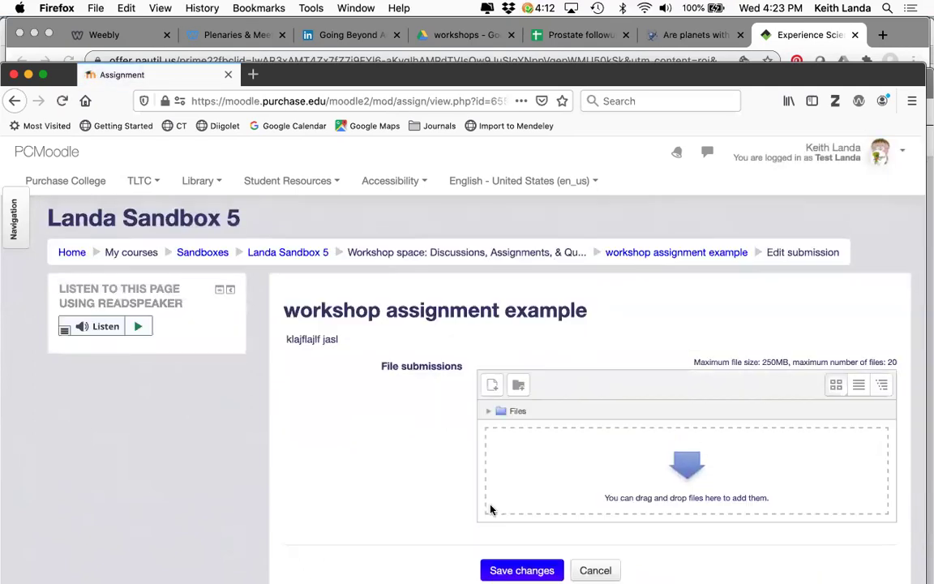
Step: Drag the 'How to Teach a Good First Day of Class' PDF from Desktop into File submissions
key("super+Tab")
key("super+Tab")
key("super+Tab")
key("super+Tab")
key("super+Tab")
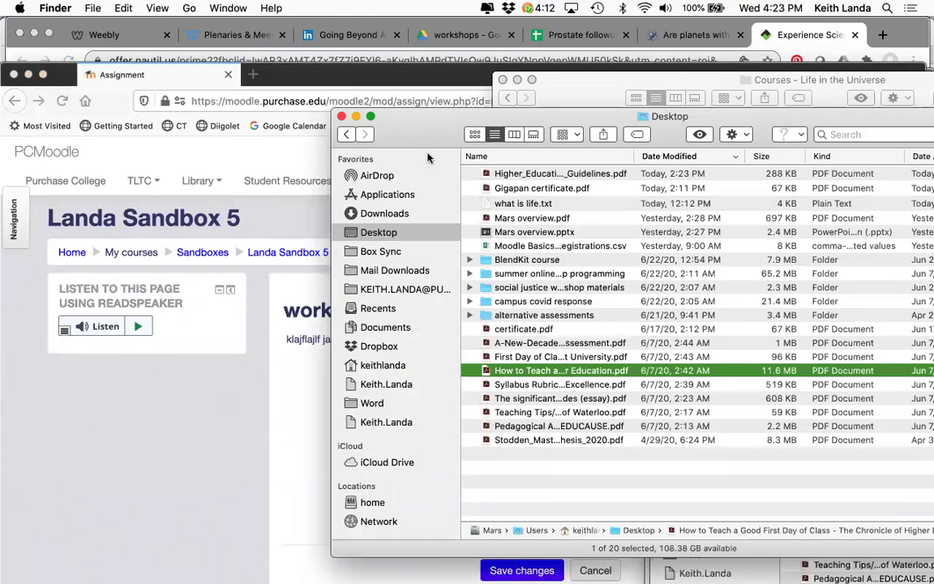
left_click_drag(427, 132, 677, 205)
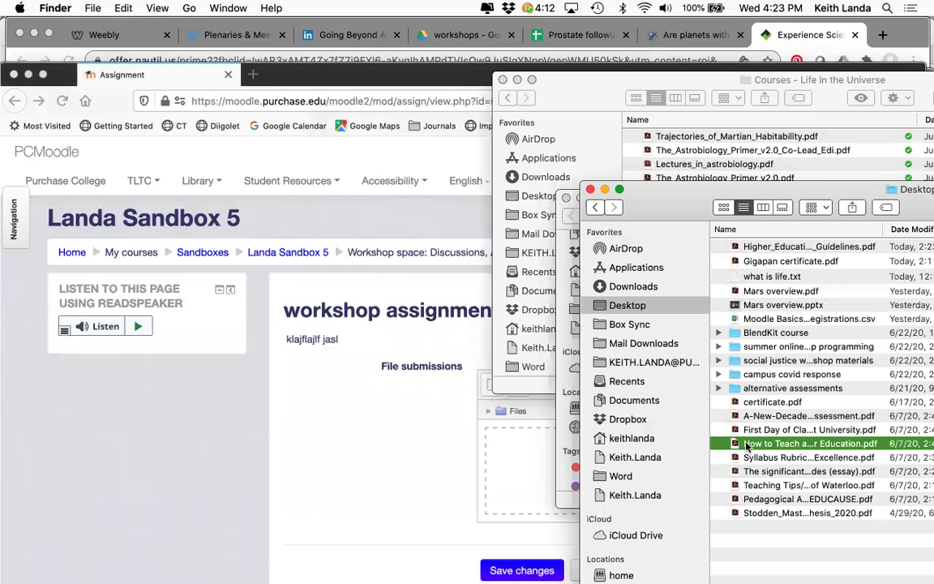
left_click_drag(736, 444, 510, 498)
left_click(389, 463)
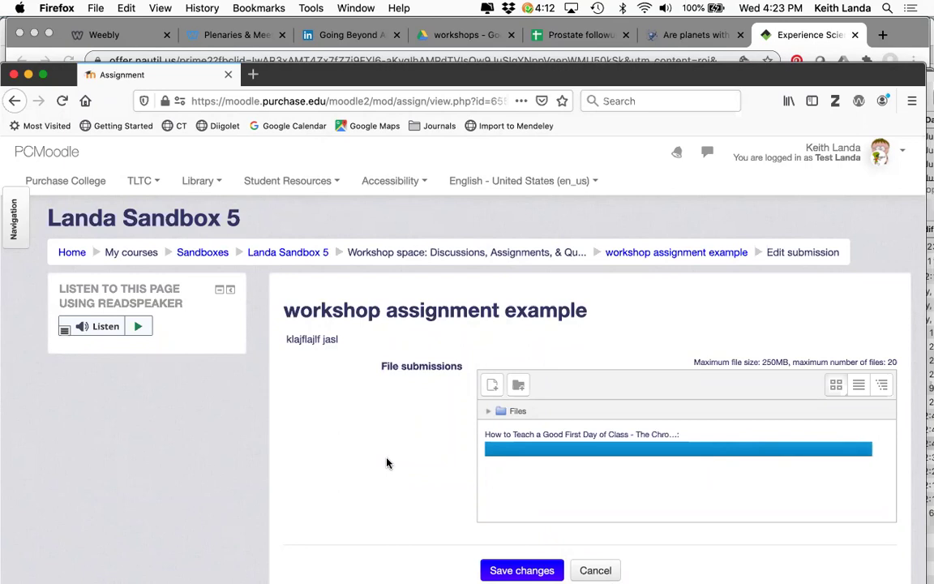
Step: Save the PDF submission and switch back to the teacher's browser window
scroll(387, 464, "down", 2)
scroll(387, 463, "down", 1)
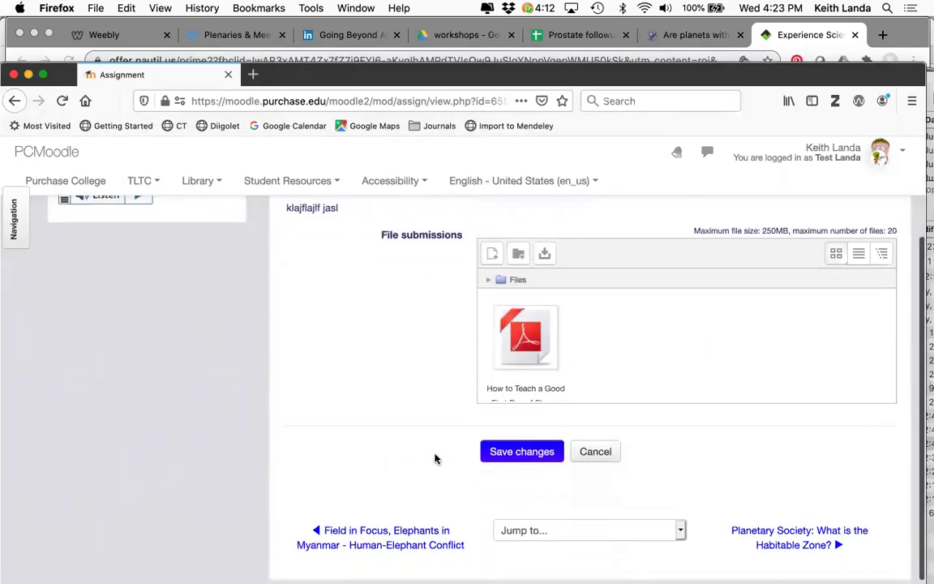
left_click(521, 454)
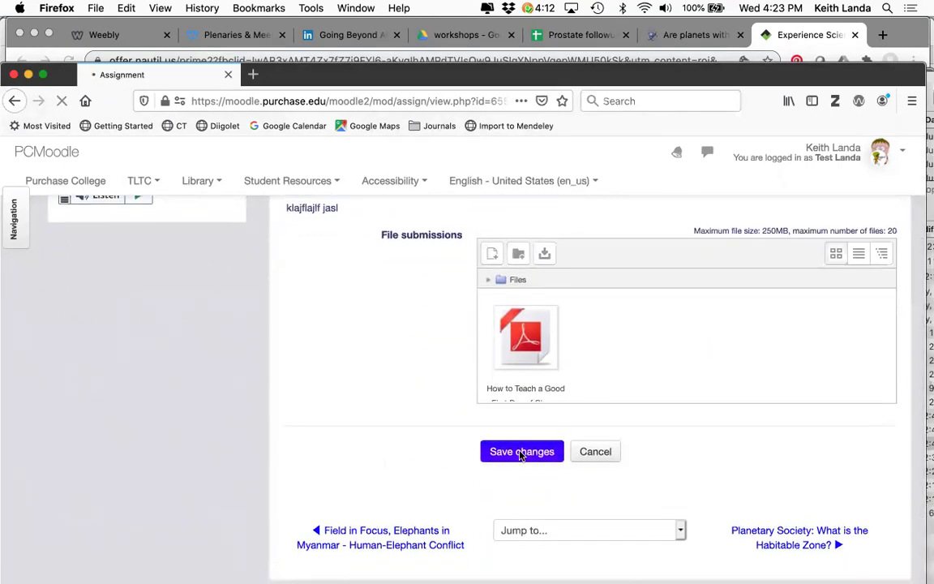
scroll(373, 452, "down", 4)
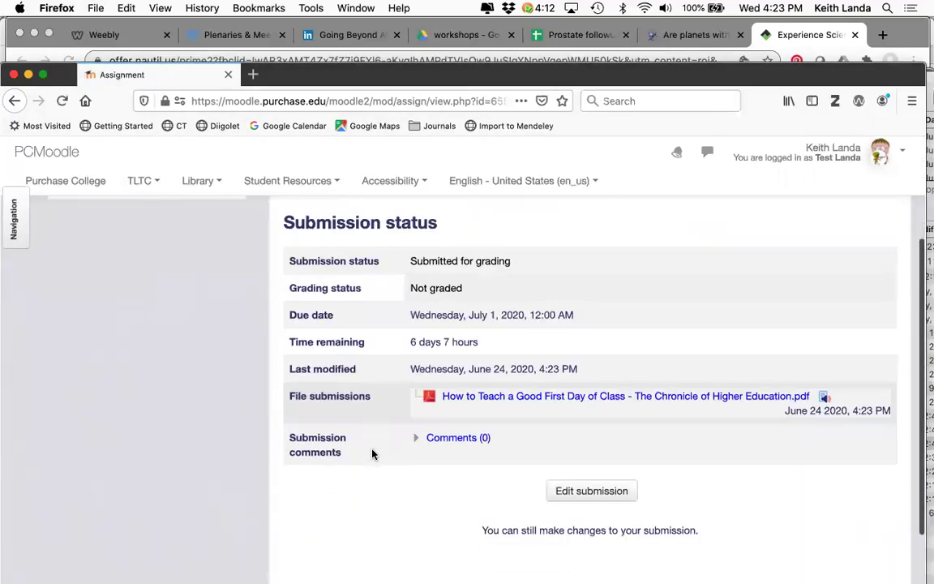
scroll(367, 407, "down", 1)
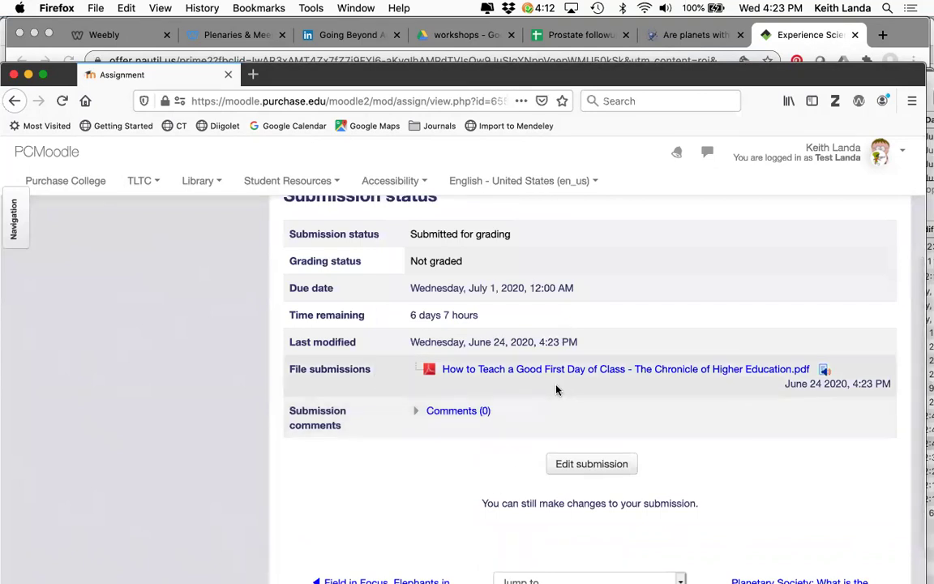
scroll(726, 432, "down", 3)
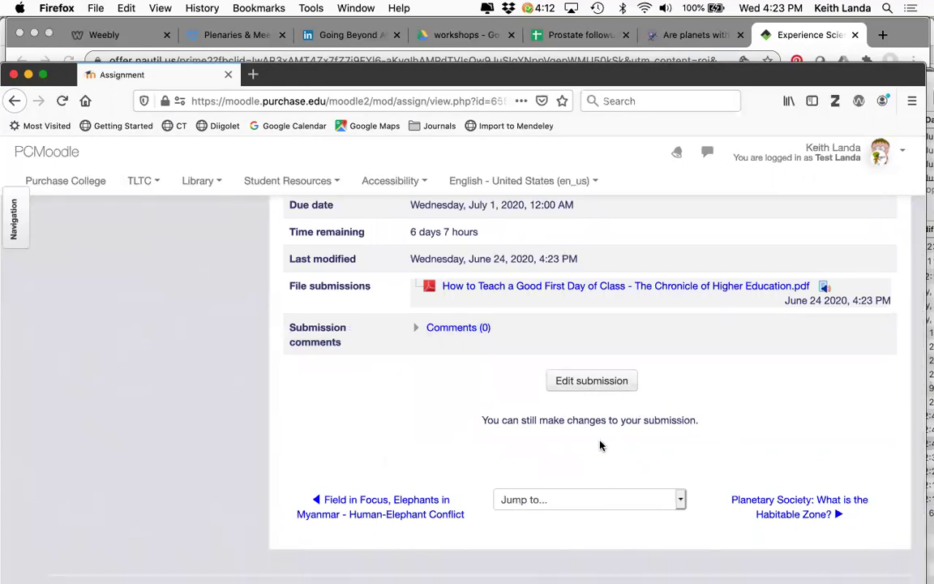
key("super+Tab")
key("super+Tab")
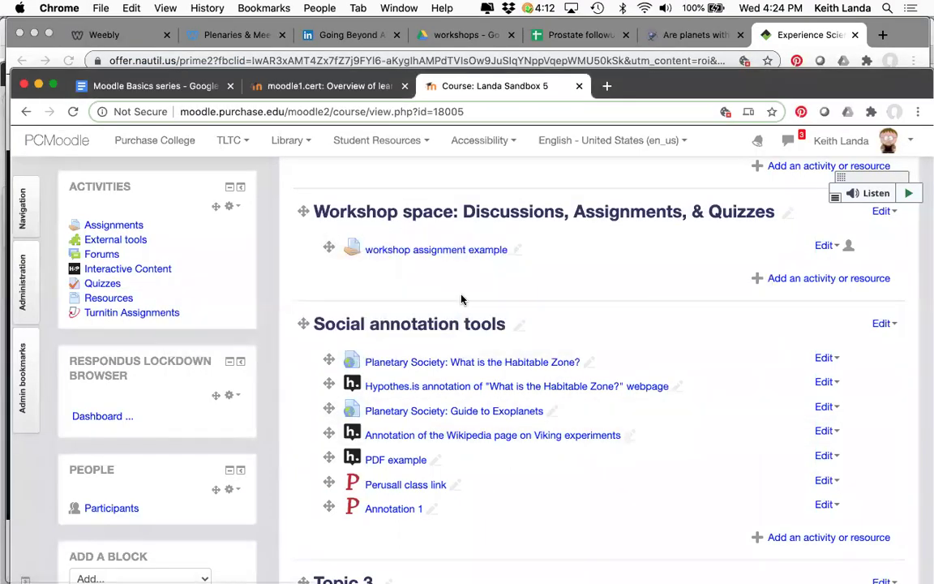
Step: Open the workshop assignment example from the course page
scroll(462, 299, "up", 2)
scroll(462, 298, "up", 1)
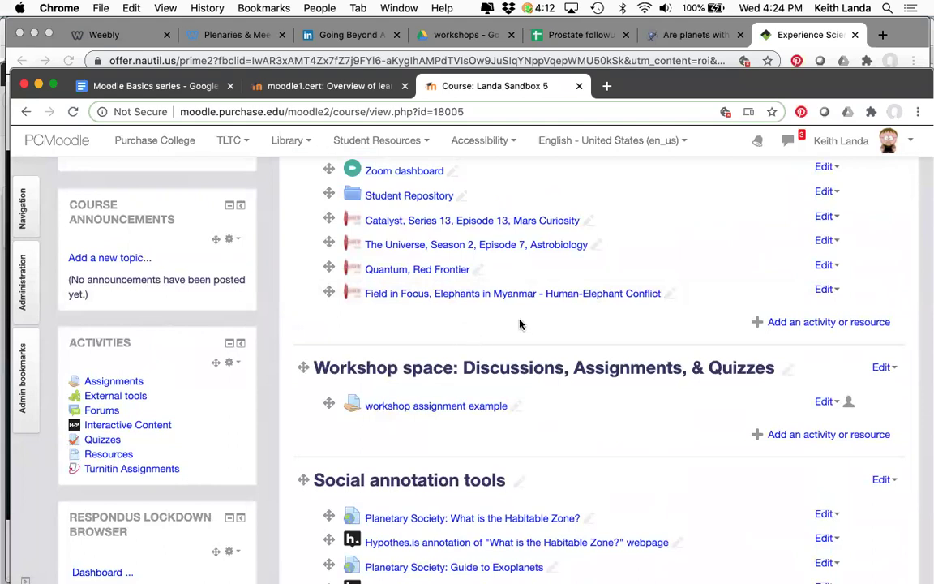
left_click(452, 408)
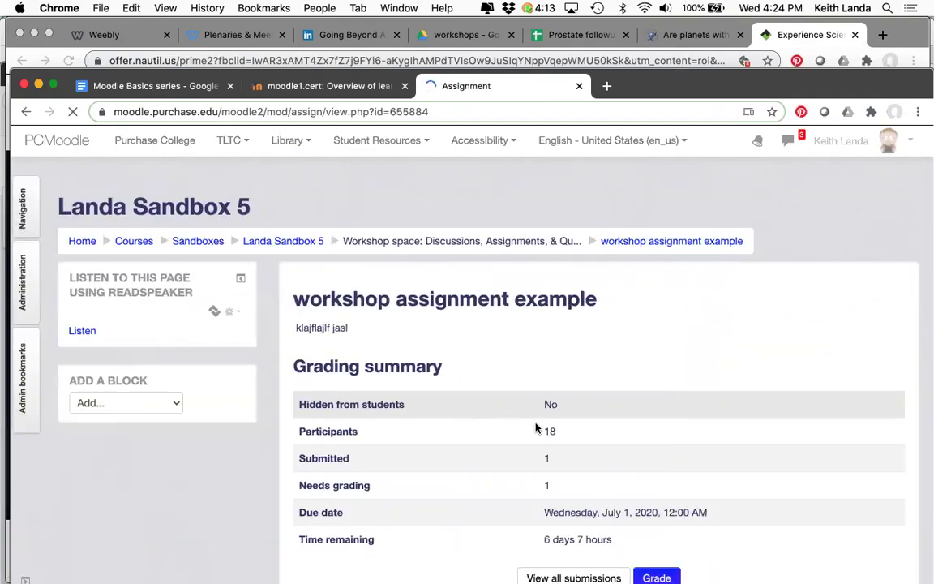
scroll(535, 427, "down", 2)
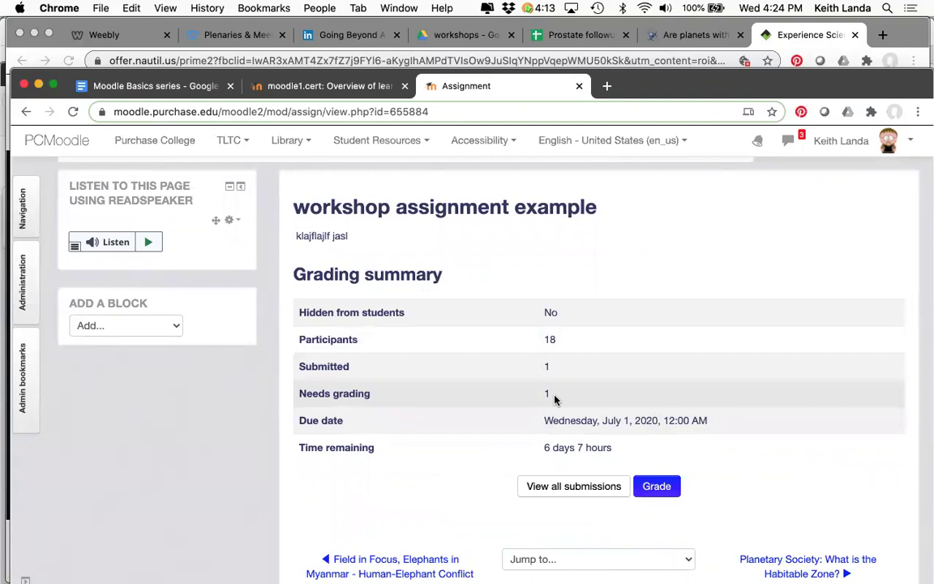
Step: Show all submissions and look over the test student's submitted PDF in the grading table
left_click(552, 491)
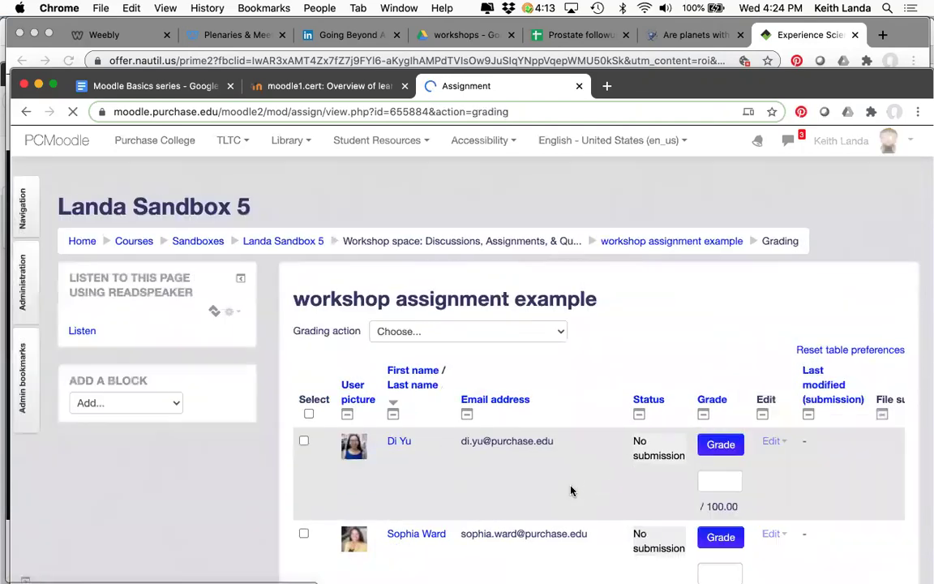
scroll(571, 490, "down", 3)
scroll(571, 490, "down", 15)
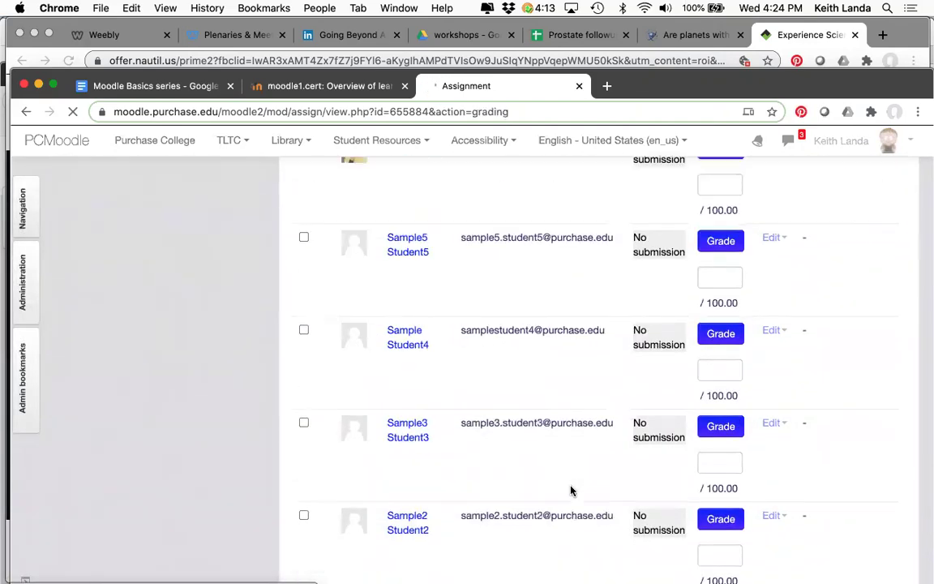
scroll(571, 488, "down", 15)
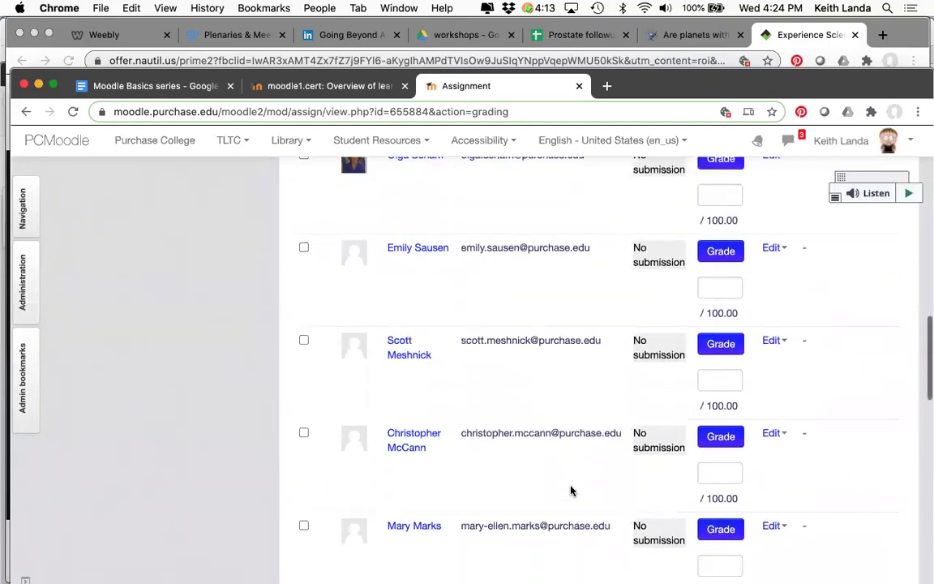
scroll(571, 490, "down", 1)
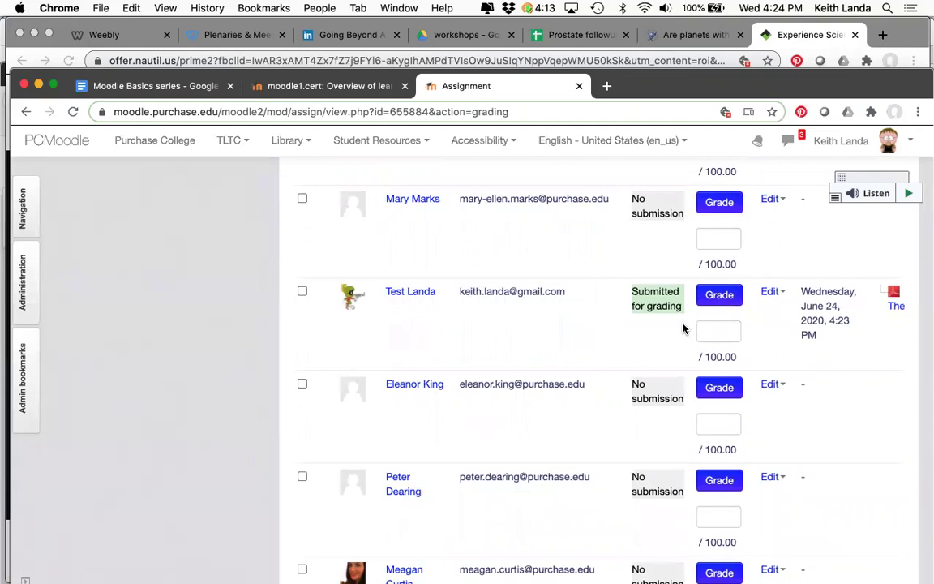
scroll(684, 327, "right", 4)
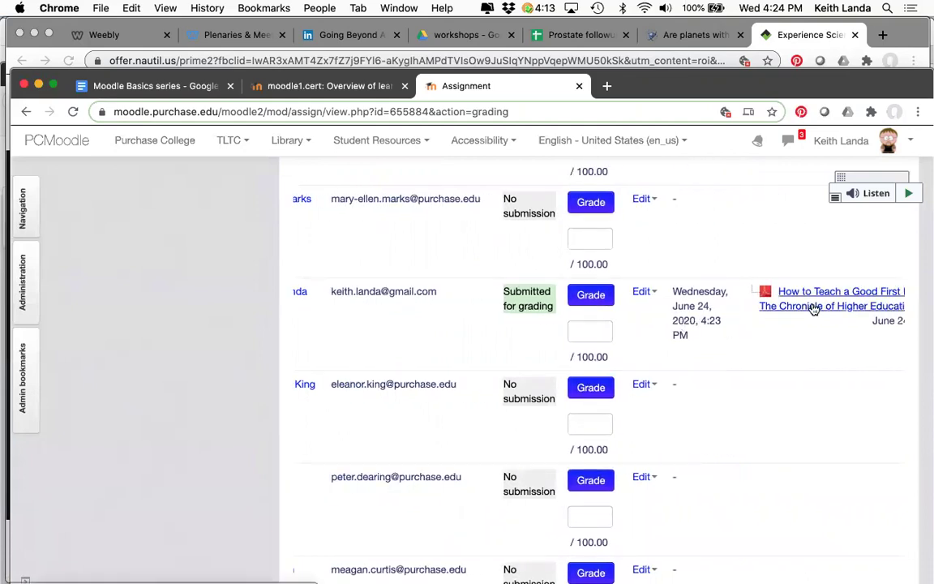
scroll(519, 340, "left", 4)
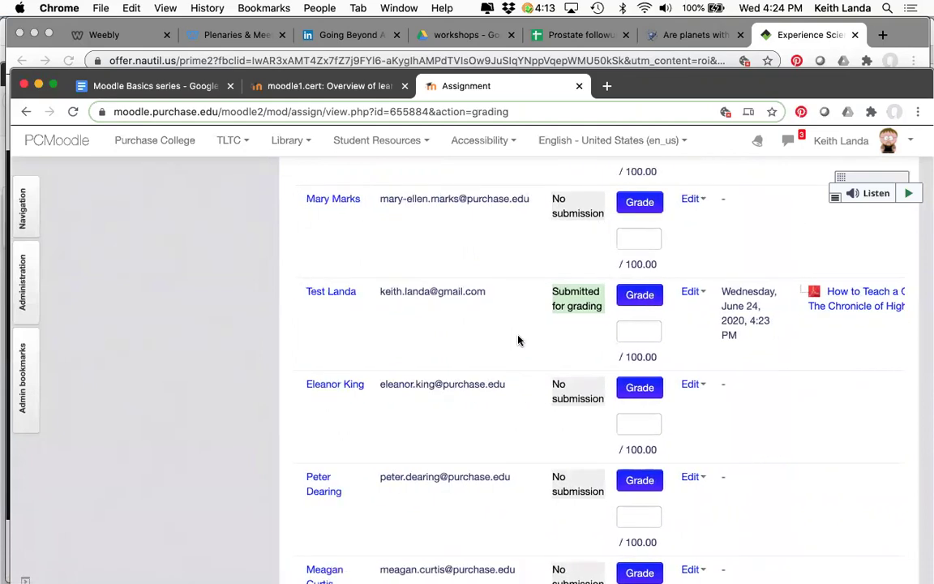
scroll(519, 341, "down", 5)
scroll(519, 340, "down", 3)
scroll(519, 340, "up", 2)
scroll(519, 341, "up", 1)
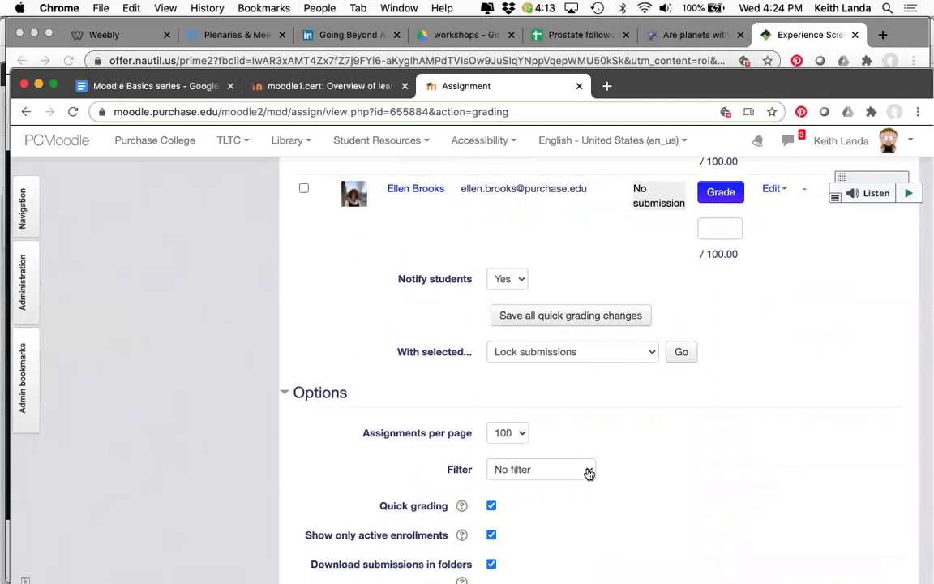
Step: Keep 100 assignments per page and filter the table to Requires grading
left_click(522, 438)
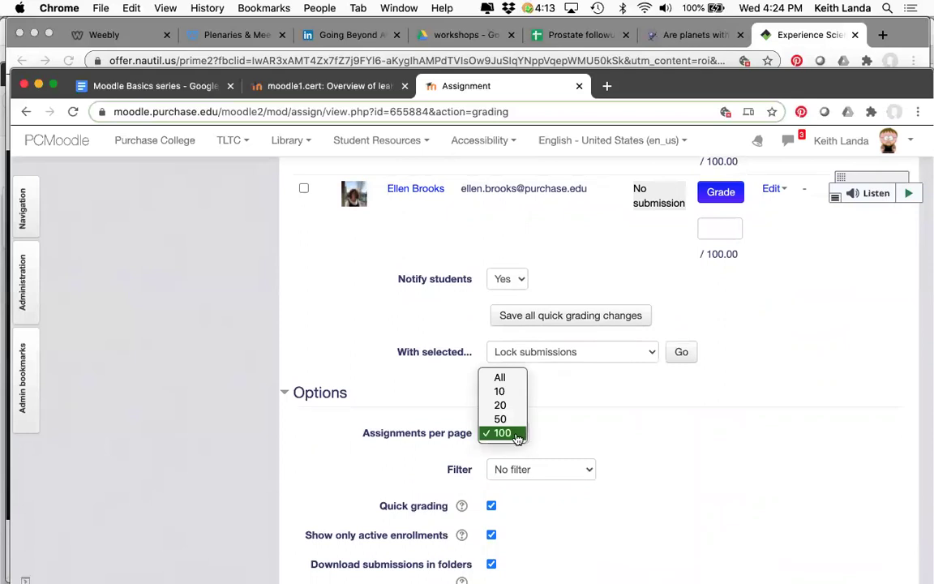
left_click(565, 434)
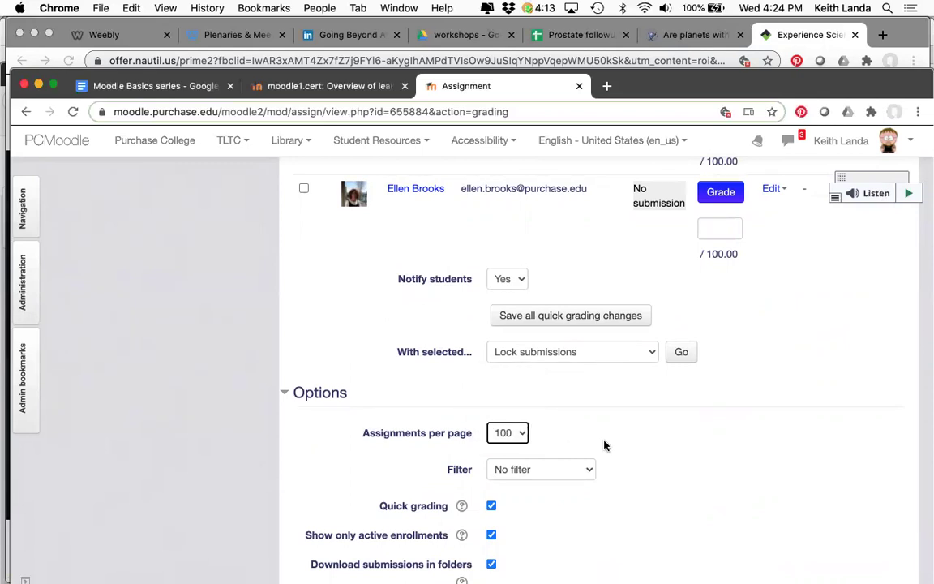
left_click(586, 476)
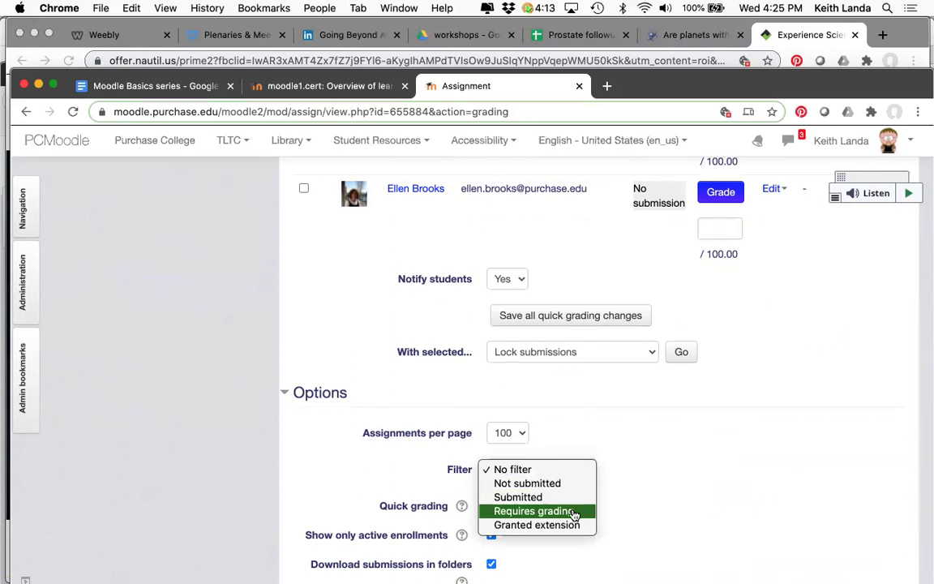
left_click(573, 511)
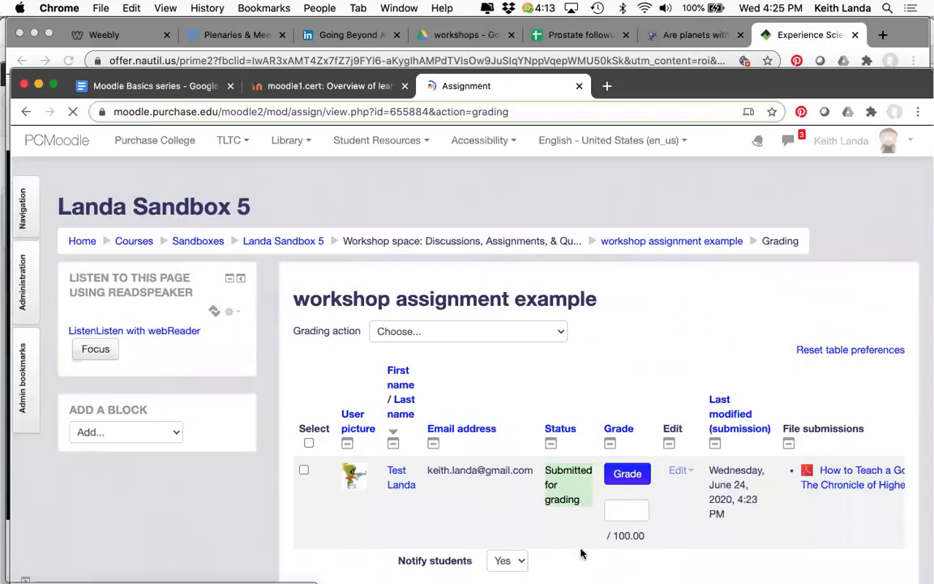
scroll(578, 551, "down", 3)
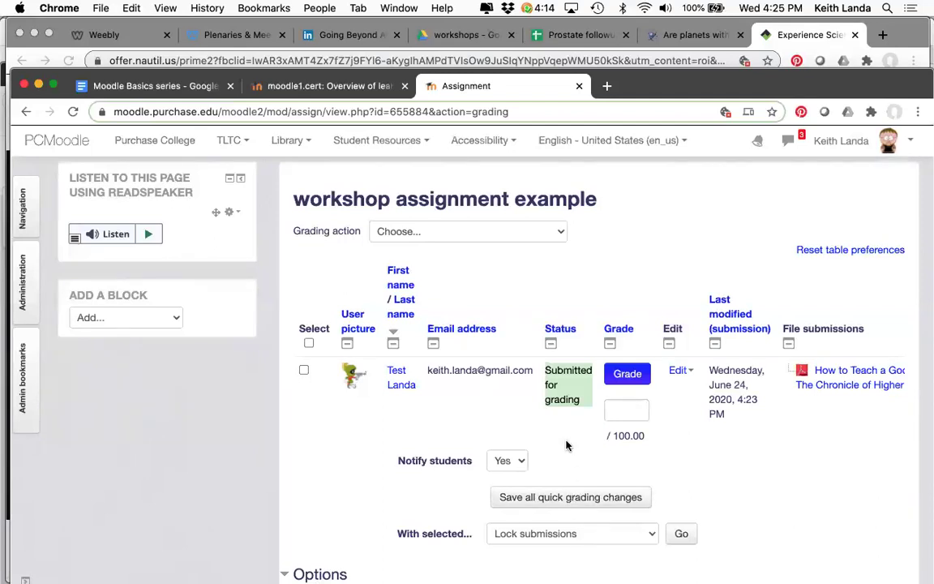
Step: In the test student's PDF grader, type the placeholder comment 'glkljajfajfjfj aajfj alj f' as feedback
left_click(627, 374)
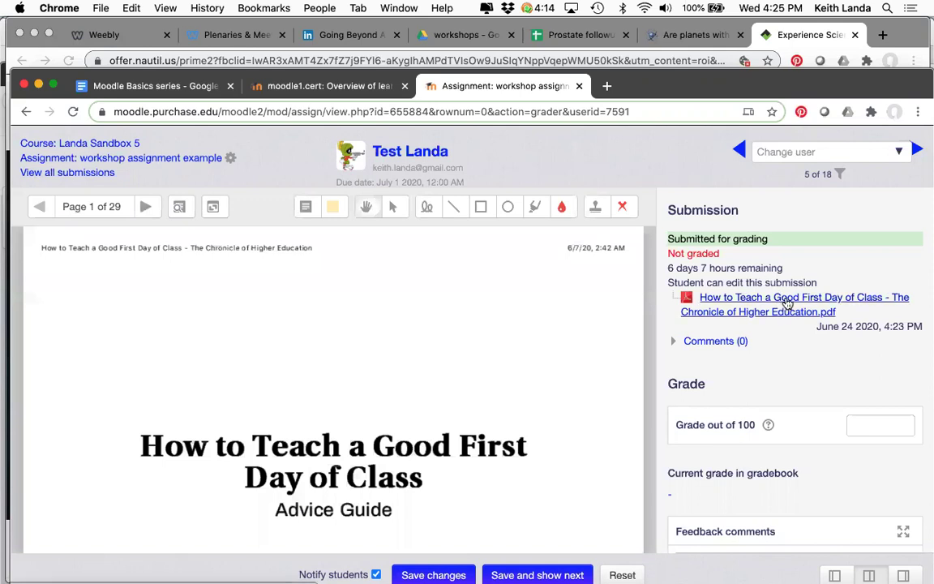
scroll(792, 354, "down", 2)
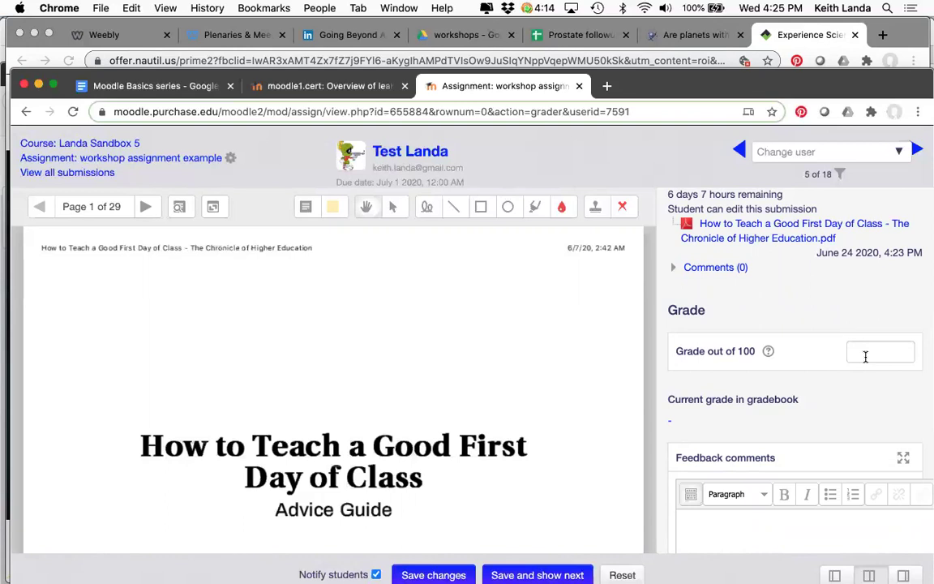
scroll(865, 357, "down", 5)
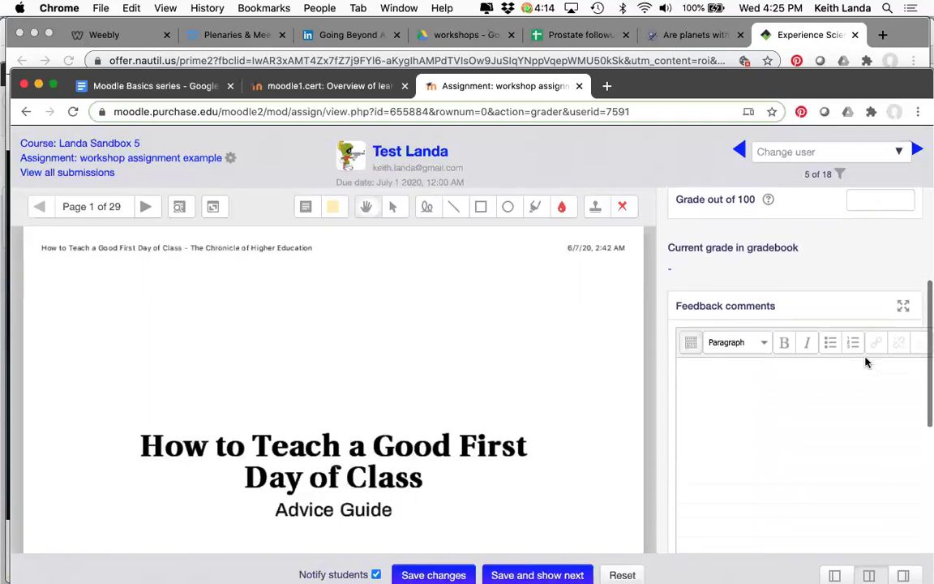
left_click(743, 379)
type("glk")
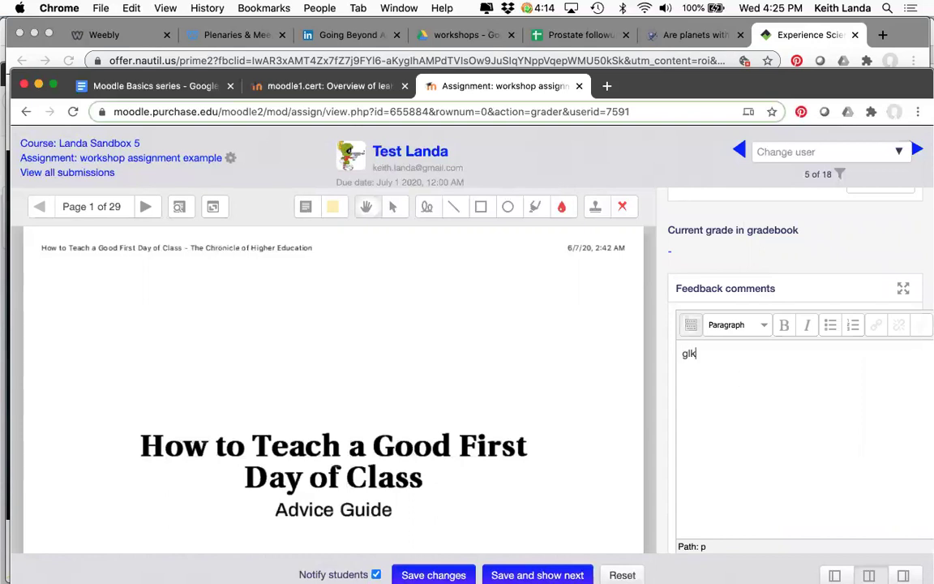
type("ljajfajfjfj aajfj alj f")
scroll(740, 389, "up", 5)
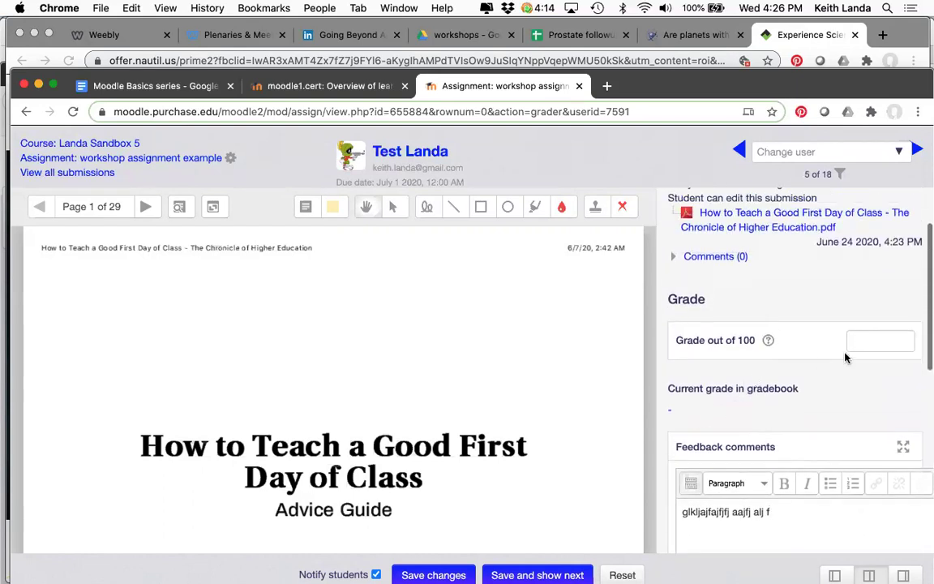
Step: Enter 50 in the Grade out of 100 field
left_click(876, 346)
type("50")
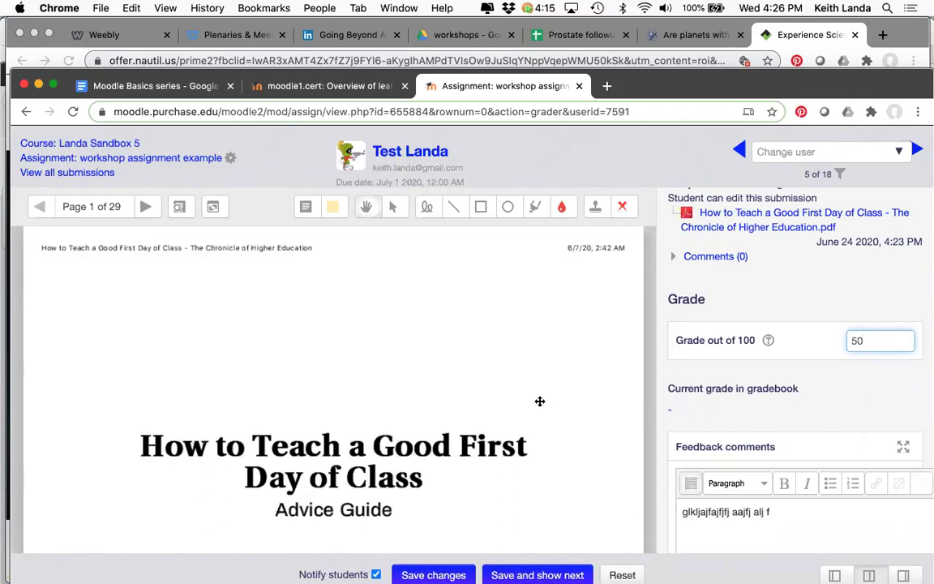
scroll(538, 400, "up", 2)
scroll(349, 339, "down", 1)
scroll(349, 338, "up", 1)
Step: Scroll through the grader to review the Feedback files area
scroll(464, 304, "down", 2)
scroll(464, 303, "down", 10)
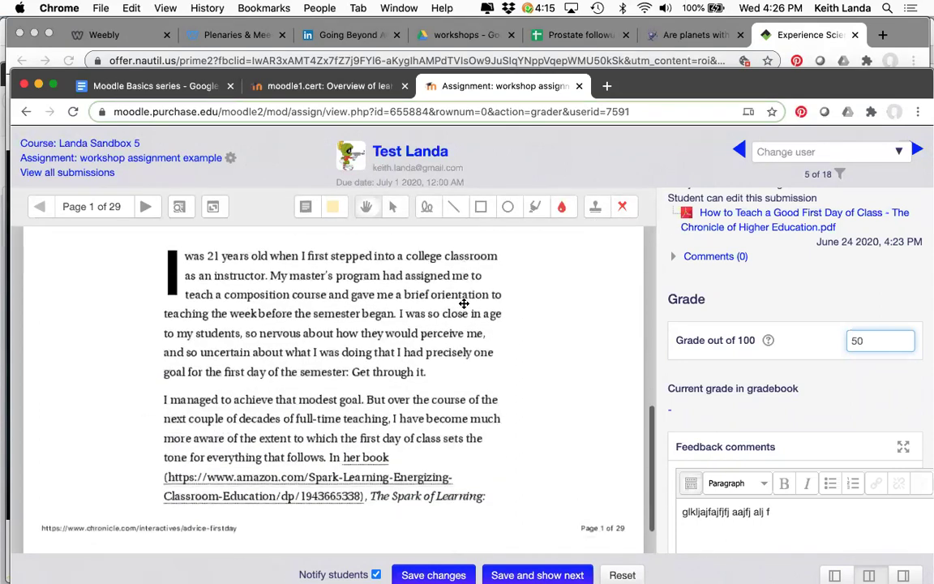
scroll(681, 351, "down", 8)
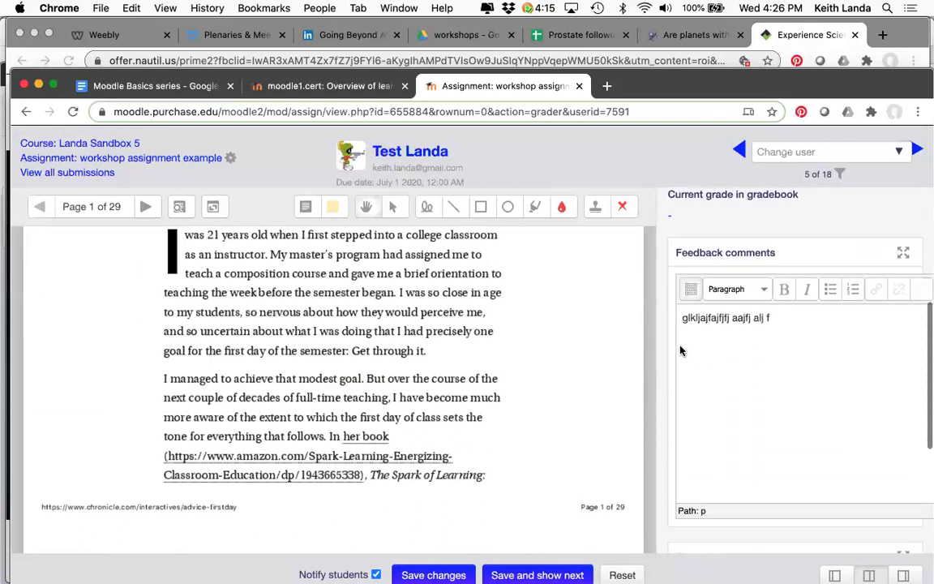
scroll(681, 350, "down", 3)
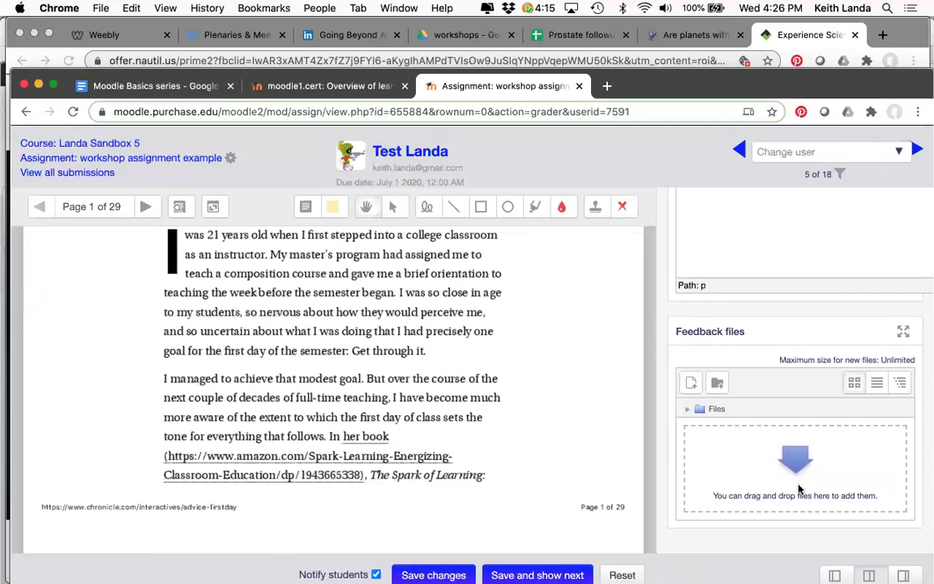
scroll(799, 489, "up", 1)
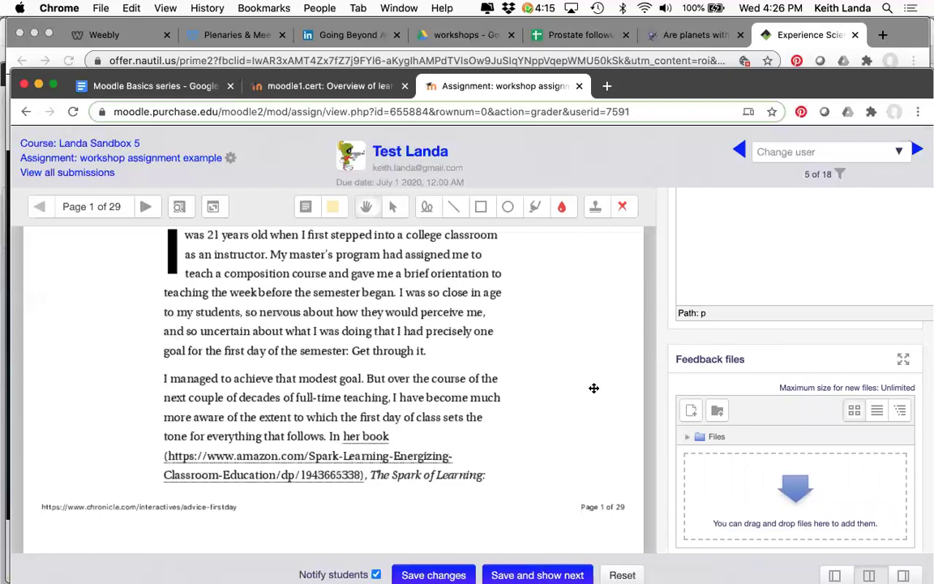
scroll(674, 403, "up", 5)
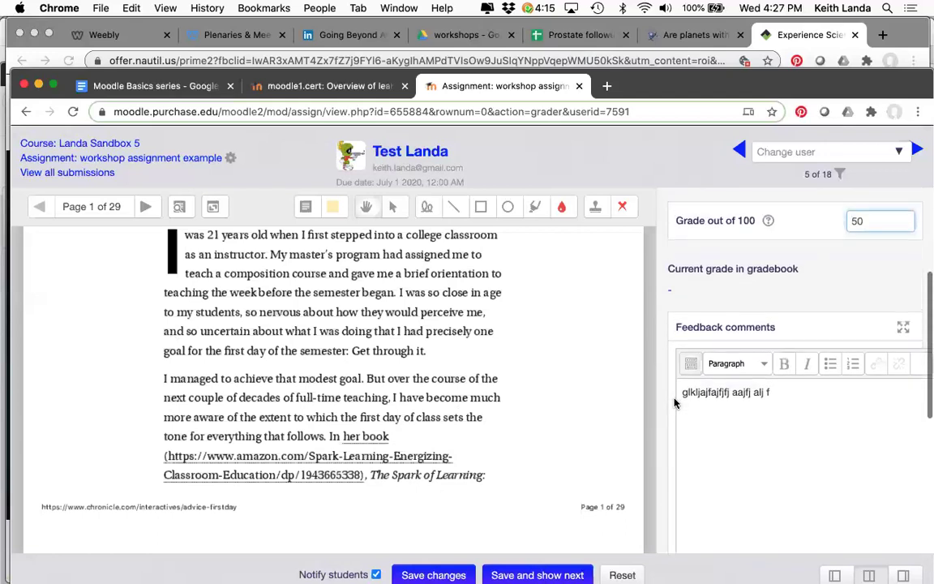
scroll(675, 403, "up", 3)
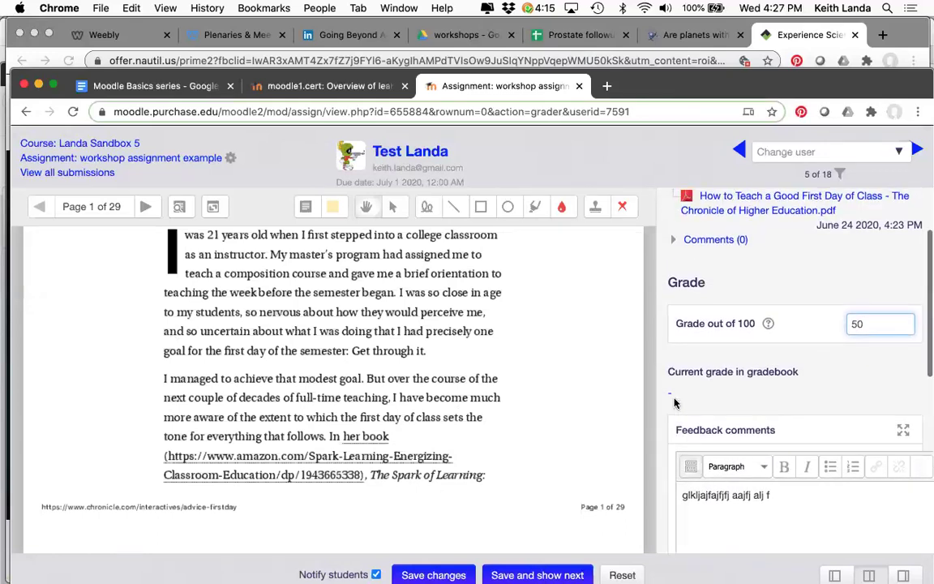
scroll(675, 403, "up", 4)
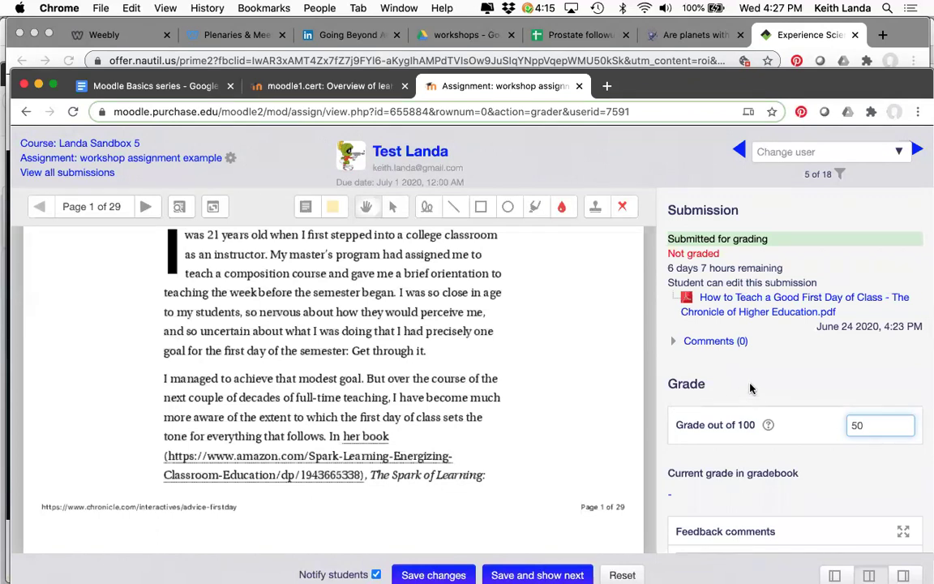
scroll(750, 389, "down", 6)
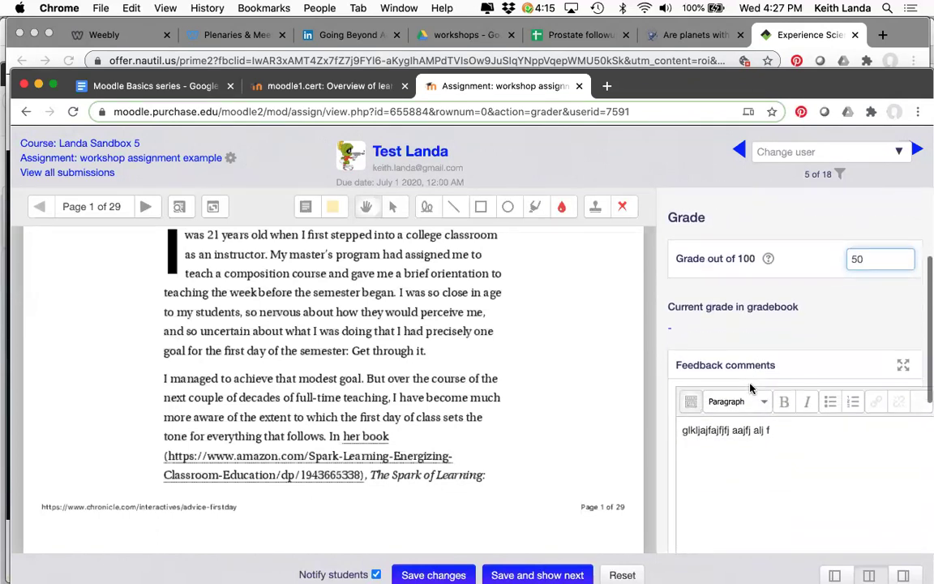
scroll(750, 390, "down", 10)
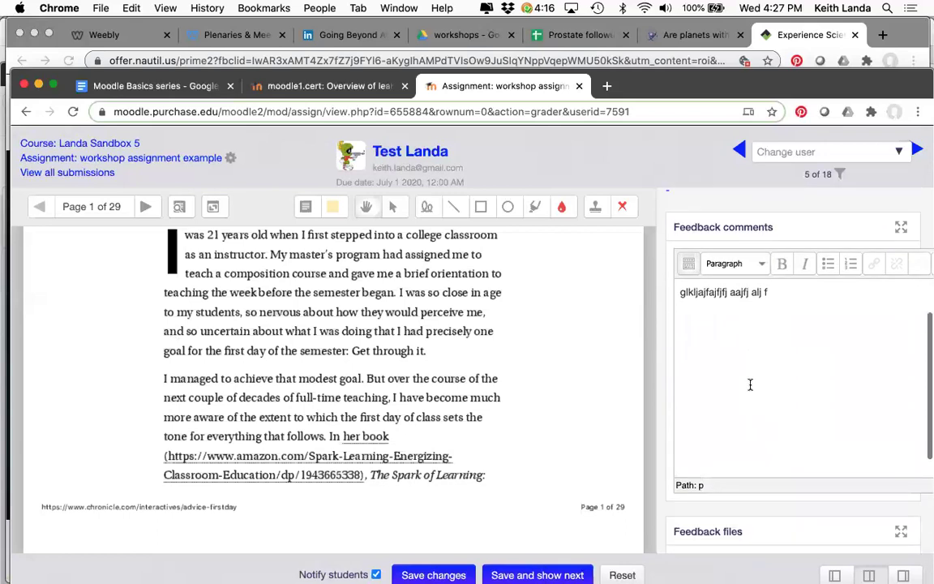
scroll(750, 389, "down", 2)
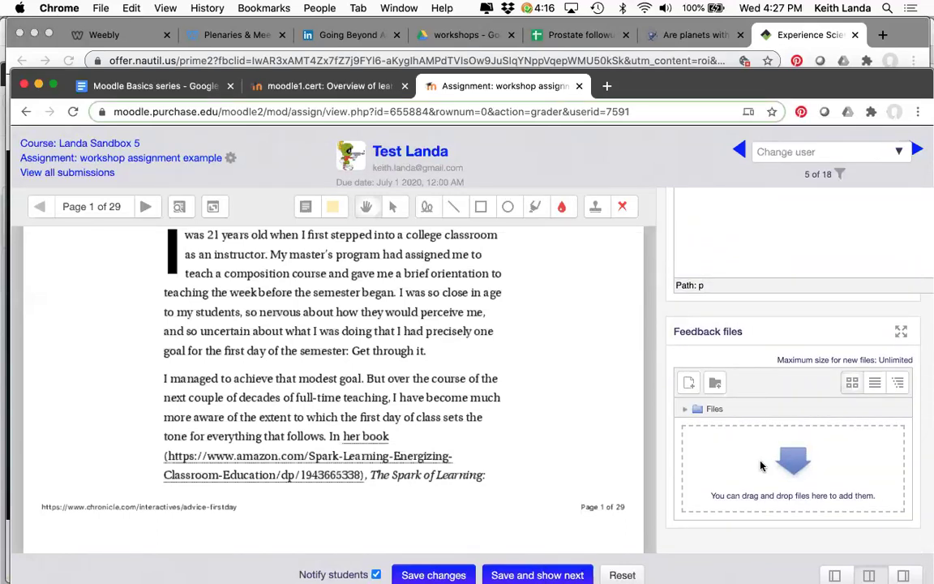
key("super+Tab")
key("super+Tab")
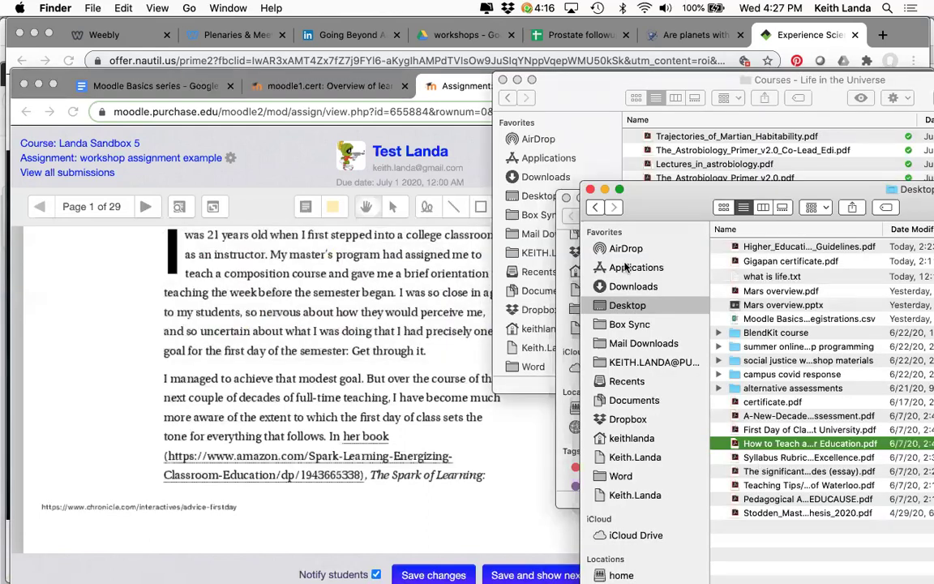
Step: Move the Finder Desktop window aside and bring the Chrome grading page back
left_click_drag(614, 190, 590, 25)
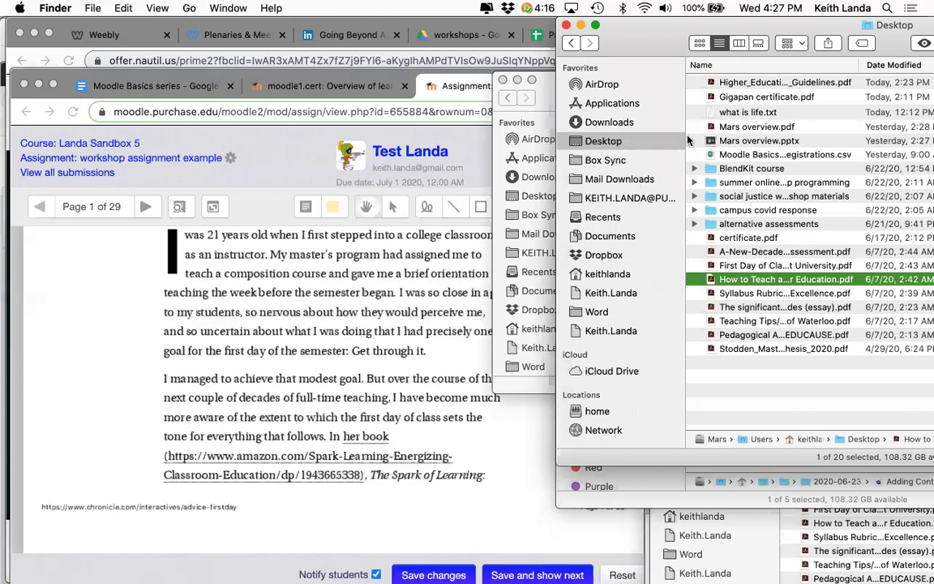
left_click(464, 459)
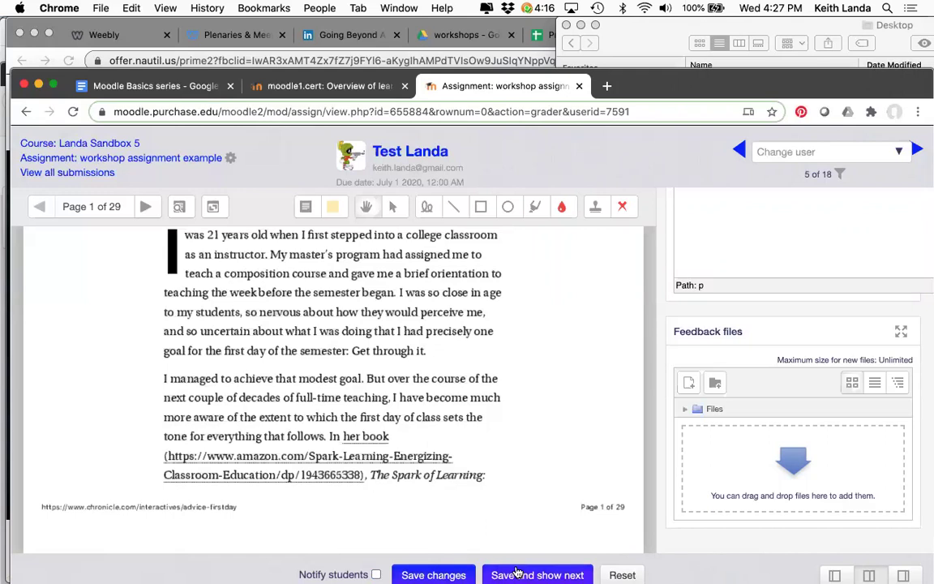
Step: Save the grade of 50 and feedback, then dismiss the Changes saved confirmation
left_click(443, 574)
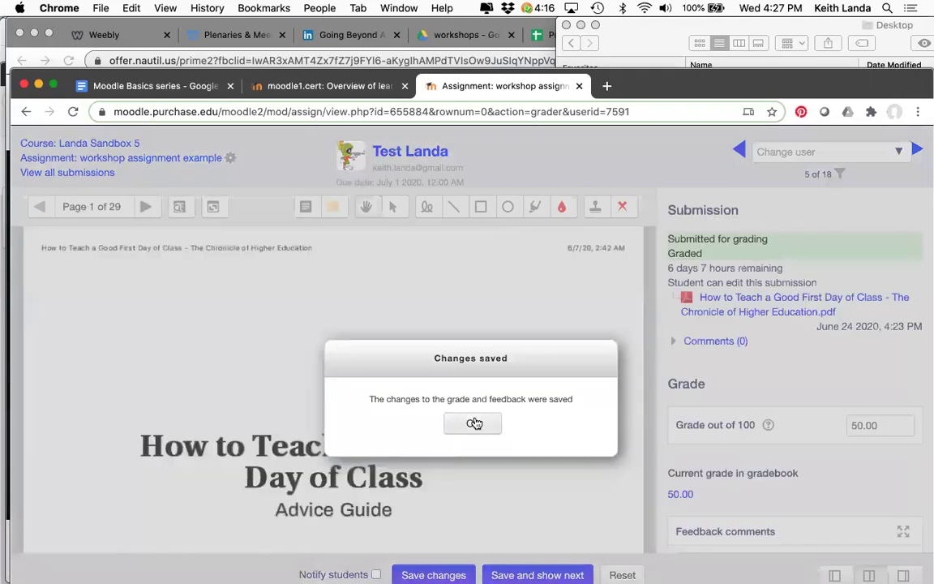
left_click(474, 423)
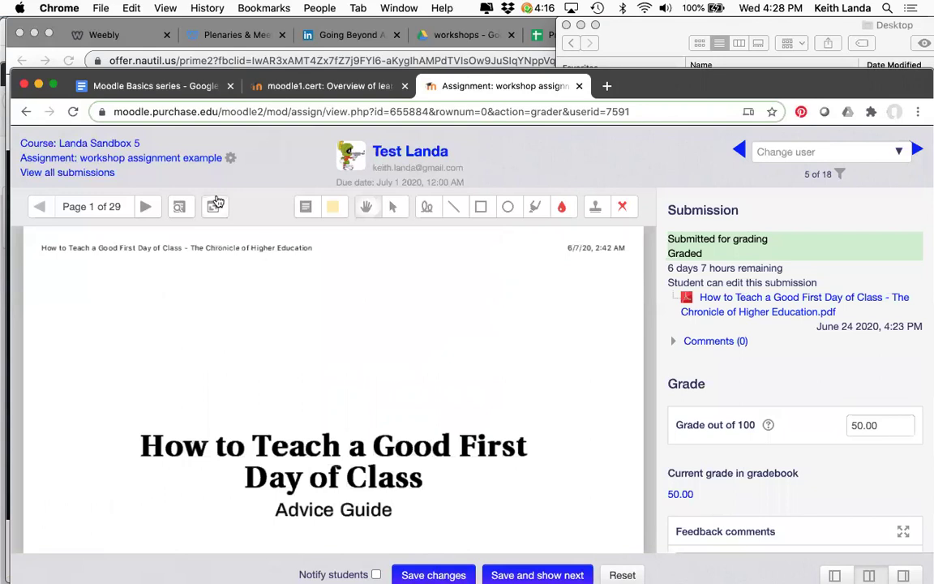
Step: Leave the grader for the Landa Sandbox 5 course page and scroll to Workshop space
left_click(112, 144)
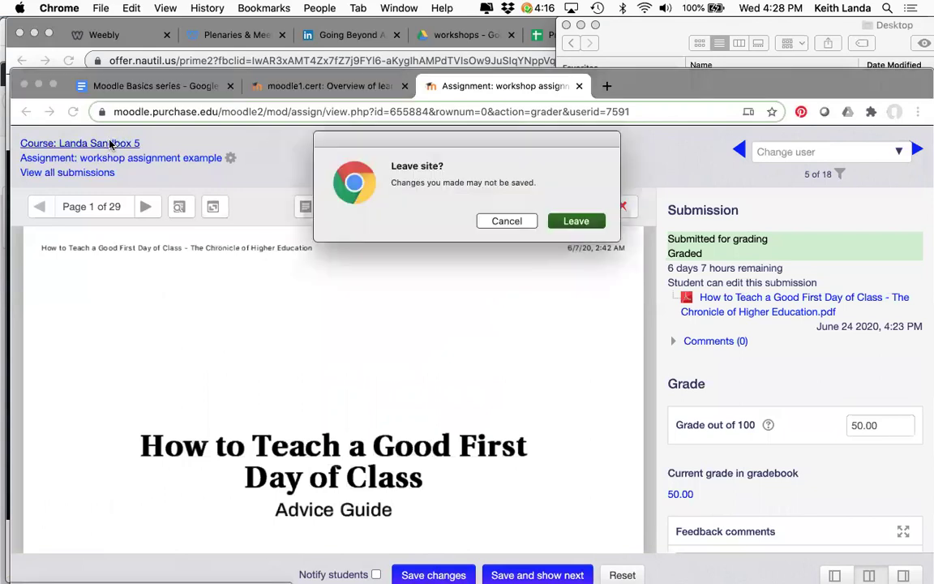
left_click(575, 221)
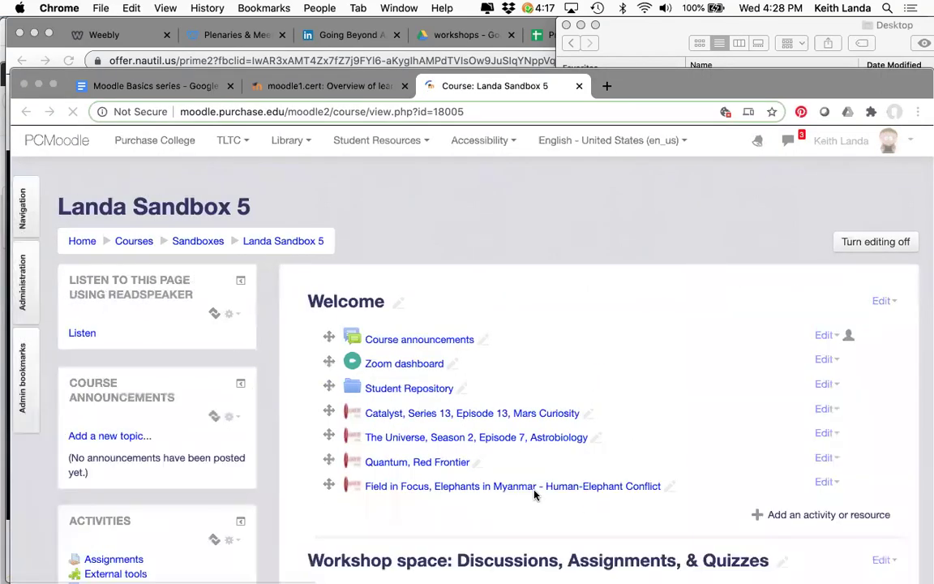
scroll(535, 495, "down", 1)
scroll(534, 495, "down", 5)
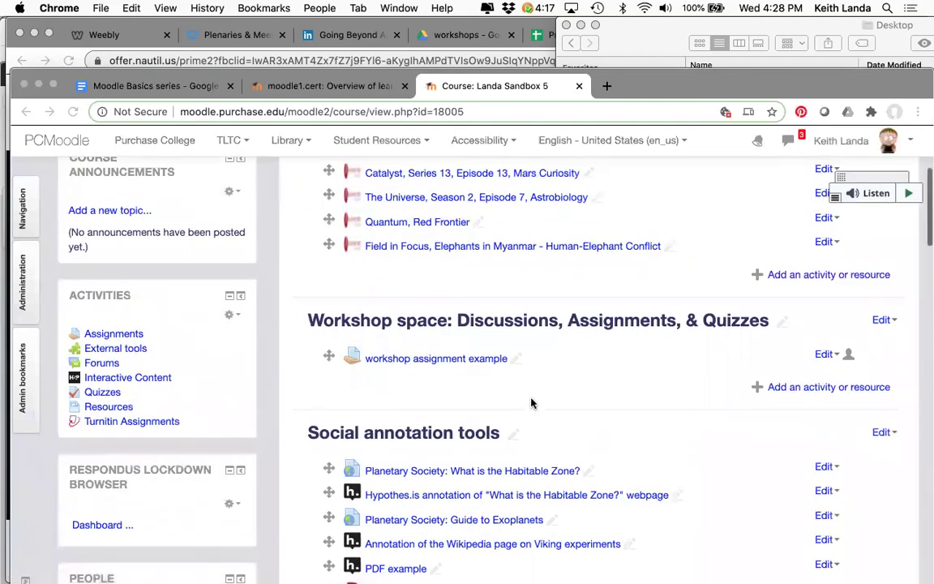
scroll(532, 403, "down", 1)
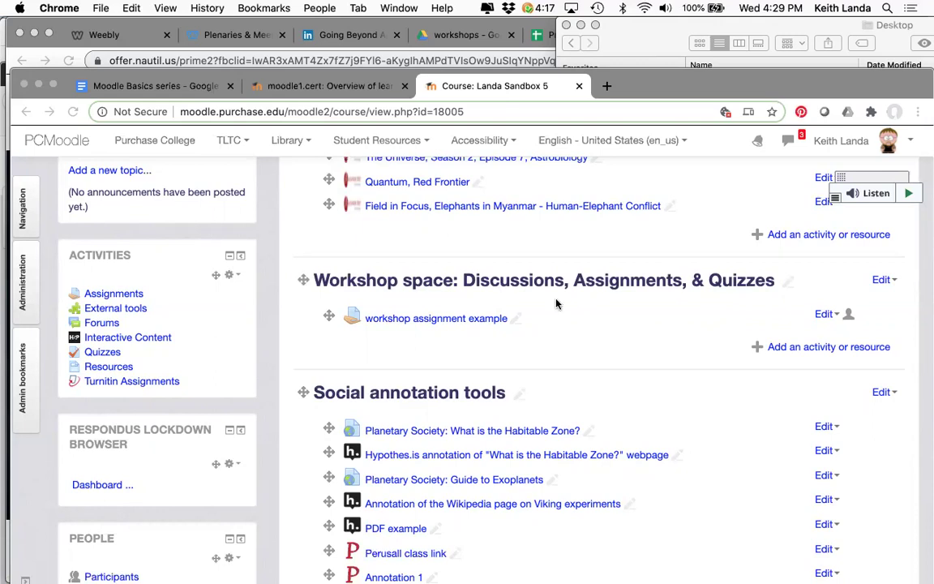
Step: Open Edit settings for the workshop assignment example activity in the Workshop space section
left_click(829, 316)
left_click(829, 317)
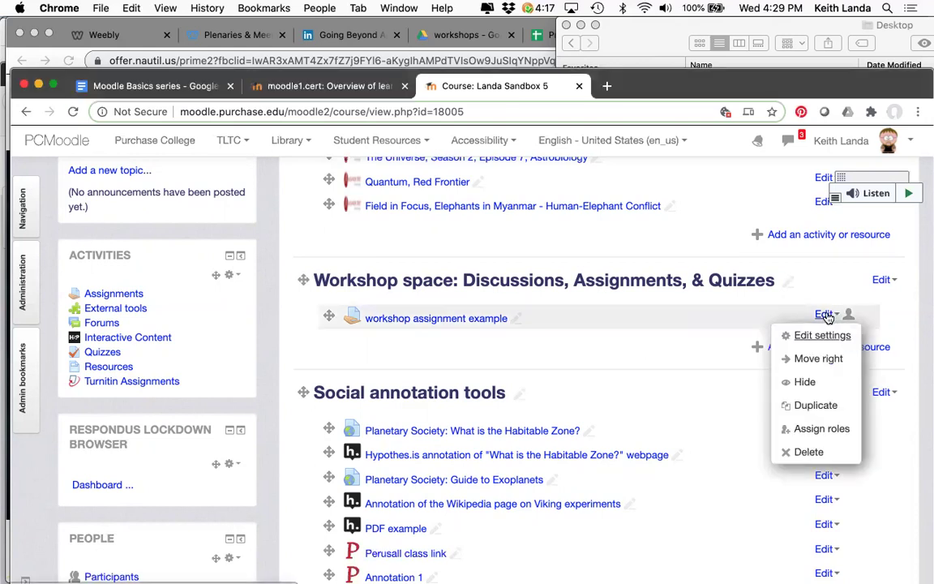
left_click(799, 334)
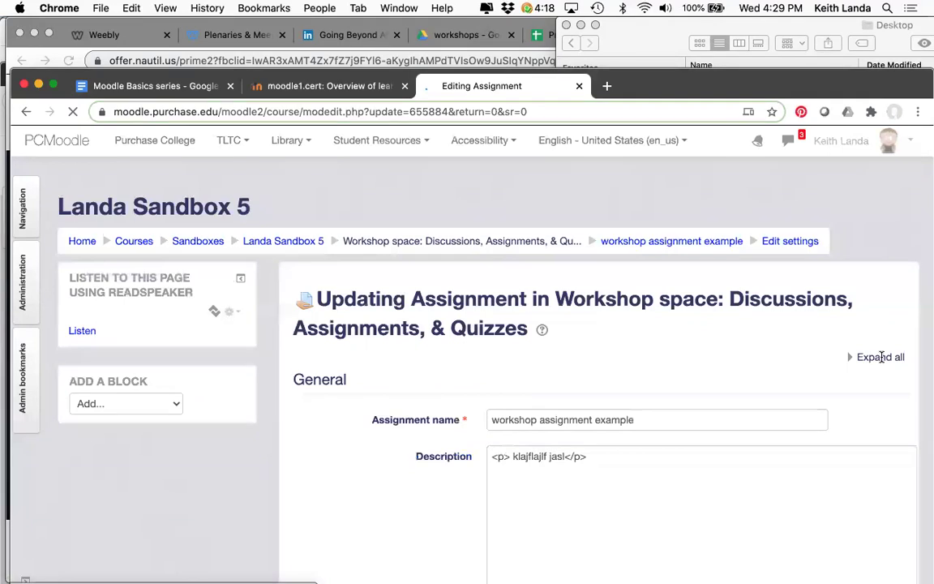
Step: Expand all sections of the assignment settings form and review them down to the Save buttons
left_click(880, 357)
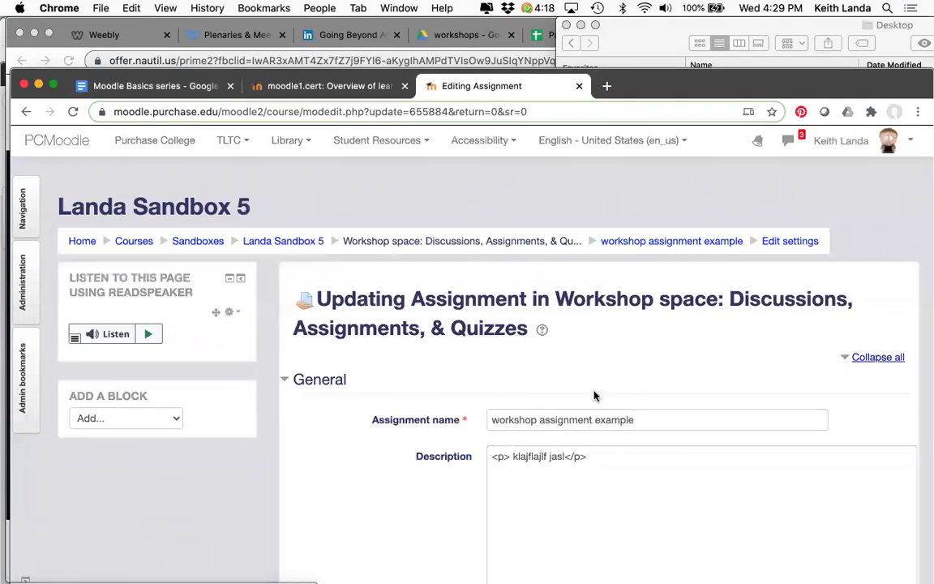
scroll(595, 396, "down", 4)
scroll(594, 394, "down", 10)
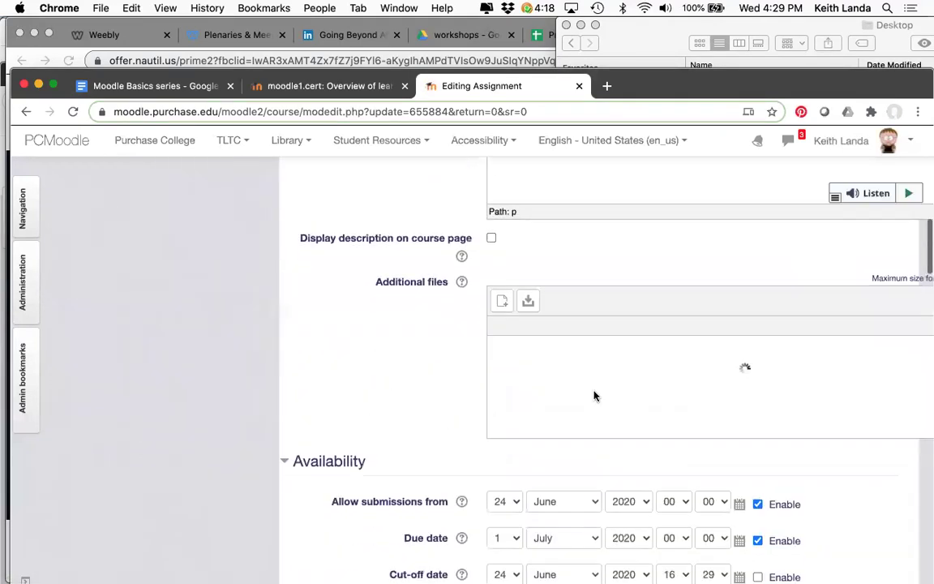
scroll(594, 395, "down", 5)
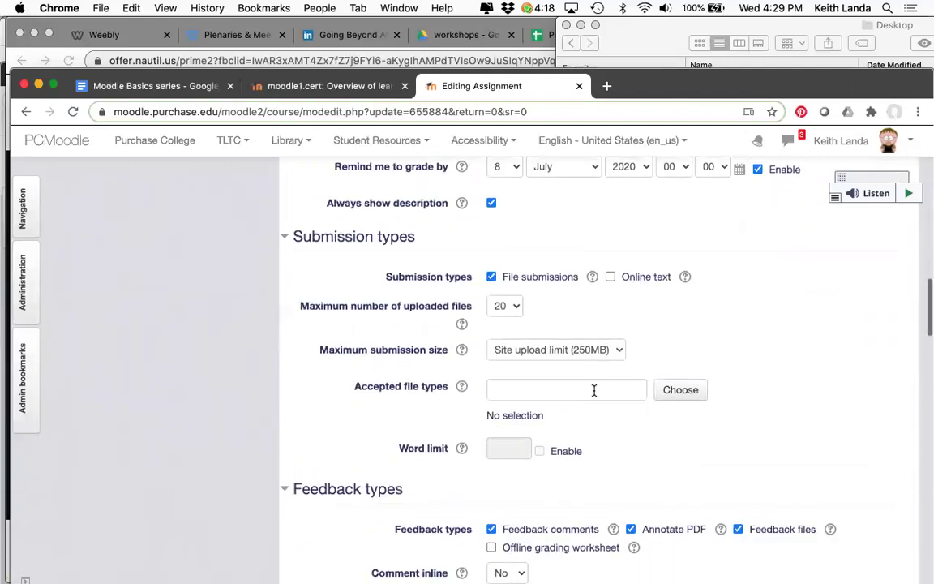
scroll(594, 396, "down", 2)
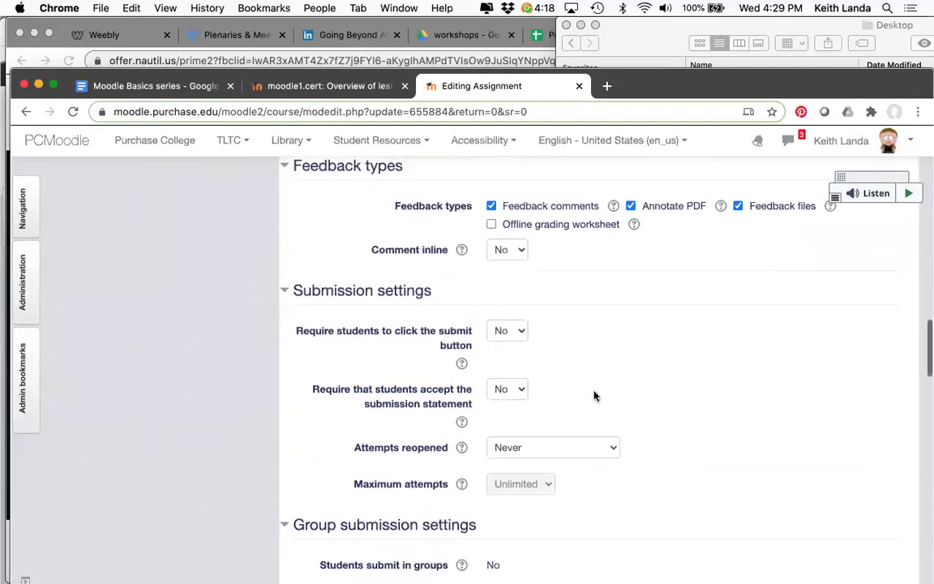
scroll(548, 376, "down", 2)
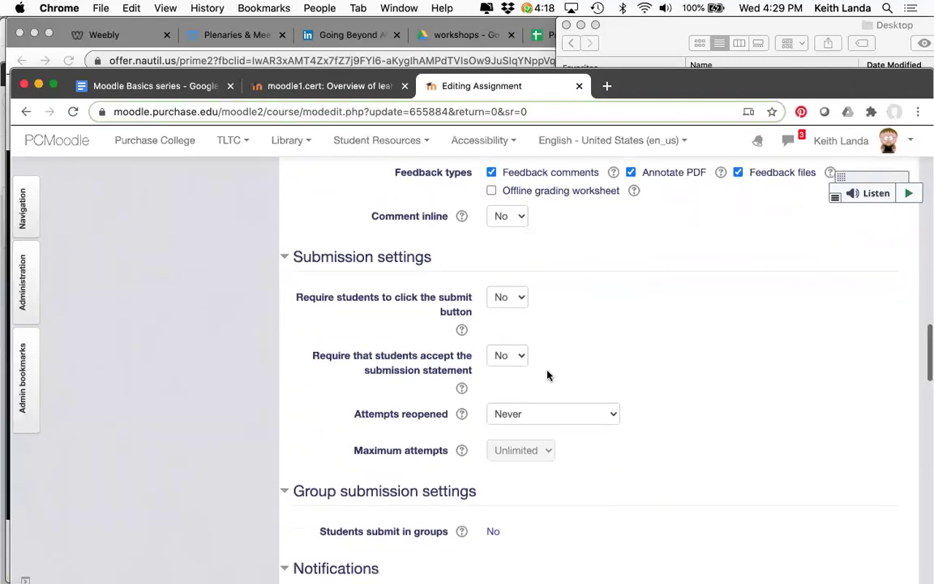
scroll(674, 352, "down", 3)
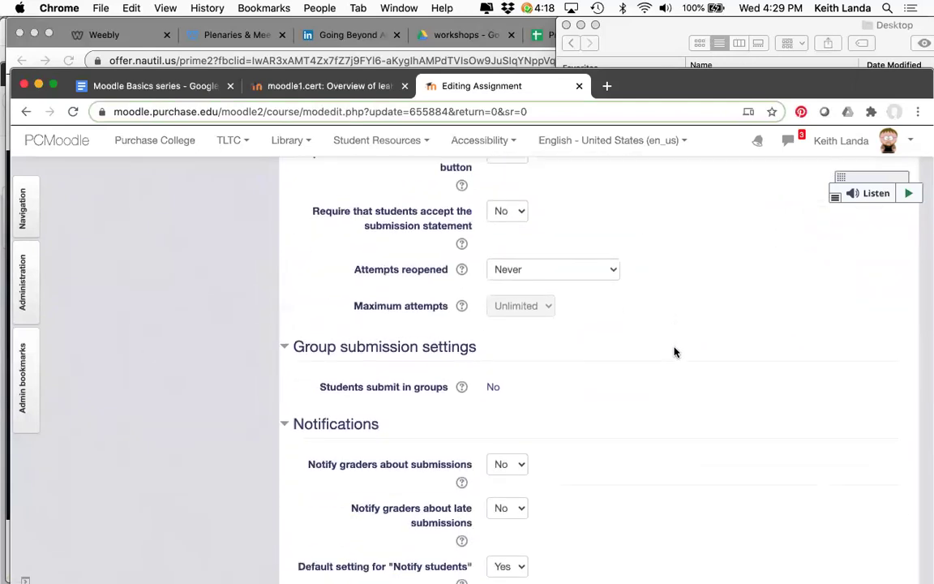
scroll(674, 352, "up", 3)
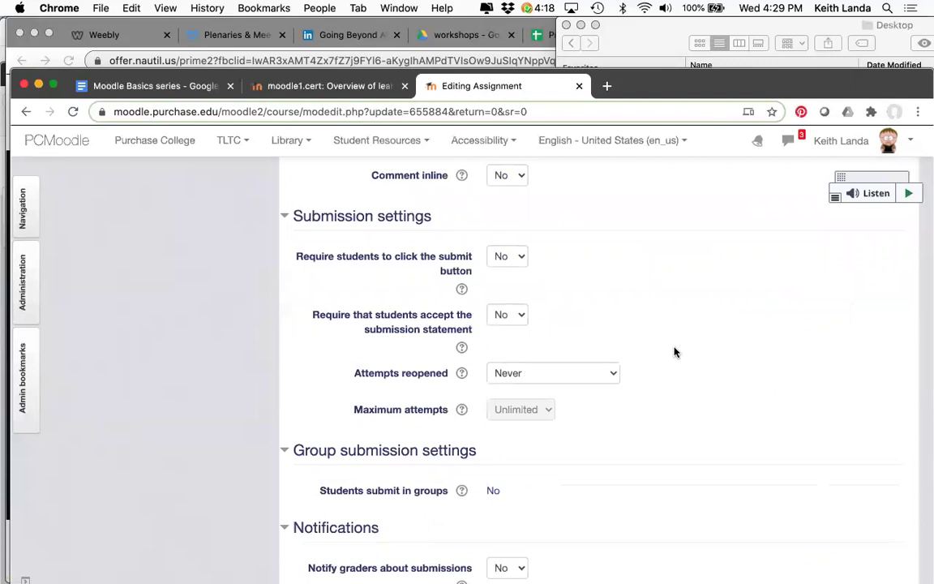
scroll(674, 352, "down", 10)
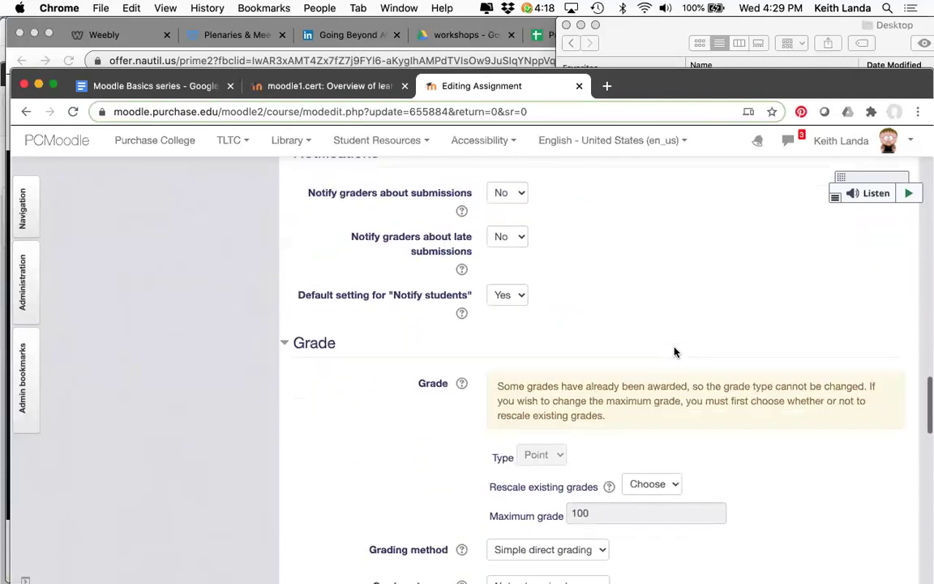
scroll(674, 352, "down", 13)
scroll(674, 352, "down", 8)
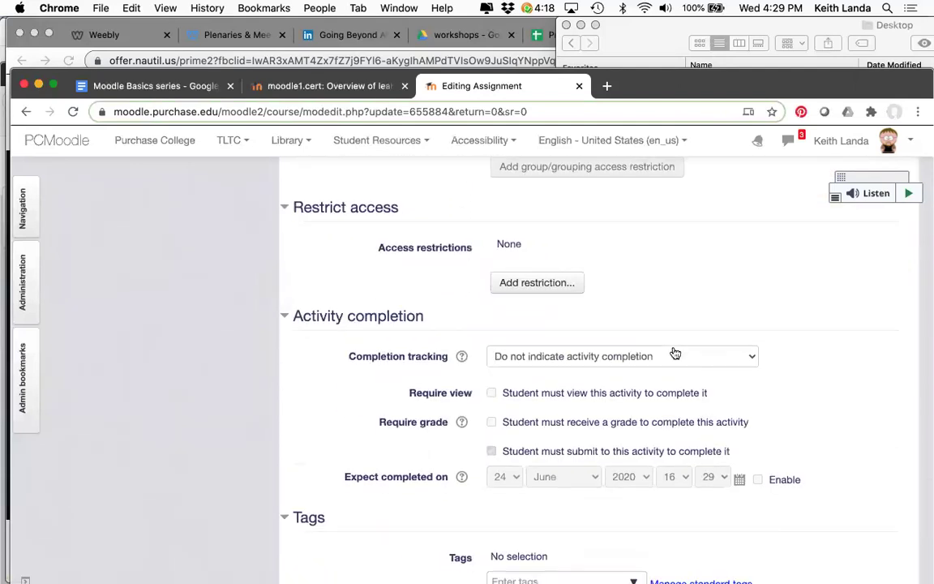
scroll(674, 352, "down", 8)
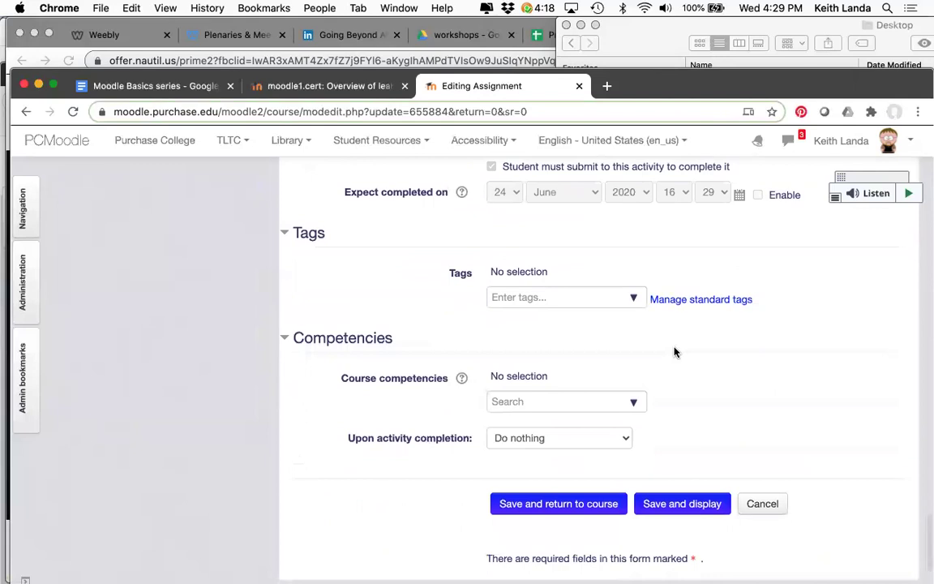
scroll(674, 352, "up", 20)
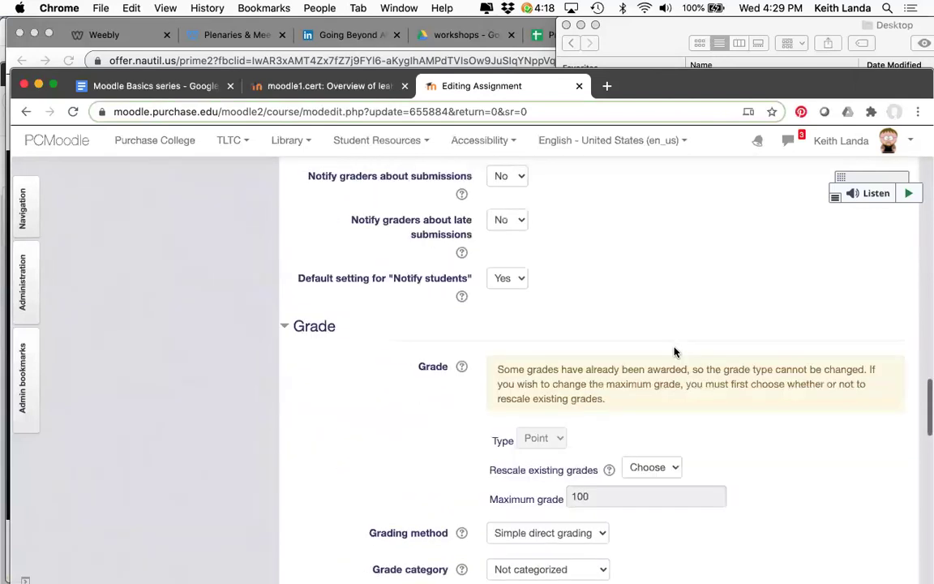
scroll(674, 352, "up", 12)
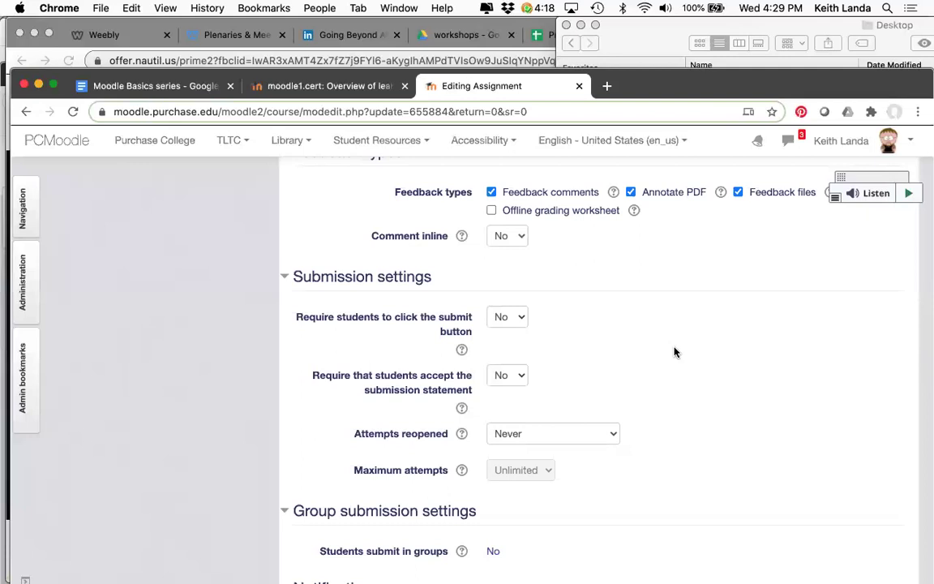
scroll(674, 352, "up", 1)
scroll(673, 350, "down", 2)
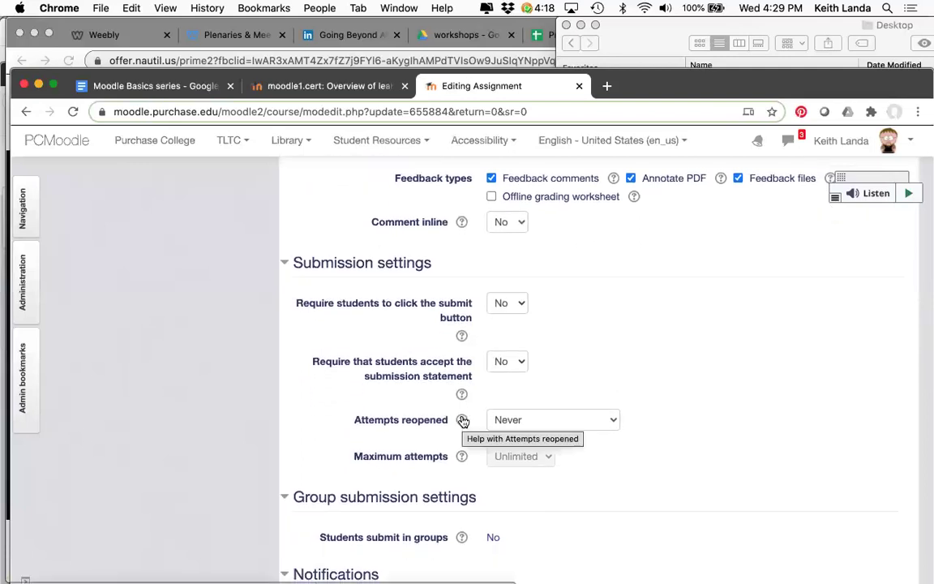
left_click(462, 420)
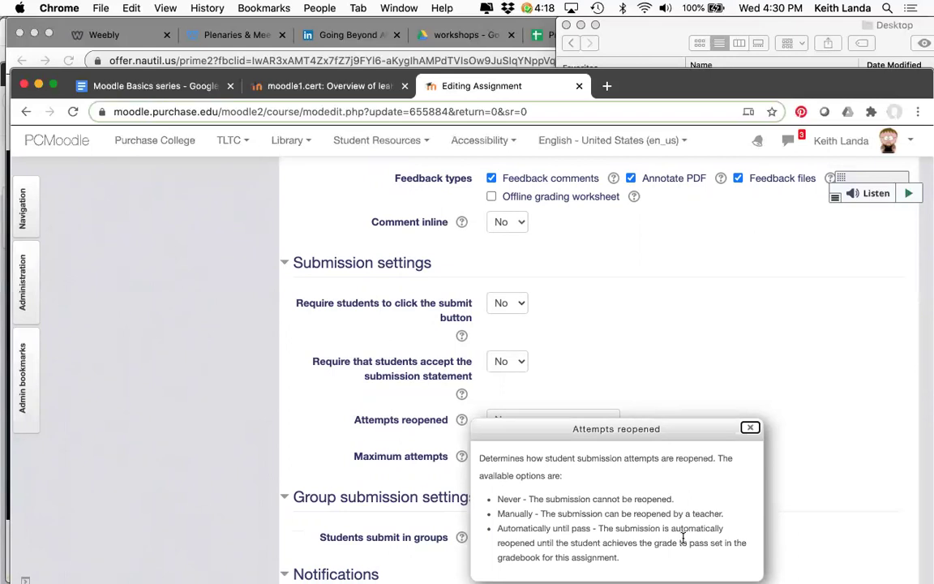
left_click(750, 429)
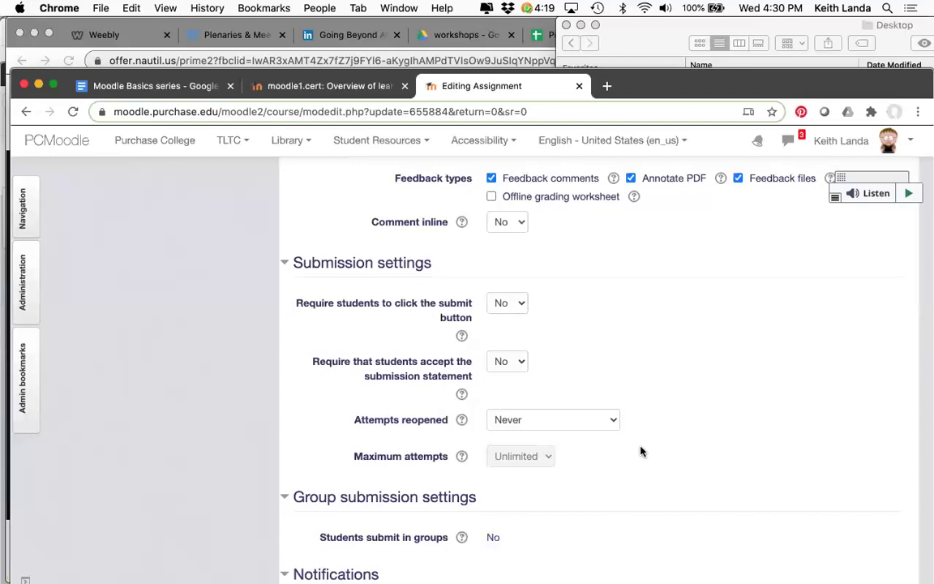
scroll(639, 446, "down", 1)
scroll(639, 451, "down", 5)
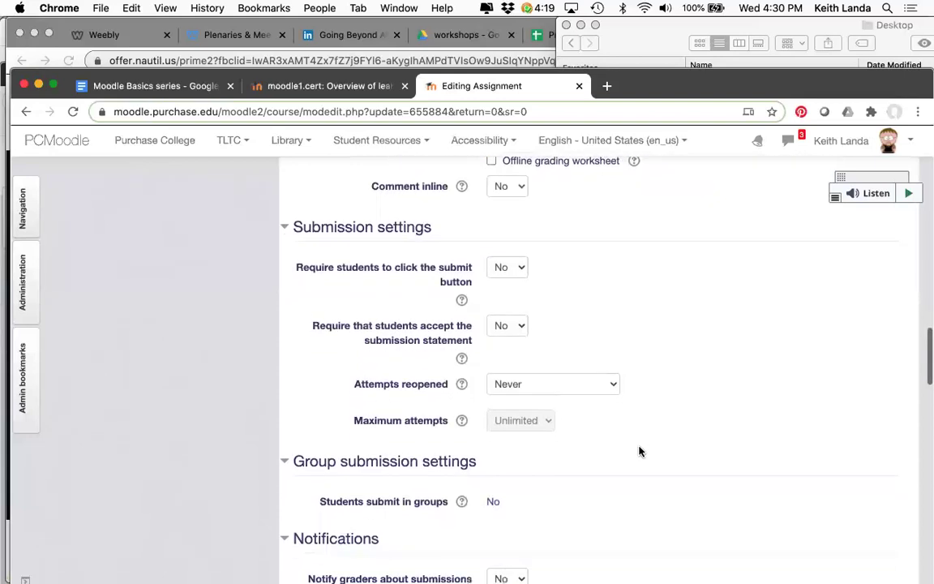
scroll(639, 451, "down", 3)
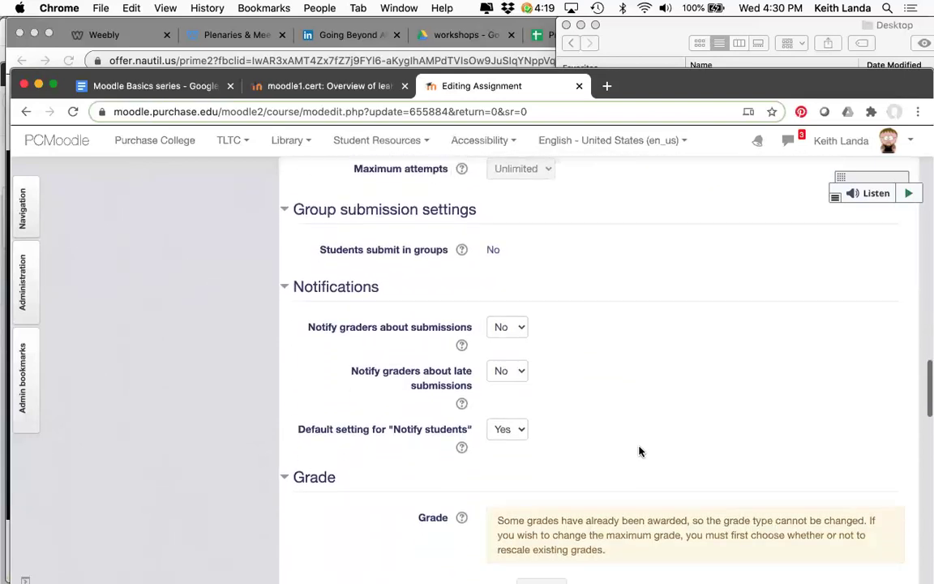
scroll(639, 451, "down", 4)
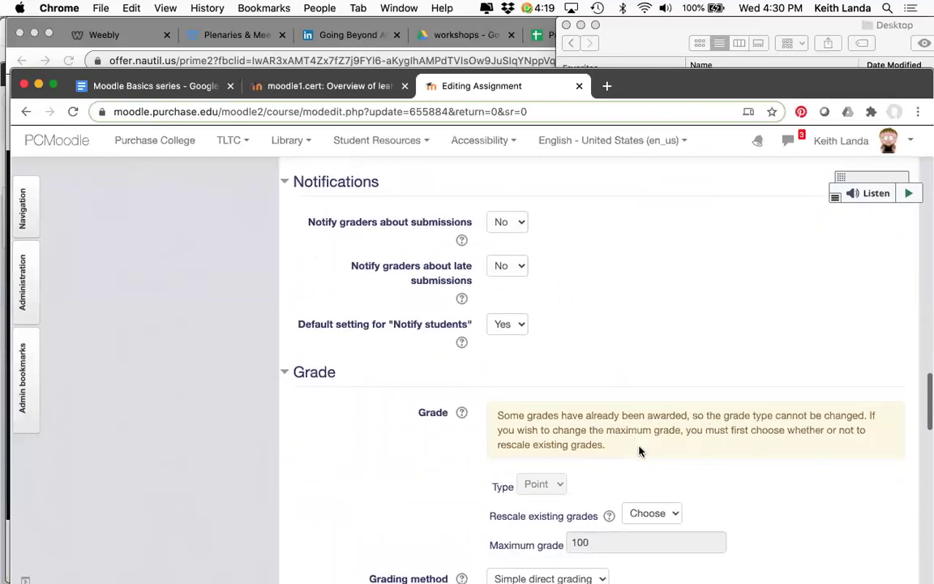
scroll(639, 451, "down", 4)
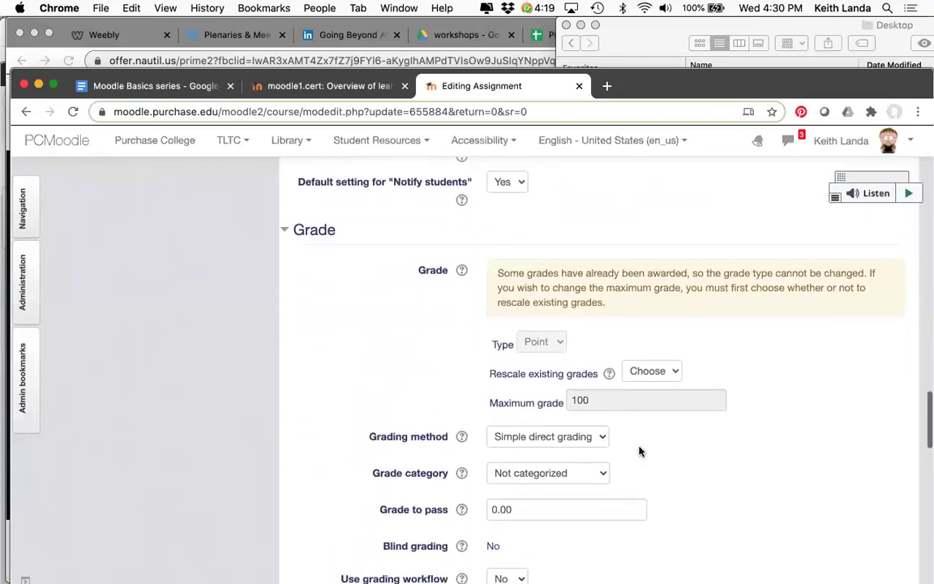
scroll(639, 445, "down", 8)
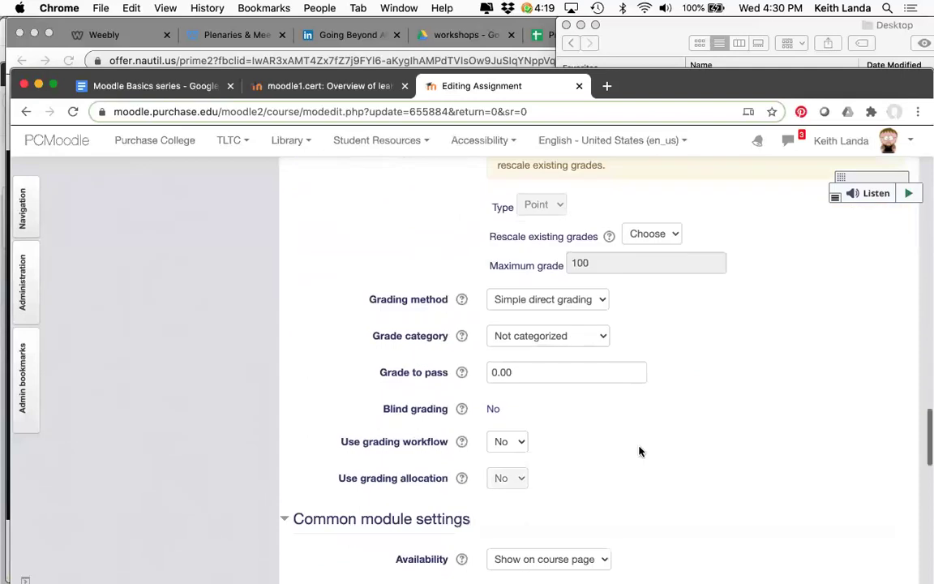
scroll(639, 451, "down", 5)
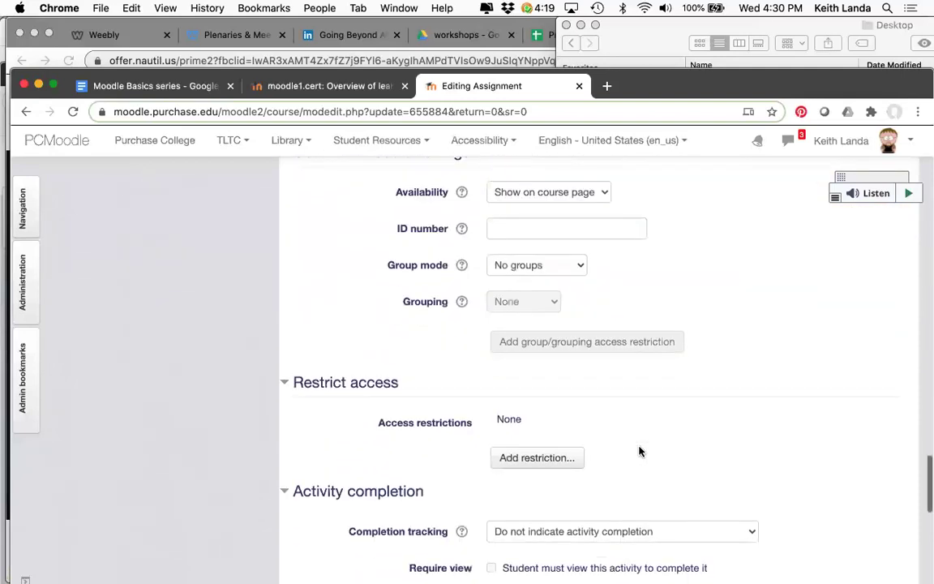
scroll(639, 451, "down", 1)
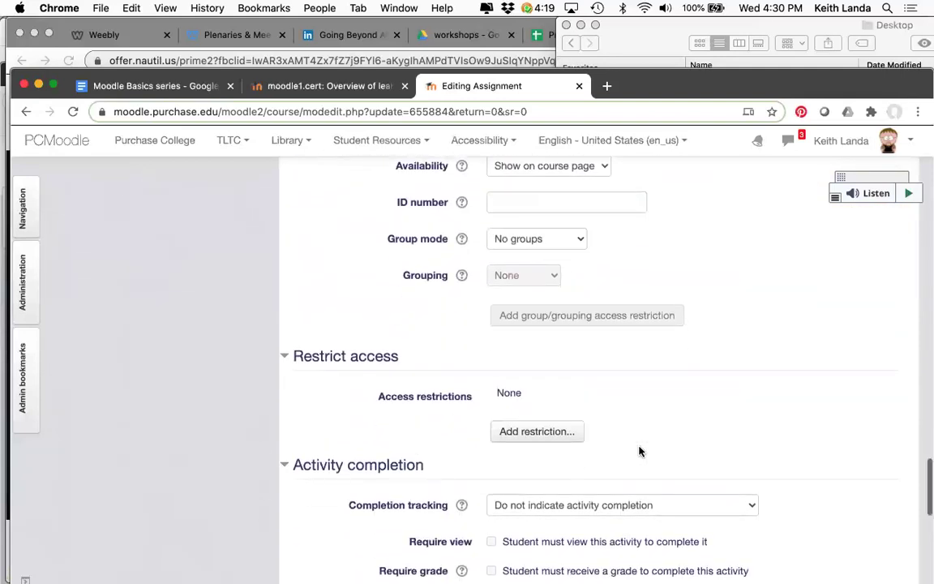
scroll(639, 451, "up", 20)
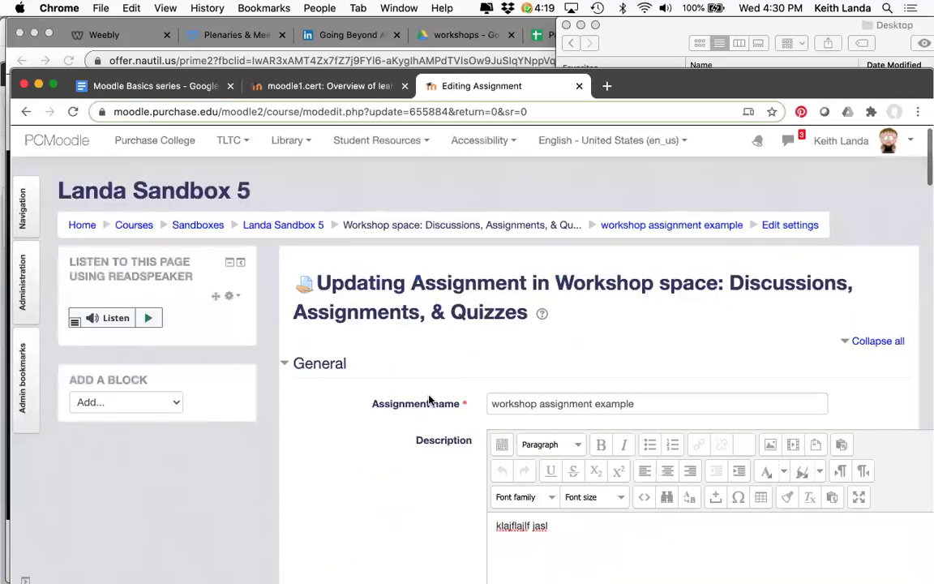
Step: Go back to the Landa Sandbox 5 course page via the breadcrumb, down to Workshop space
left_click(283, 242)
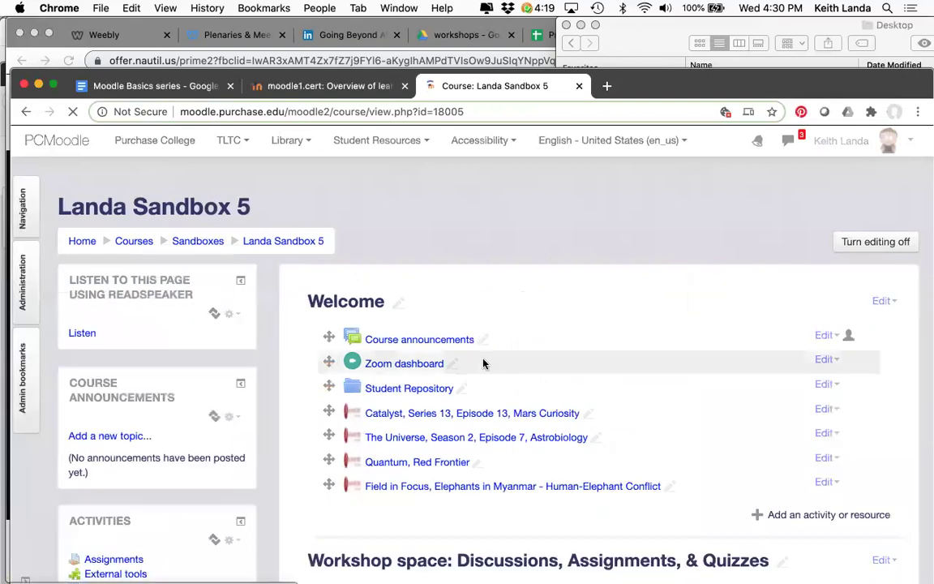
scroll(483, 363, "down", 3)
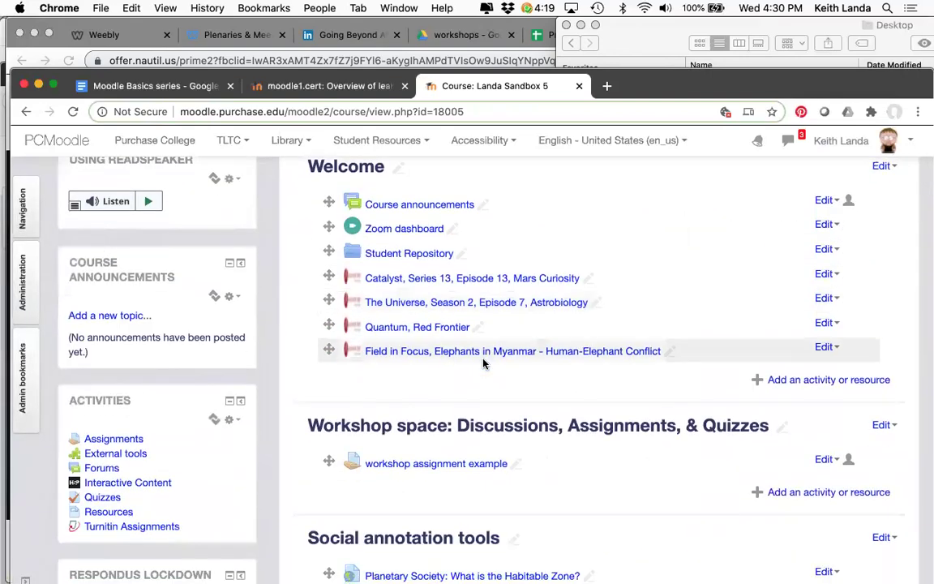
scroll(484, 364, "down", 2)
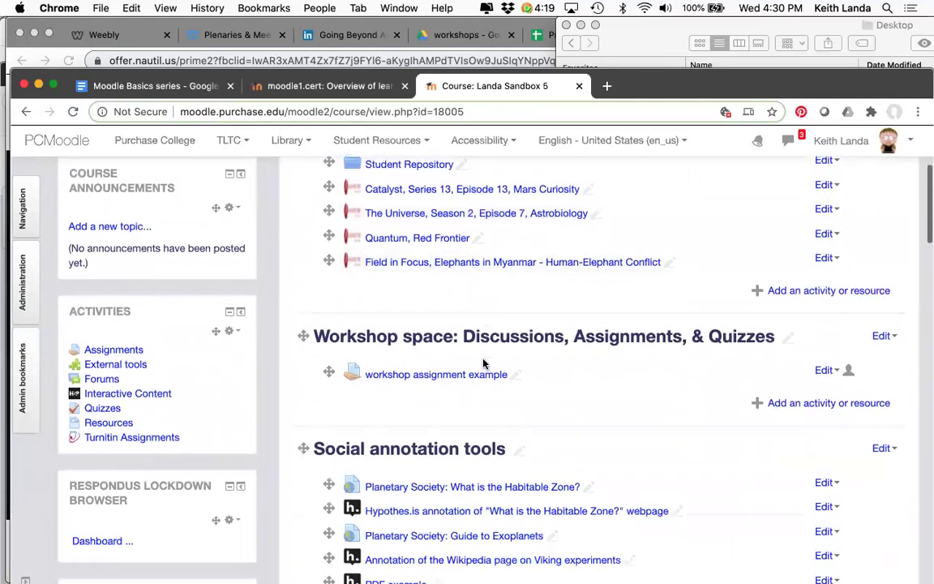
Step: Add a Turnitin Assignment 2 activity to the Workshop space section
left_click(809, 403)
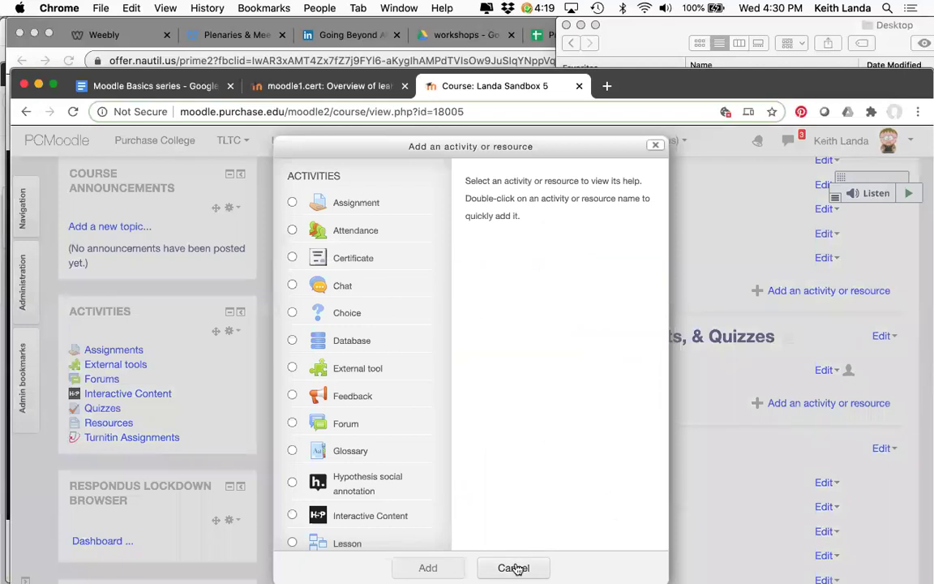
scroll(422, 455, "down", 12)
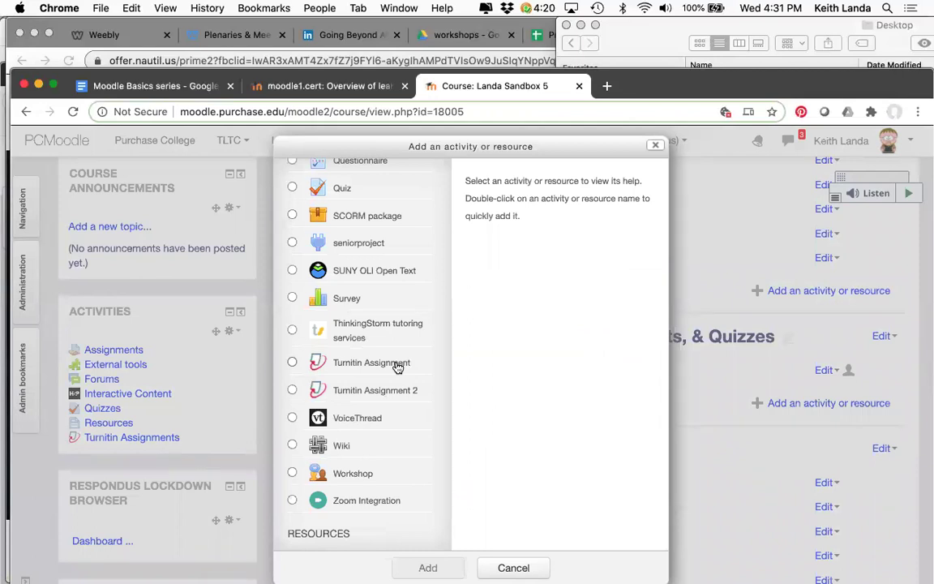
left_click(293, 391)
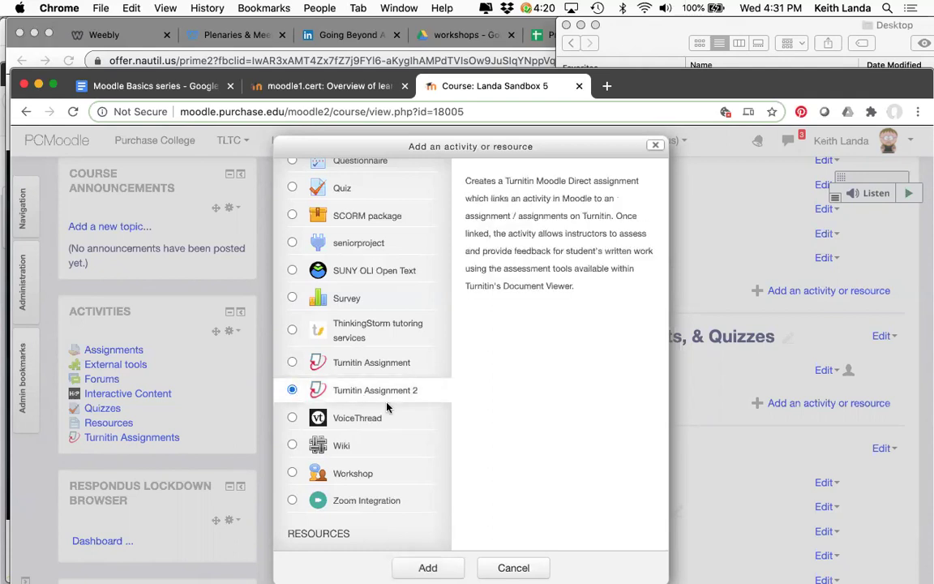
scroll(386, 405, "down", 2)
left_click(428, 569)
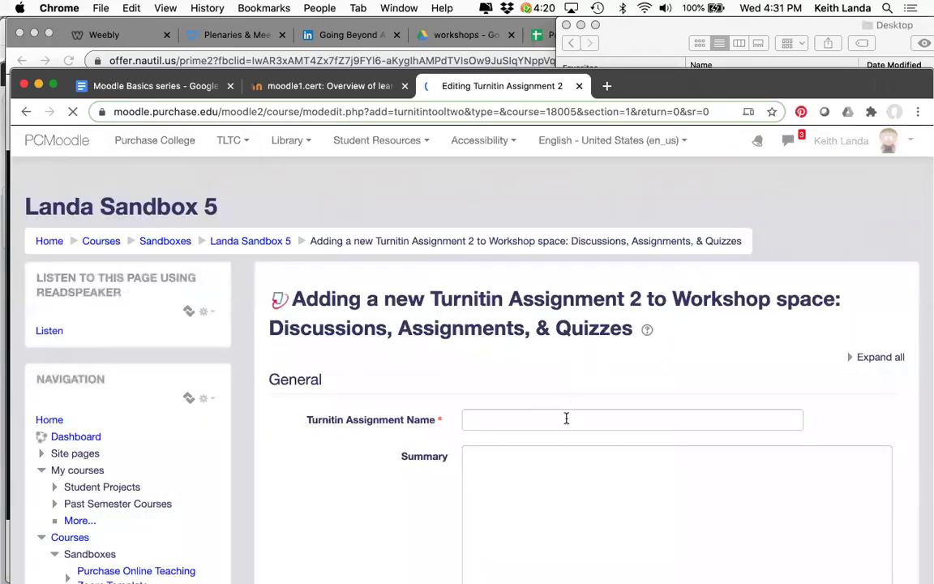
left_click(566, 419)
Step: Enter 'example turnitin' as the Turnitin Assignment Name and scroll down the form
type("examp")
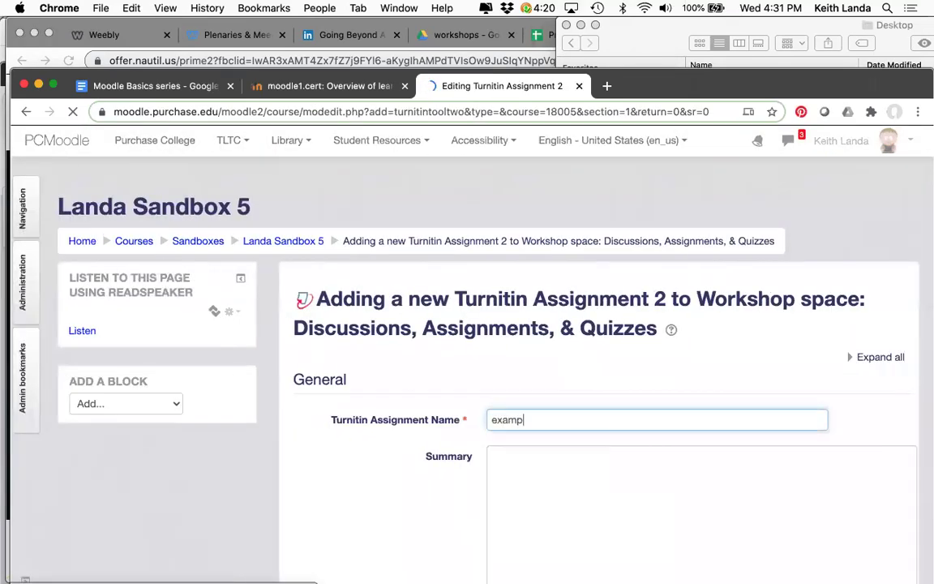
type("le turnitin")
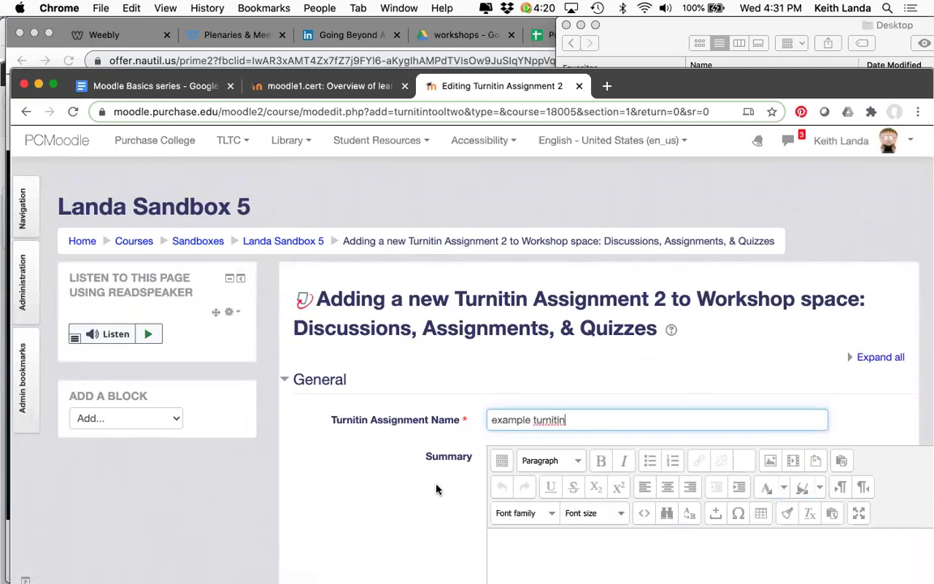
scroll(435, 491, "down", 10)
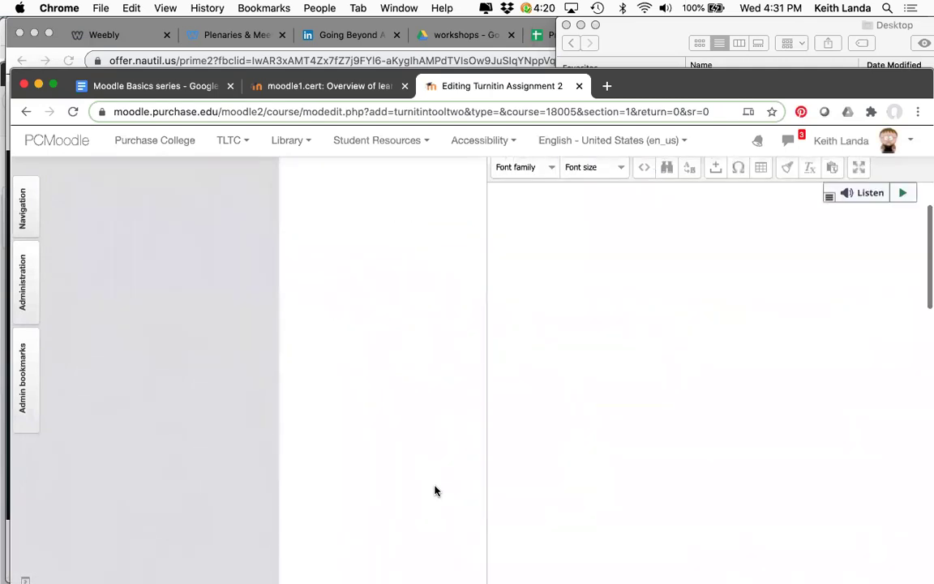
scroll(437, 492, "down", 8)
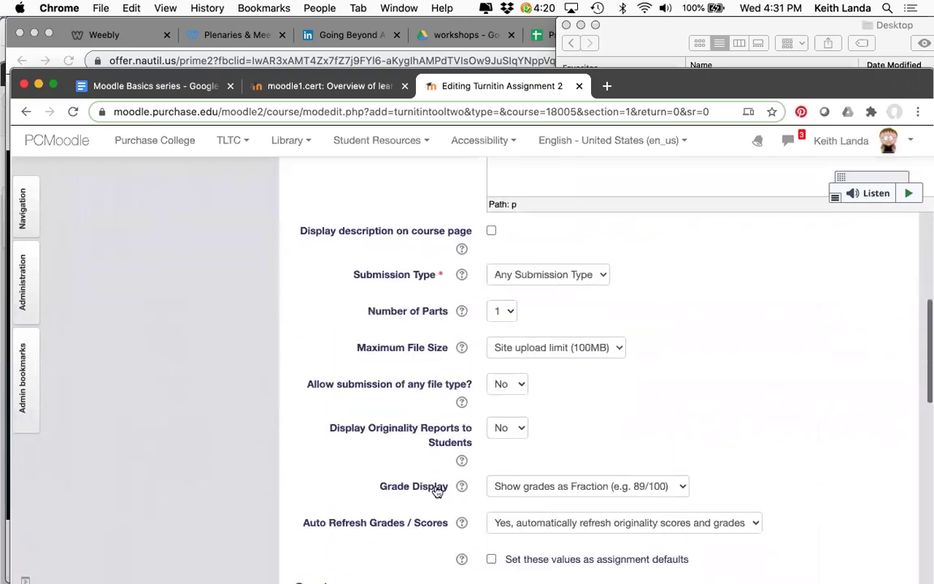
scroll(437, 492, "down", 3)
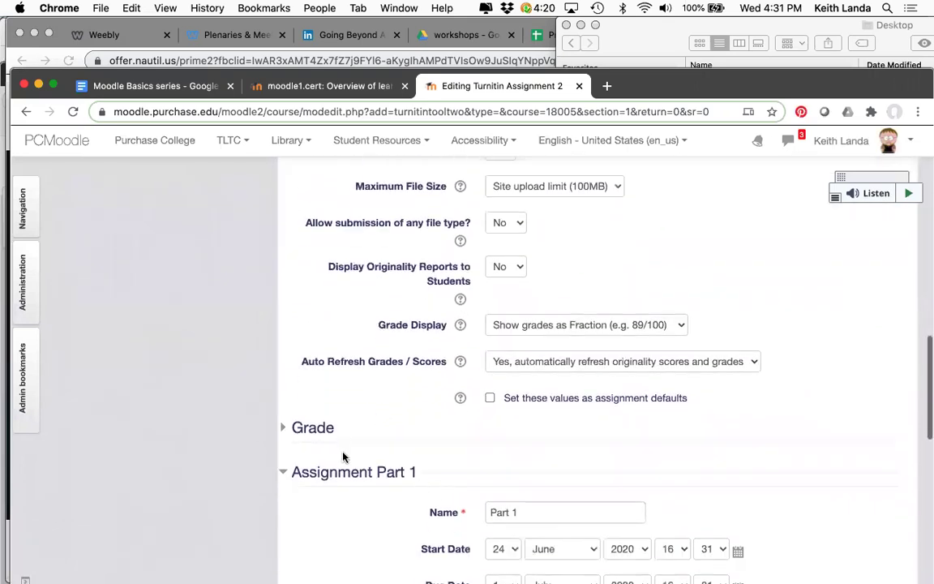
Step: Expand the Grade section and review the 100-point grade and Assignment Part 1 fields
left_click(285, 428)
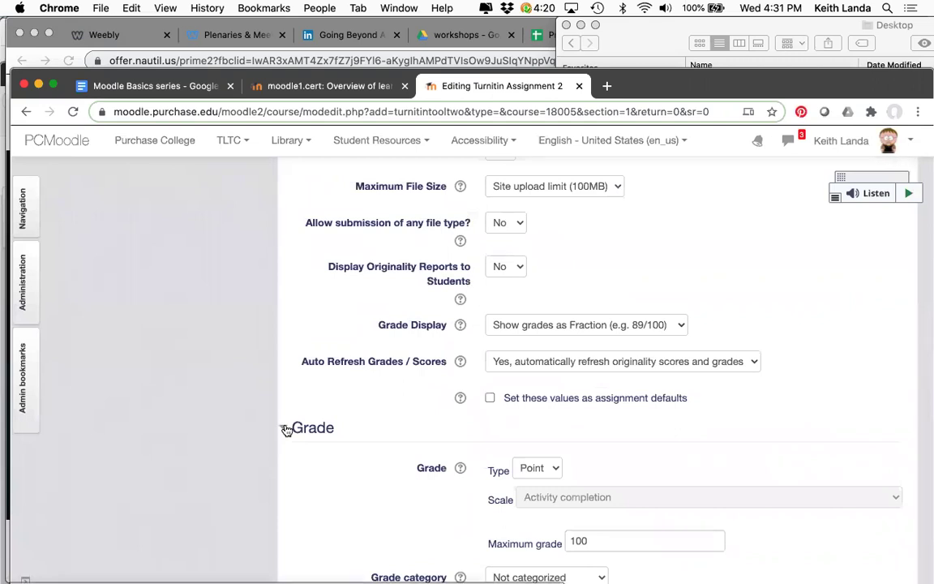
scroll(354, 446, "up", 4)
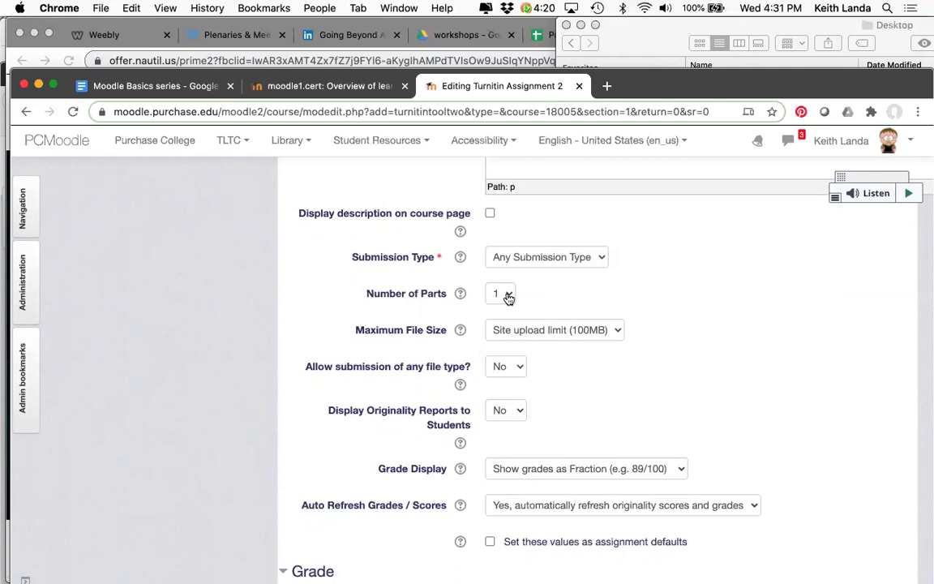
scroll(508, 299, "down", 2)
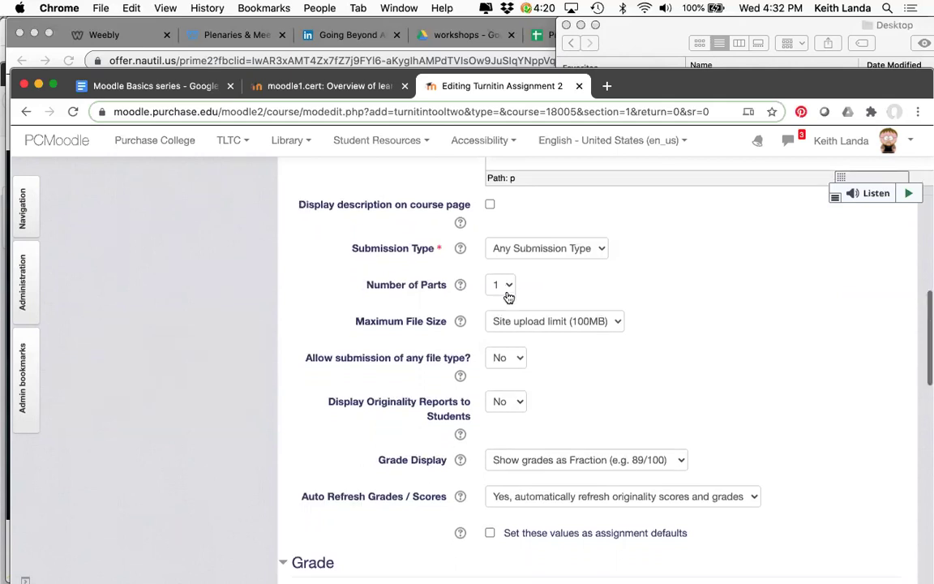
scroll(509, 297, "down", 10)
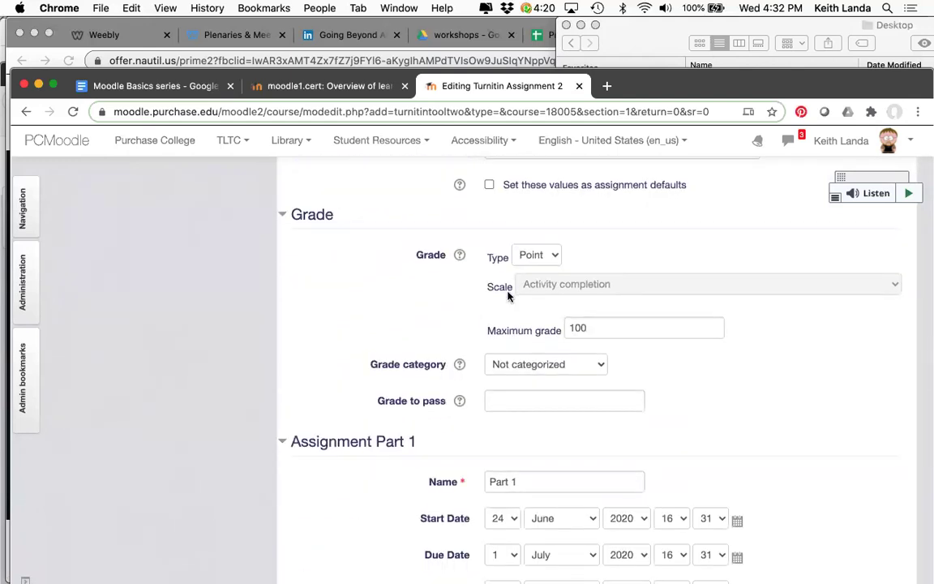
scroll(509, 296, "down", 6)
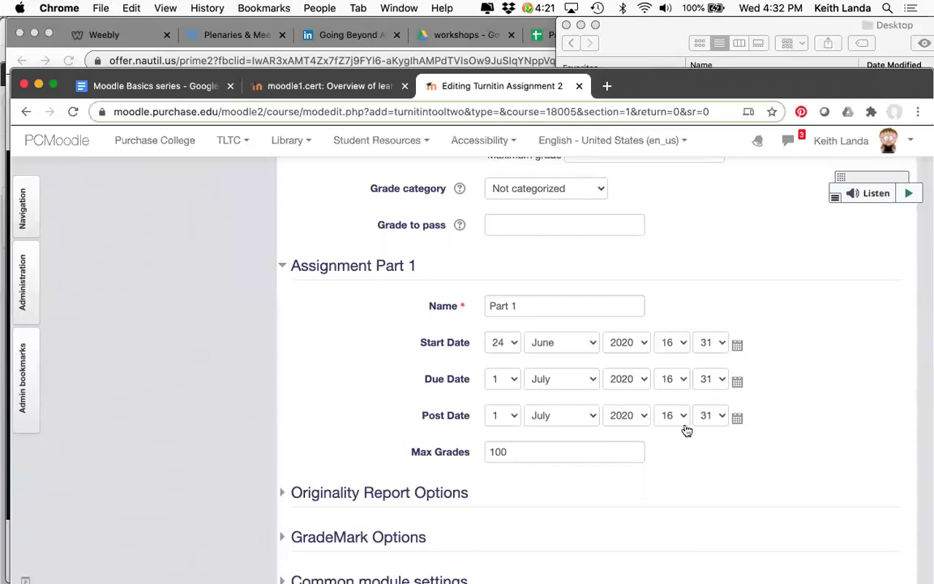
Step: Change Assignment Part 1's post date day to 10, making it 10 July 2020
left_click(503, 415)
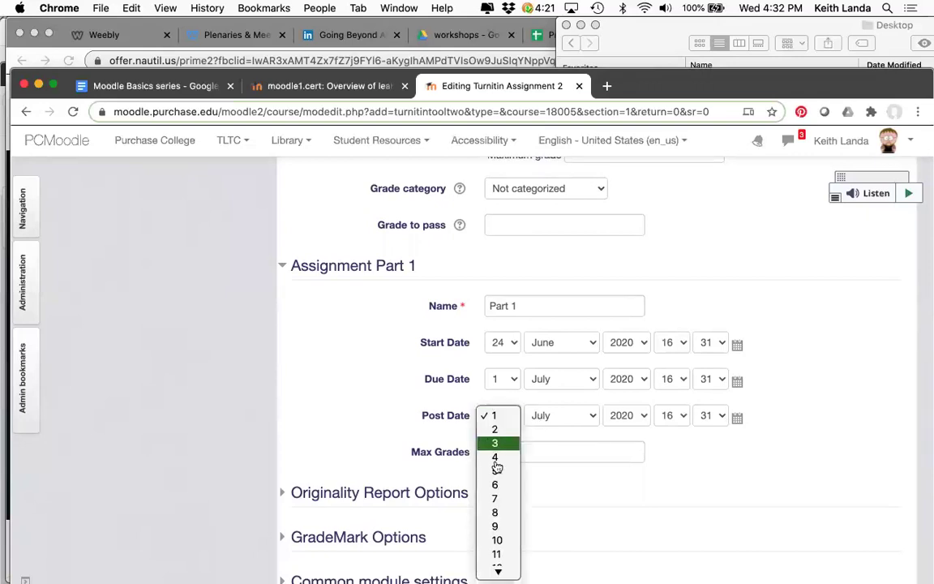
left_click(505, 540)
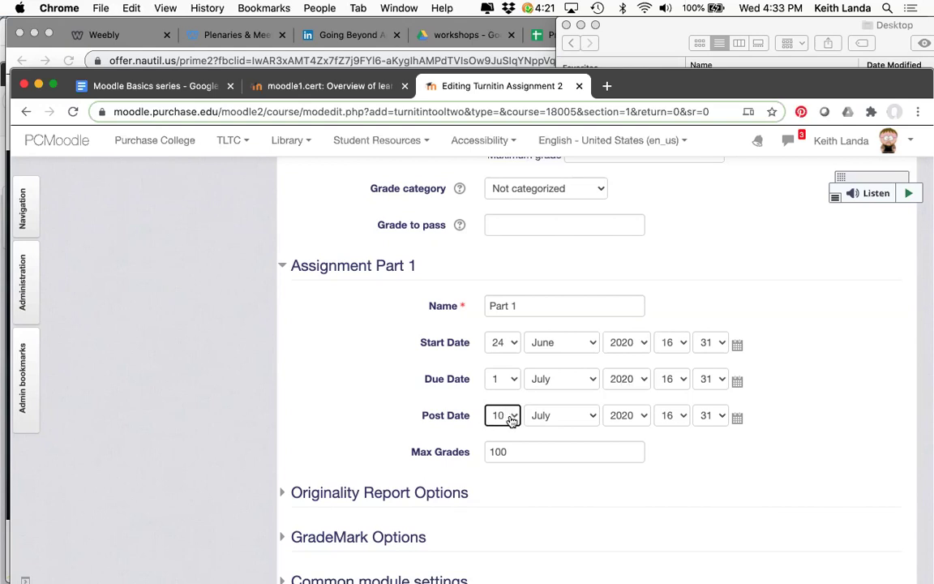
scroll(423, 422, "right", 1)
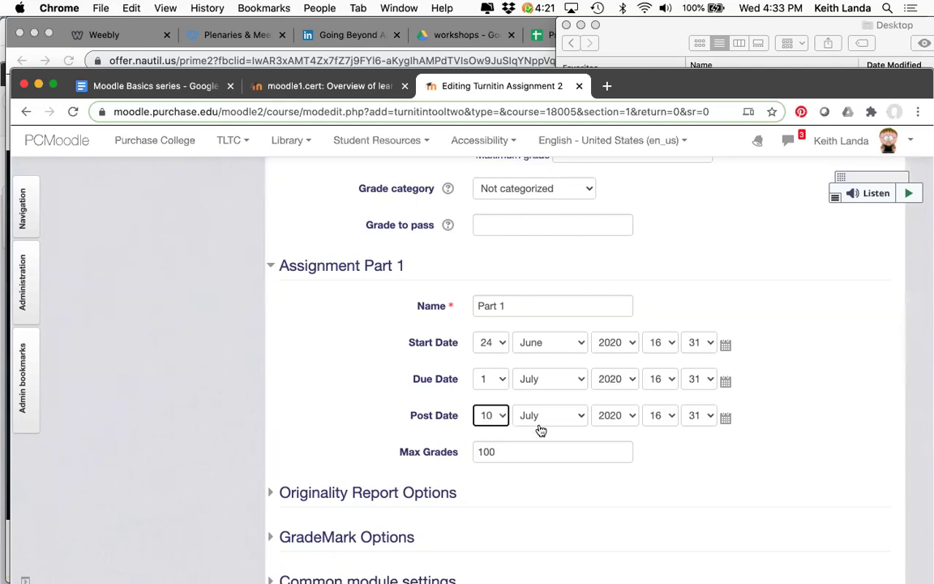
scroll(550, 435, "down", 1)
scroll(550, 435, "down", 4)
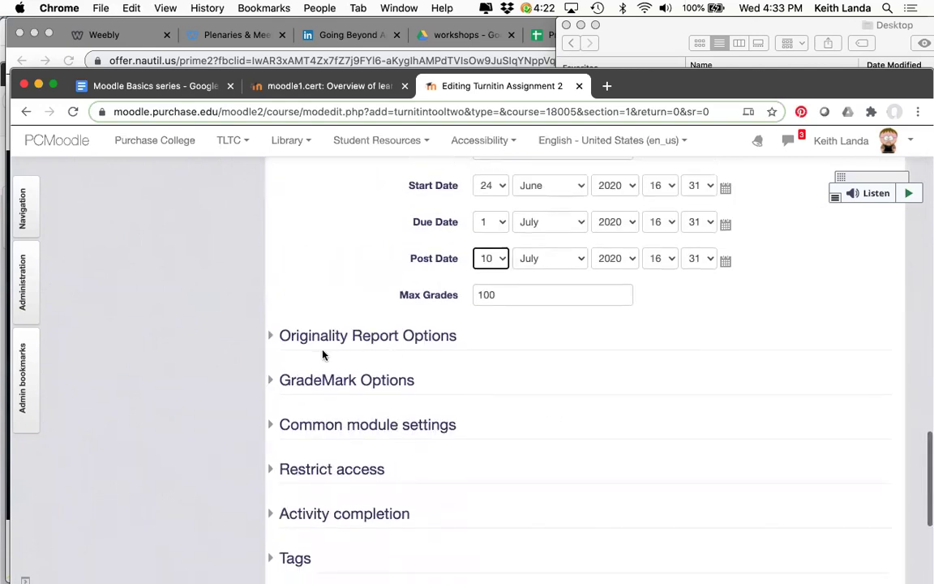
Step: Expand Originality Report Options and review the stored-papers, internet, journals and immediate-report settings
left_click(271, 336)
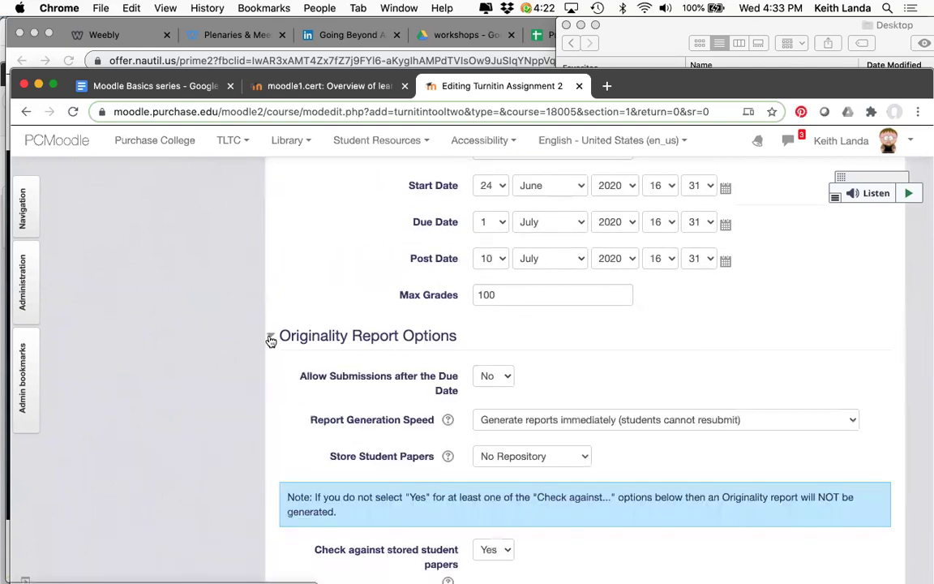
scroll(271, 340, "down", 3)
scroll(270, 340, "down", 2)
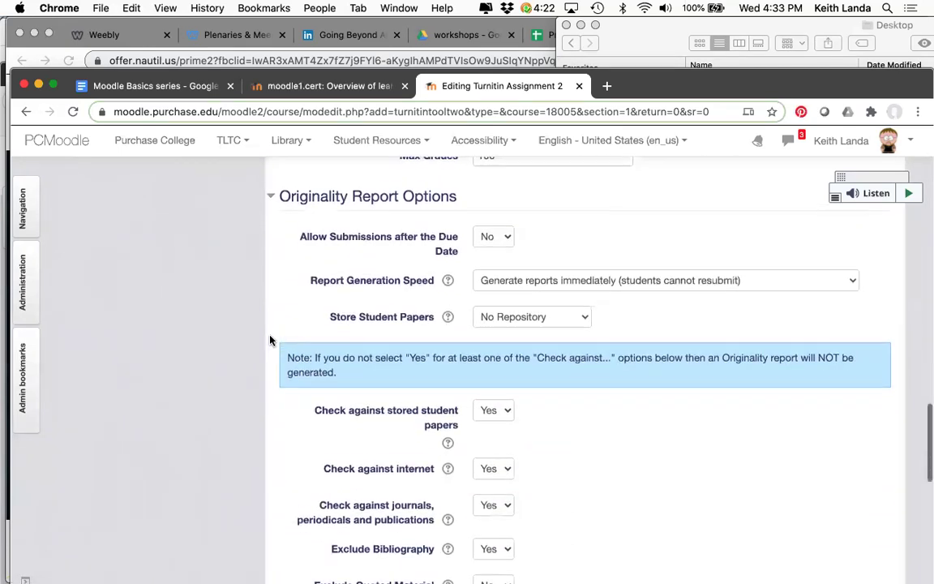
scroll(271, 341, "down", 3)
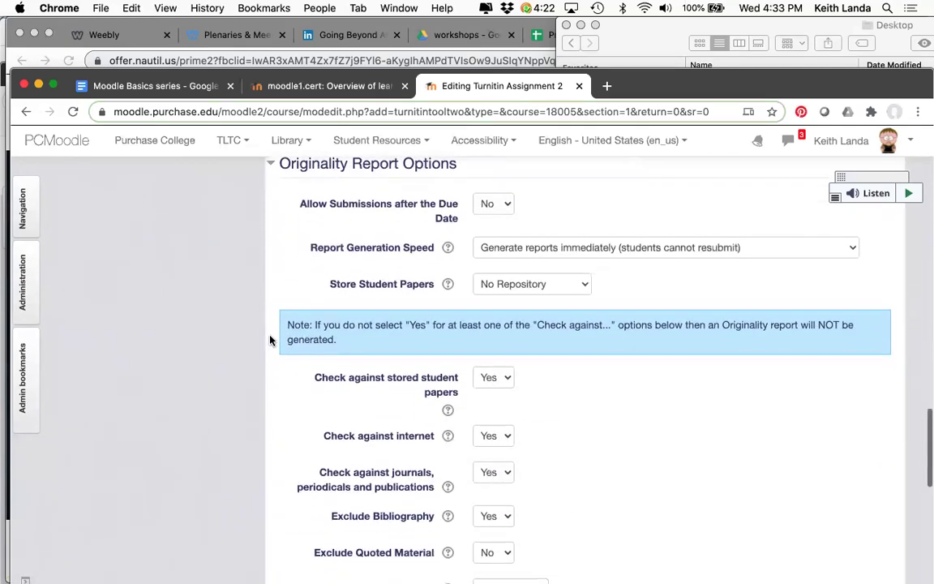
scroll(271, 341, "down", 2)
scroll(271, 340, "up", 8)
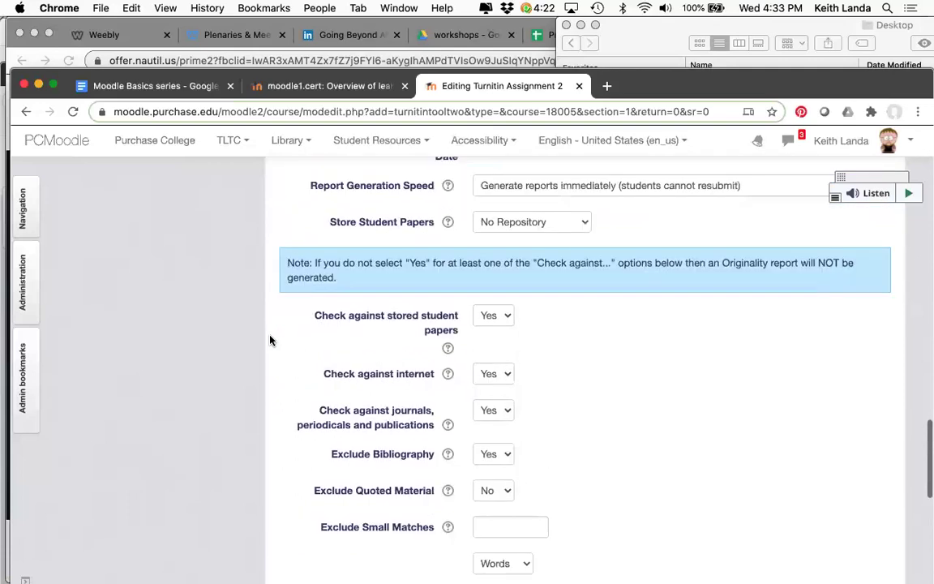
scroll(271, 341, "down", 1)
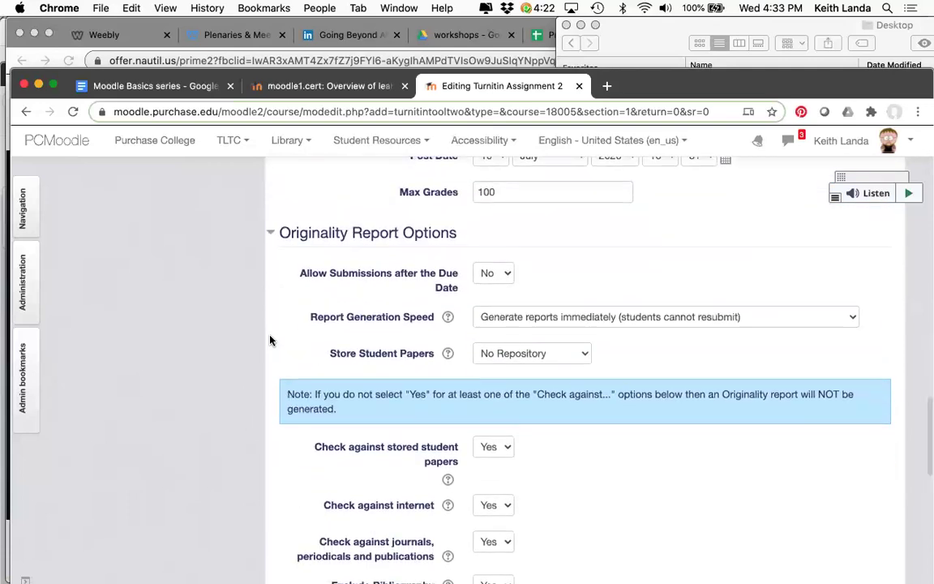
scroll(271, 341, "down", 1)
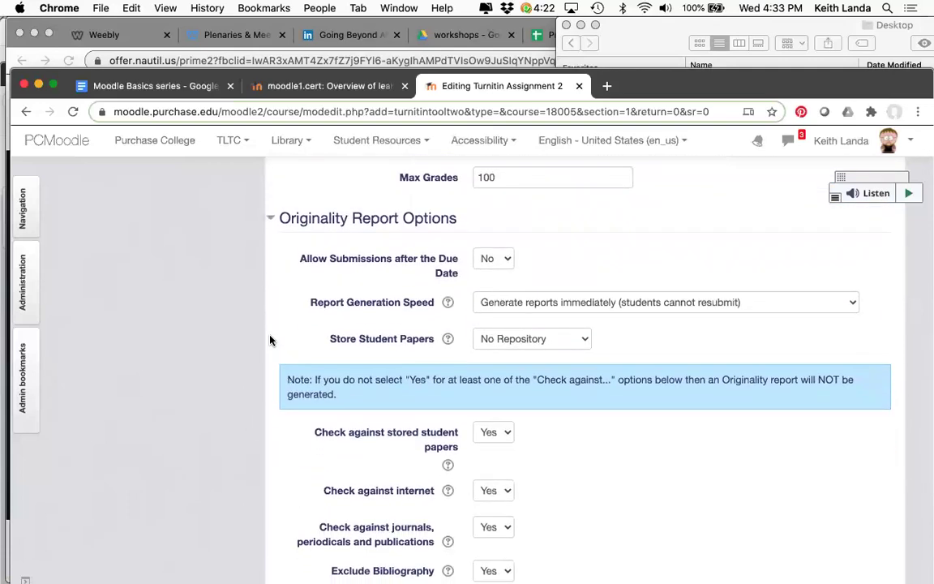
scroll(271, 341, "down", 2)
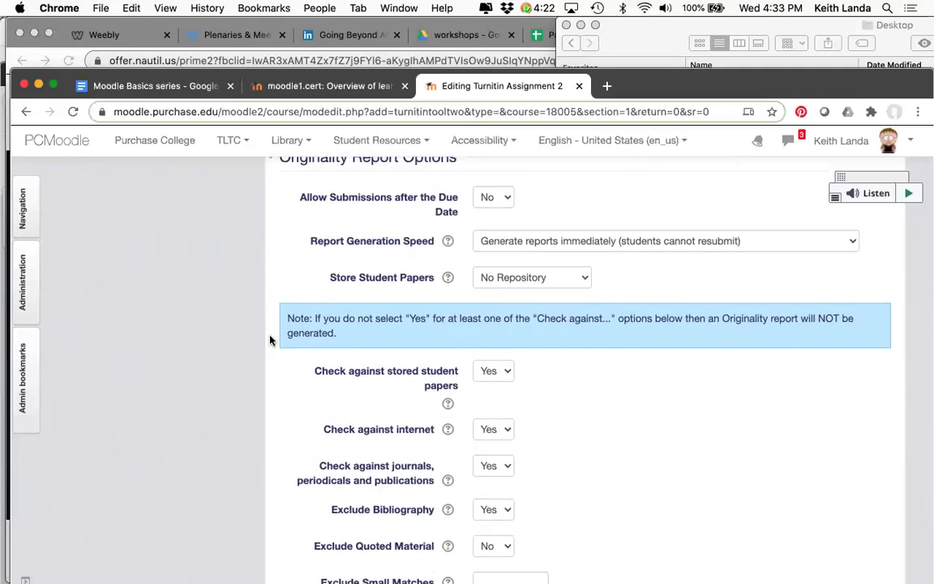
scroll(305, 387, "down", 1)
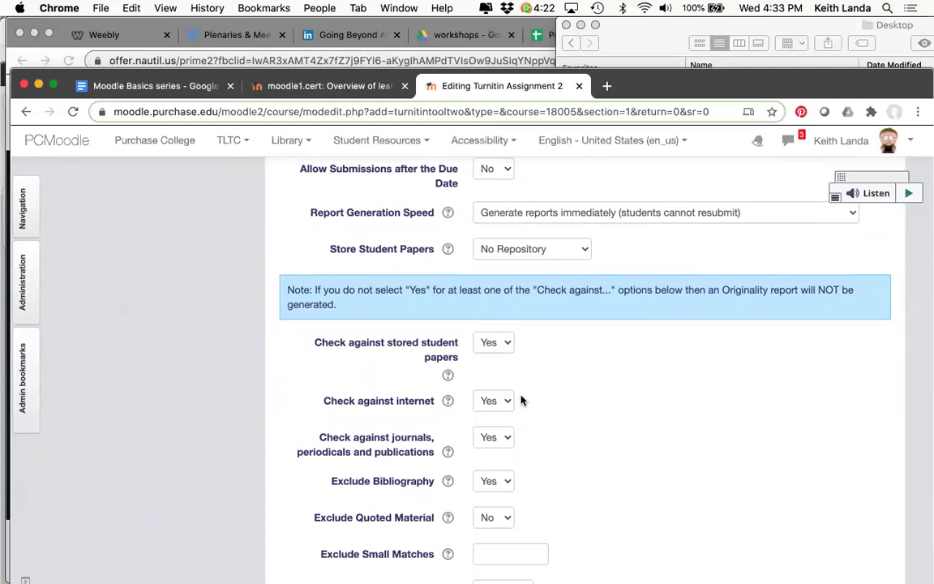
scroll(543, 507, "down", 5)
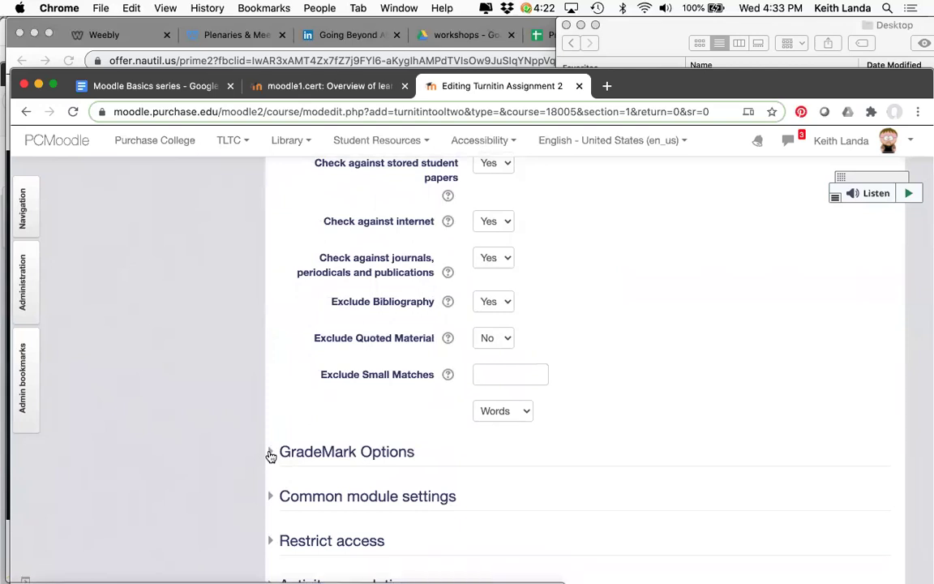
Step: Expand GradeMark Options and set Enable e-rater grammar check to Yes
left_click(270, 456)
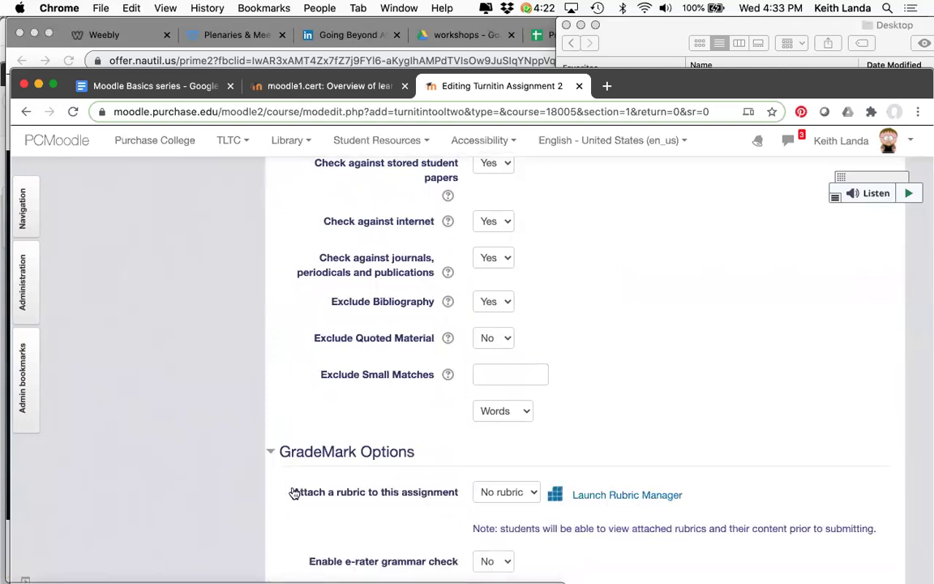
scroll(292, 492, "down", 1)
scroll(294, 493, "down", 4)
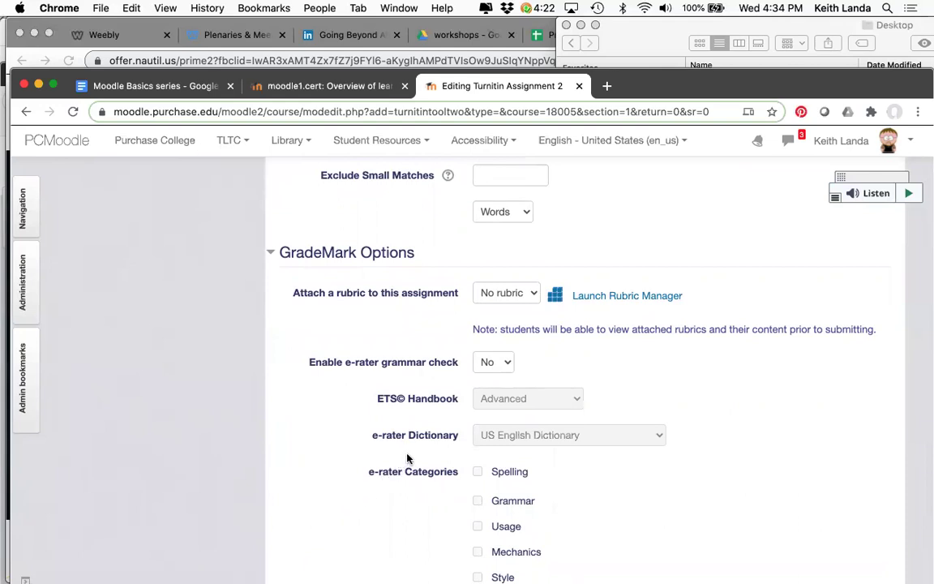
scroll(408, 458, "down", 1)
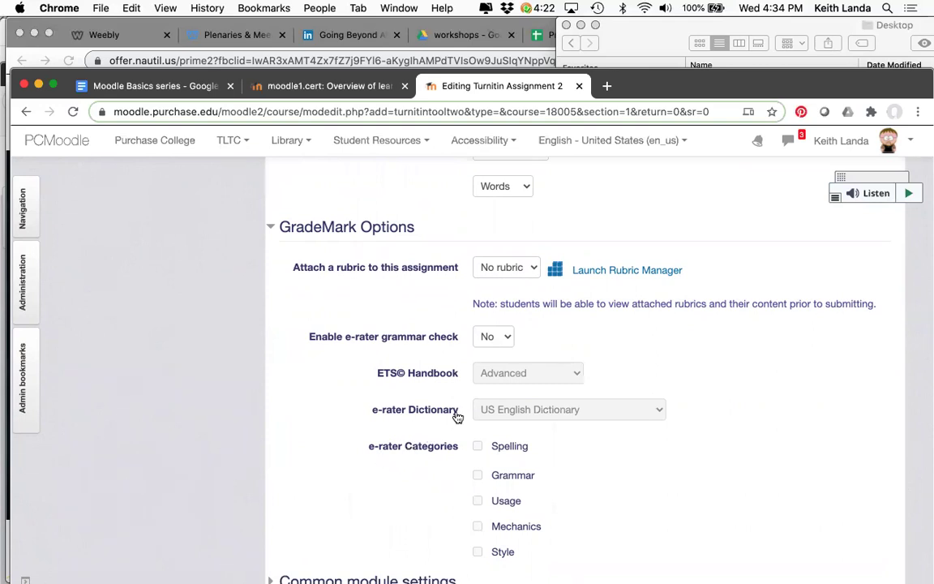
left_click(503, 337)
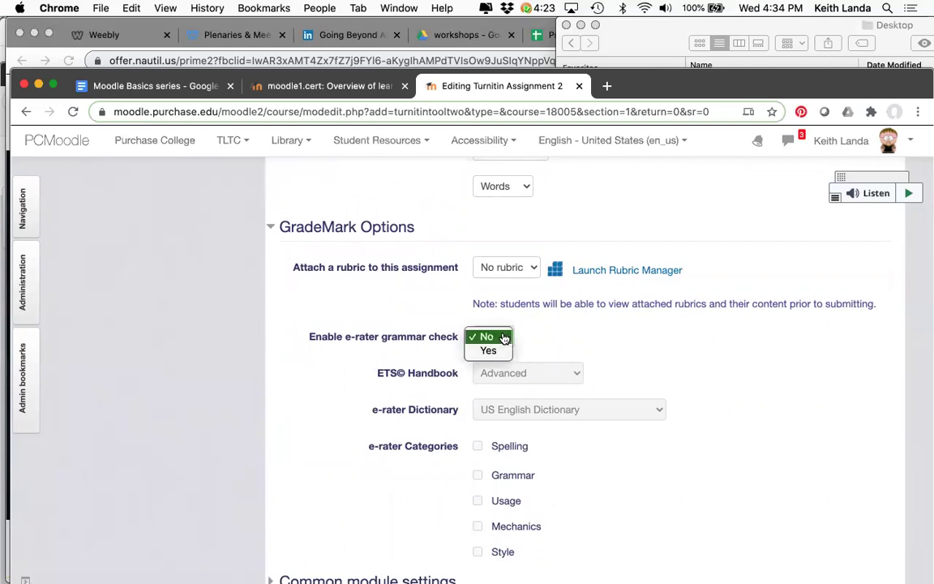
left_click(489, 351)
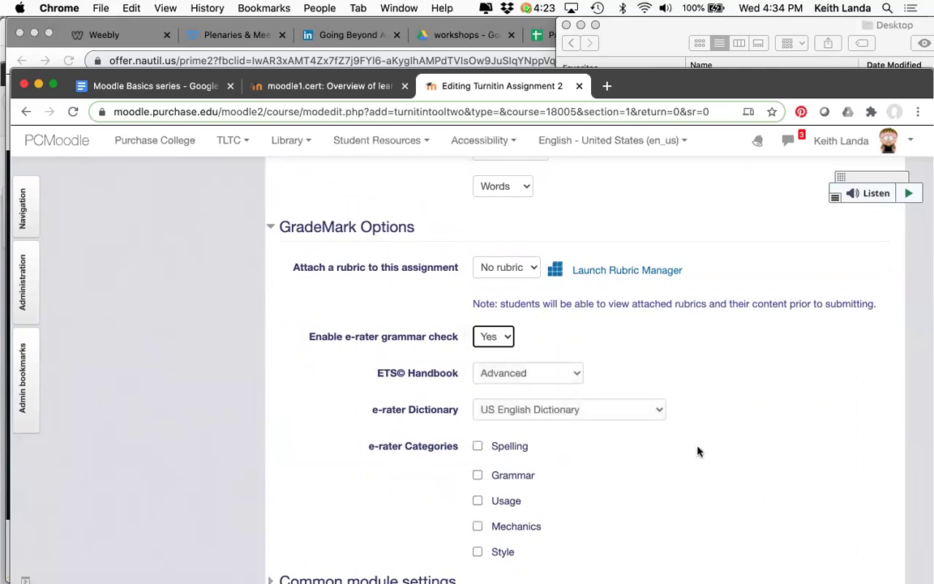
scroll(636, 411, "down", 2)
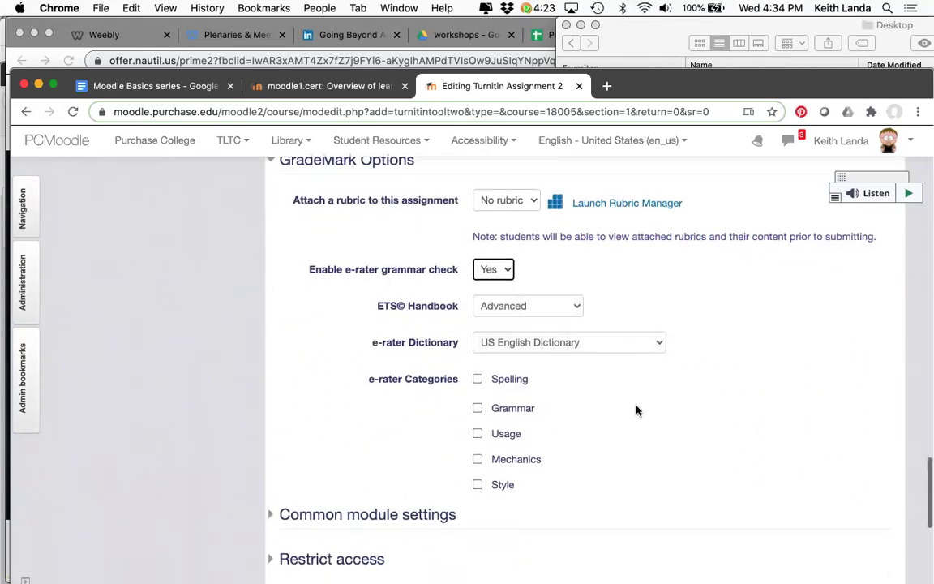
Step: Keep the ETS handbook on Advanced and tick the Spelling, Grammar and Usage categories
left_click(550, 307)
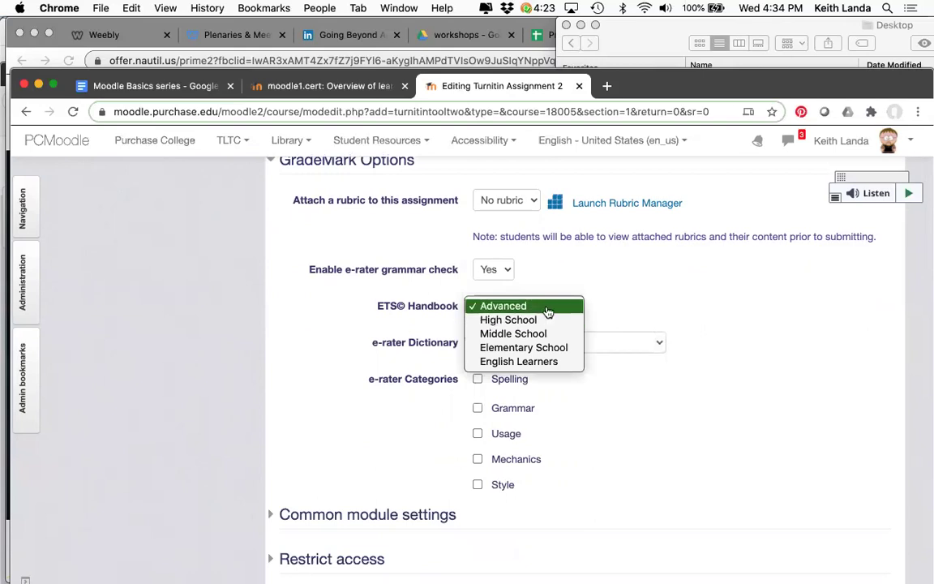
left_click(547, 311)
left_click(477, 379)
left_click(477, 410)
left_click(477, 435)
scroll(606, 438, "down", 3)
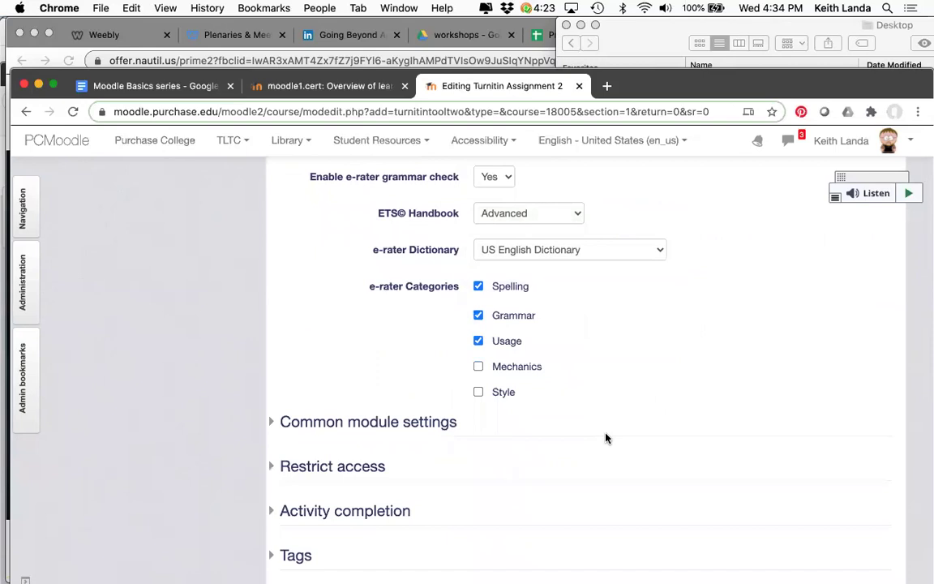
scroll(606, 438, "down", 3)
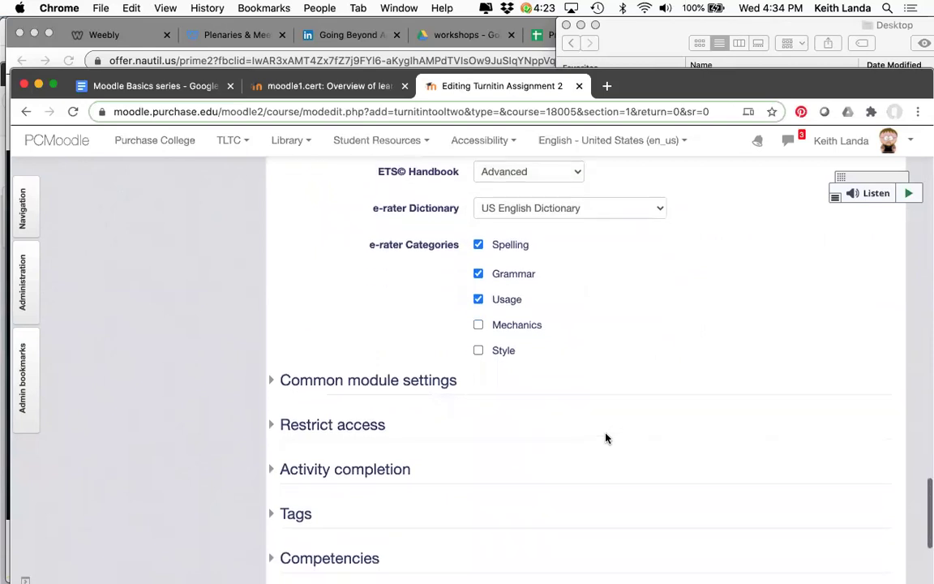
scroll(606, 438, "down", 1)
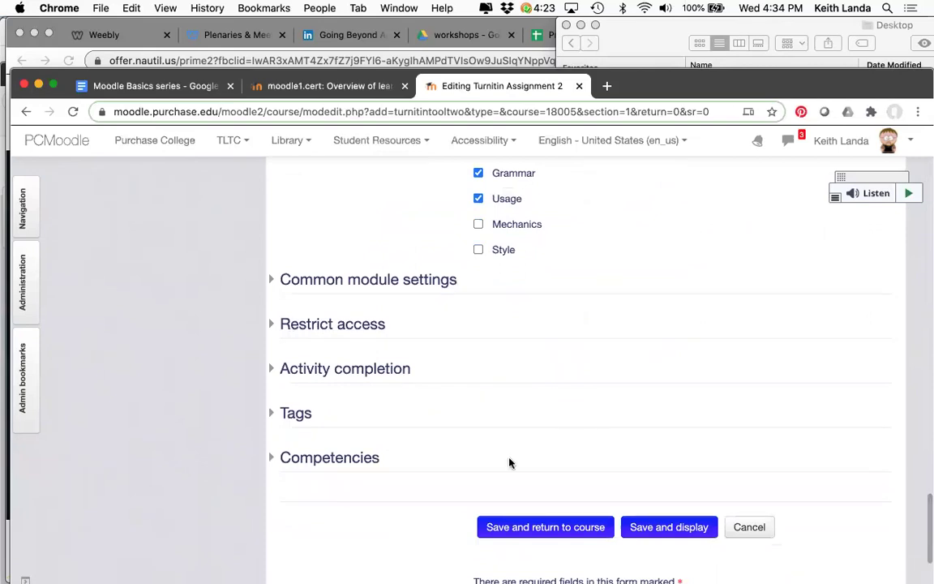
Step: Save and display the assignment, then browse the 18-student Submission Inbox
left_click(673, 528)
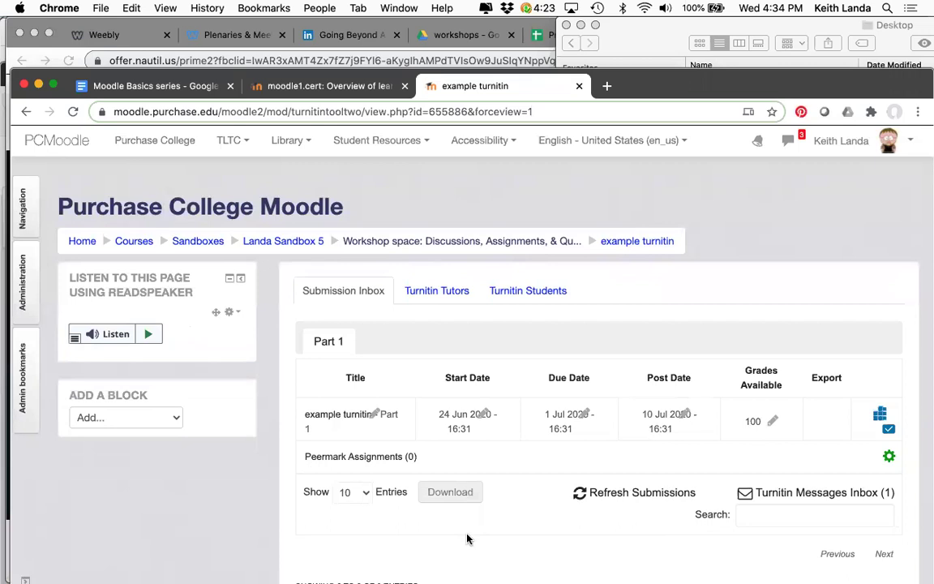
scroll(474, 535, "down", 5)
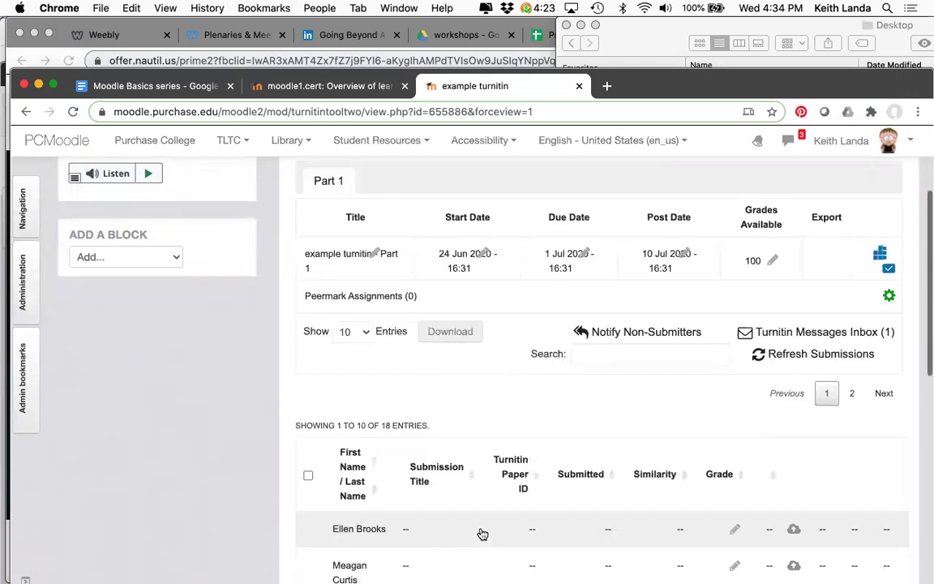
scroll(482, 534, "down", 6)
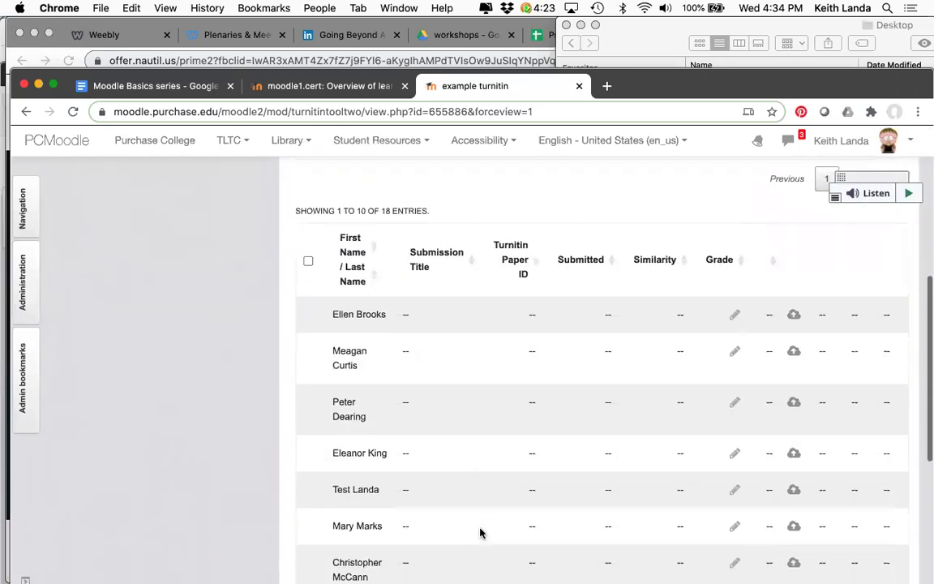
scroll(480, 533, "down", 2)
scroll(480, 533, "down", 5)
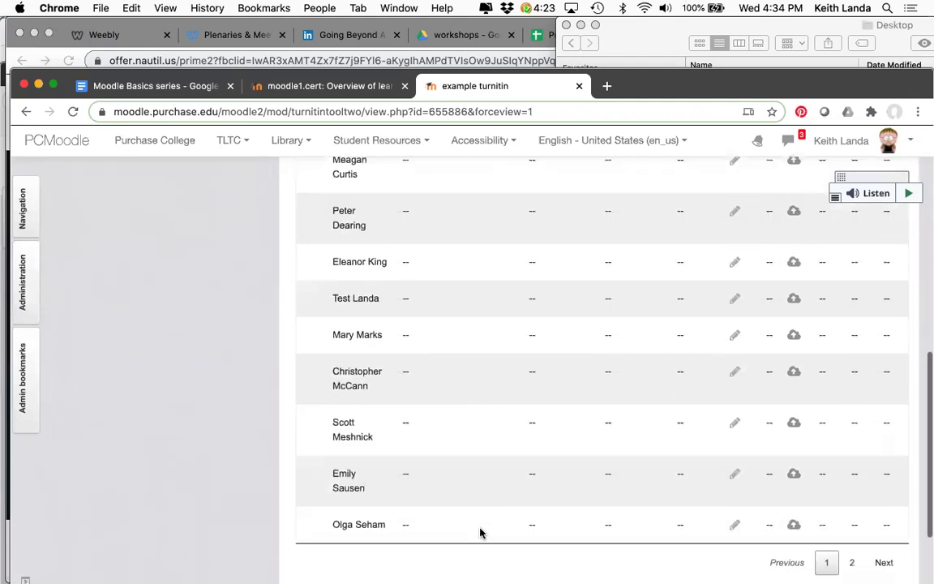
scroll(480, 532, "up", 4)
scroll(480, 533, "up", 3)
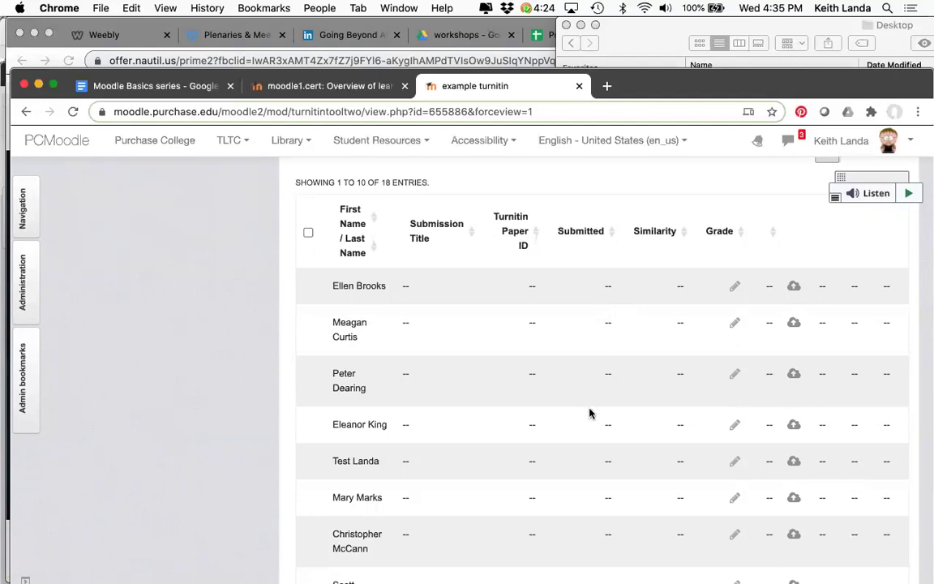
Step: Attach the Syllabus Rubric PDF from Finder to the test student's paper, titled 'test landa paper'
left_click(794, 463)
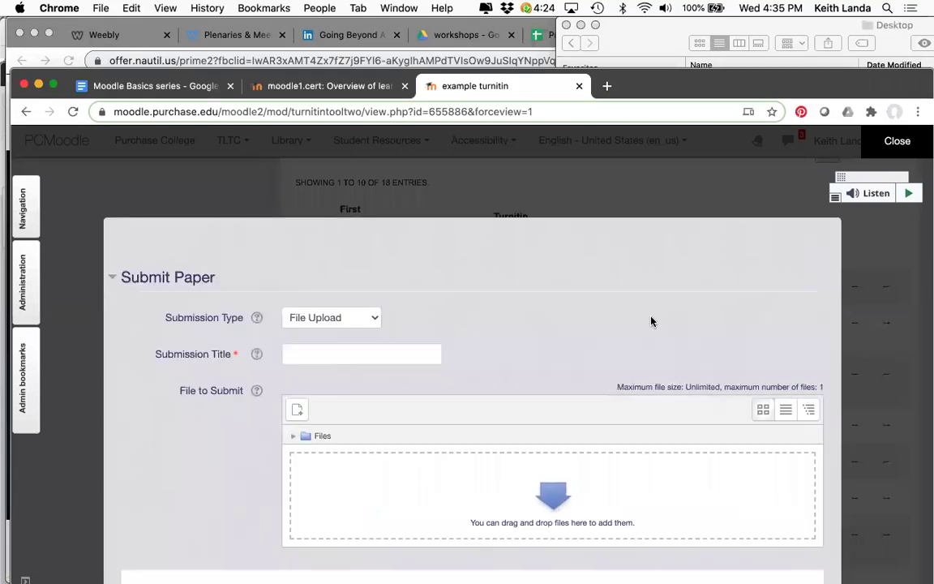
key("super+Tab")
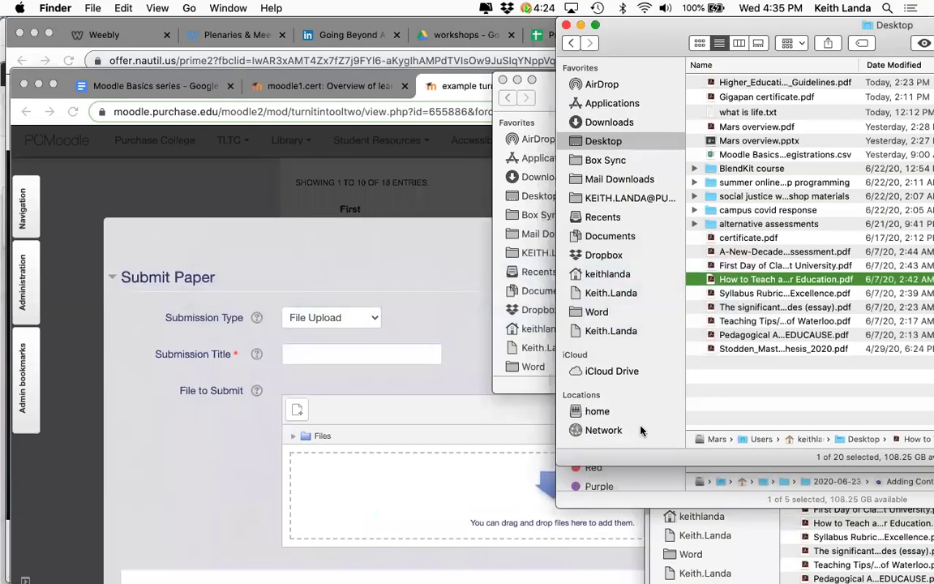
left_click(716, 295)
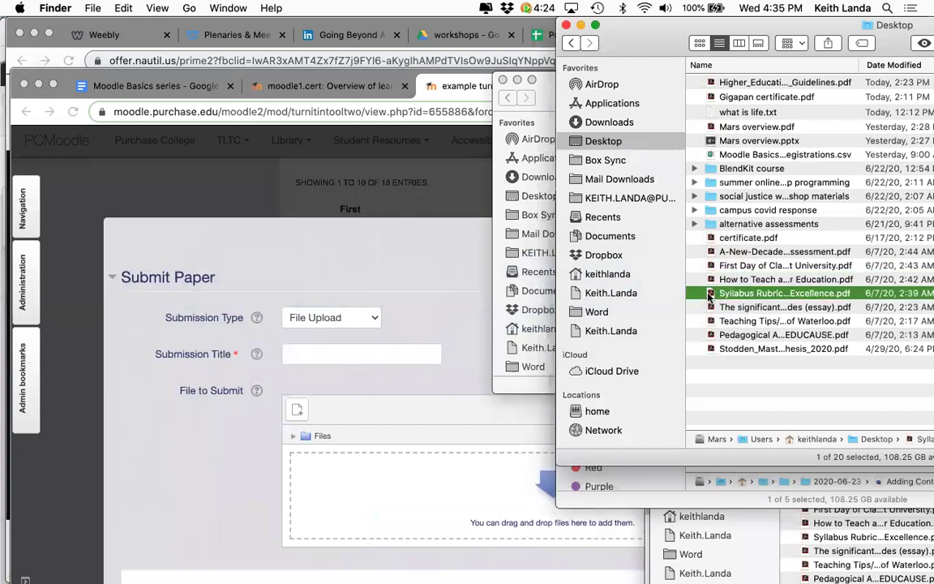
left_click_drag(716, 294, 470, 487)
left_click(338, 357)
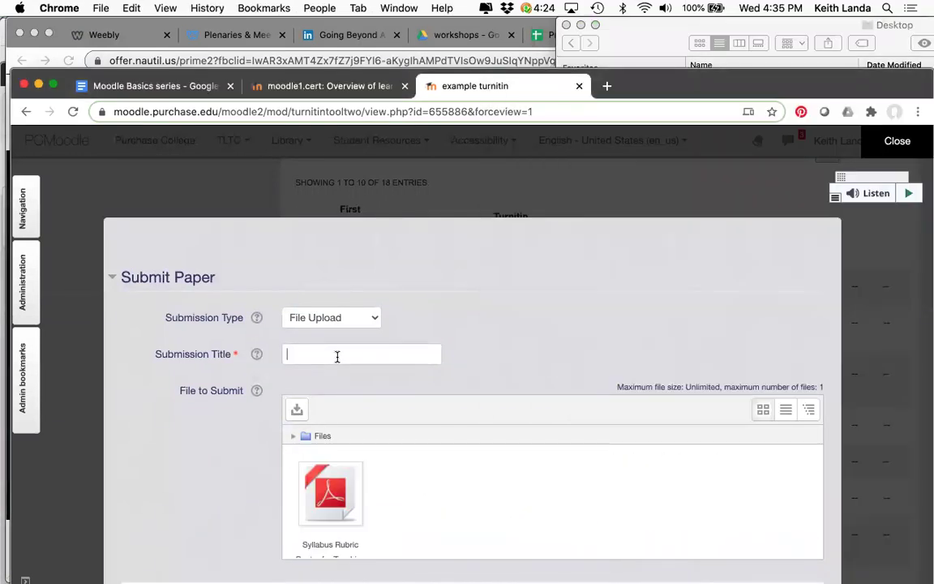
type("test l")
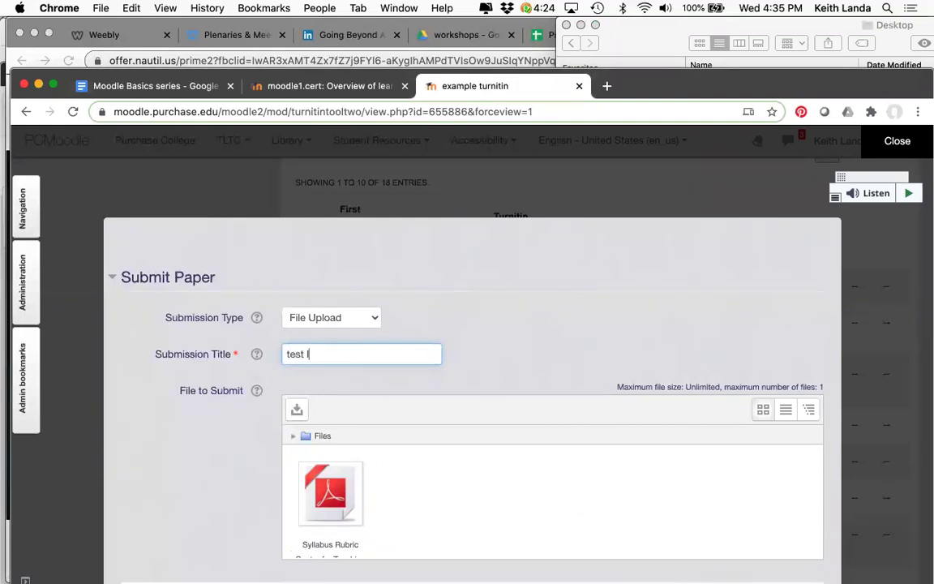
type("anda paper")
scroll(454, 400, "down", 2)
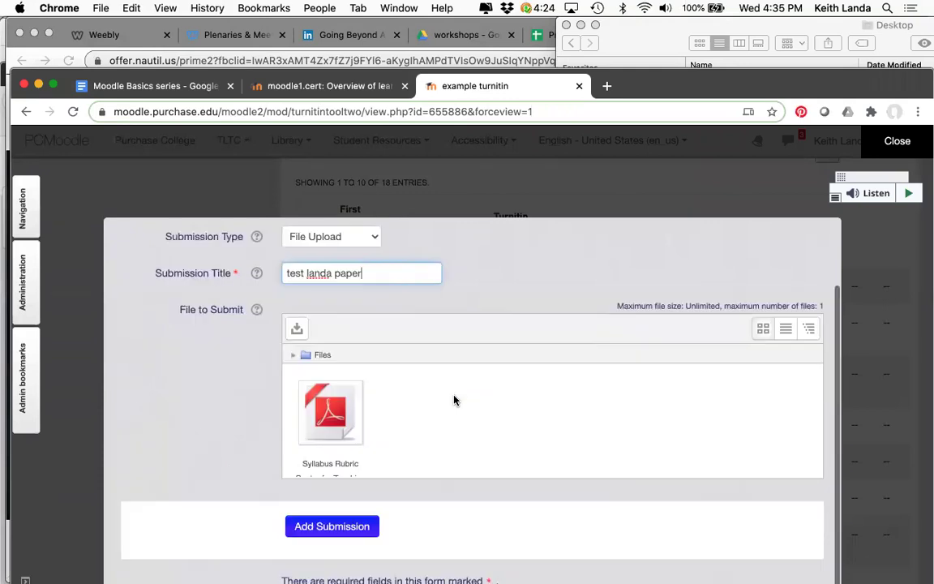
Step: Submit the paper to Turnitin and review the Digital Receipt with its submission ID
left_click(339, 525)
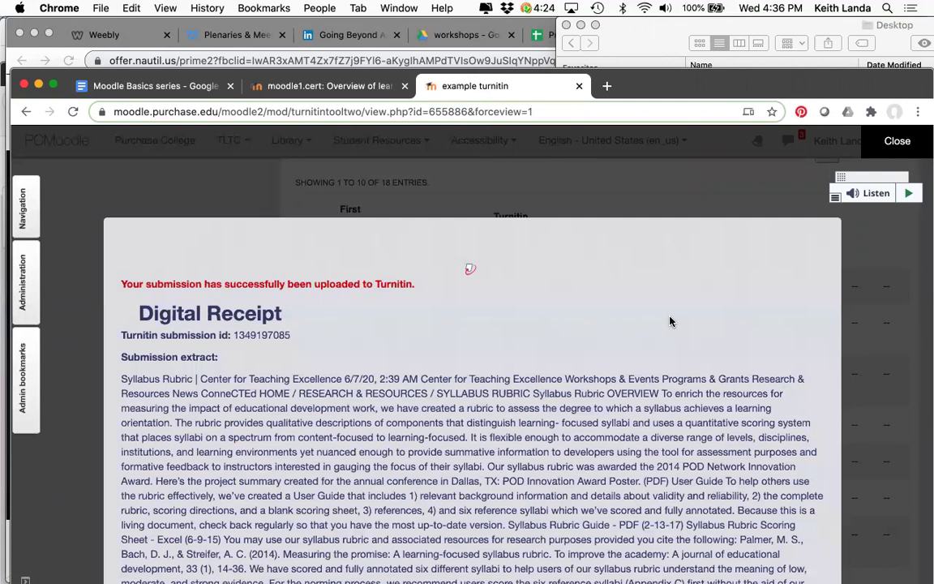
scroll(683, 422, "down", 6)
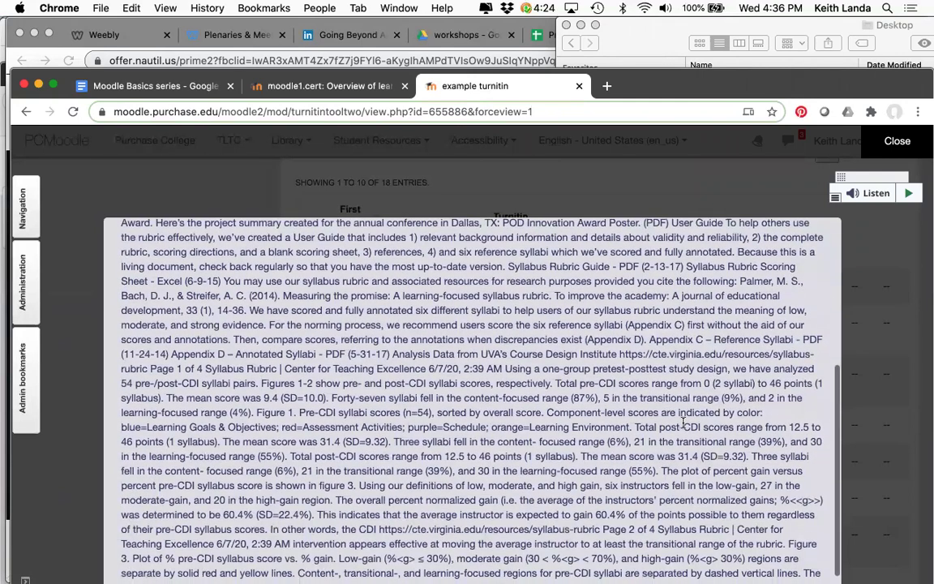
scroll(683, 422, "up", 3)
scroll(683, 423, "up", 5)
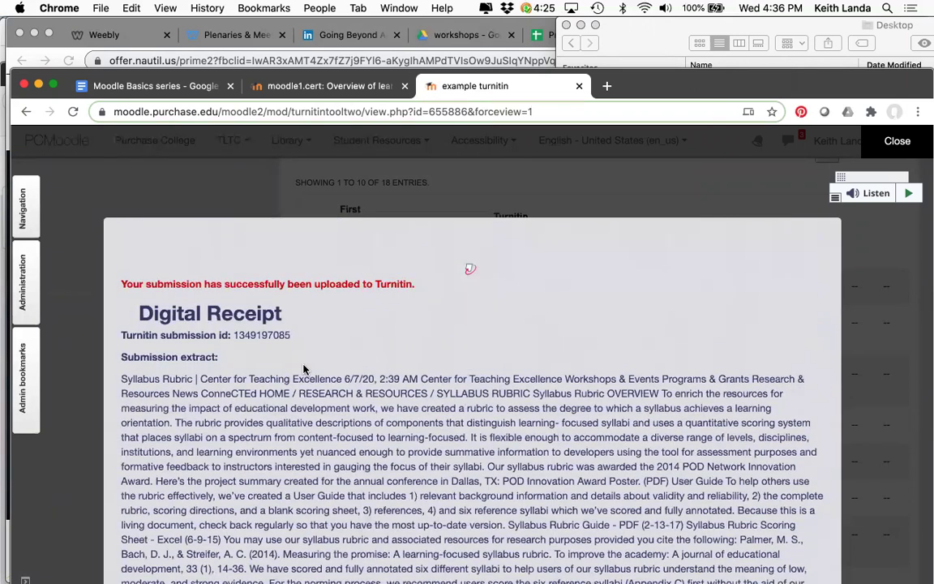
Step: Close the Digital Receipt and open the newly submitted paper for grading from the inbox
left_click(896, 143)
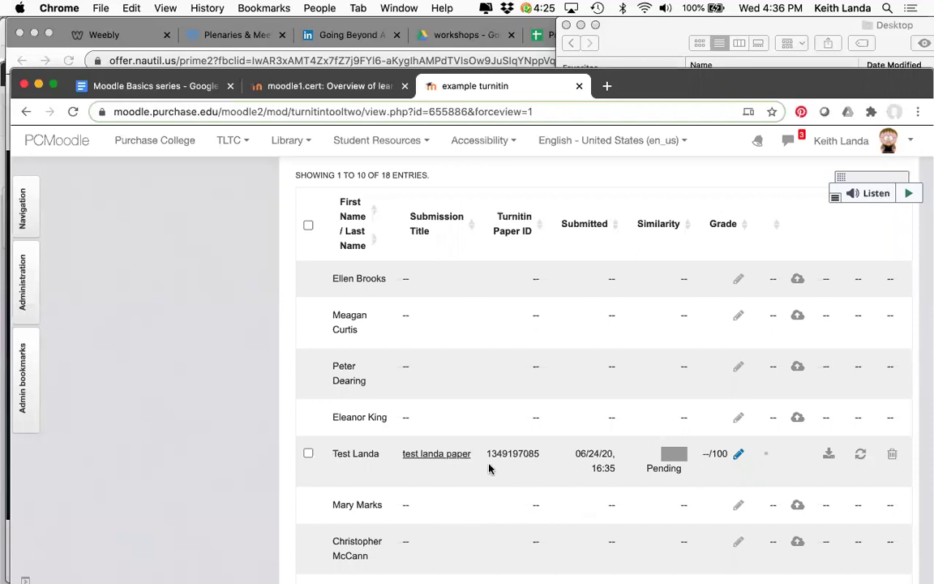
scroll(667, 460, "up", 5)
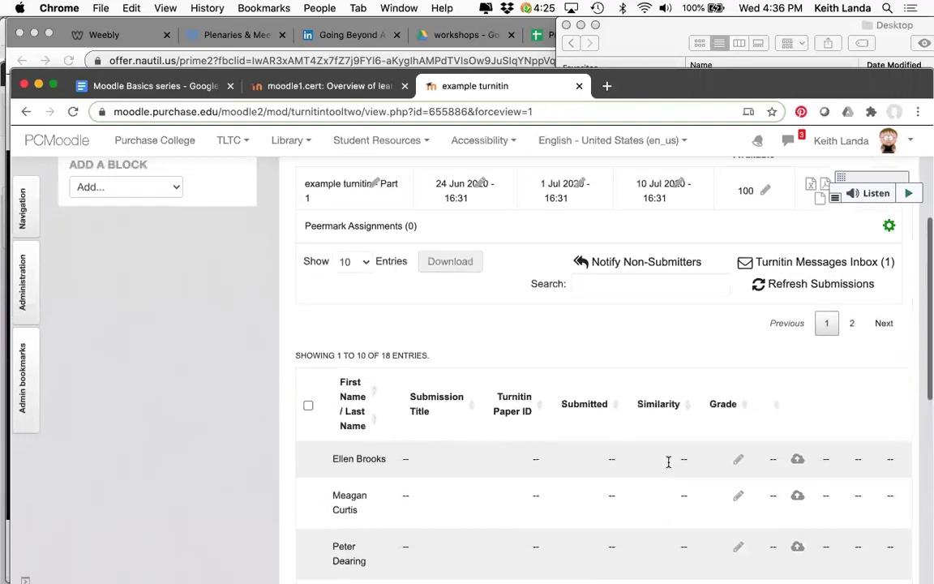
scroll(666, 463, "up", 5)
scroll(668, 467, "down", 4)
scroll(667, 467, "down", 10)
scroll(668, 467, "up", 5)
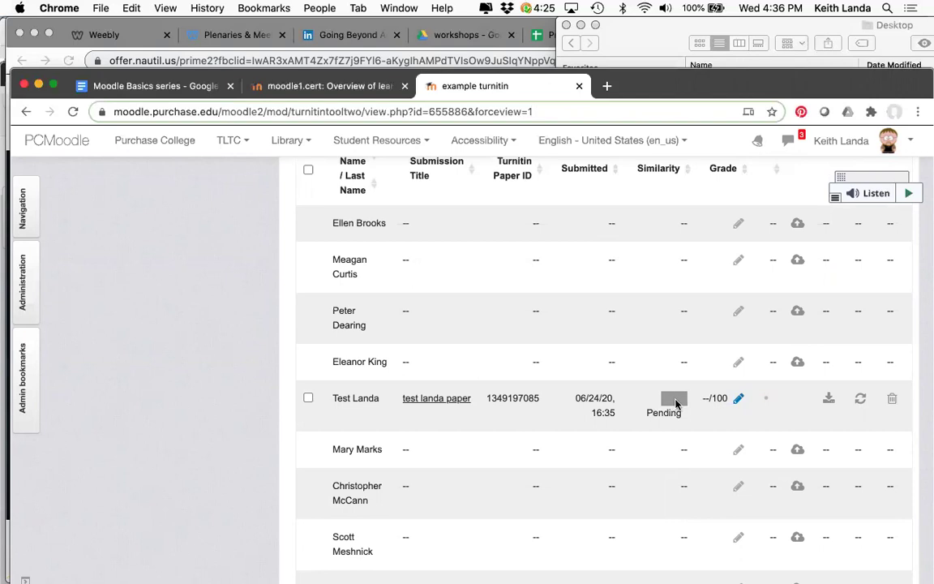
left_click(738, 401)
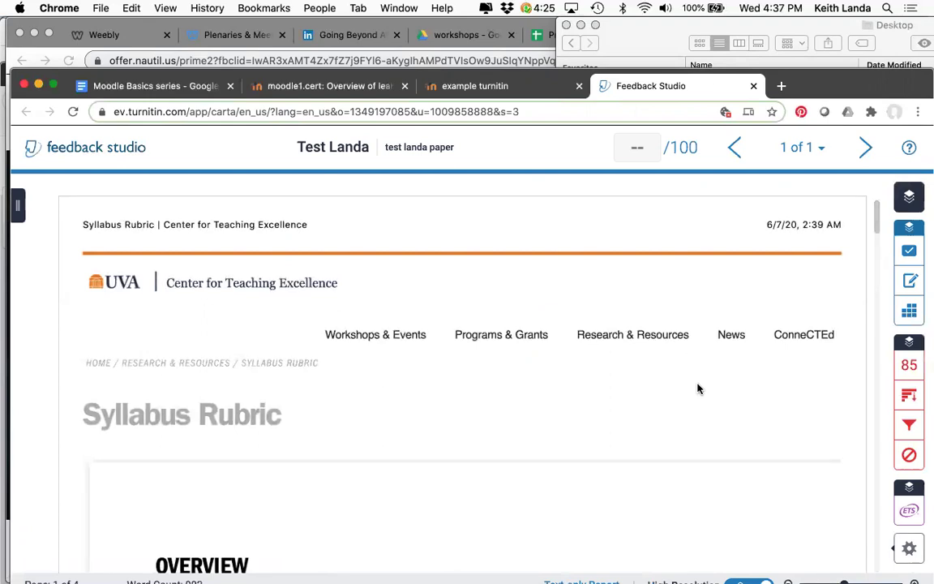
scroll(698, 389, "down", 10)
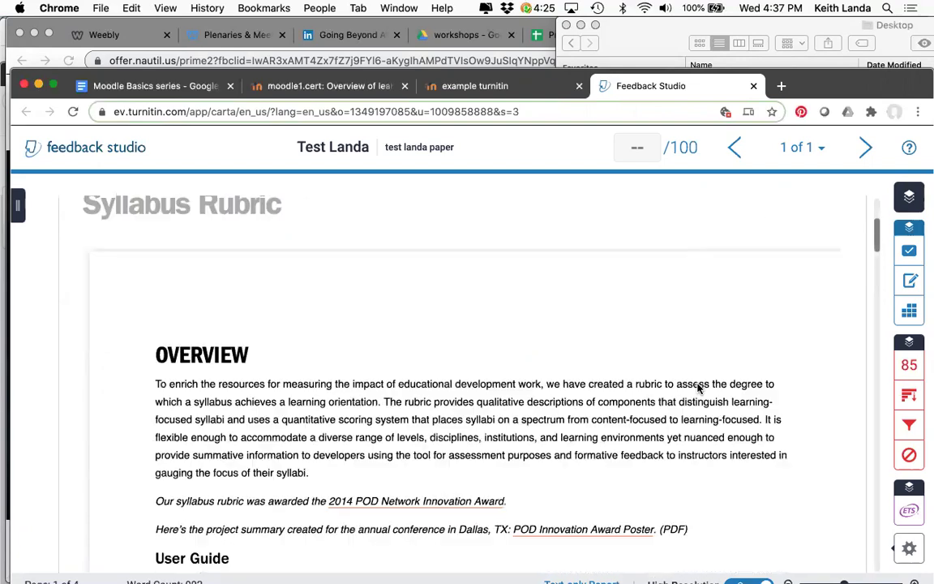
scroll(697, 389, "down", 15)
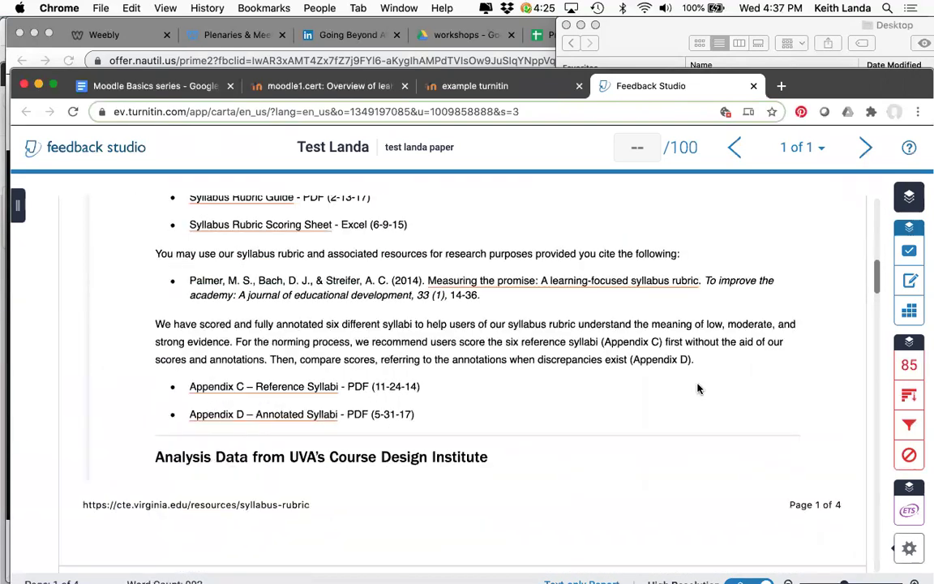
scroll(697, 389, "down", 15)
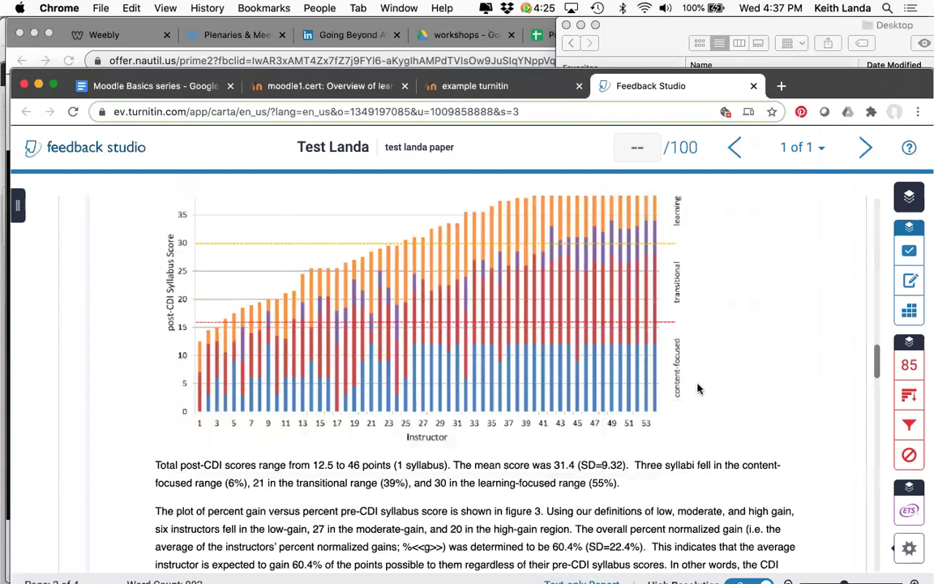
scroll(698, 390, "down", 20)
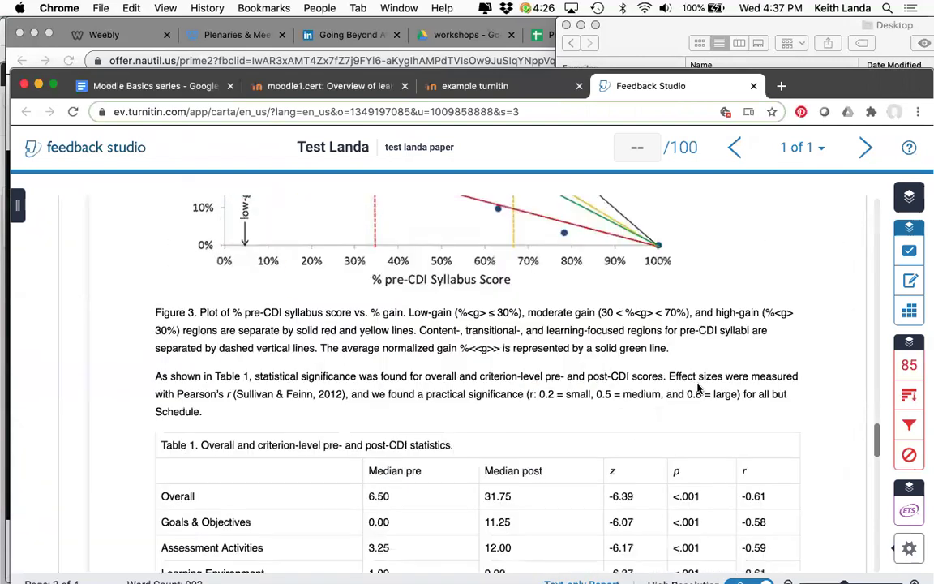
scroll(698, 390, "down", 5)
scroll(697, 390, "up", 15)
scroll(698, 389, "up", 20)
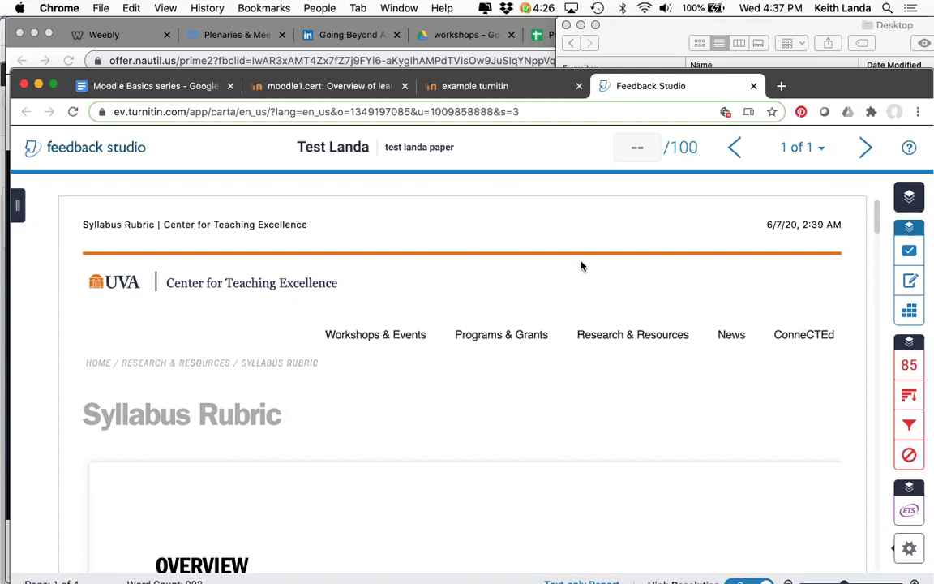
Step: Show the QuickMarks library with the Science Short Answer set selected
left_click(908, 252)
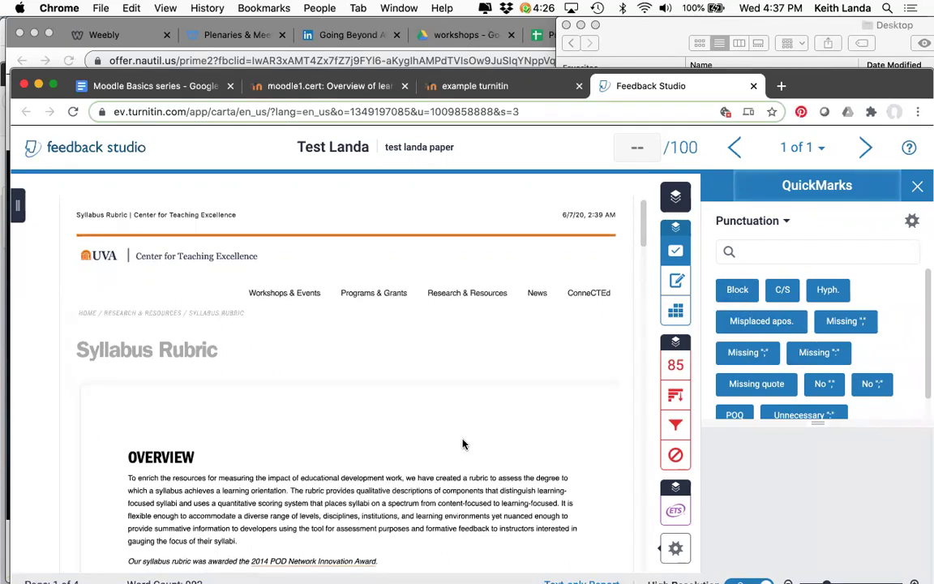
scroll(466, 442, "down", 5)
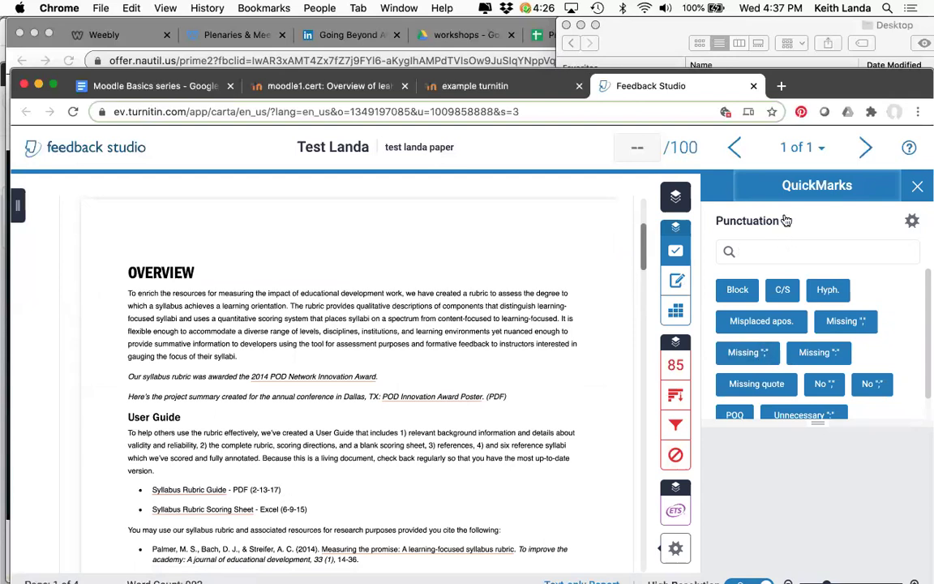
left_click(721, 220)
scroll(803, 369, "down", 10)
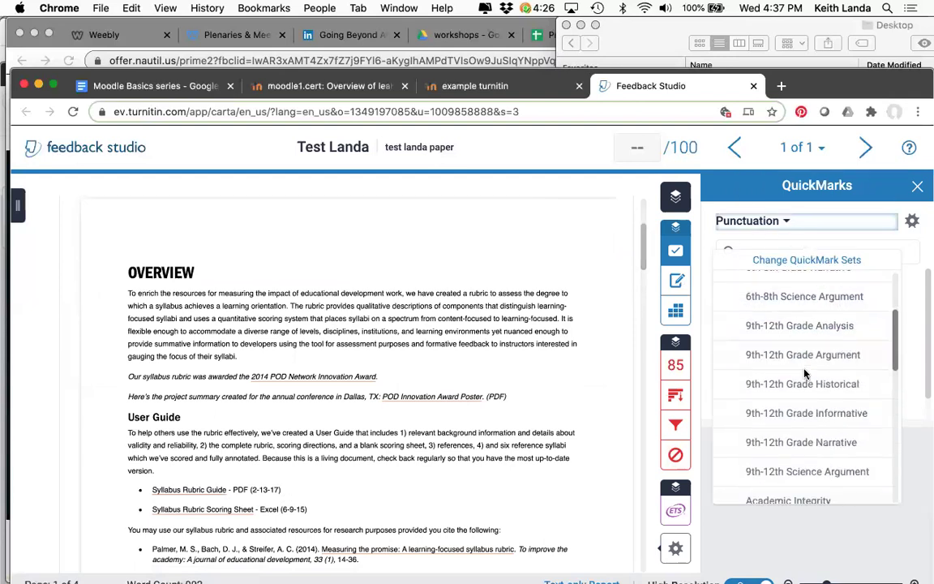
scroll(805, 353, "up", 3)
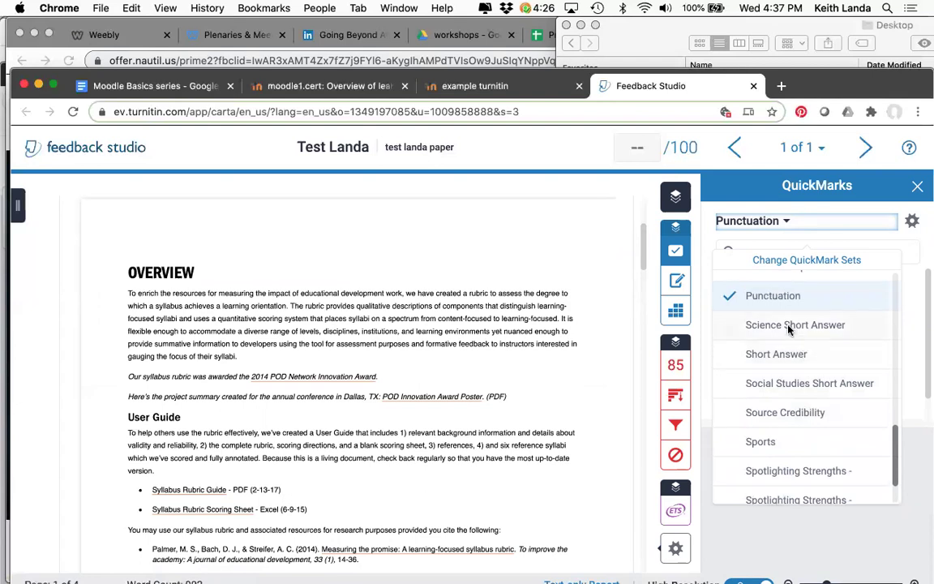
left_click(791, 328)
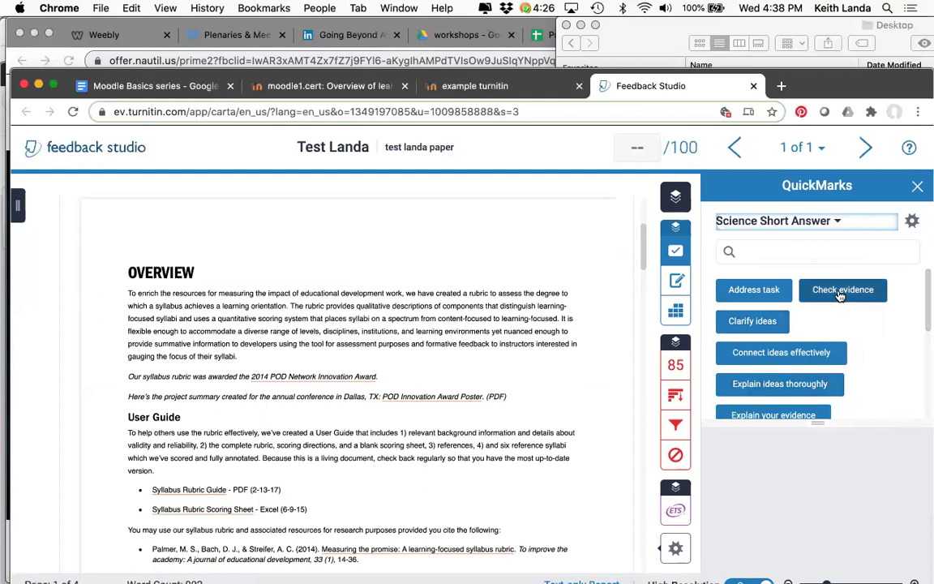
Step: Place a Check evidence mark on the User Guide paragraph and add a placeholder comment
left_click_drag(841, 296, 215, 448)
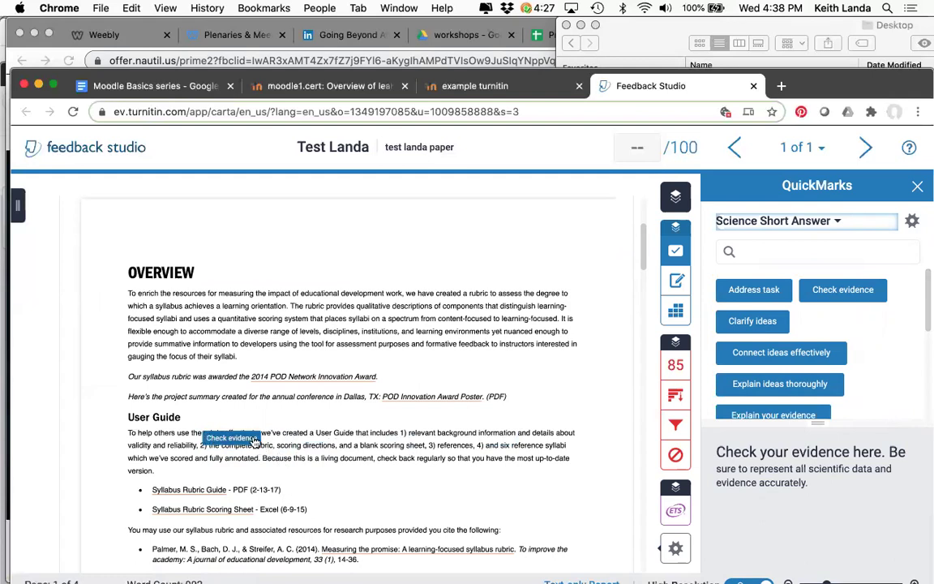
left_click(255, 439)
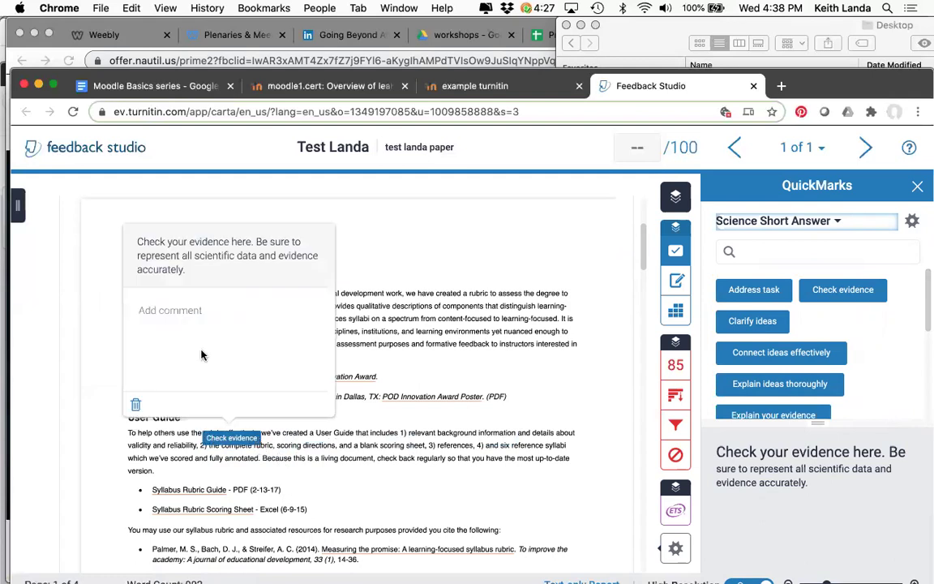
left_click(168, 310)
type("ajkfj akj fka jf jai jflj lfajs lkf ja jfa")
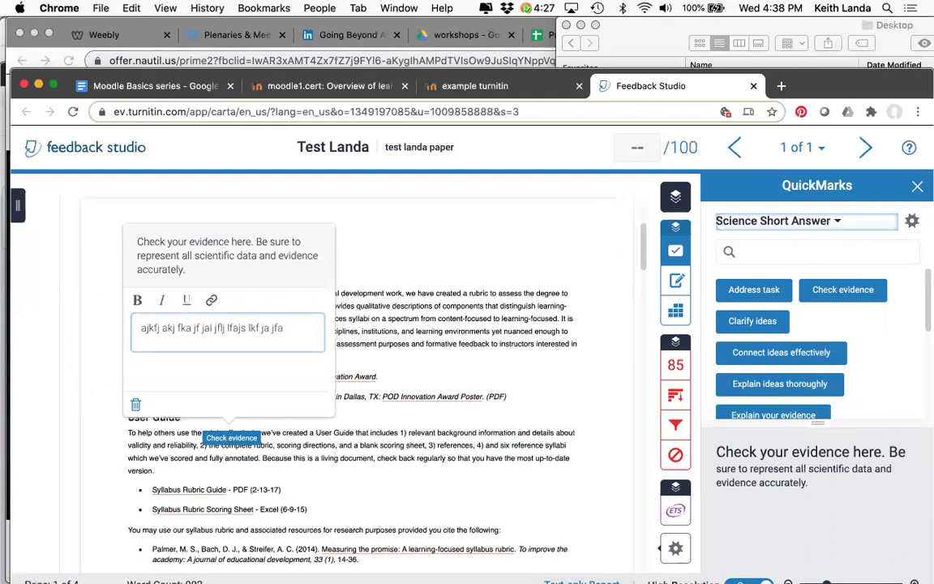
left_click(320, 448)
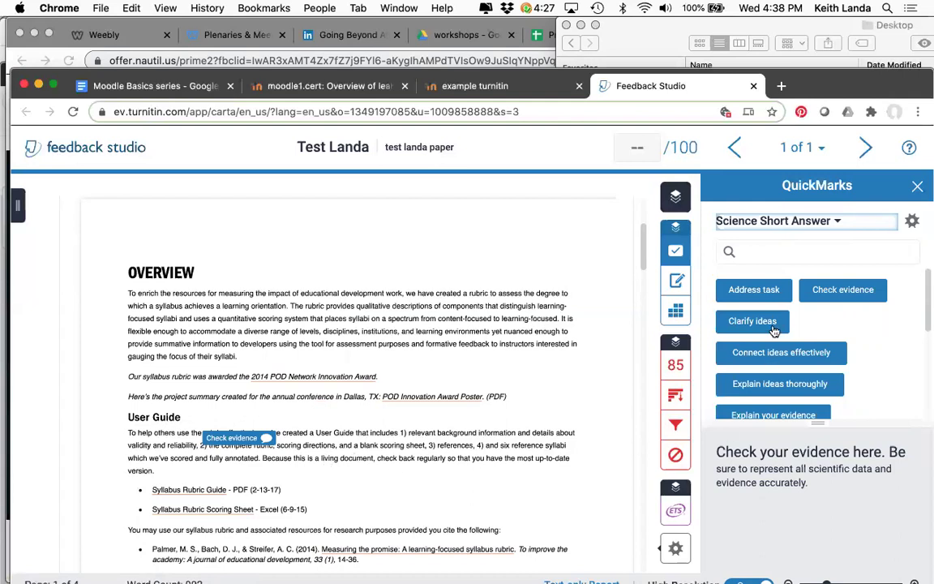
Step: Show the paper's 85% similarity match overview
scroll(774, 313, "down", 3)
scroll(774, 324, "down", 1)
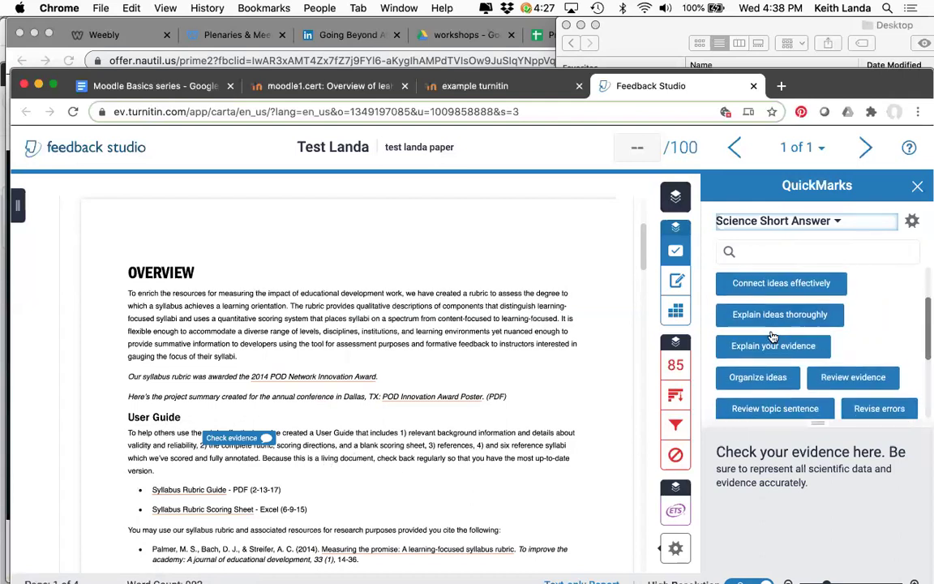
left_click(678, 367)
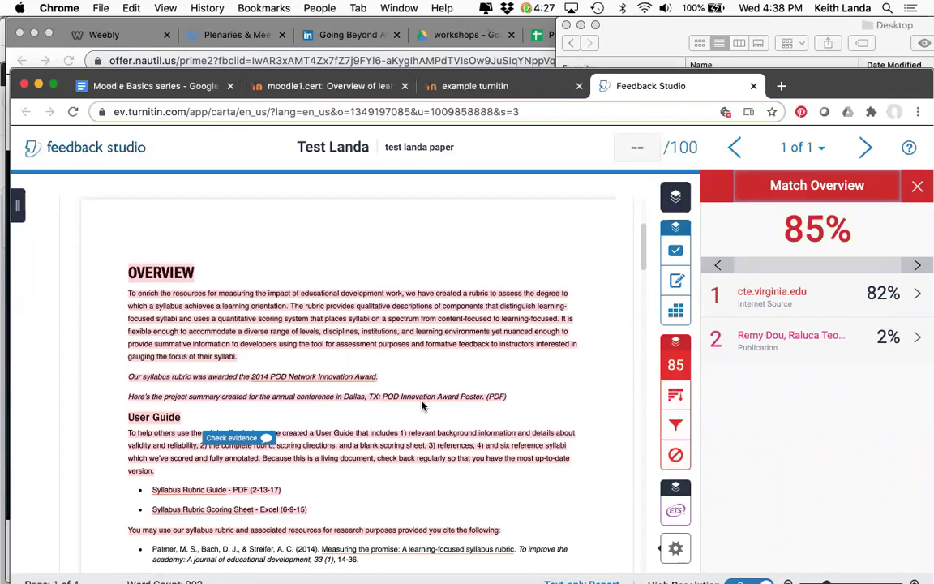
scroll(422, 406, "up", 3)
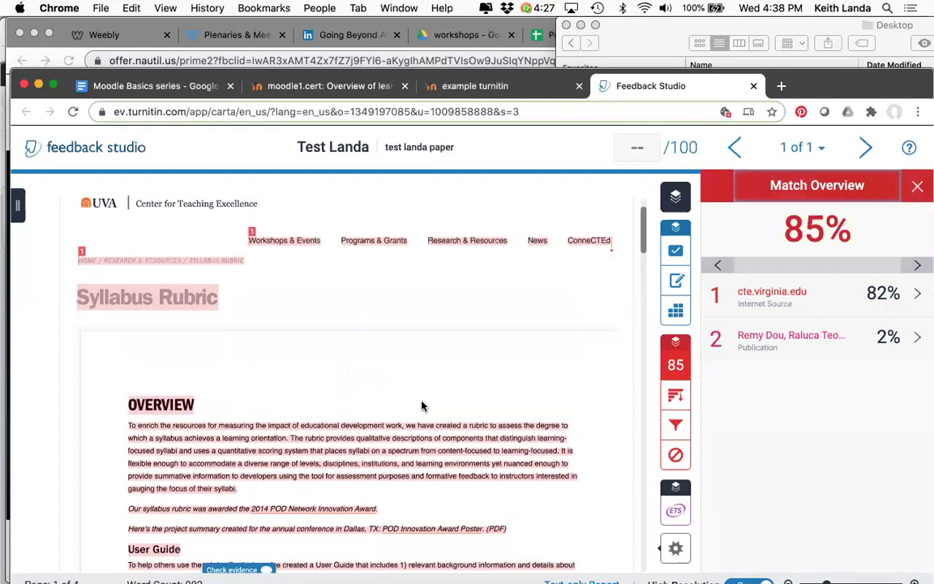
scroll(422, 406, "down", 7)
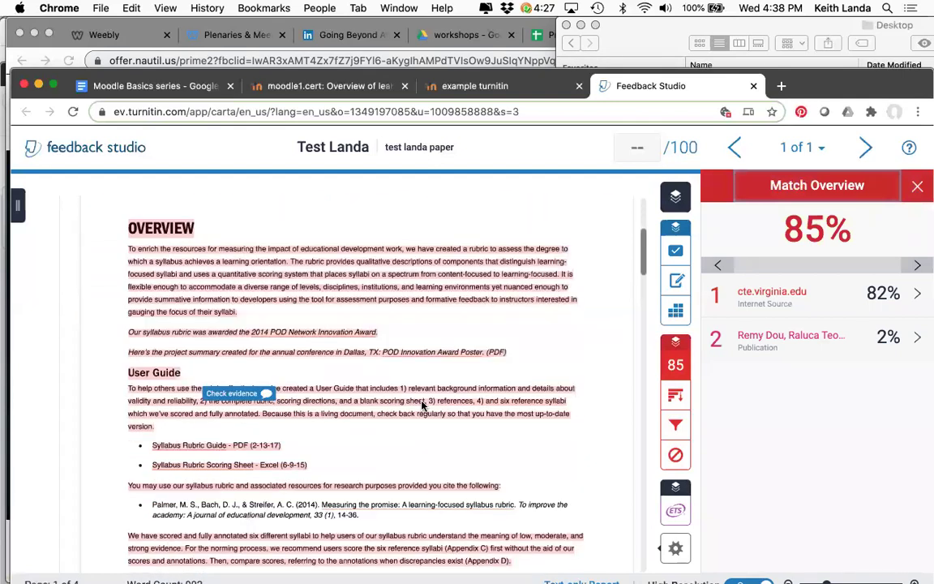
scroll(422, 406, "down", 4)
scroll(422, 406, "down", 10)
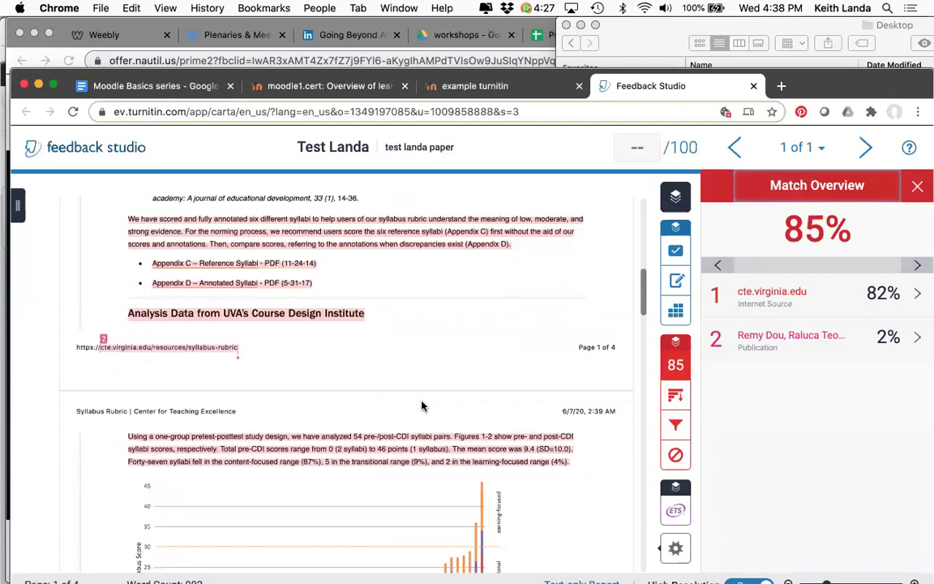
scroll(421, 406, "down", 6)
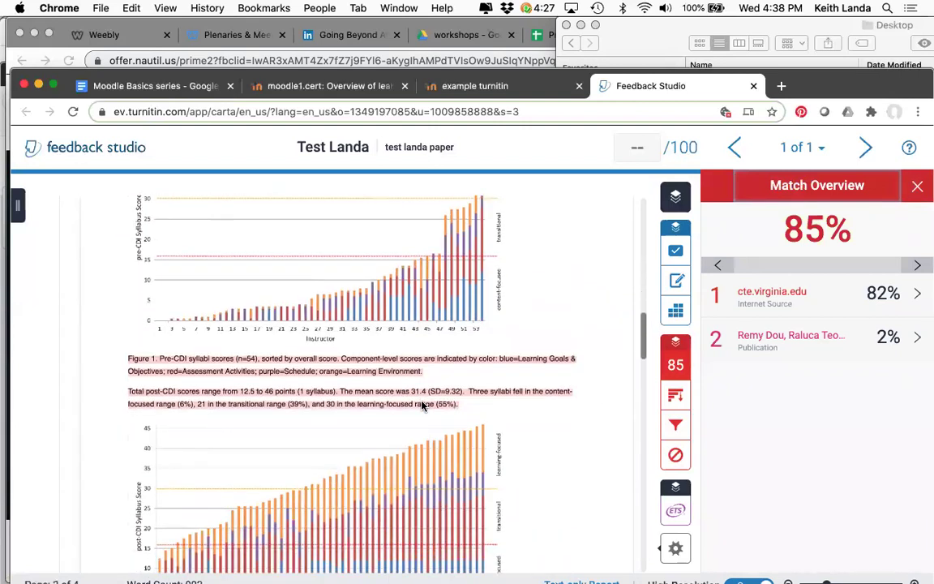
scroll(421, 405, "down", 7)
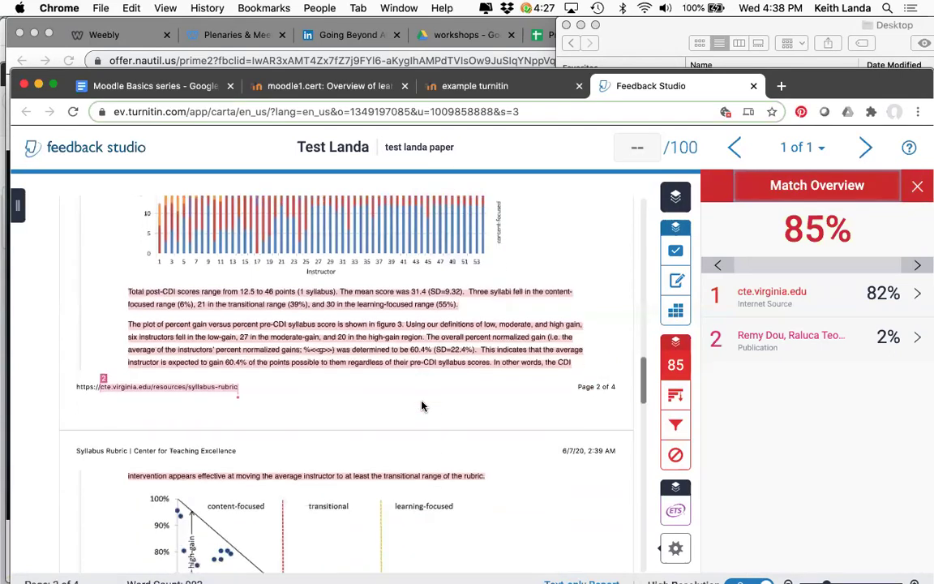
scroll(422, 406, "down", 8)
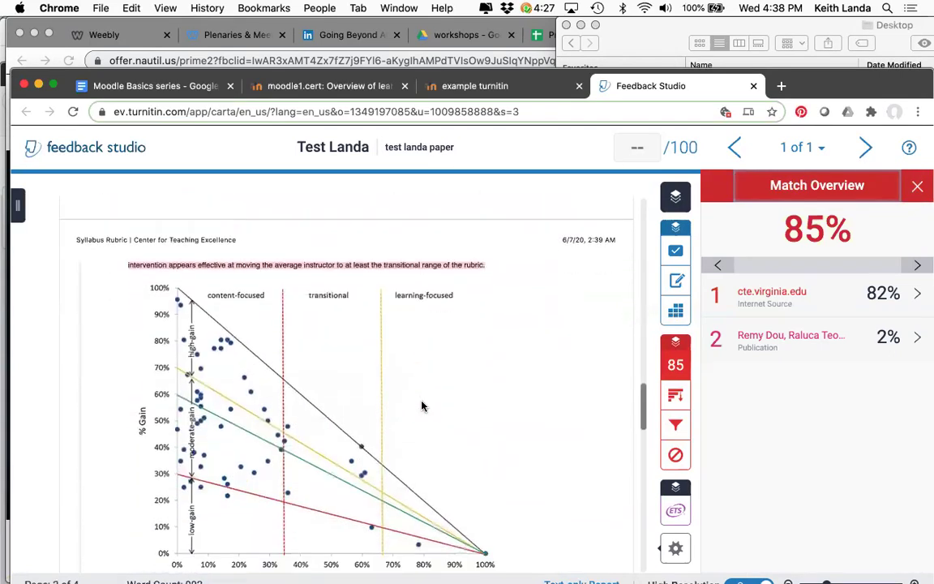
scroll(422, 405, "down", 8)
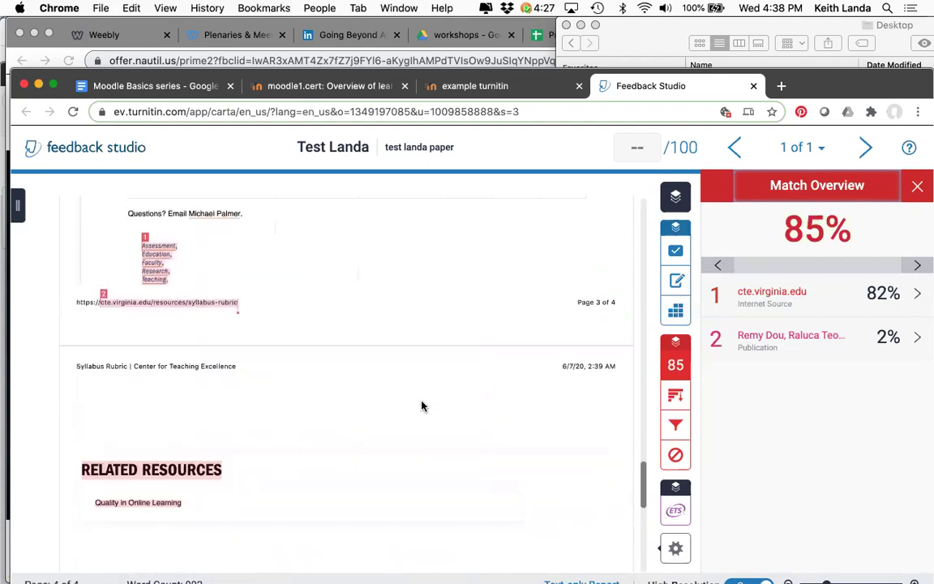
scroll(421, 406, "up", 20)
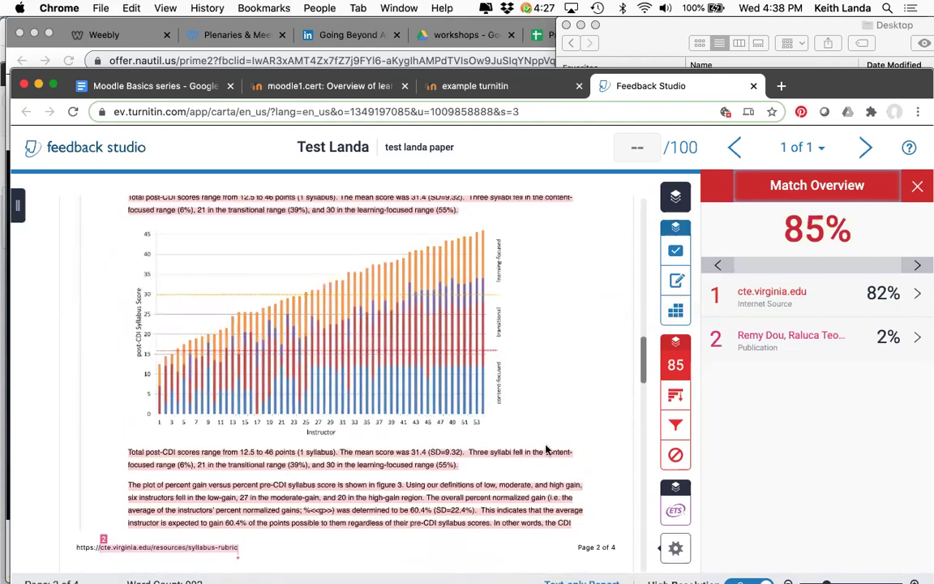
Step: View the e-rater grammar feedback, then close Feedback Studio and return to the example turnitin inbox
left_click(676, 506)
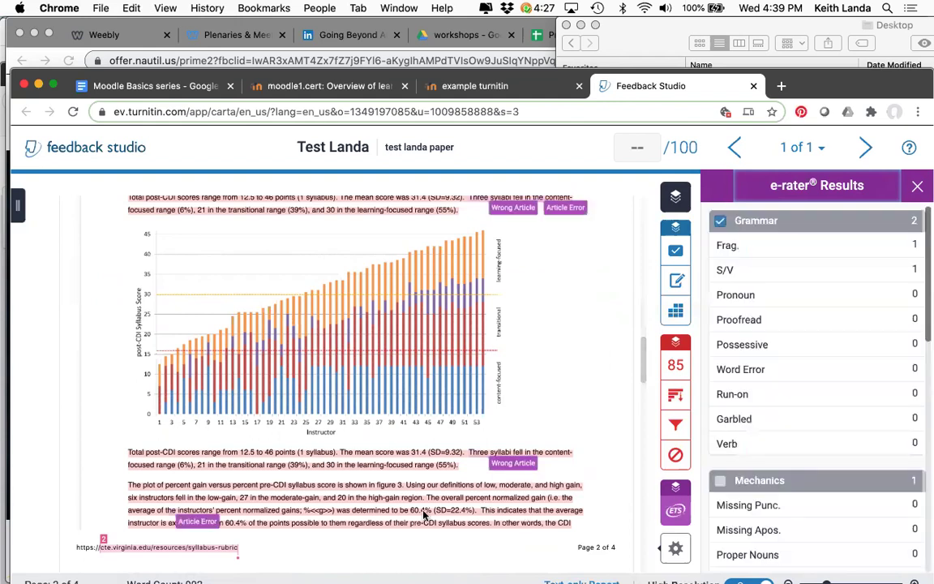
scroll(424, 515, "up", 10)
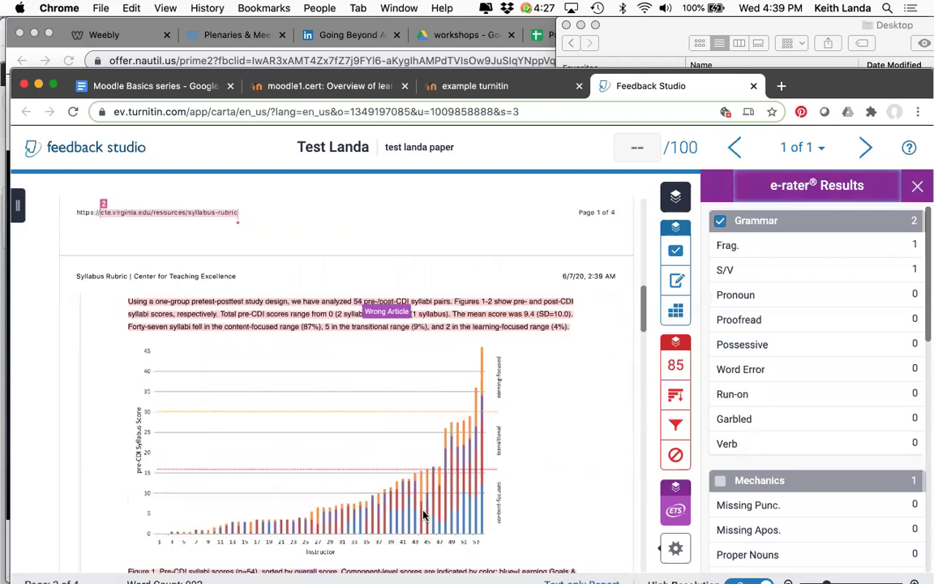
scroll(425, 515, "up", 4)
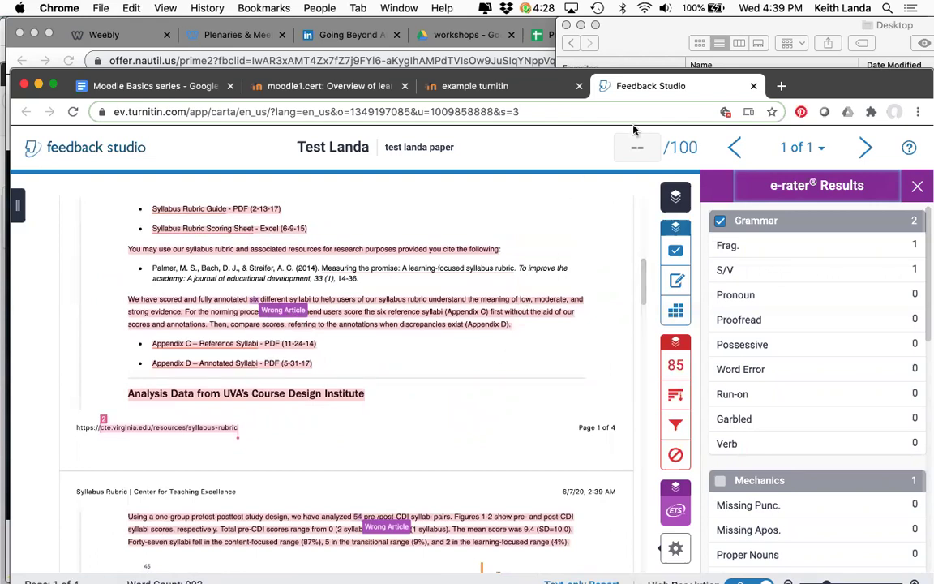
key("super+w")
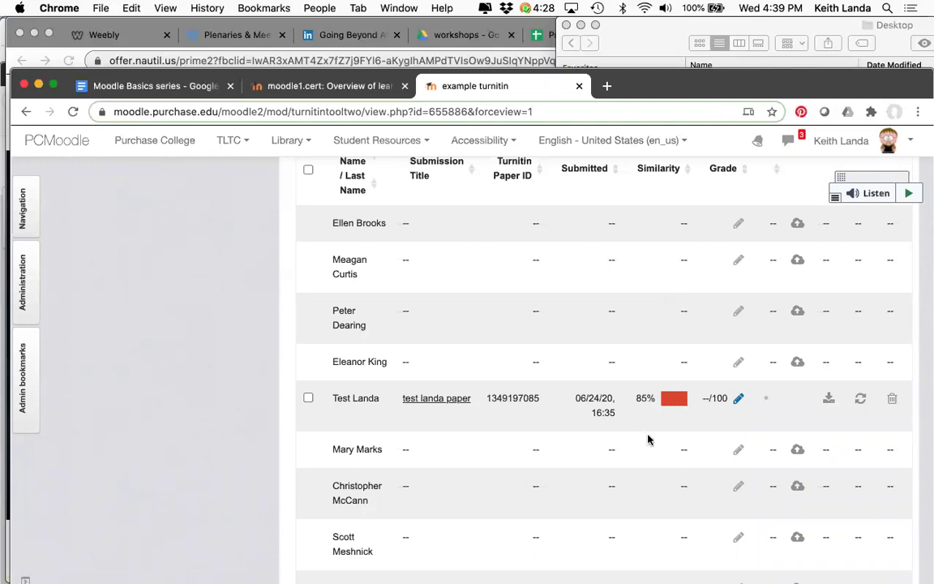
scroll(646, 438, "up", 5)
scroll(650, 439, "up", 3)
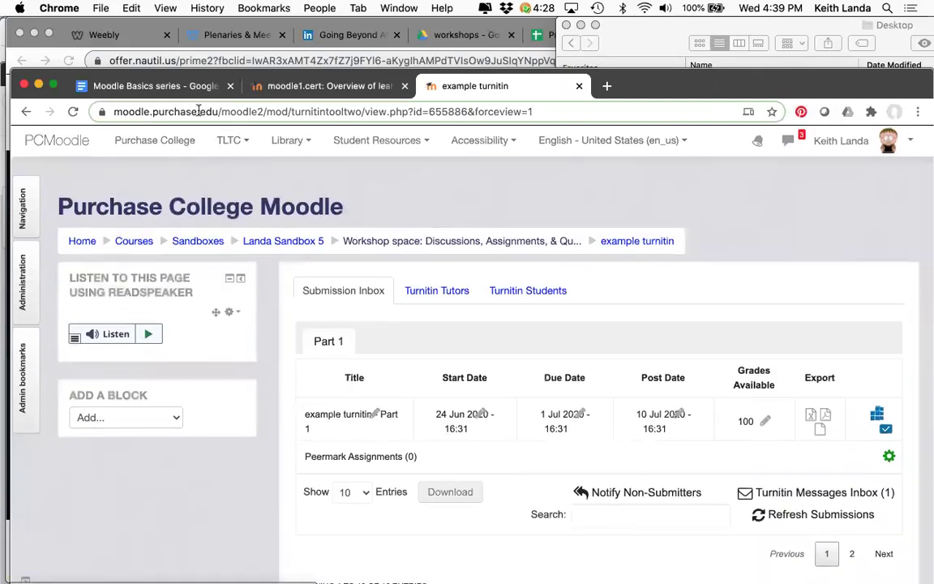
Step: Scroll the Moodle Basics series outline to its Turnitin activity and Forum activity sections
left_click(162, 88)
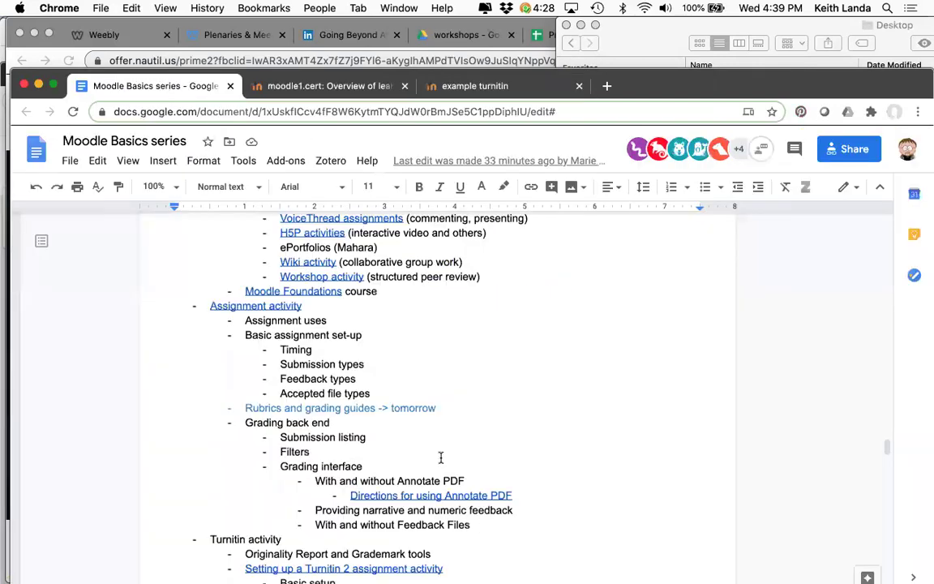
scroll(440, 457, "up", 3)
scroll(440, 457, "down", 4)
scroll(377, 352, "down", 1)
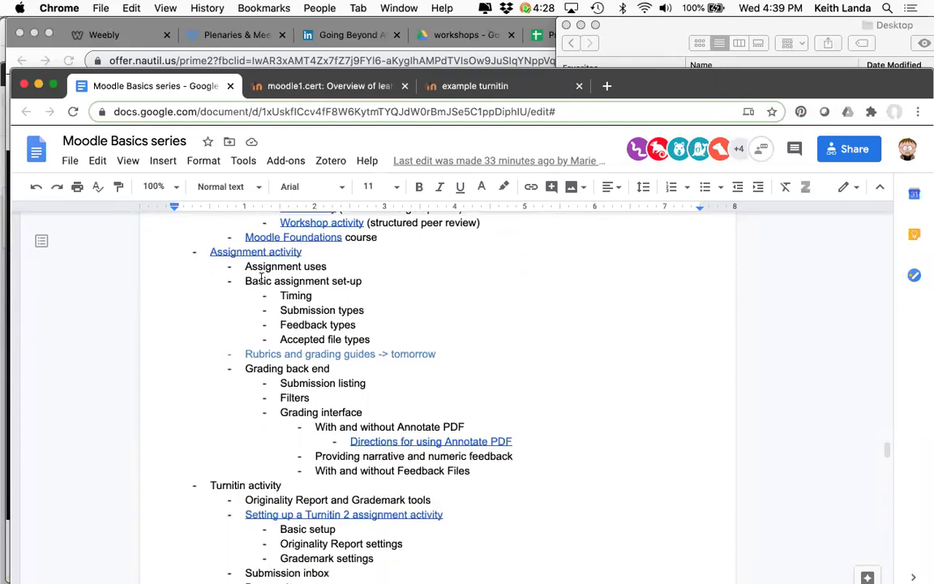
scroll(213, 288, "down", 3)
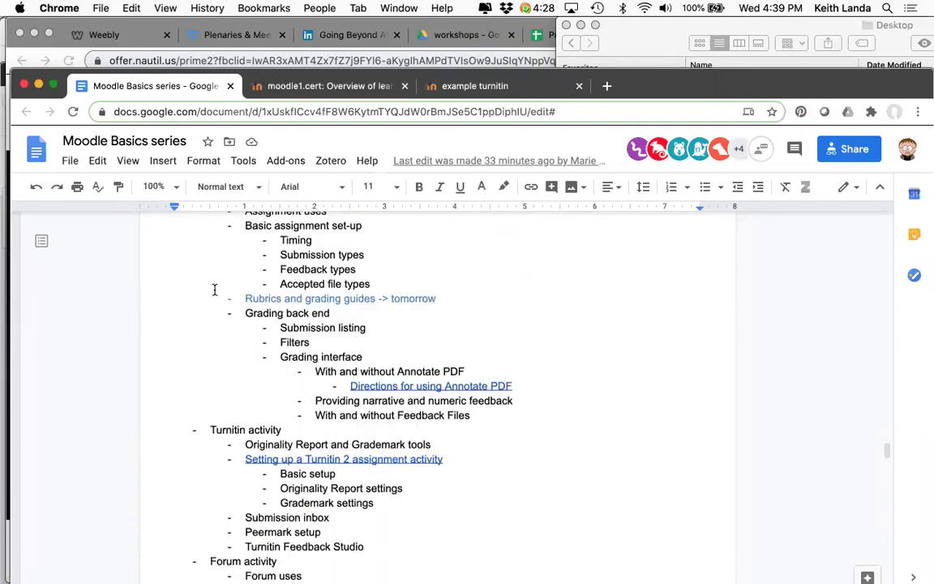
scroll(219, 399, "down", 3)
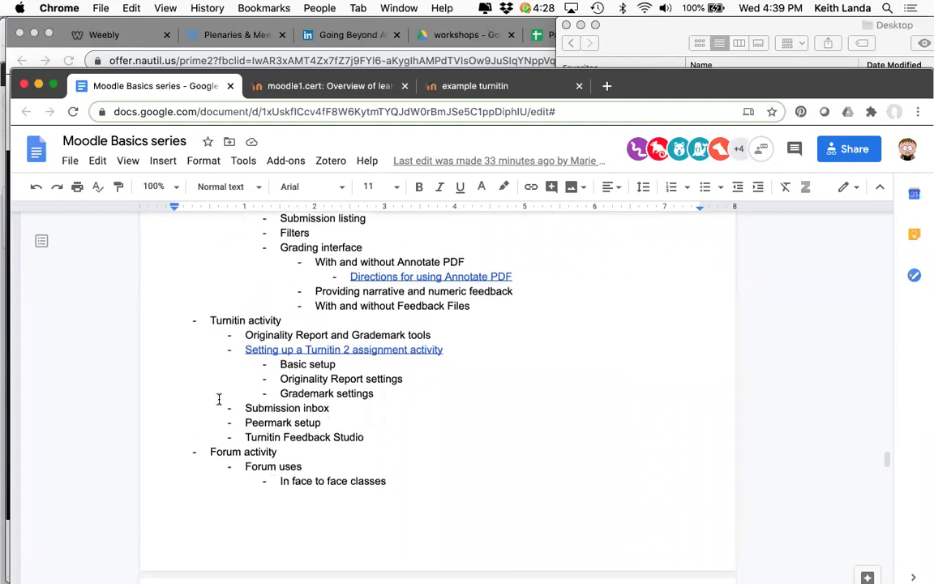
scroll(219, 399, "up", 1)
scroll(219, 399, "down", 2)
scroll(219, 399, "down", 2)
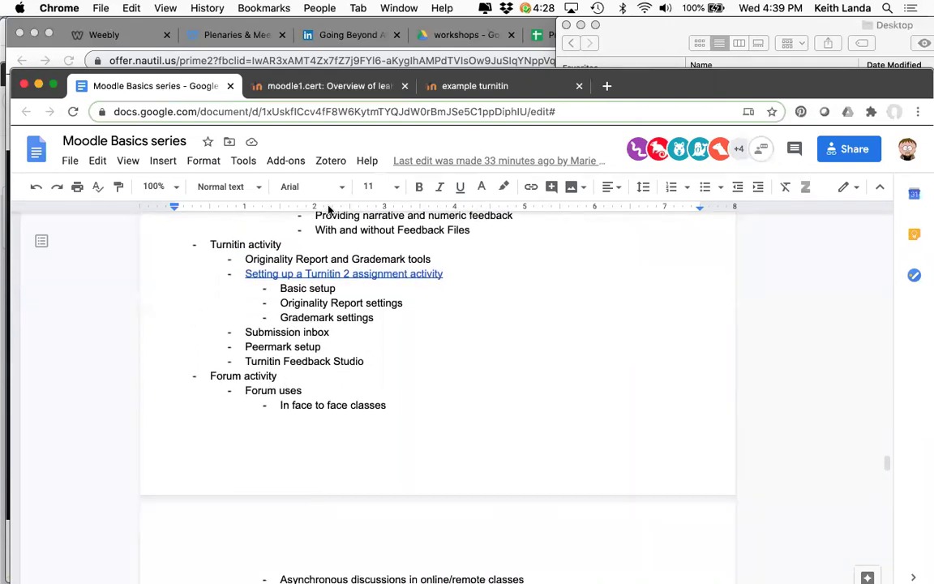
left_click(478, 85)
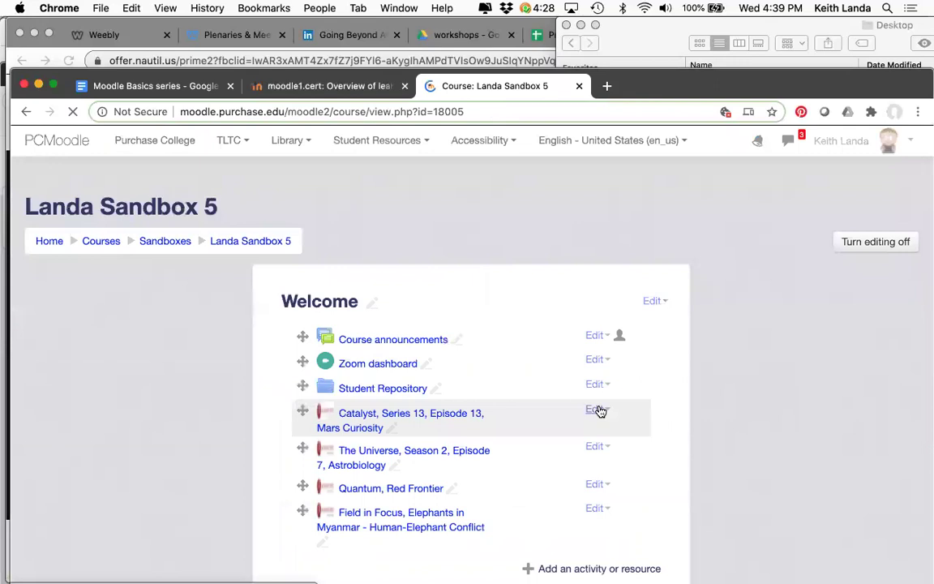
Step: Scroll down the Landa Sandbox 5 course page toward the Workshop space section
scroll(600, 412, "down", 5)
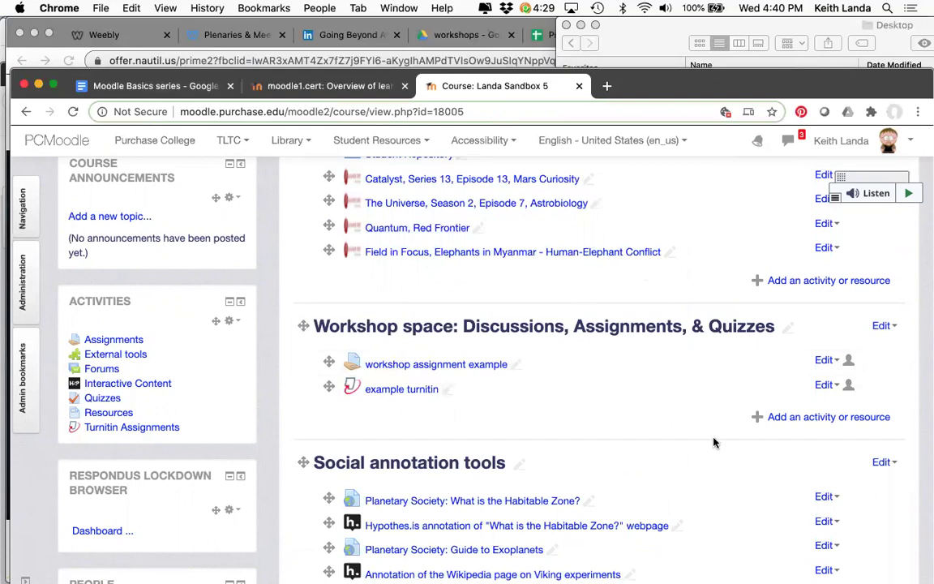
Step: Add a Forum activity to the Workshop space: Discussions, Assignments, & Quizzes section
left_click(793, 419)
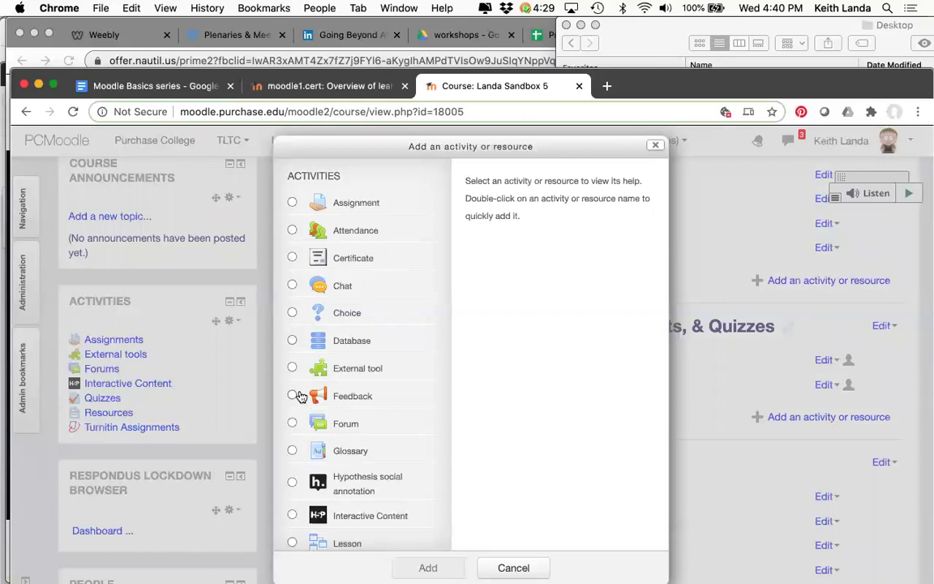
left_click(293, 425)
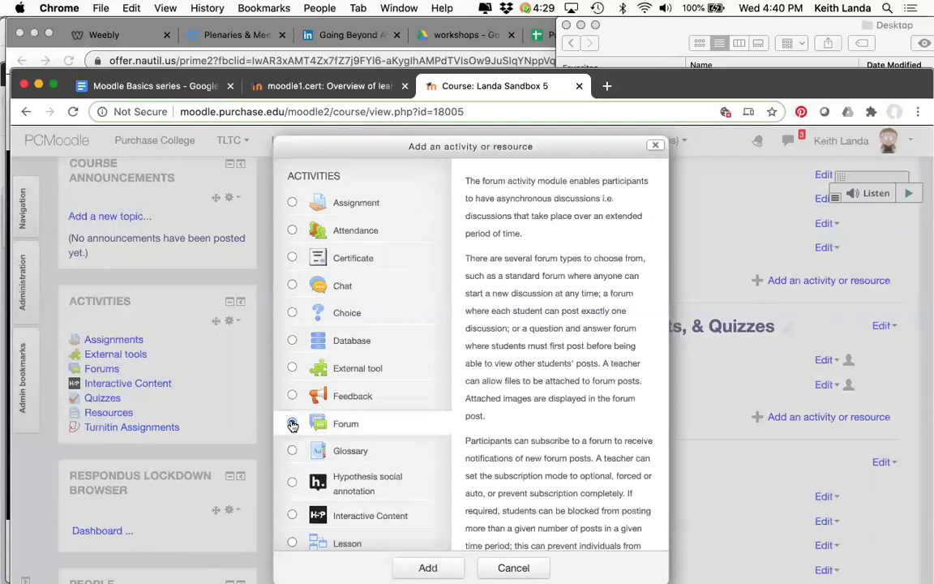
left_click(425, 569)
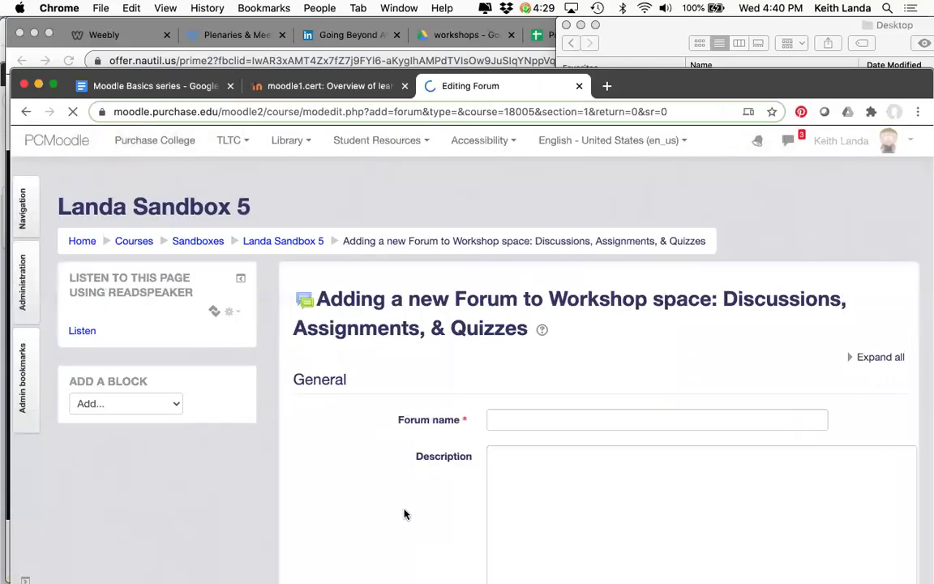
scroll(404, 511, "down", 3)
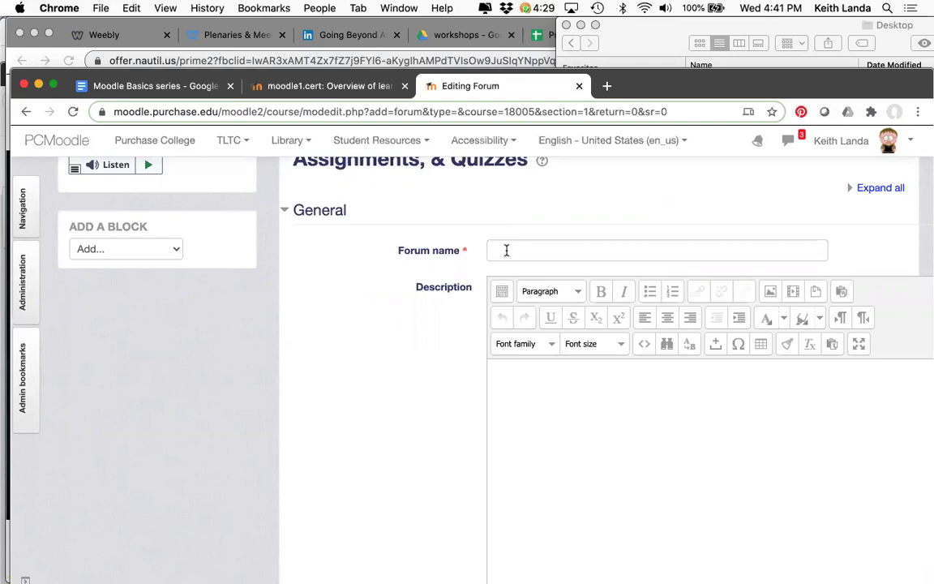
Step: Enter 'example forum activity' as the forum name, correcting a typo along the way
left_click(506, 253)
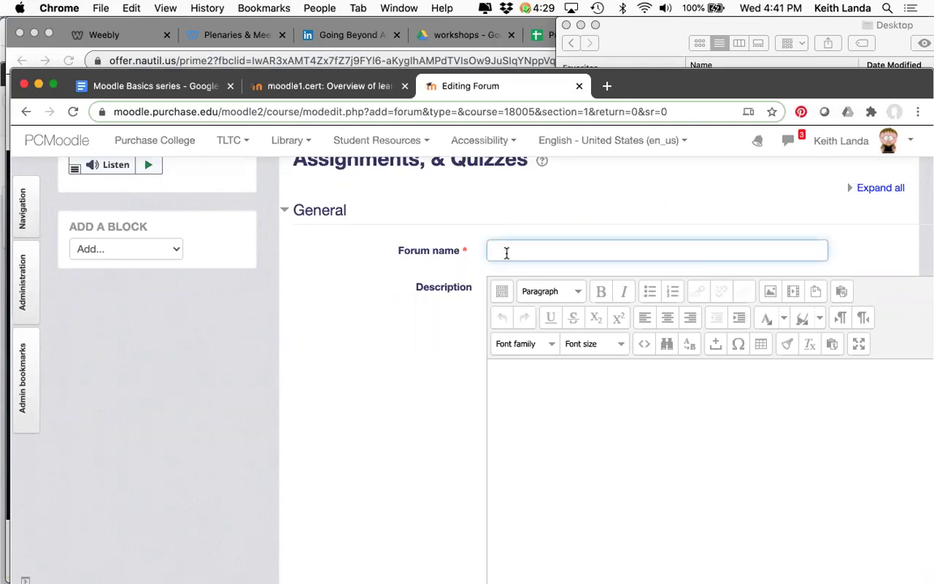
type("example forum ac")
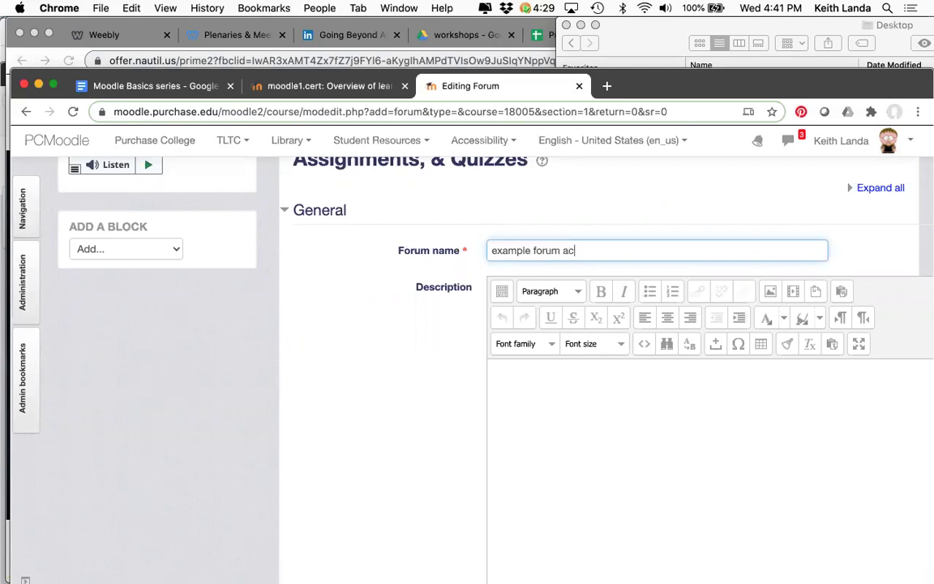
type("tibv")
key("BackSpace")
key("BackSpace")
type("vity")
scroll(452, 390, "down", 1)
scroll(451, 390, "down", 10)
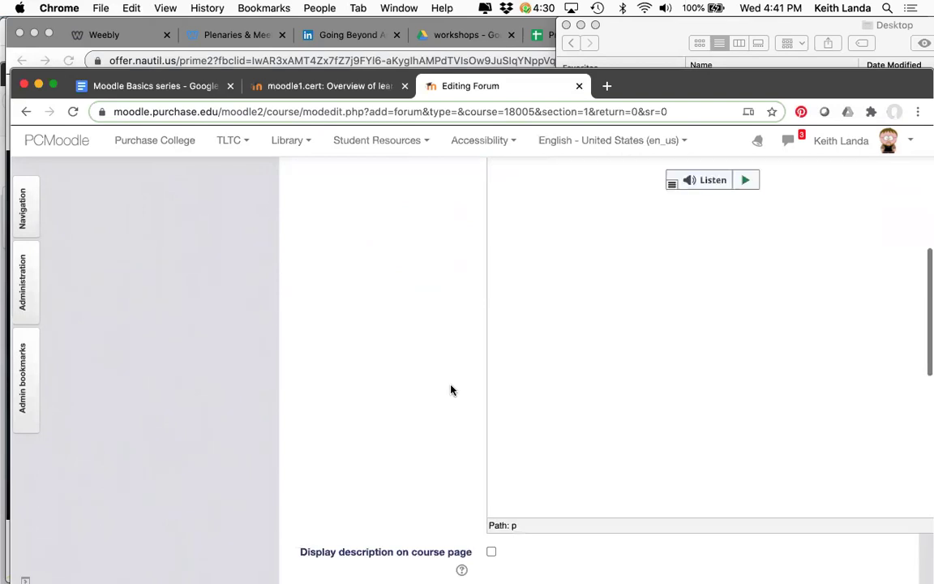
scroll(452, 391, "down", 5)
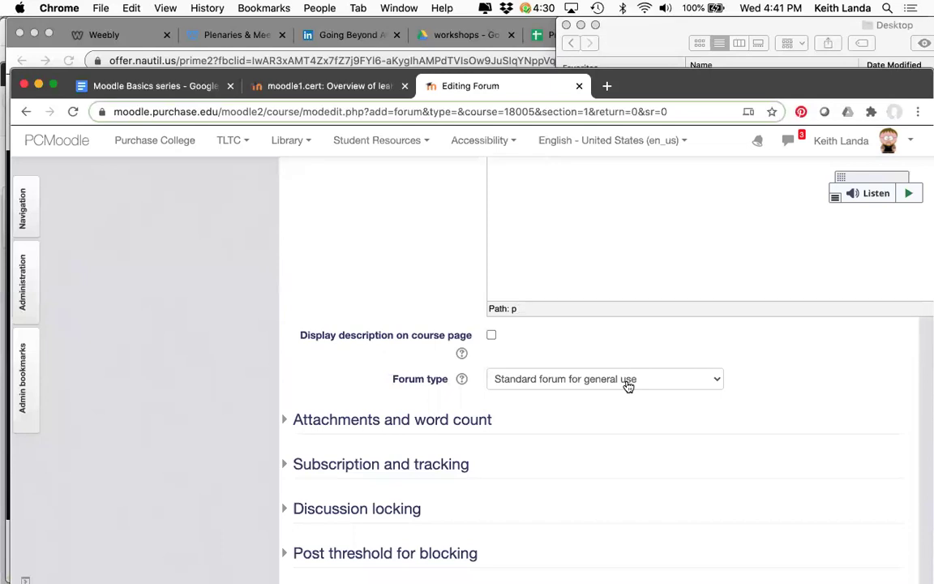
left_click(628, 387)
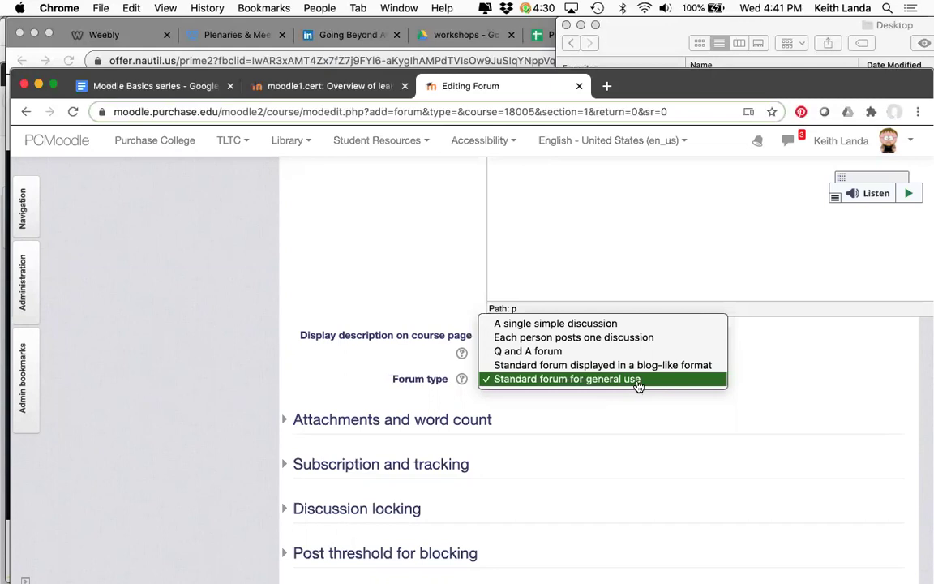
left_click(637, 385)
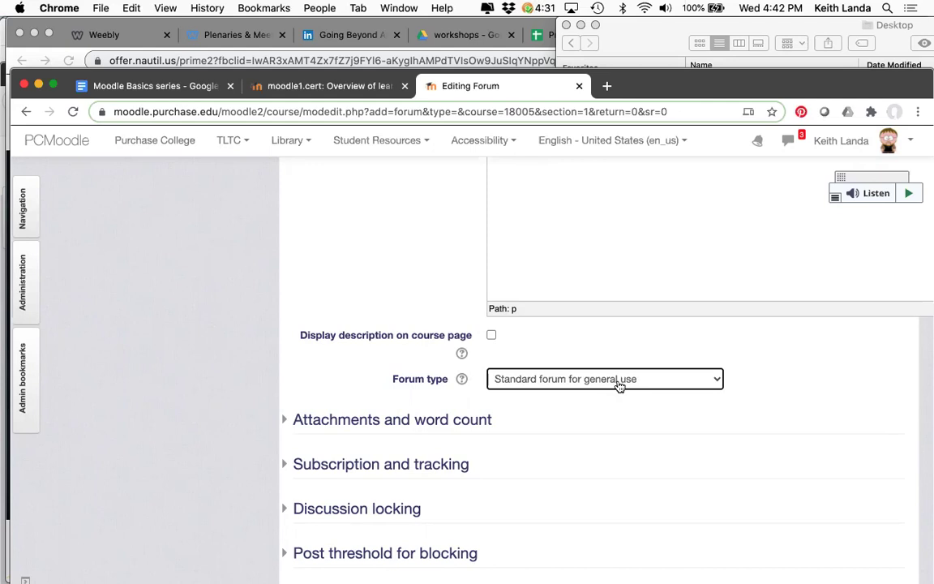
left_click(620, 384)
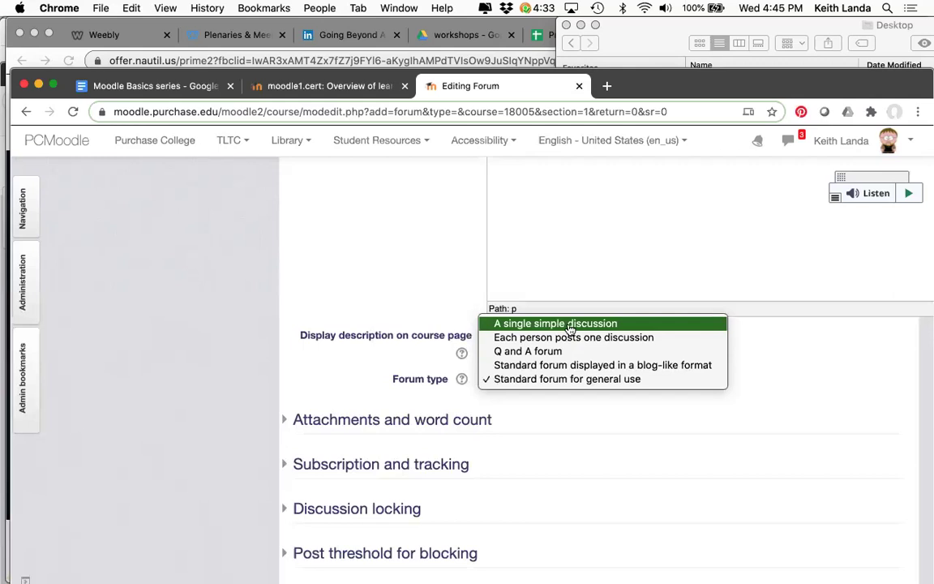
left_click(570, 325)
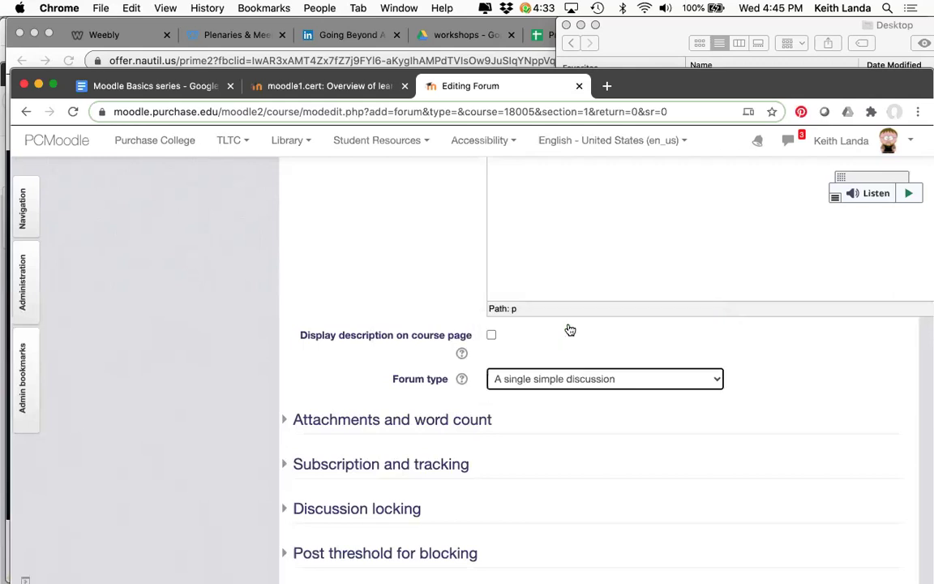
scroll(569, 330, "up", 5)
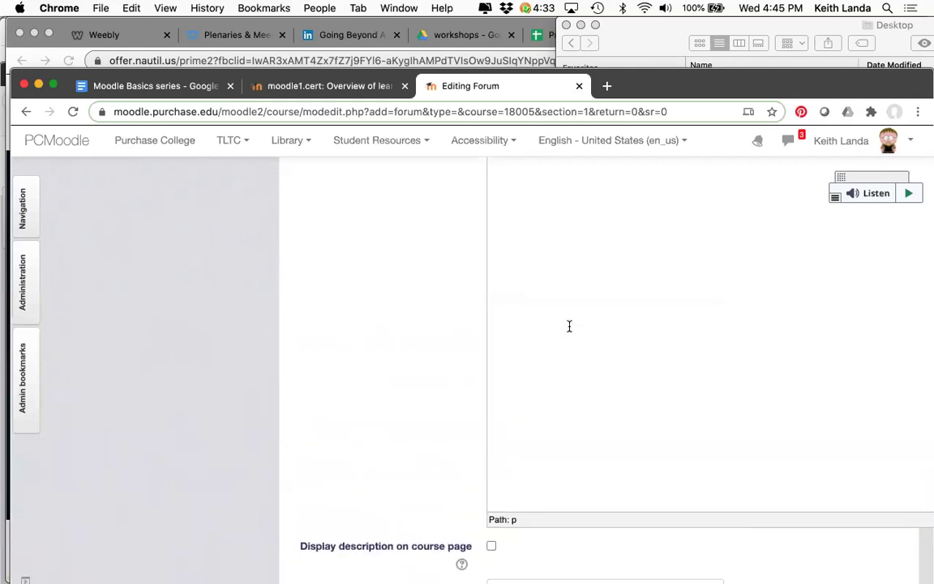
scroll(569, 326, "up", 3)
type("m,,,mm jf lak jfljal")
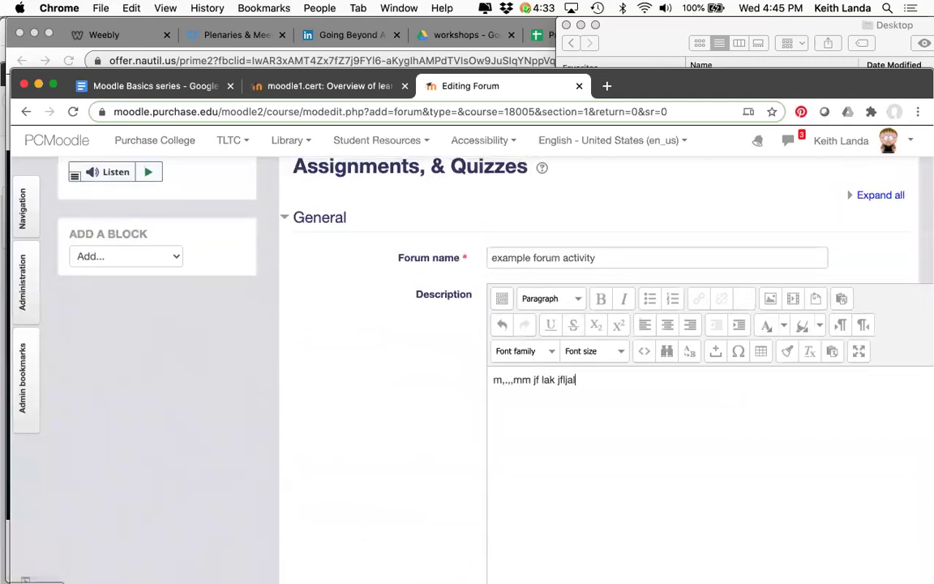
type(" jak jk jk L")
scroll(471, 369, "down", 10)
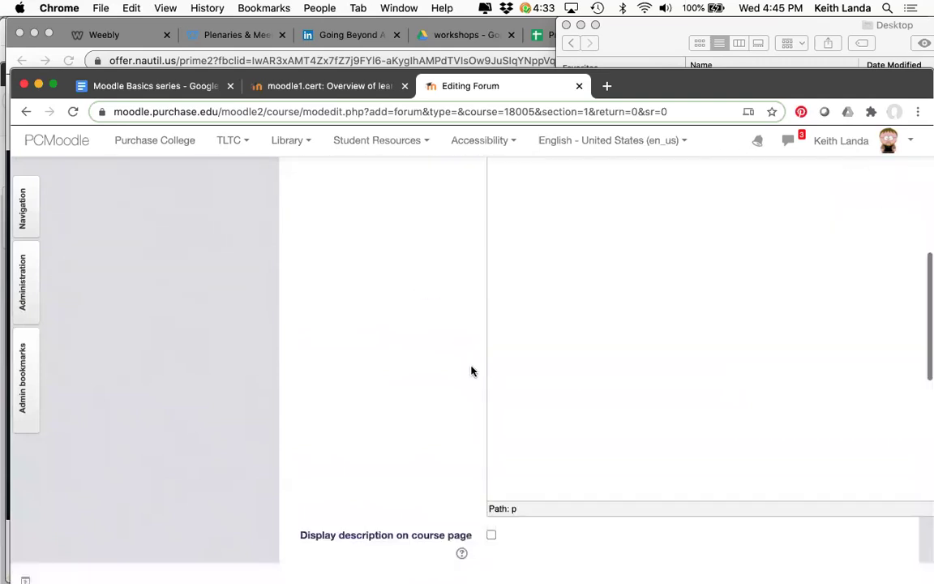
scroll(473, 371, "down", 1)
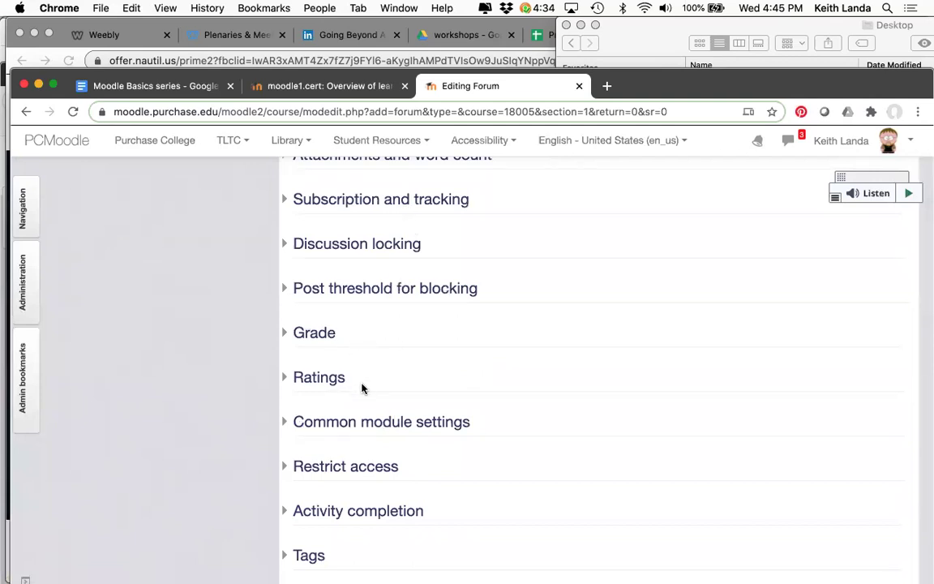
scroll(474, 423, "down", 3)
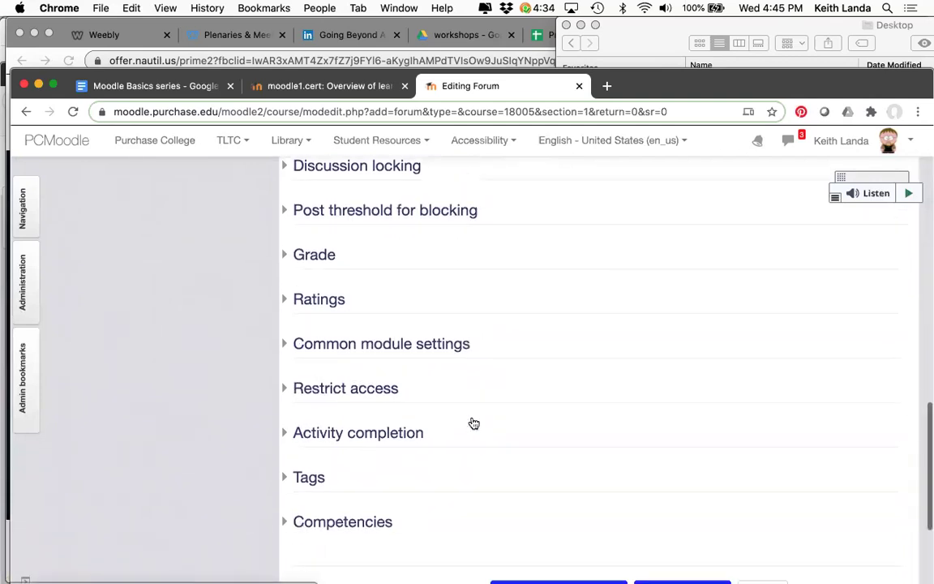
scroll(527, 415, "down", 2)
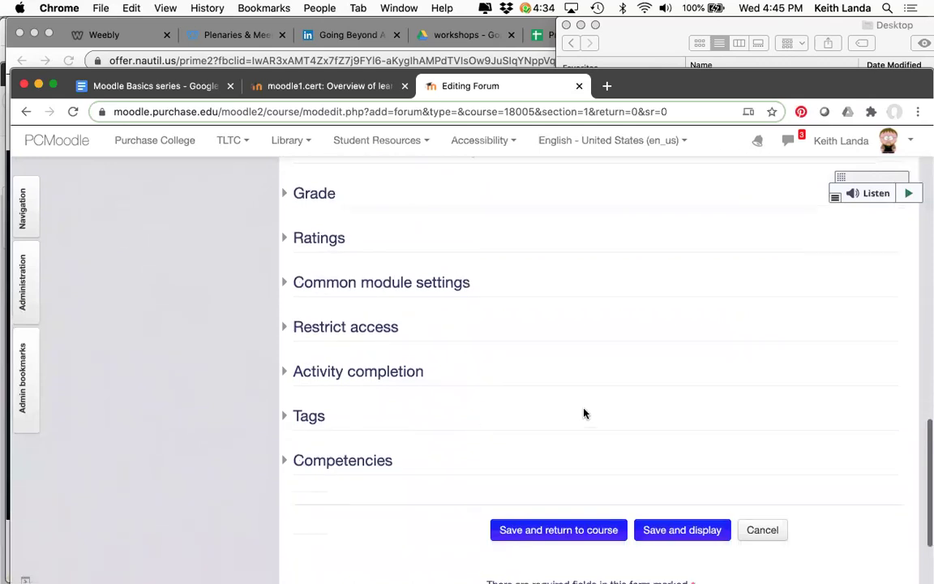
left_click(693, 534)
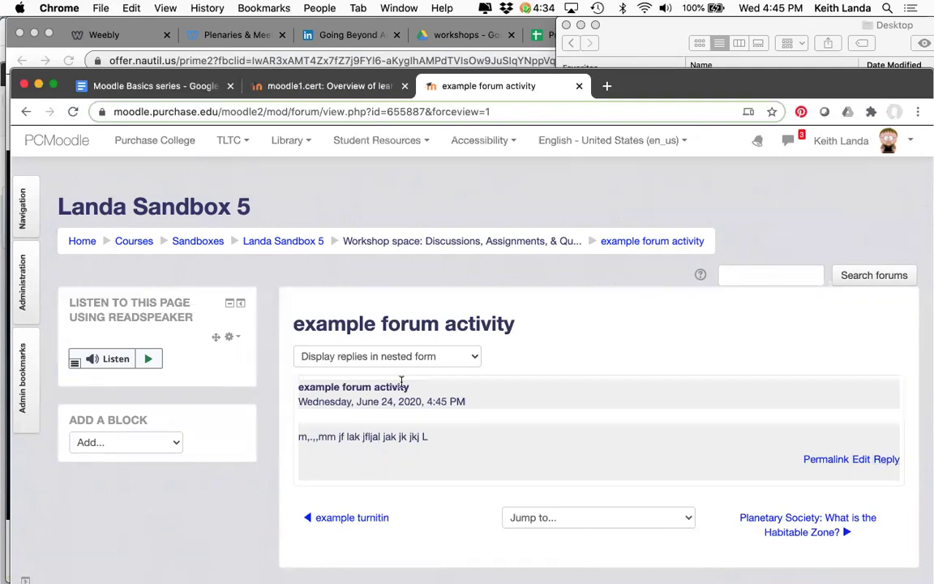
Step: Return to the Landa Sandbox 5 course and scroll to Workshop space, now listing example forum activity
left_click(306, 243)
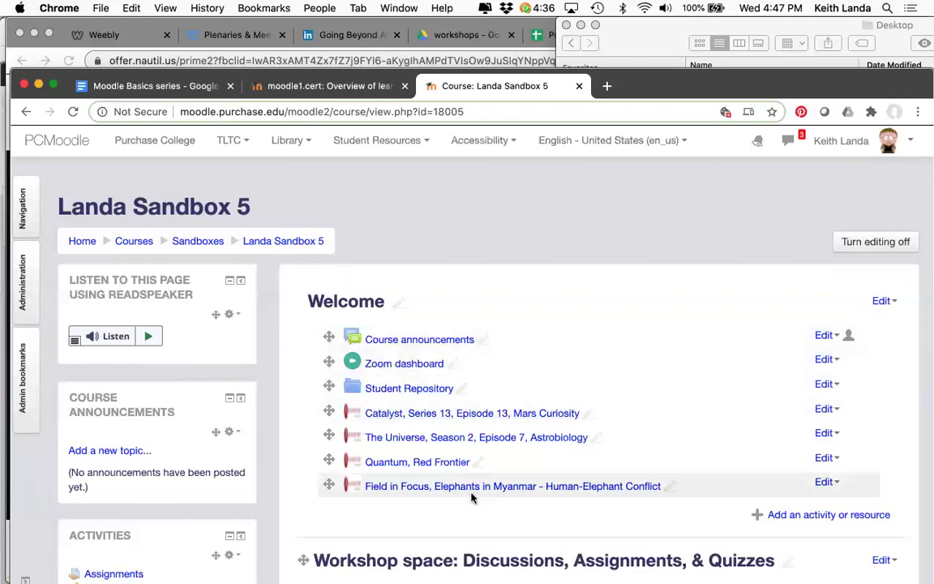
scroll(471, 498, "down", 5)
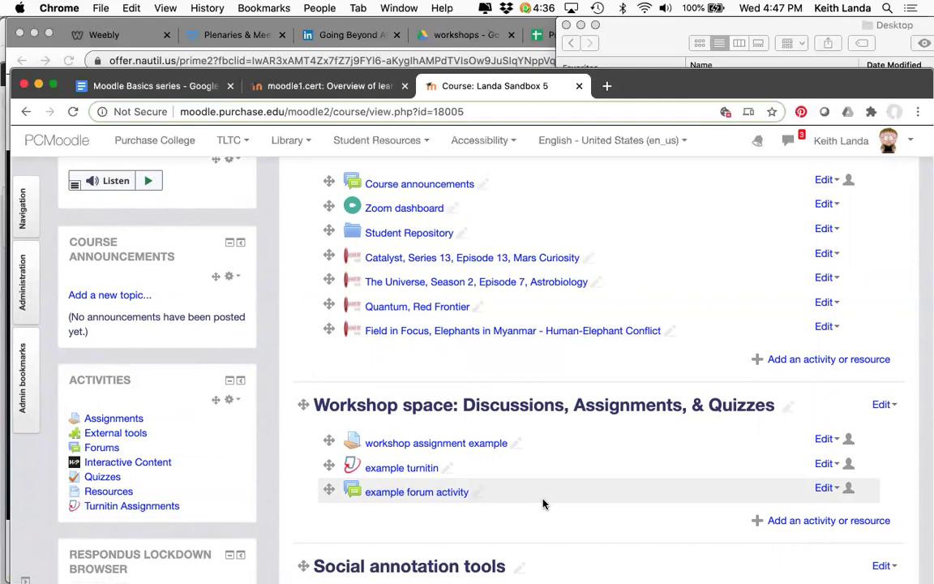
scroll(541, 503, "down", 1)
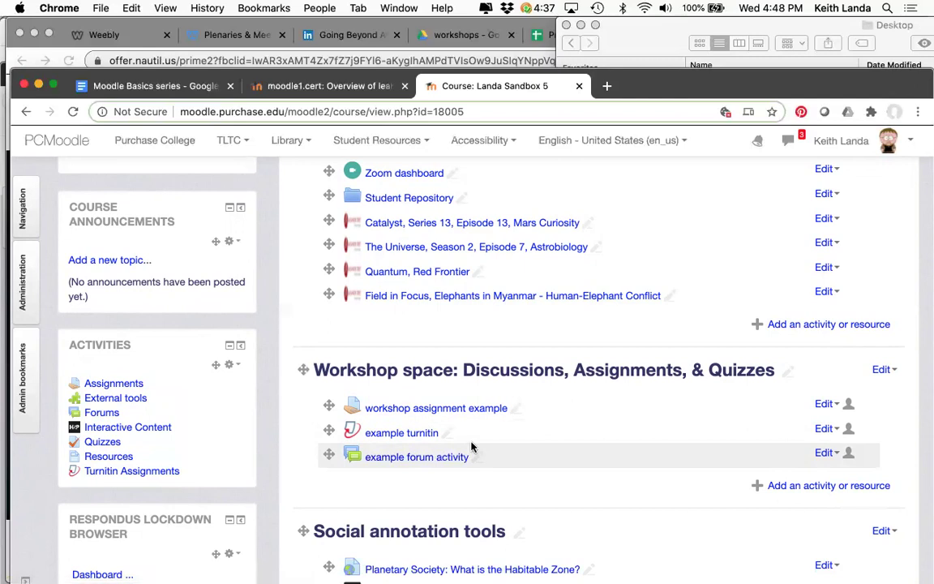
scroll(472, 446, "up", 1)
scroll(472, 446, "down", 2)
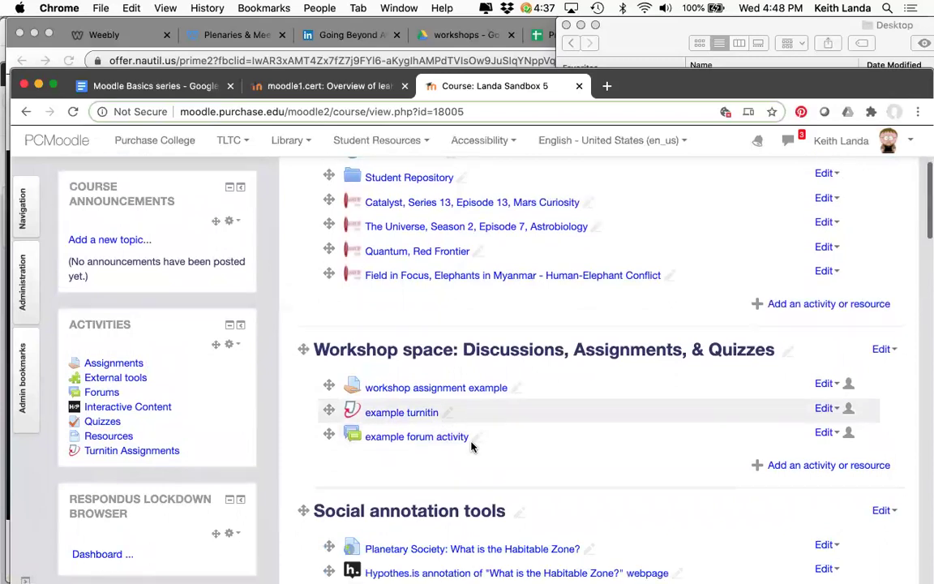
Step: Scroll the Moodle Basics series doc to the Quiz activity outline
left_click(162, 87)
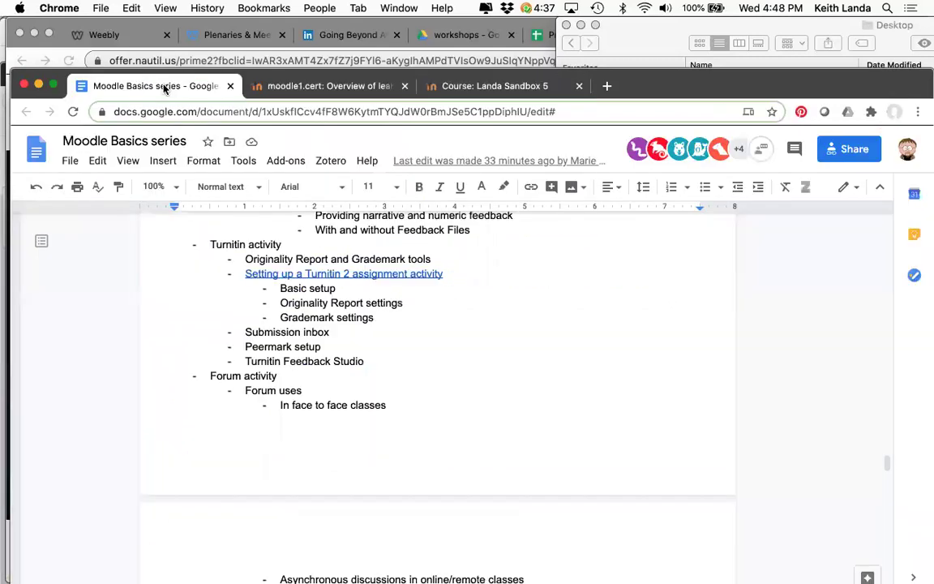
scroll(298, 461, "up", 2)
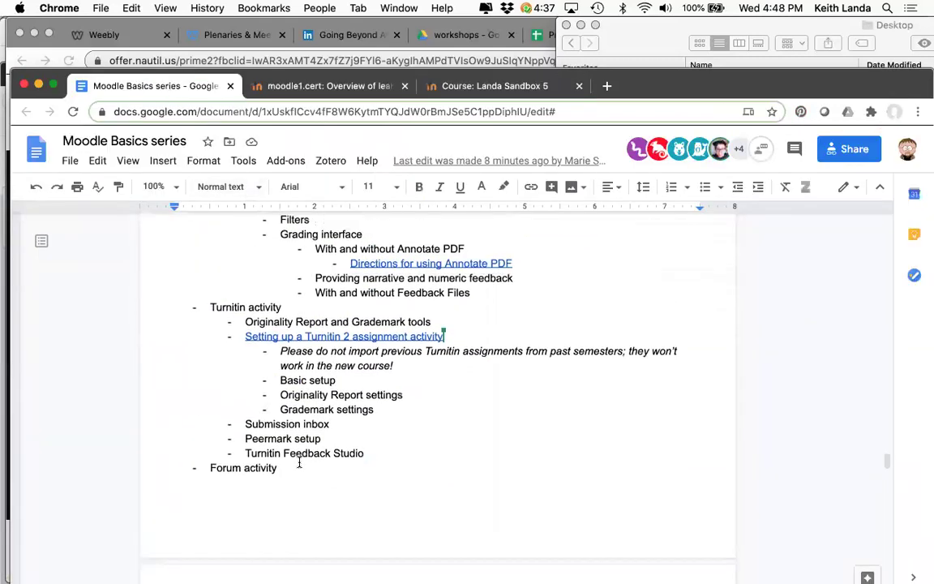
scroll(299, 462, "down", 10)
scroll(299, 463, "down", 5)
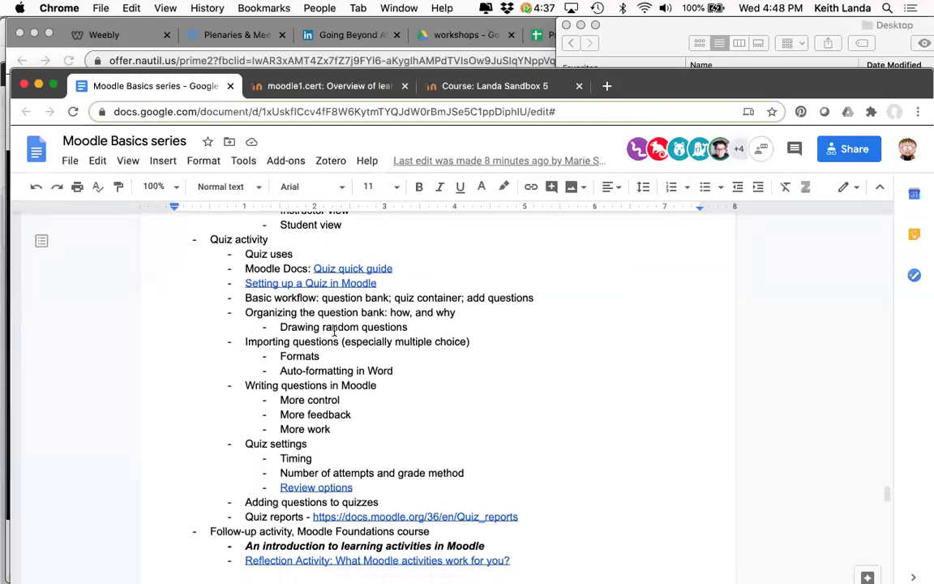
Step: Highlight the quiz container and add questions phrases of Basic workflow, then return to Moodle
left_click_drag(244, 298, 534, 298)
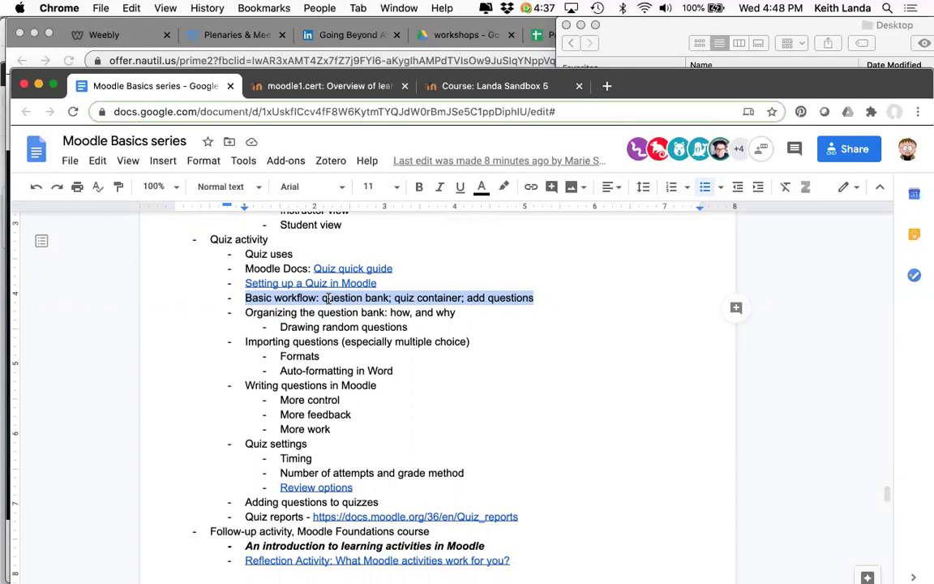
left_click(417, 298)
left_click_drag(393, 298, 463, 299)
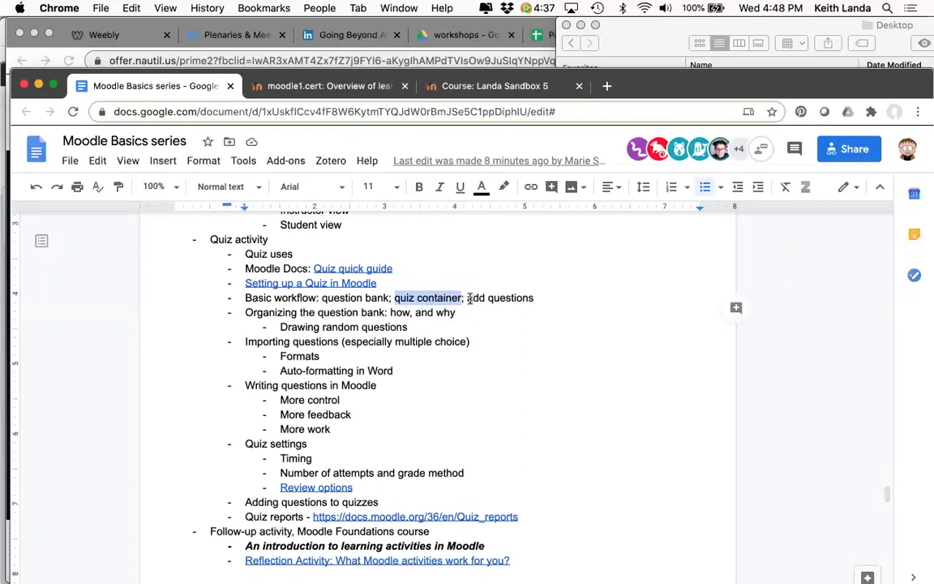
left_click_drag(464, 299, 534, 299)
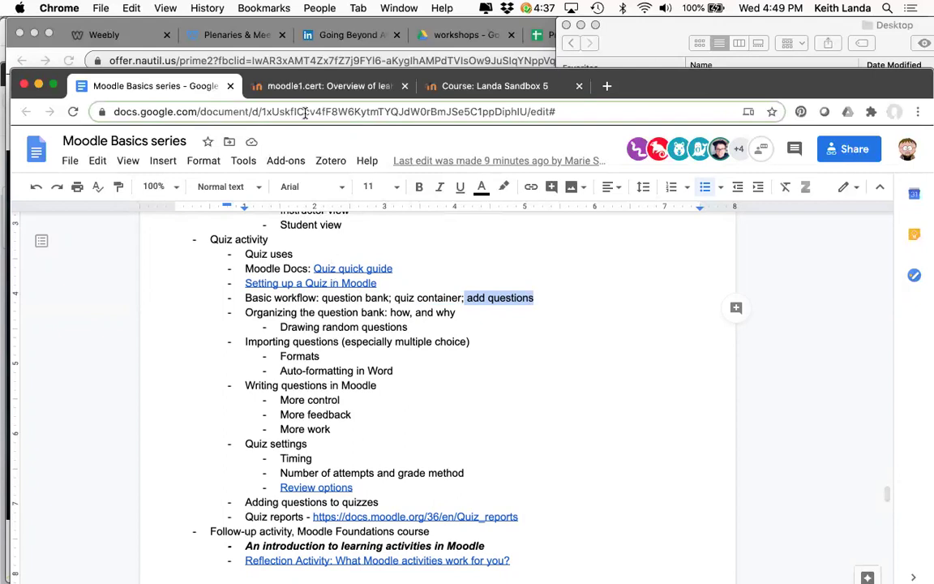
left_click(473, 89)
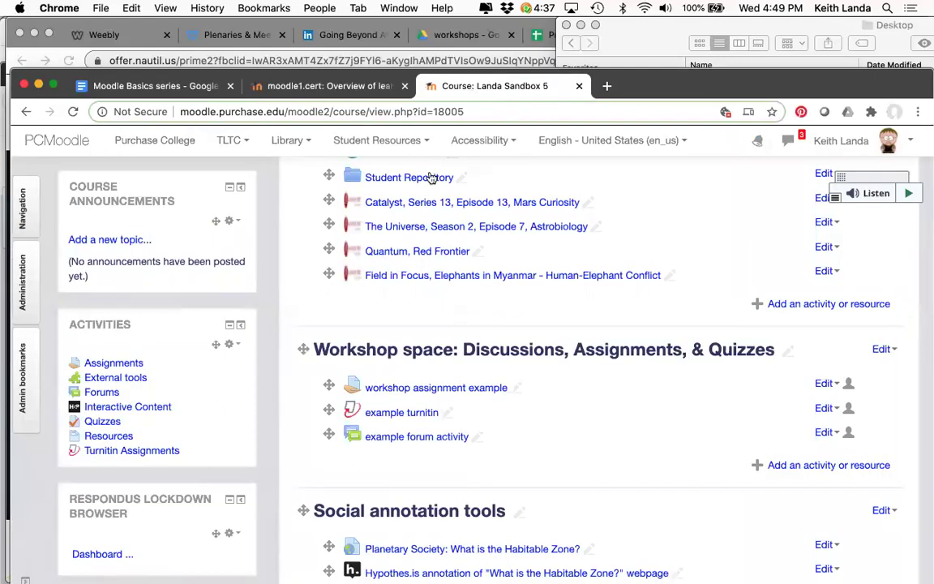
Step: Open the Categories page under Question bank in the course Administration dock
scroll(383, 276, "down", 1)
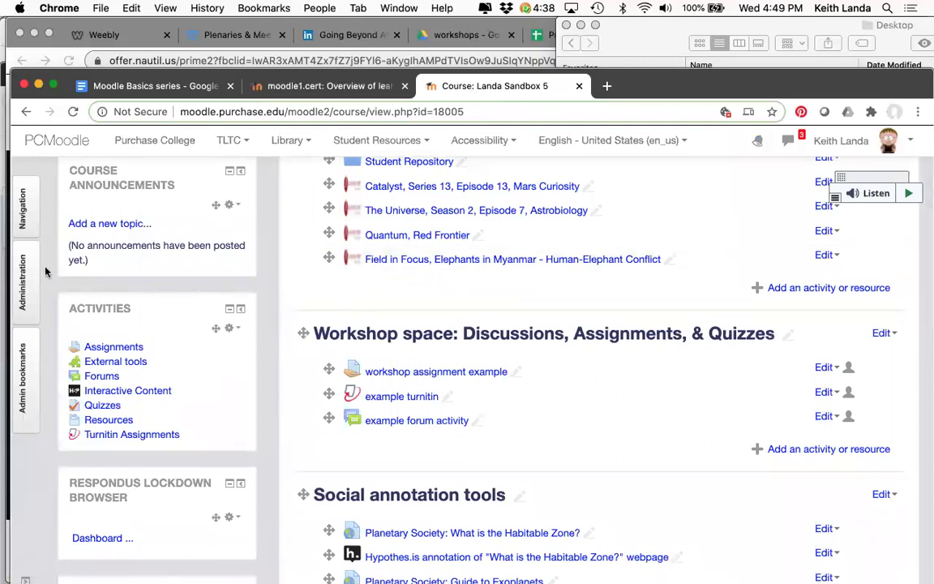
mouse_move(21, 276)
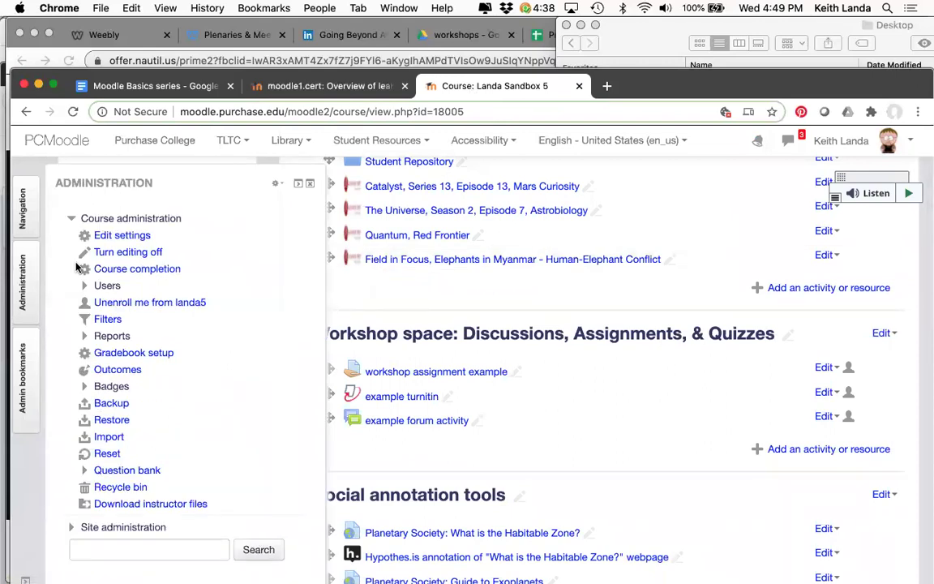
left_click(85, 470)
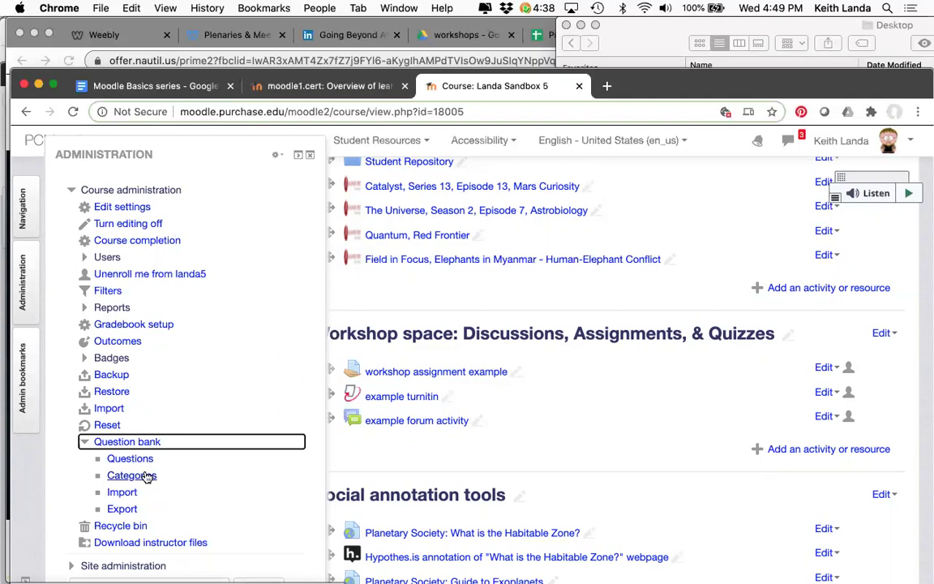
left_click(27, 266)
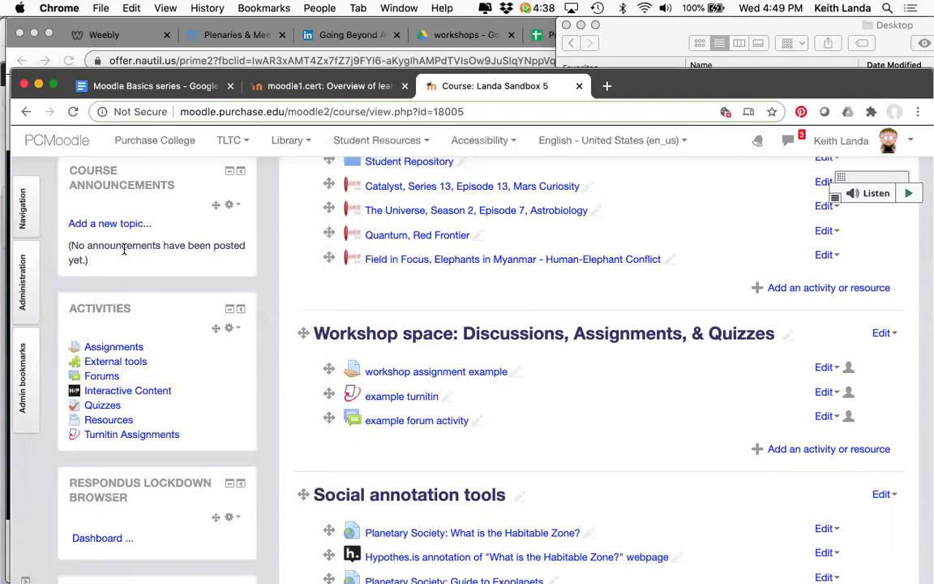
left_click(29, 275)
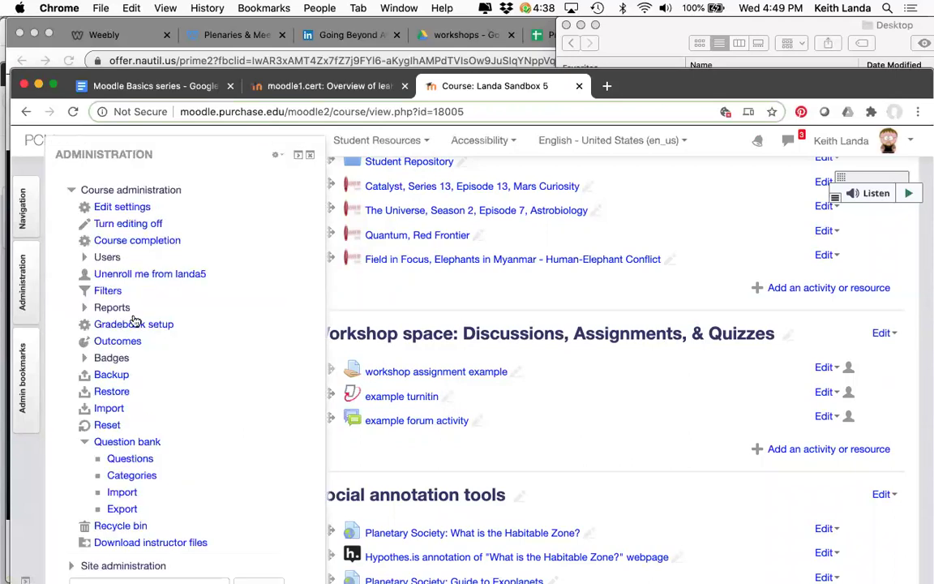
left_click(130, 477)
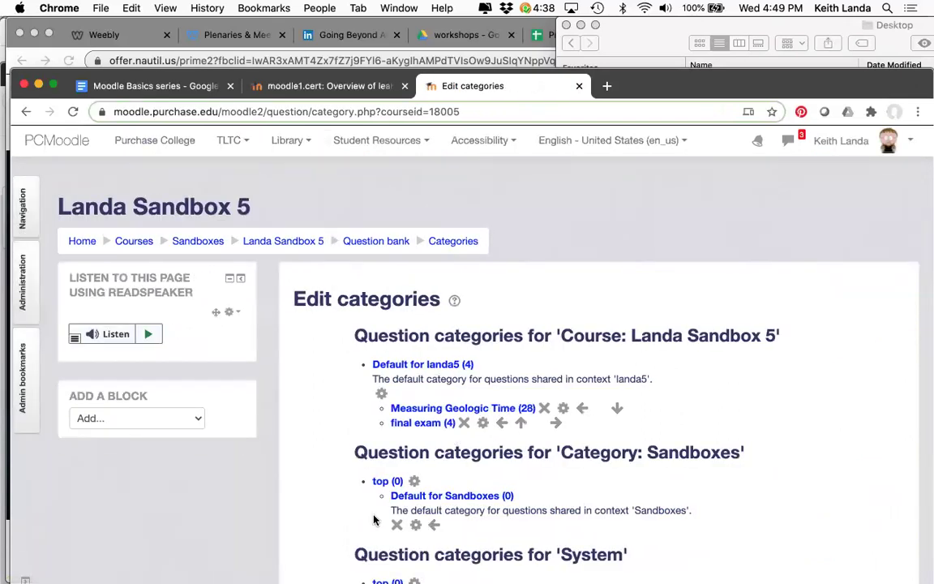
Step: Add a question category named 'What is life?' under Default for landa5
scroll(375, 520, "down", 5)
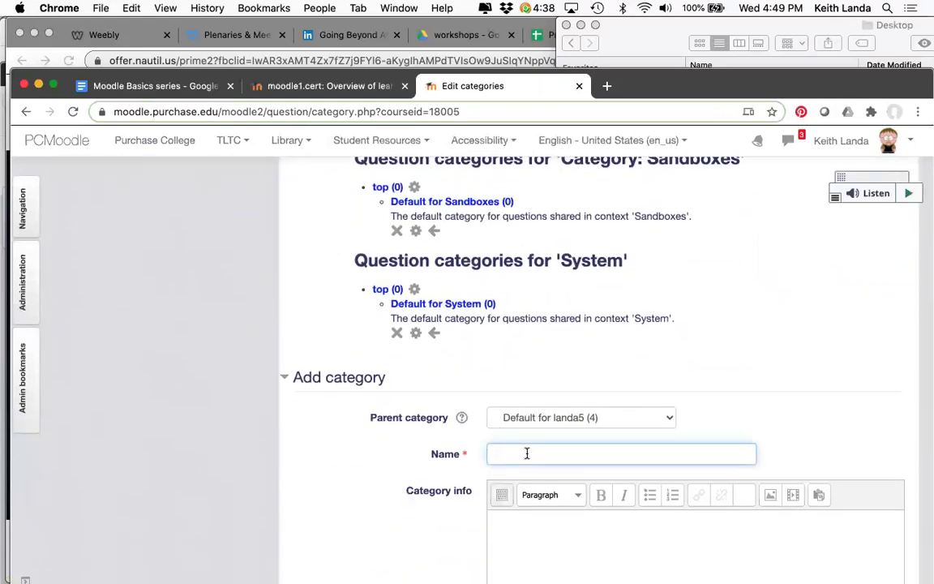
type("WHAT")
key("BackSpace")
key("BackSpace")
key("BackSpace")
type("Wha")
scroll(428, 482, "down", 2)
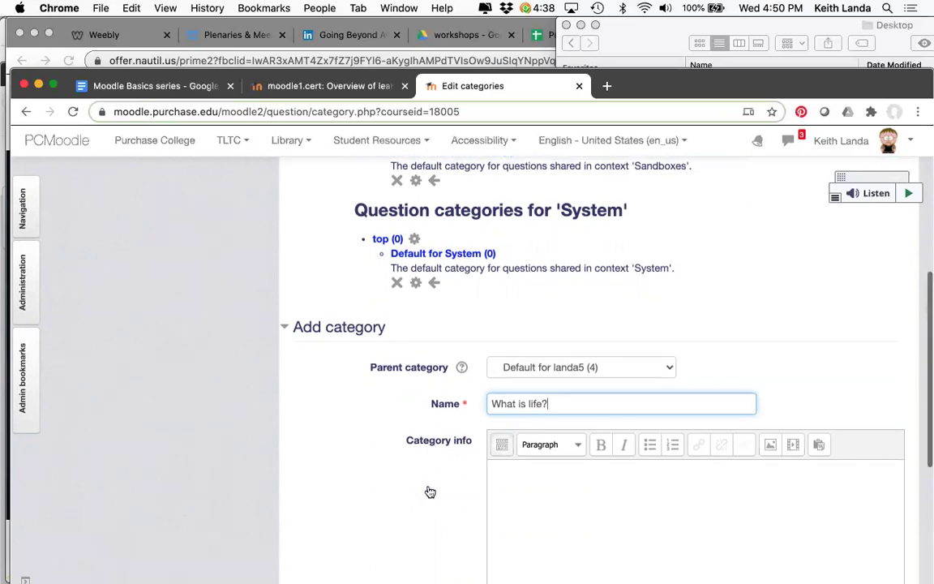
scroll(430, 490, "down", 6)
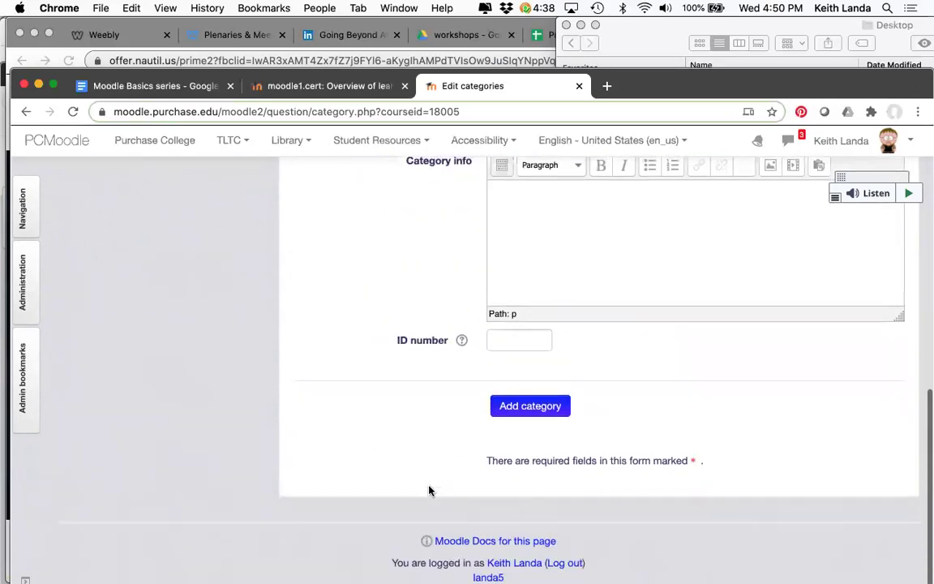
left_click(530, 405)
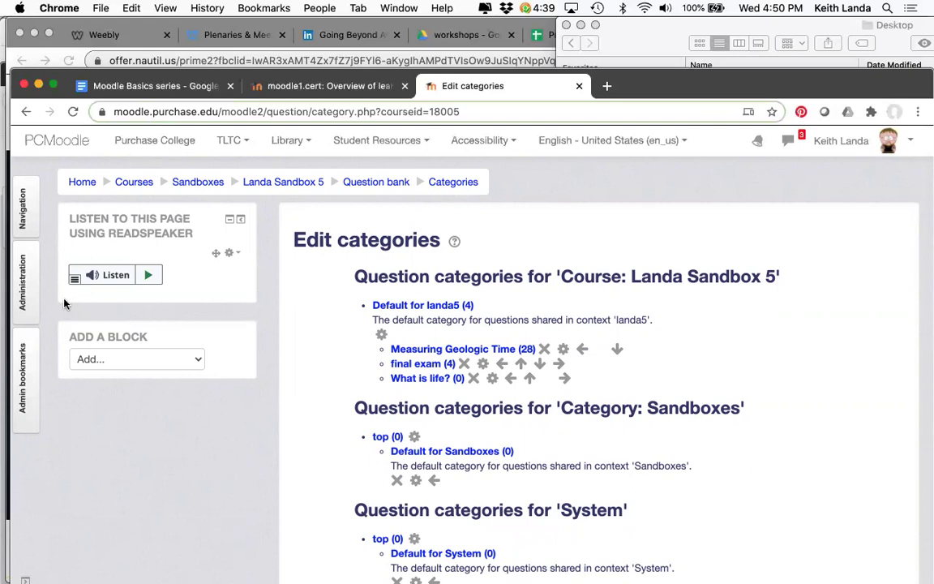
left_click(22, 302)
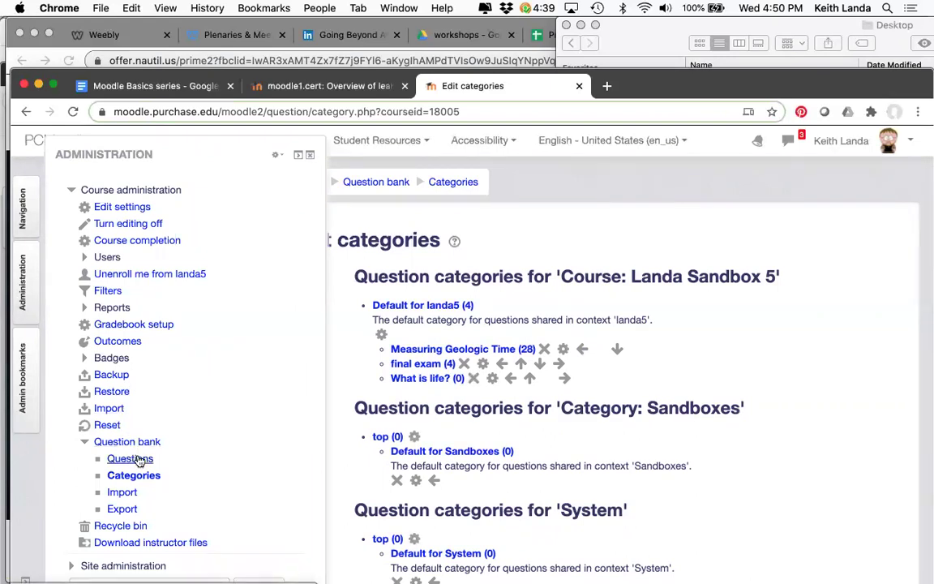
Step: Open what is life.txt from the Finder Desktop in TextEdit and enlarge its window
key("super+Tab")
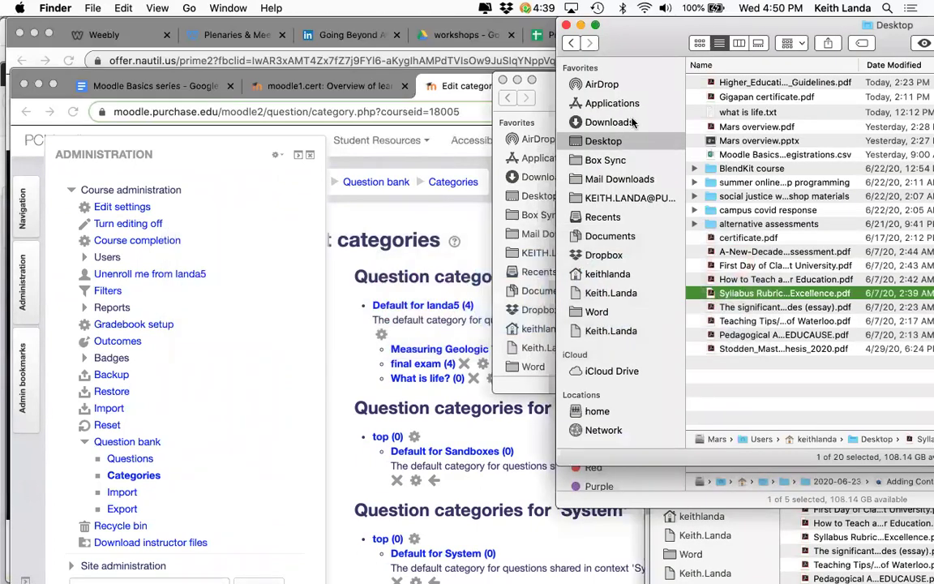
left_click_drag(667, 50, 618, 192)
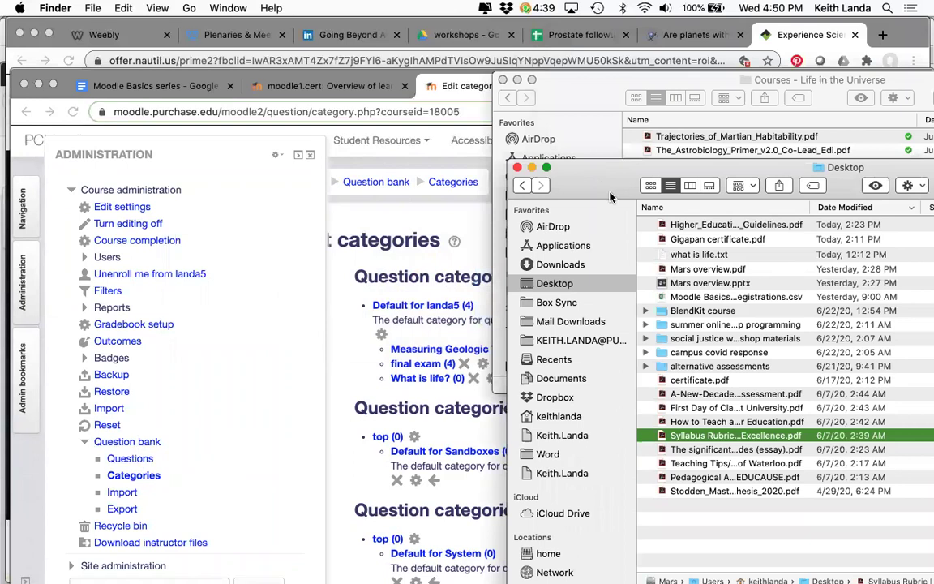
double_click(663, 256)
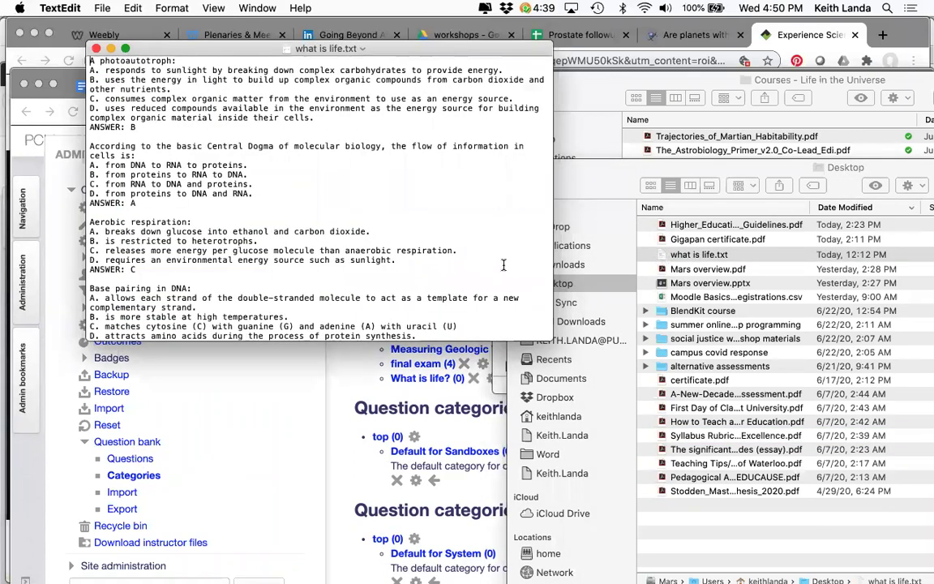
left_click_drag(553, 339, 744, 504)
left_click_drag(598, 40, 714, 156)
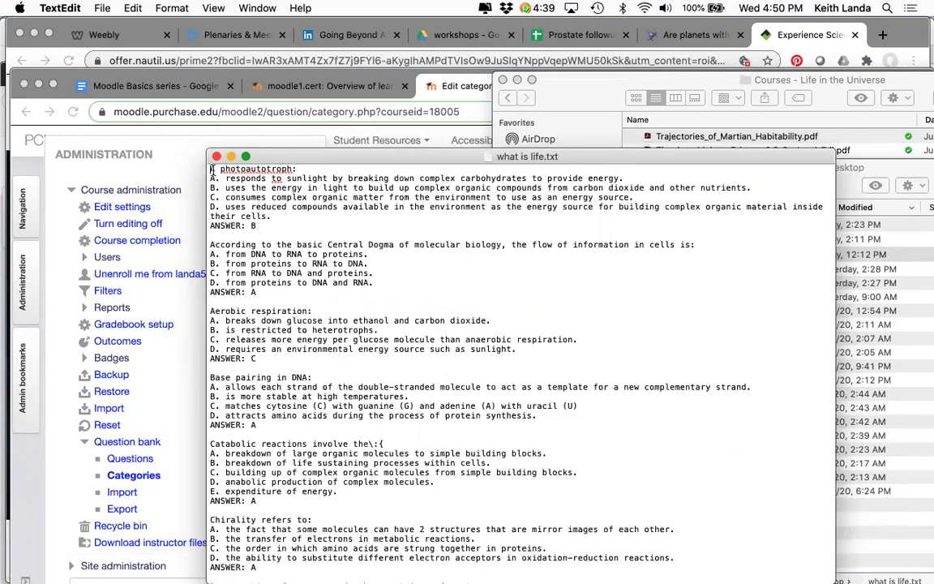
Step: Select the photoautotroph question's A–D answer choices, then bring Moodle's categories page forward
left_click_drag(209, 170, 203, 224)
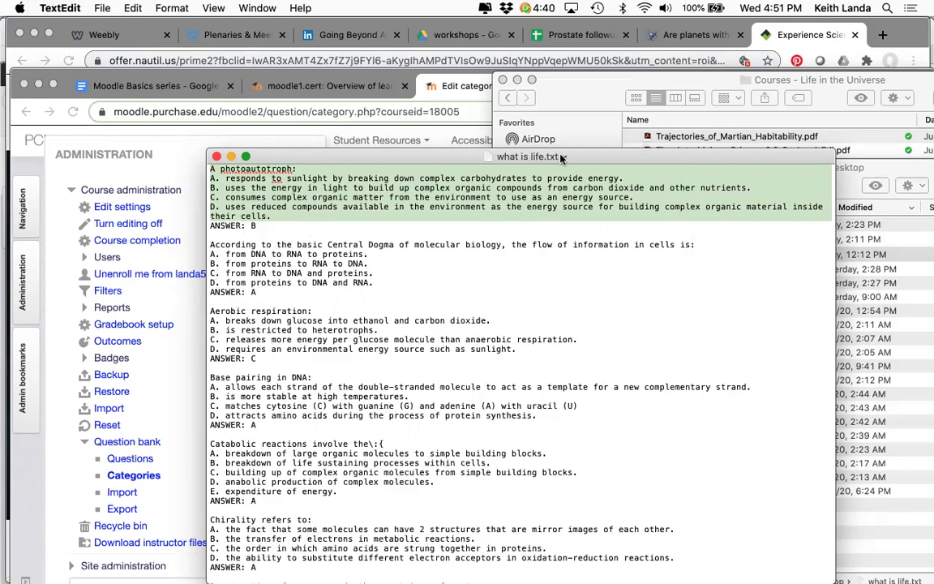
left_click(69, 408)
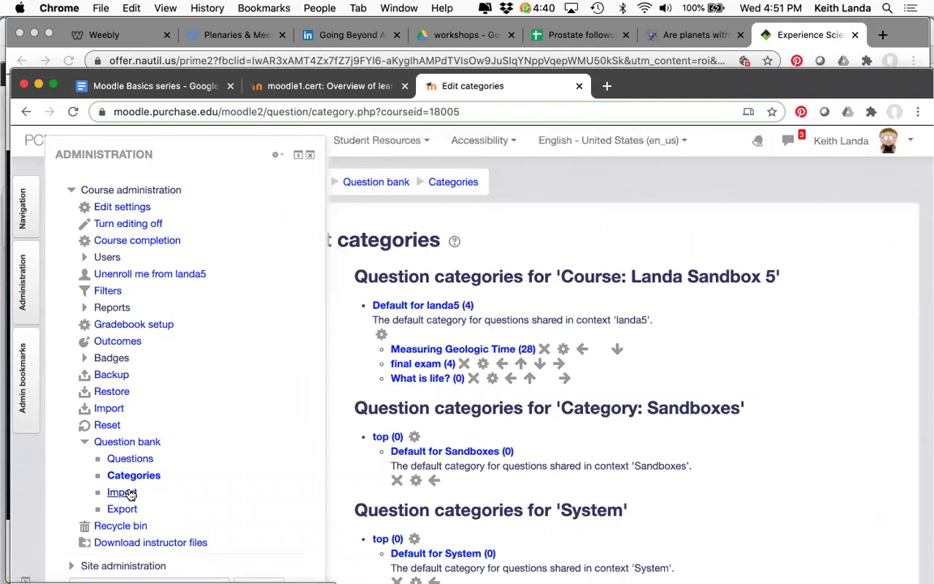
Step: Open Import questions from file, choose Aiken format and show its help note
left_click(122, 492)
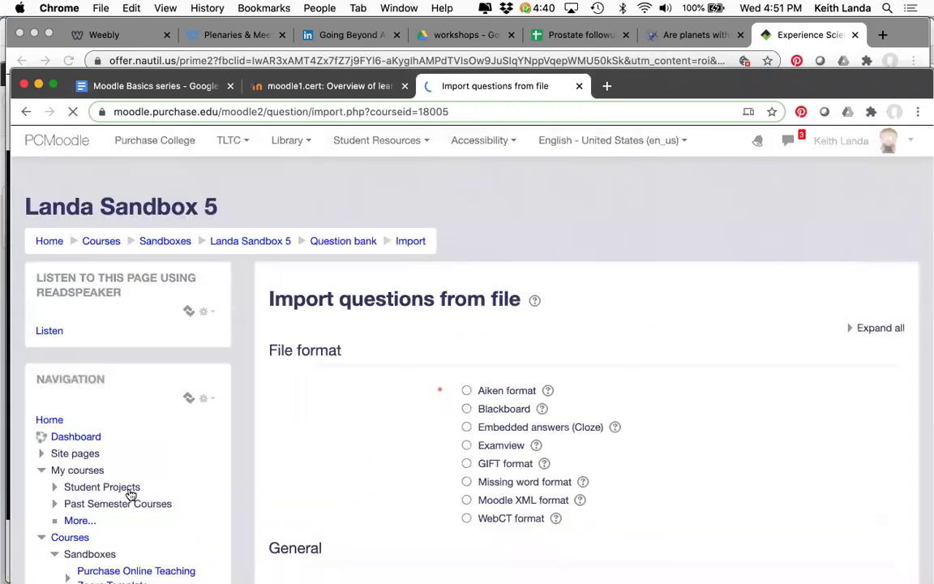
left_click(492, 393)
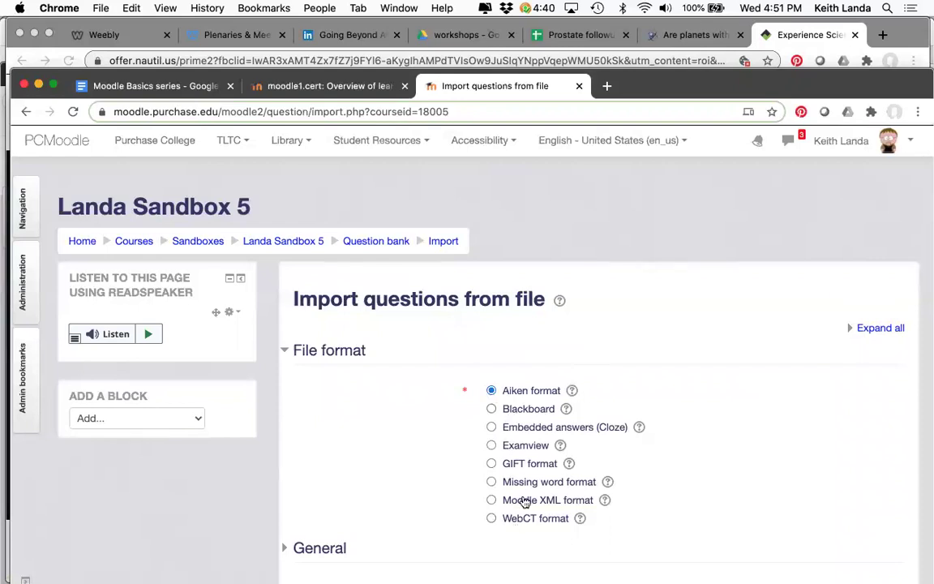
left_click(573, 391)
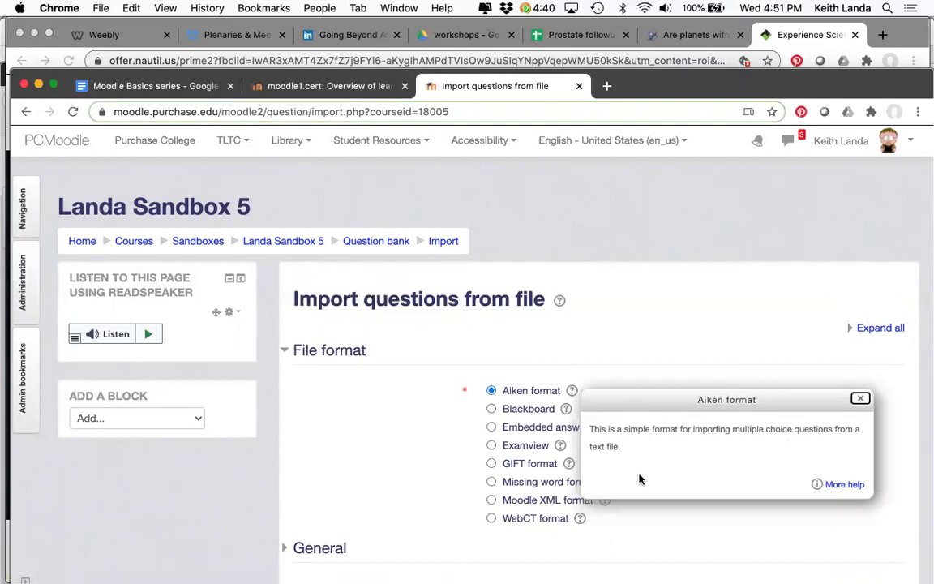
Step: Read through the MoodleDocs Aiken format page and its example questions, then close it
left_click(845, 485)
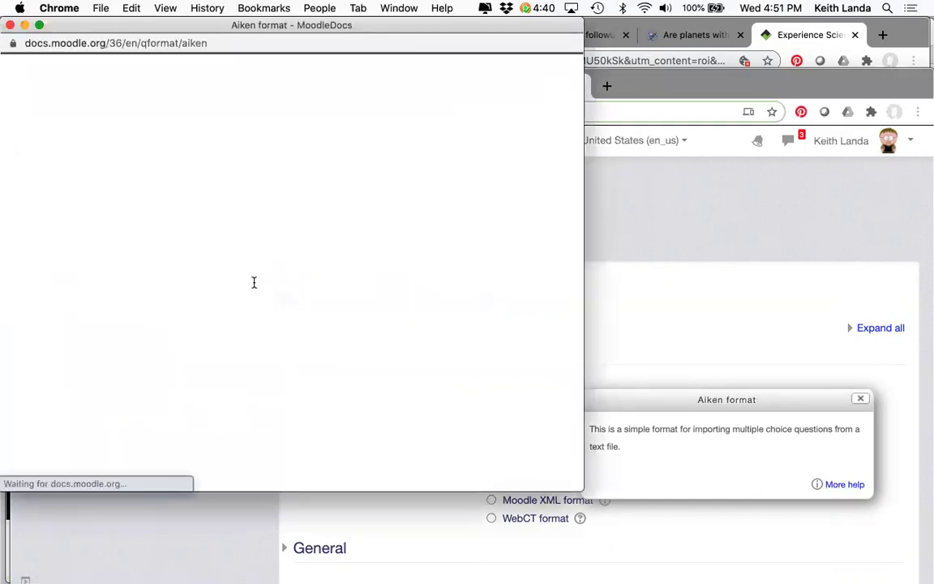
scroll(219, 291, "down", 5)
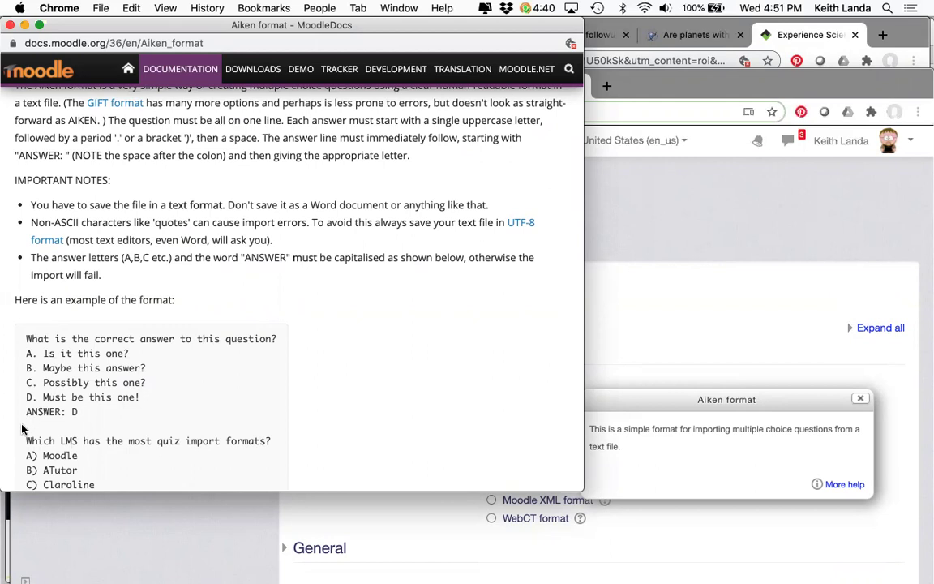
scroll(25, 438, "down", 2)
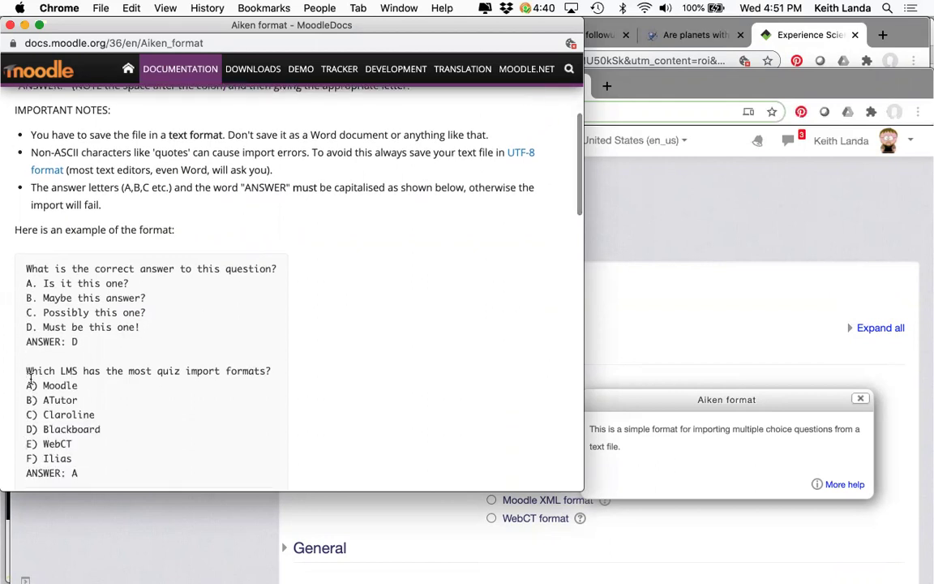
scroll(23, 422, "down", 2)
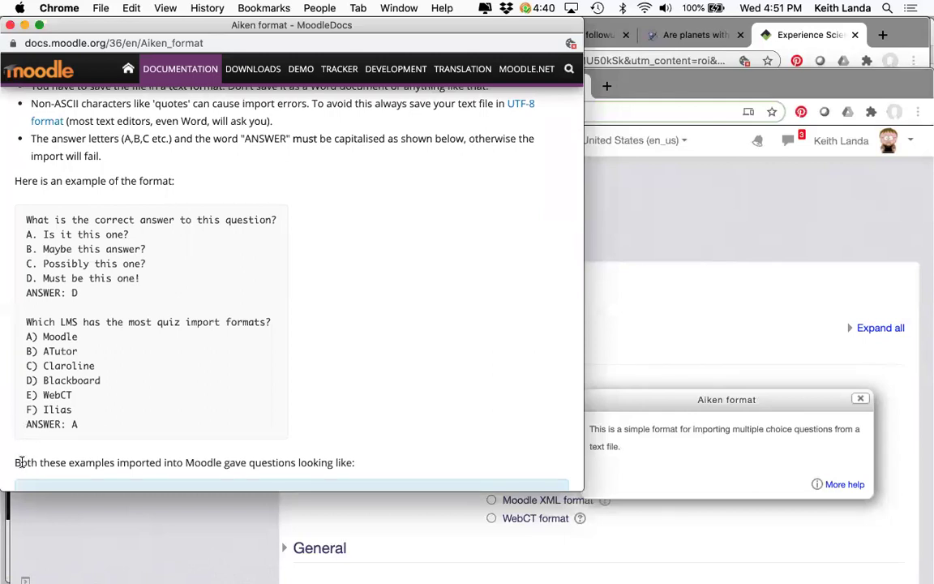
scroll(71, 294, "up", 1)
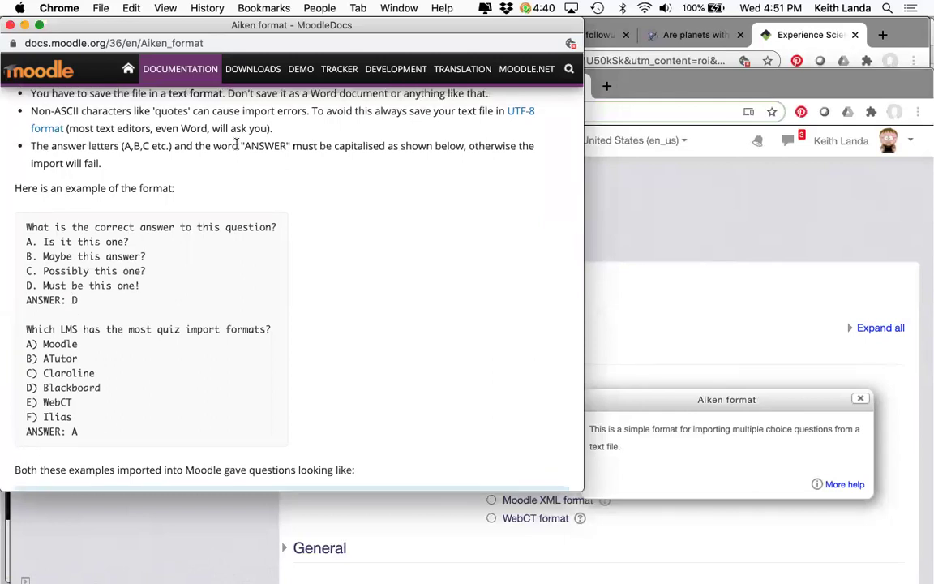
key("super+w")
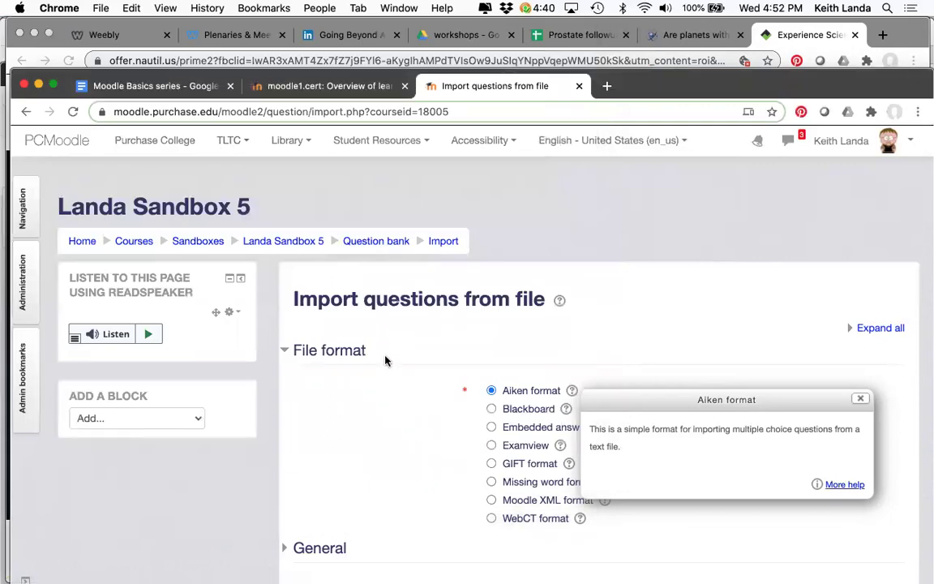
Step: Dismiss the Aiken help and choose 'What is life?' as the import category under General
left_click(411, 491)
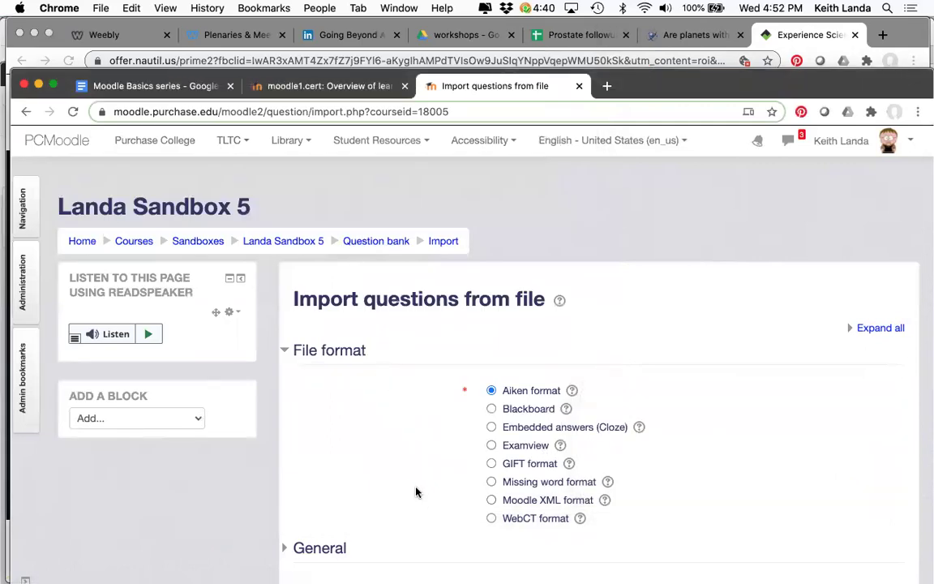
scroll(444, 475, "down", 5)
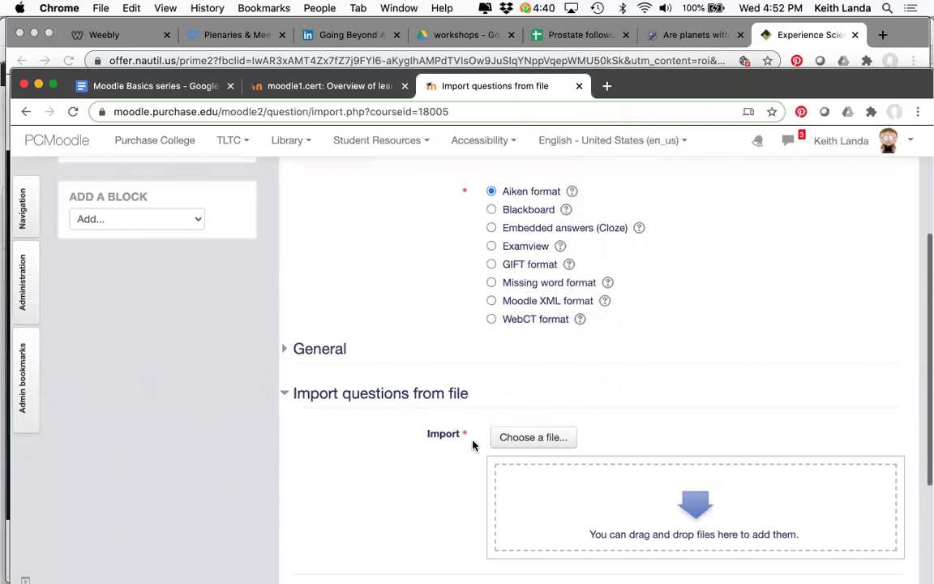
left_click(288, 350)
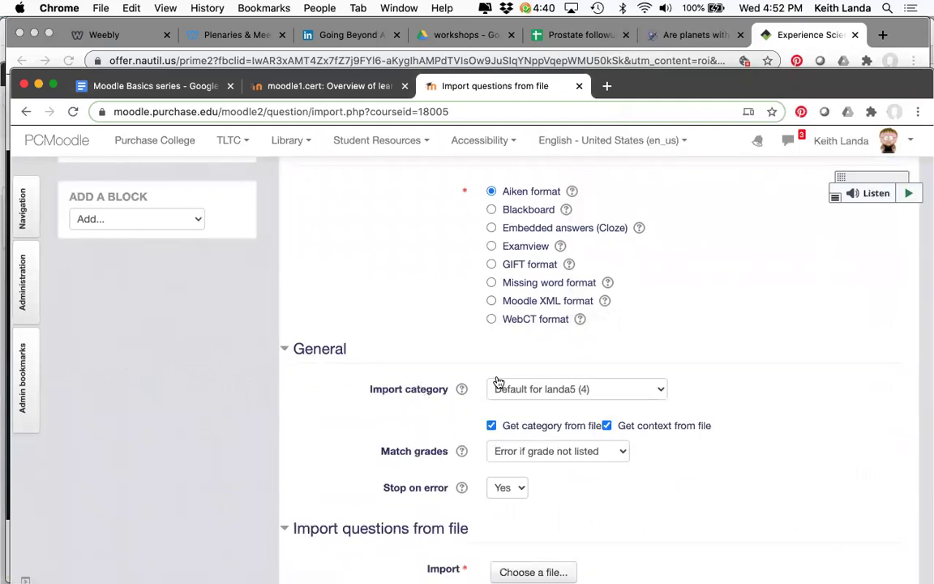
key("super+Tab")
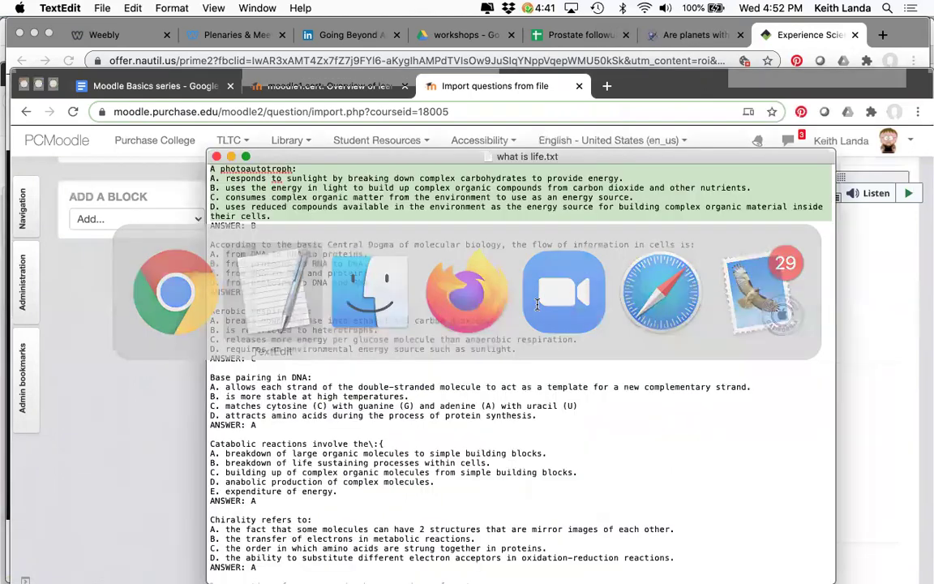
left_click(165, 368)
left_click(535, 391)
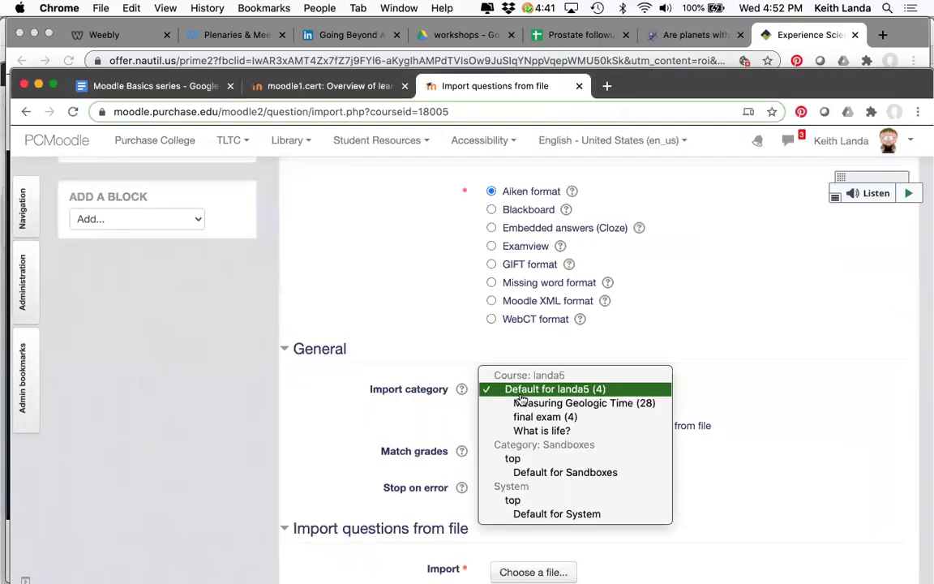
left_click(540, 432)
scroll(690, 508, "down", 2)
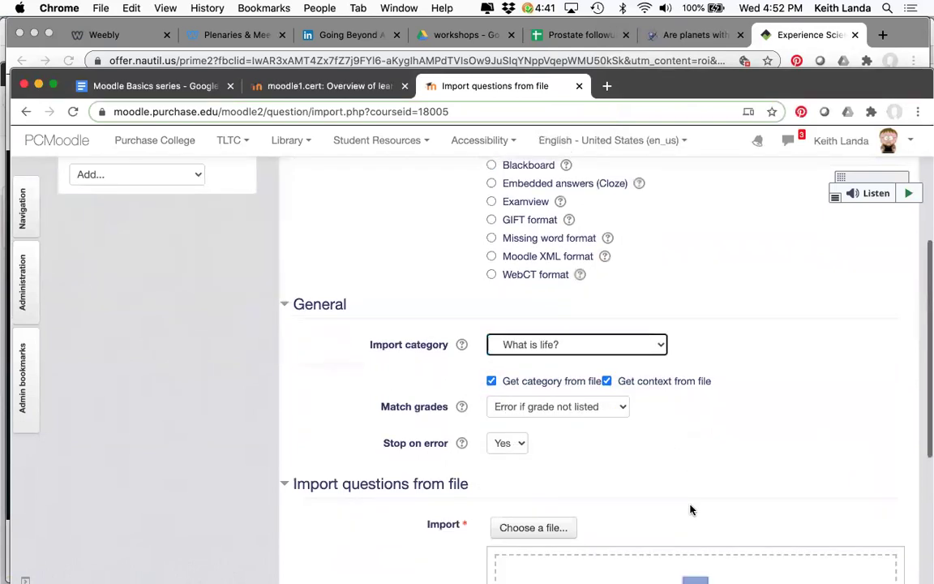
scroll(653, 377, "down", 4)
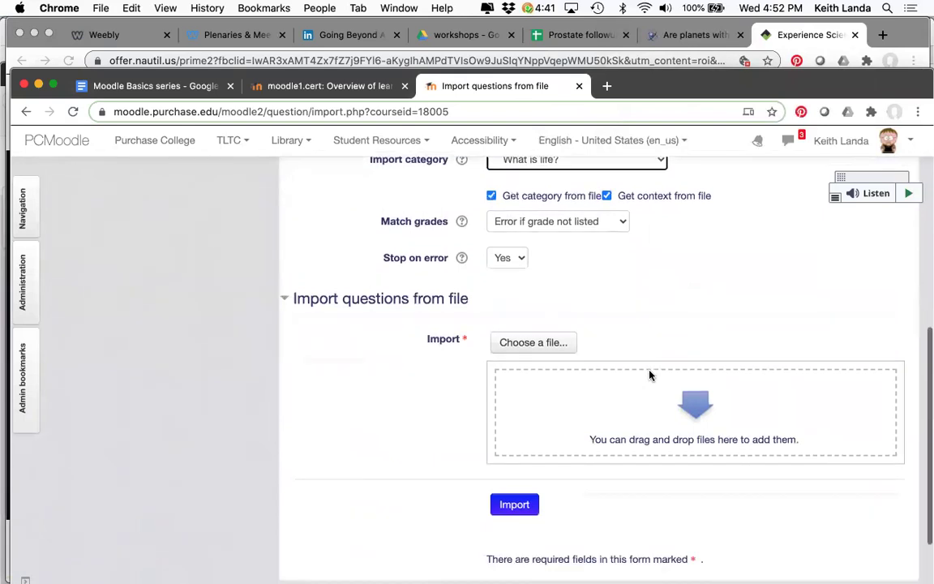
key("super+Tab")
key("super+Tab")
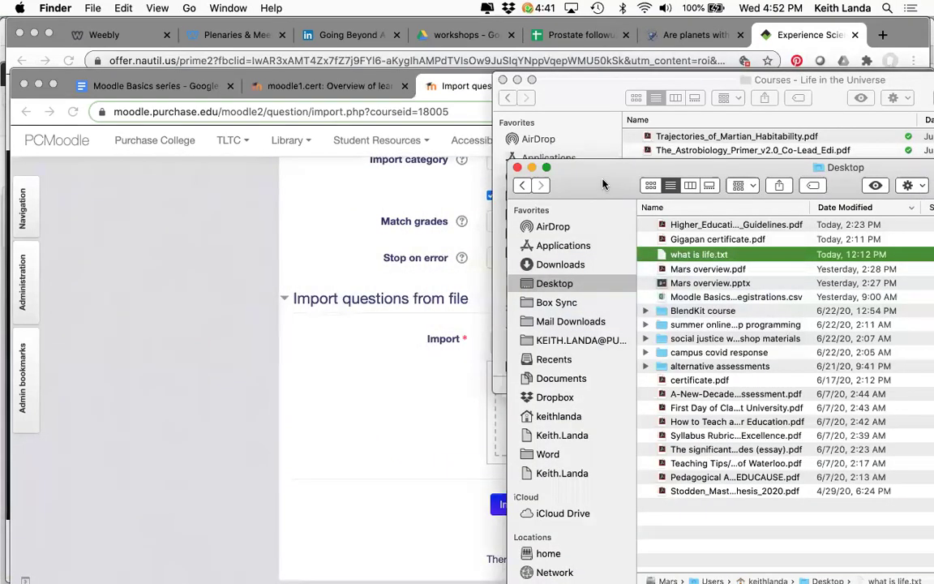
Step: Drop what is life.txt from the Desktop onto the import file area and run Import
left_click_drag(603, 185, 680, 195)
left_click_drag(739, 268, 485, 372)
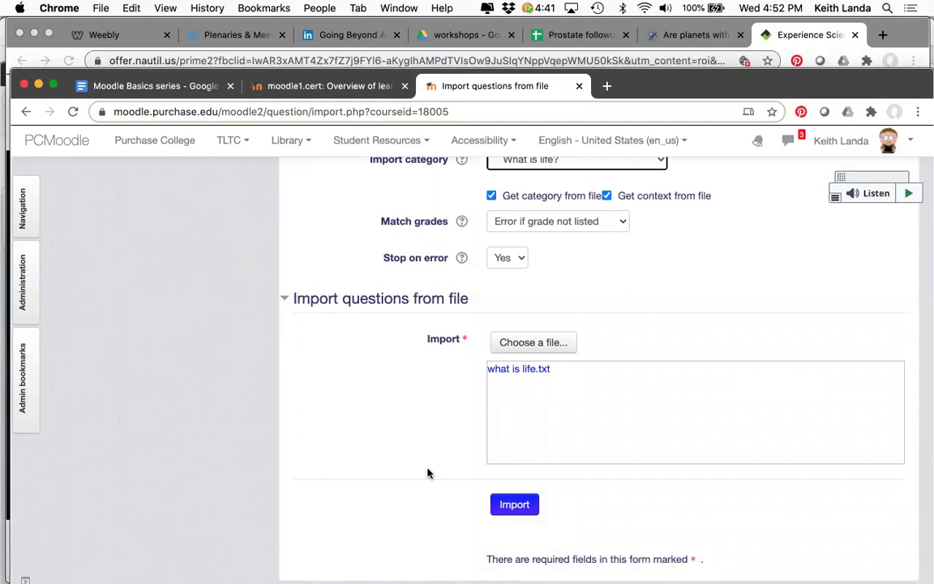
left_click(516, 505)
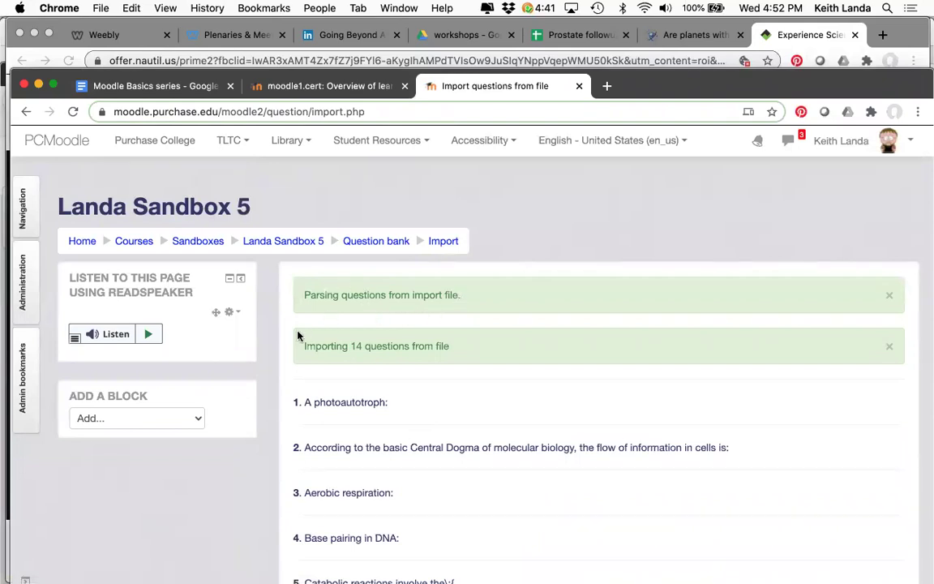
Step: Continue past the import results and review the 14 questions in What is life? (14)
scroll(499, 372, "down", 10)
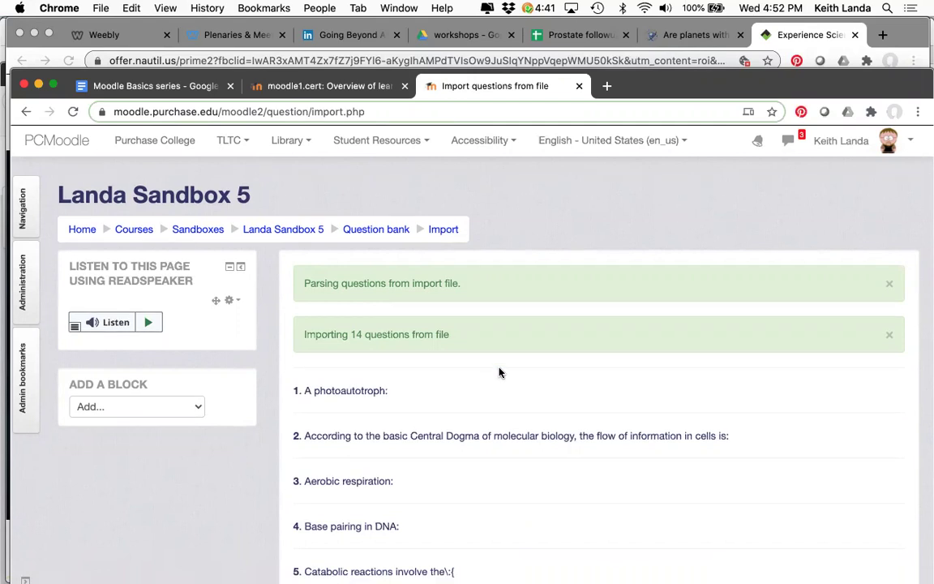
scroll(499, 372, "down", 1)
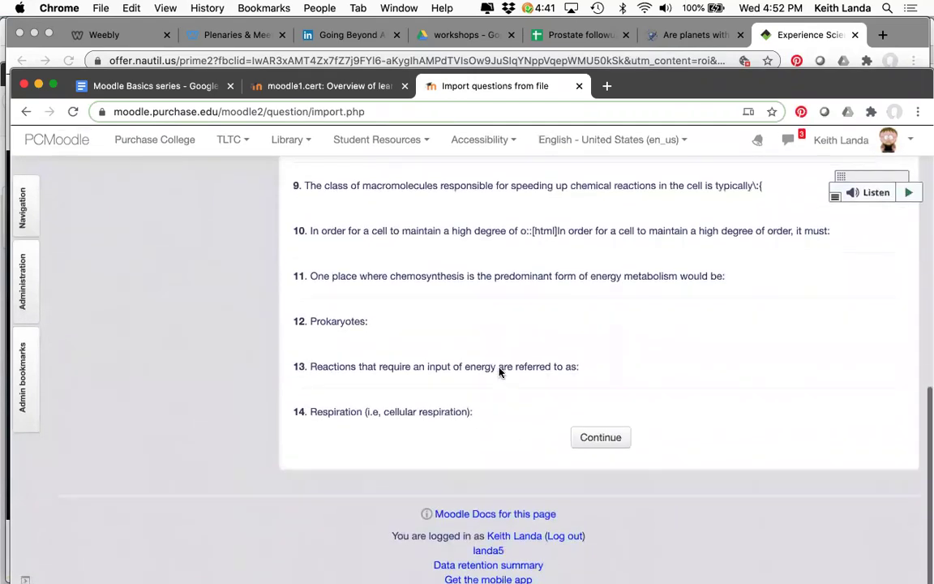
left_click(601, 439)
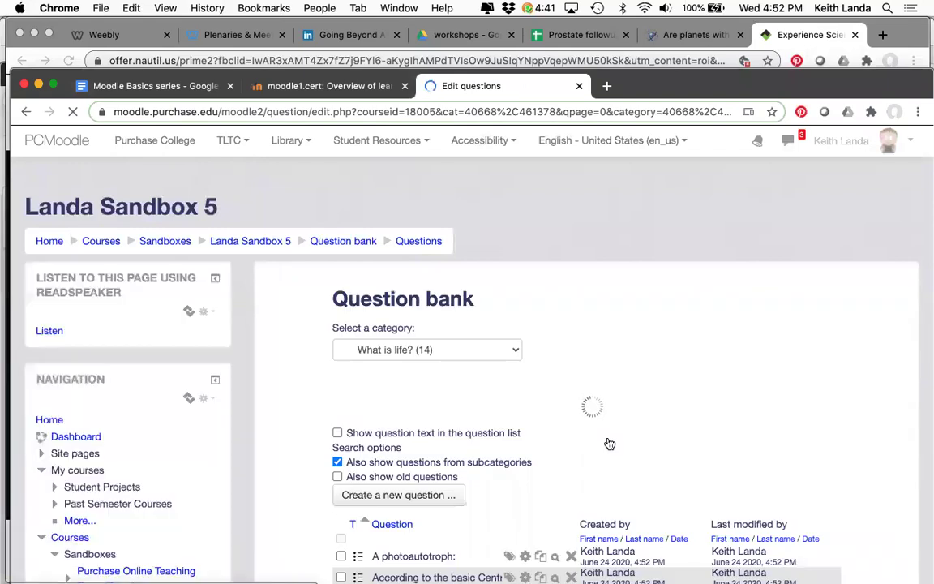
scroll(610, 442, "down", 2)
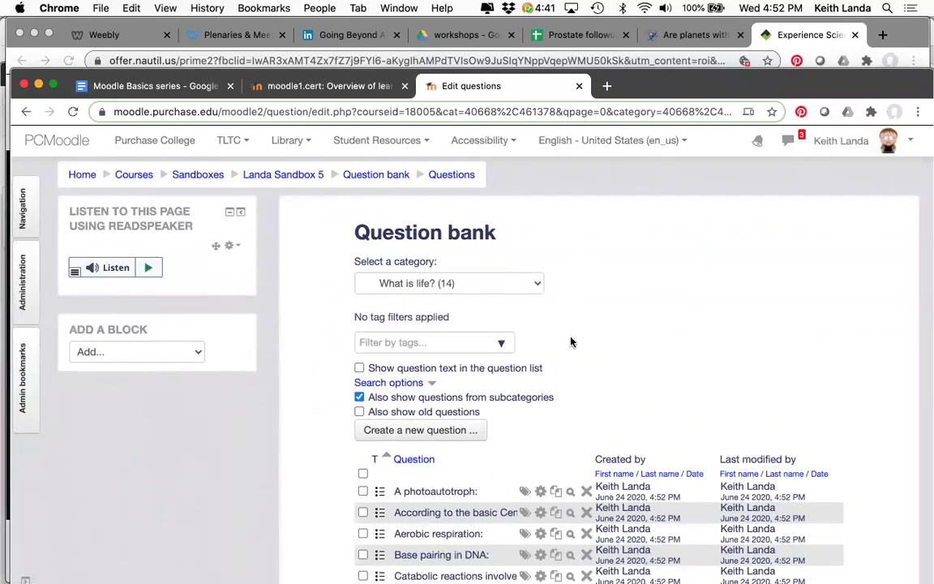
scroll(513, 303, "down", 8)
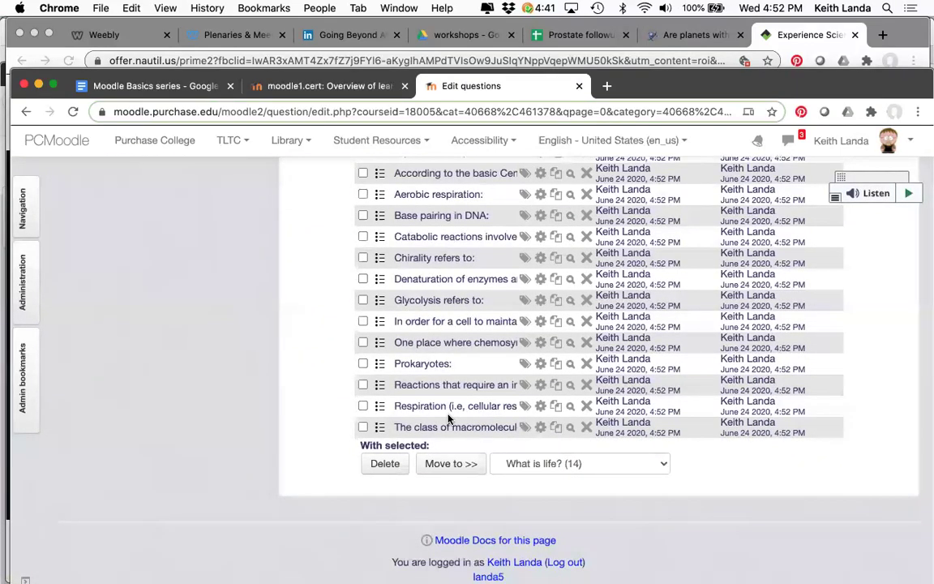
scroll(450, 354, "up", 1)
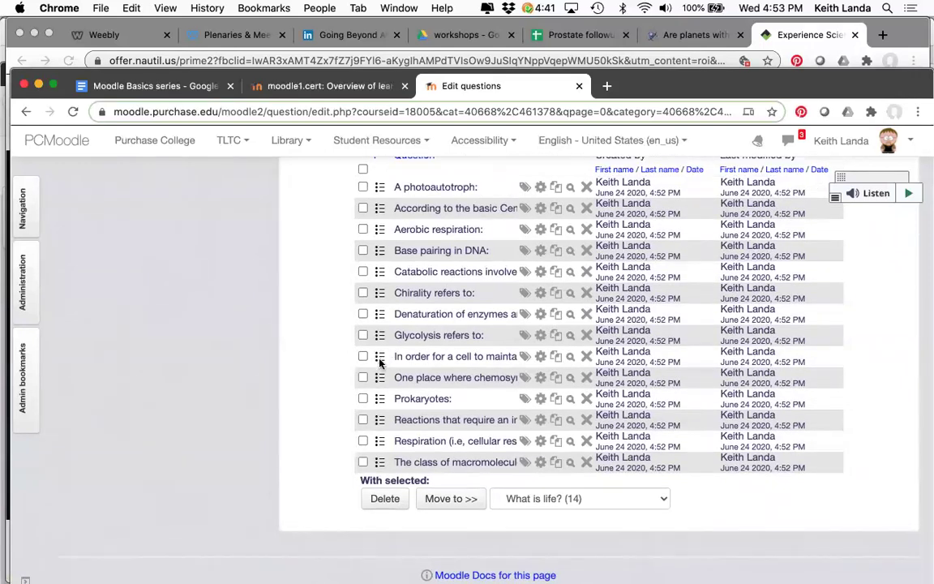
left_click(571, 356)
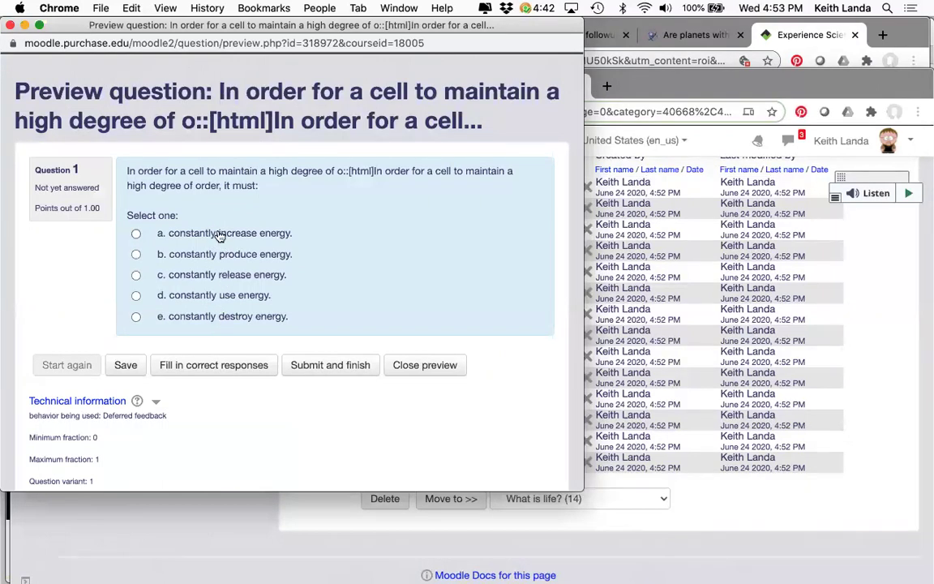
left_click(217, 367)
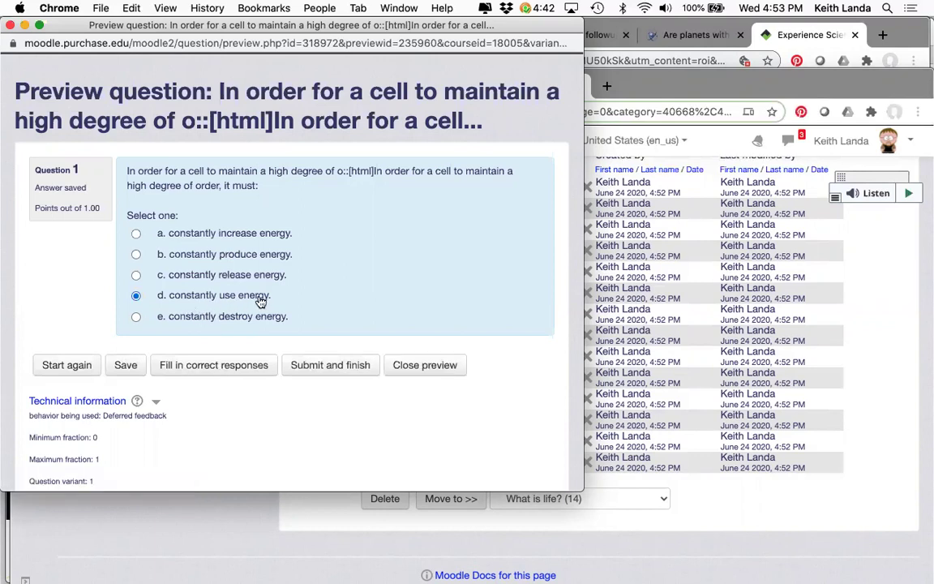
left_click(428, 366)
scroll(289, 417, "up", 5)
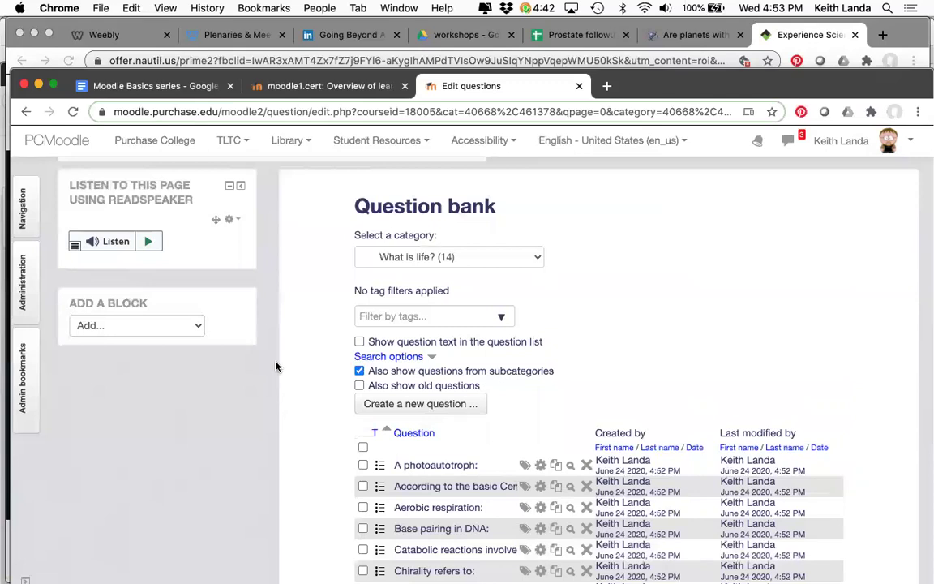
Step: Go to the question bank Import page and show the GIFT format help note, dragged higher
left_click(26, 280)
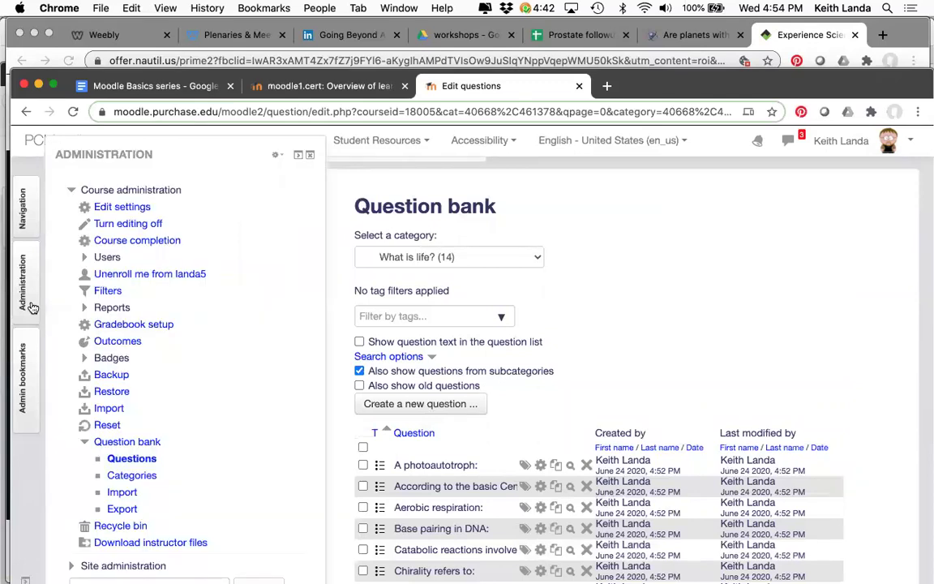
left_click(123, 492)
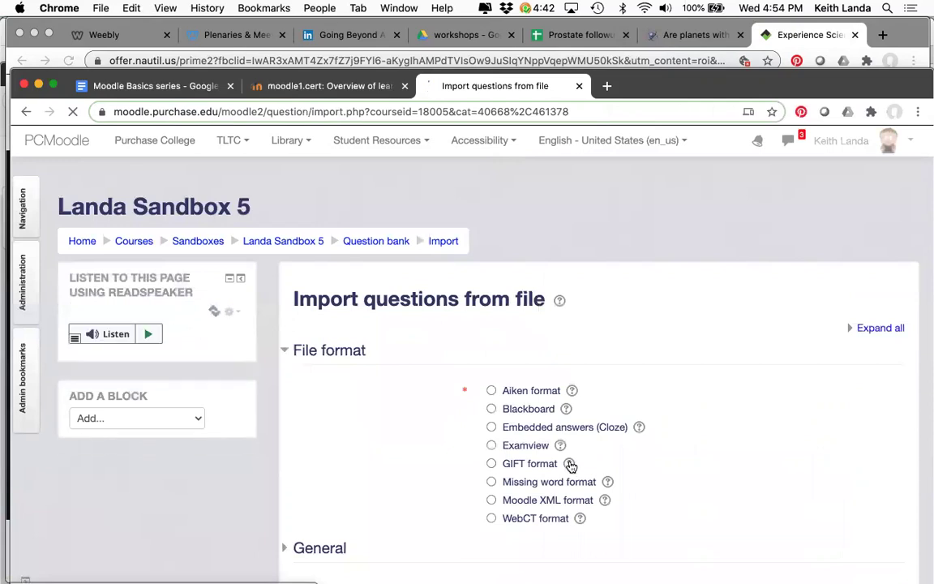
left_click(570, 465)
left_click_drag(694, 538, 669, 326)
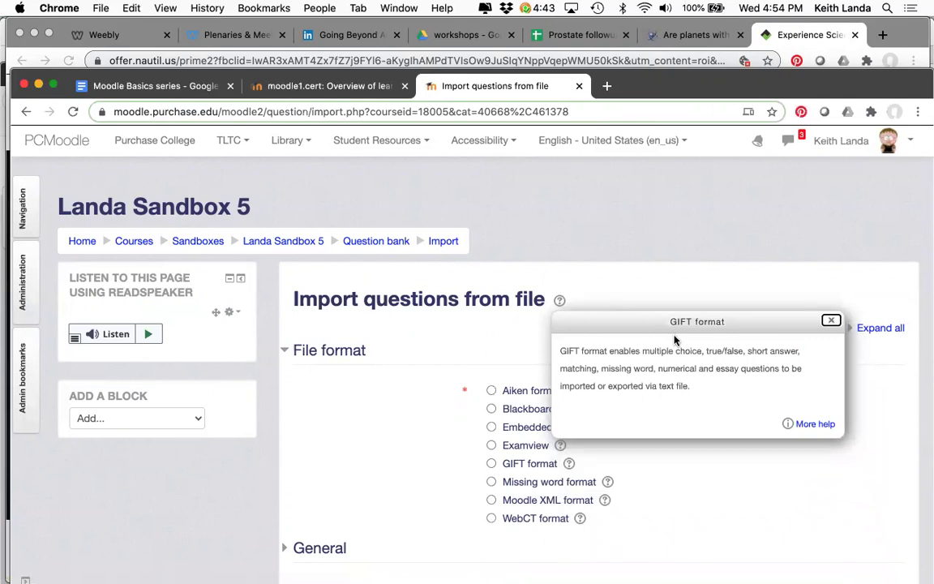
left_click(816, 425)
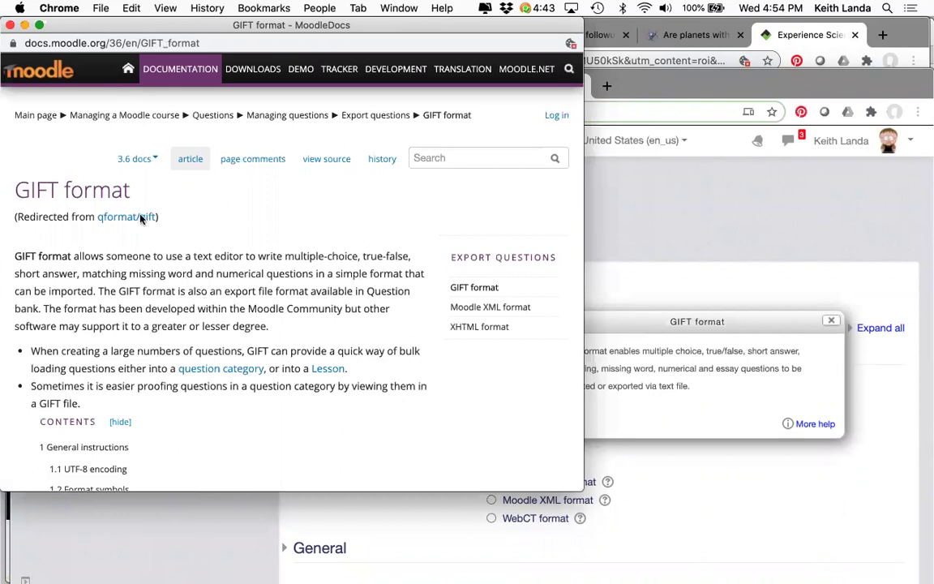
scroll(140, 218, "down", 10)
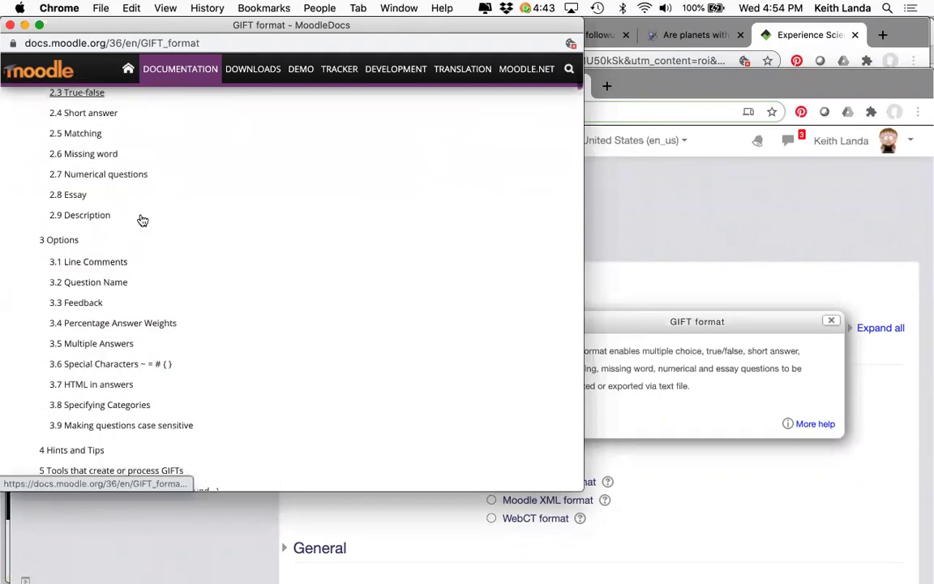
scroll(142, 219, "down", 10)
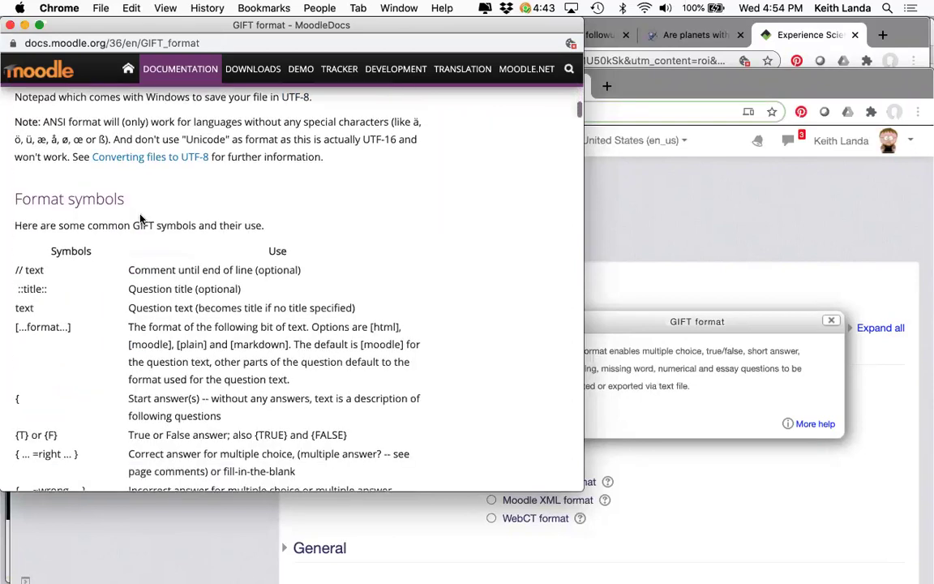
scroll(140, 218, "down", 8)
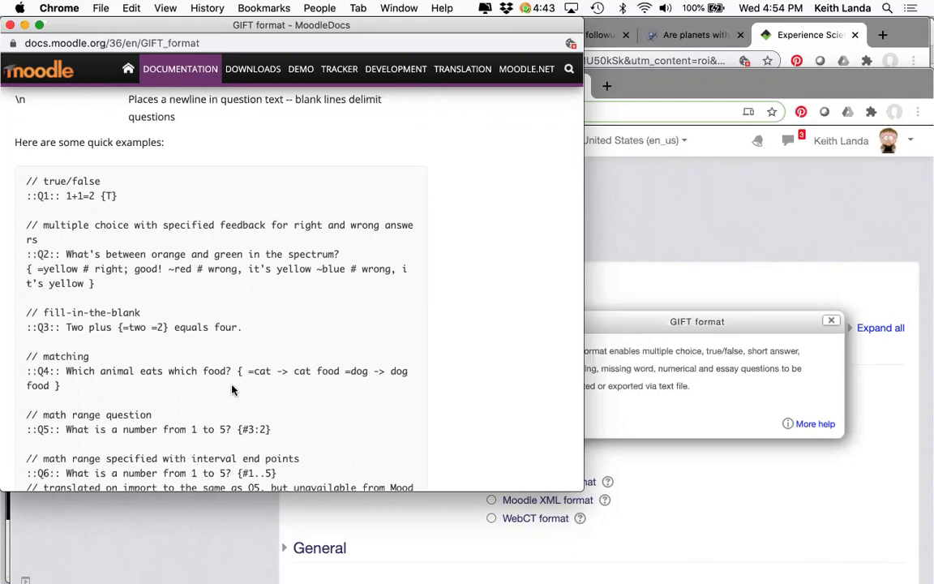
key("super+w")
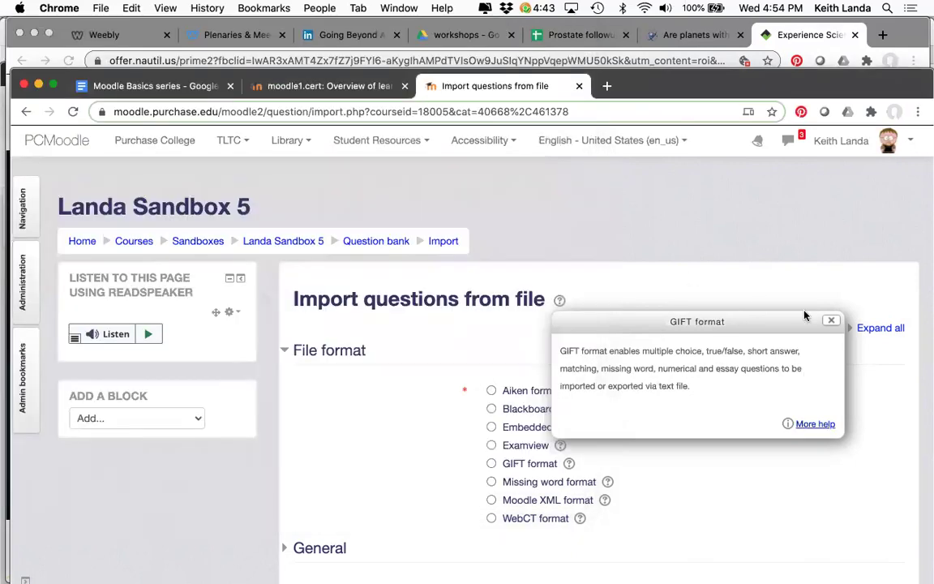
Step: Close the GIFT help, open the course's question list, and start creating a new question
left_click(831, 320)
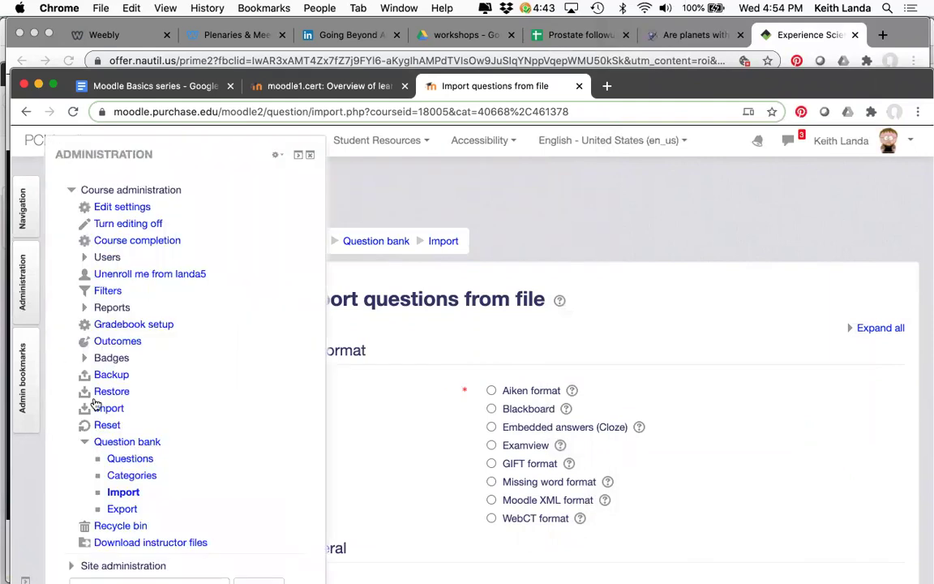
mouse_move(22, 377)
mouse_move(28, 284)
left_click(131, 459)
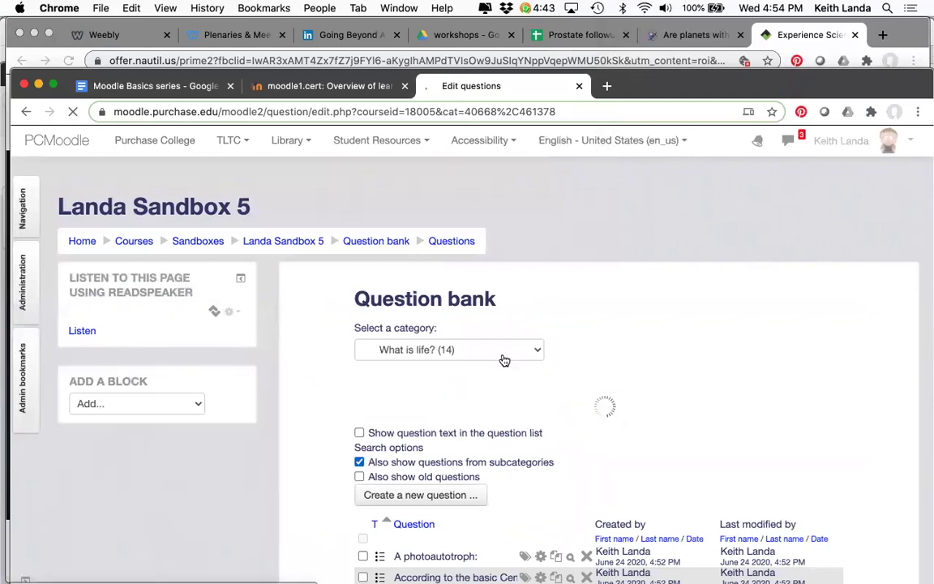
scroll(509, 363, "down", 3)
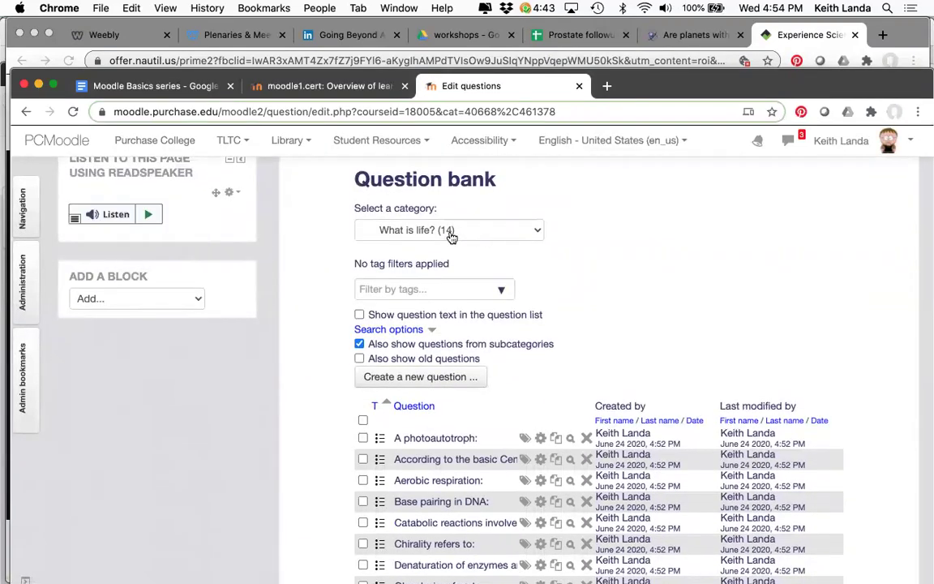
left_click(432, 377)
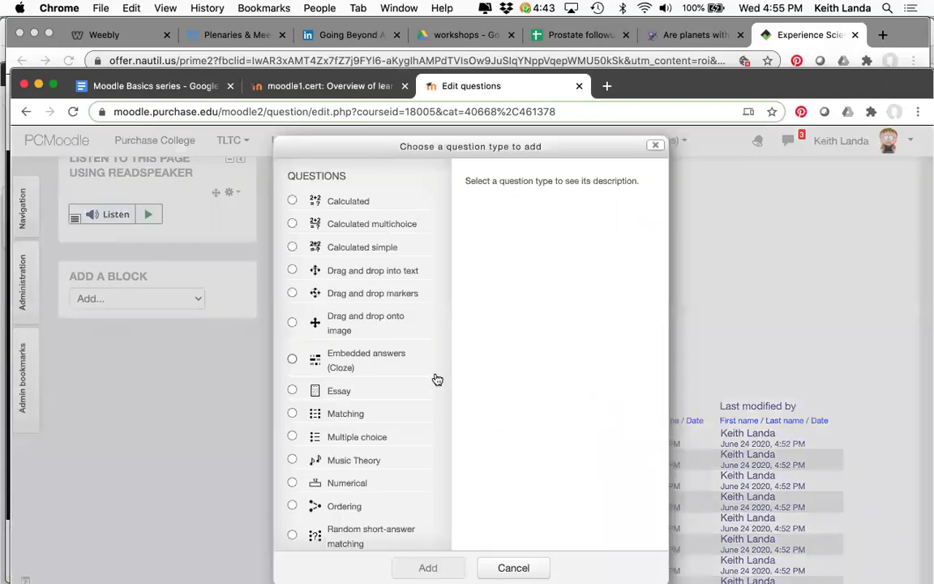
Step: Browse the list of question types to add, then cancel without creating a question
scroll(414, 349, "down", 1)
scroll(414, 349, "down", 5)
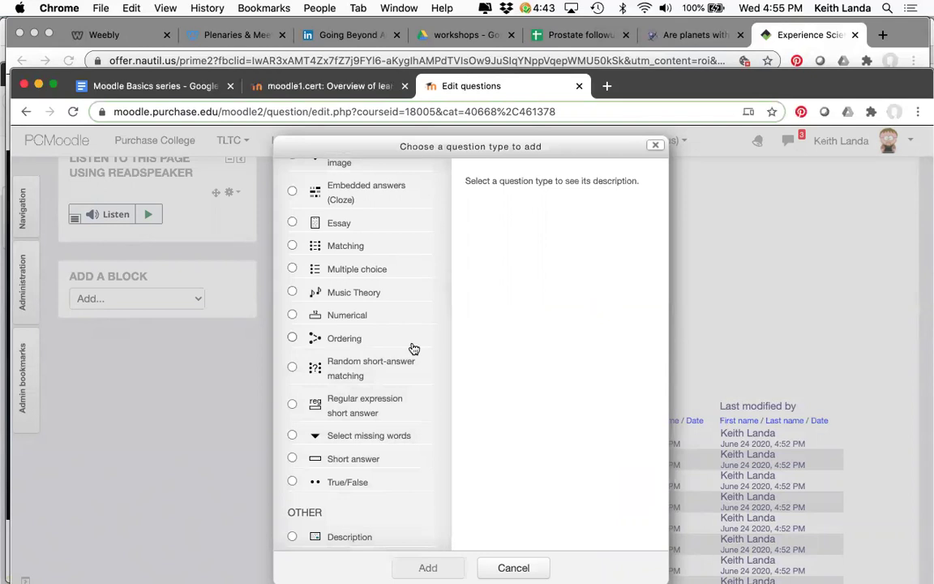
scroll(414, 349, "up", 2)
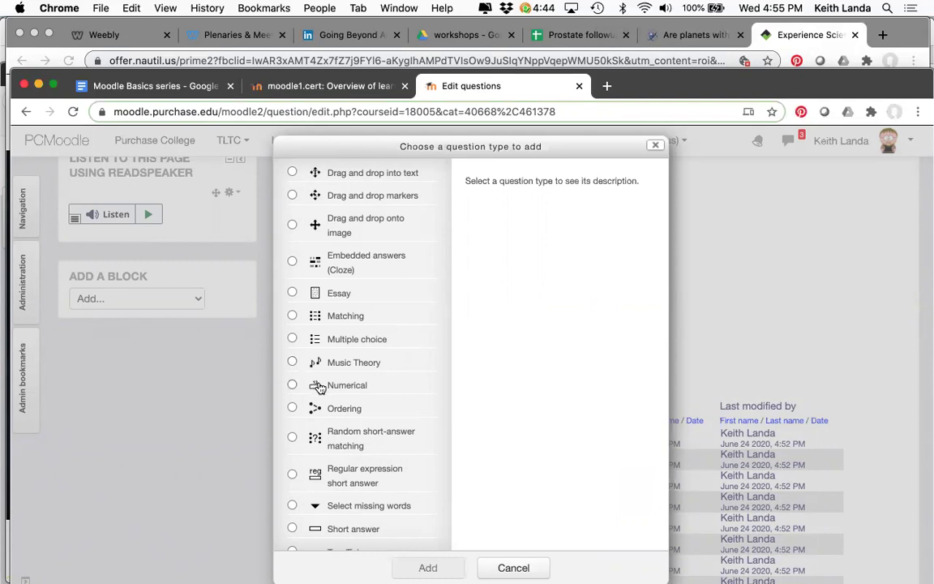
scroll(317, 297, "up", 3)
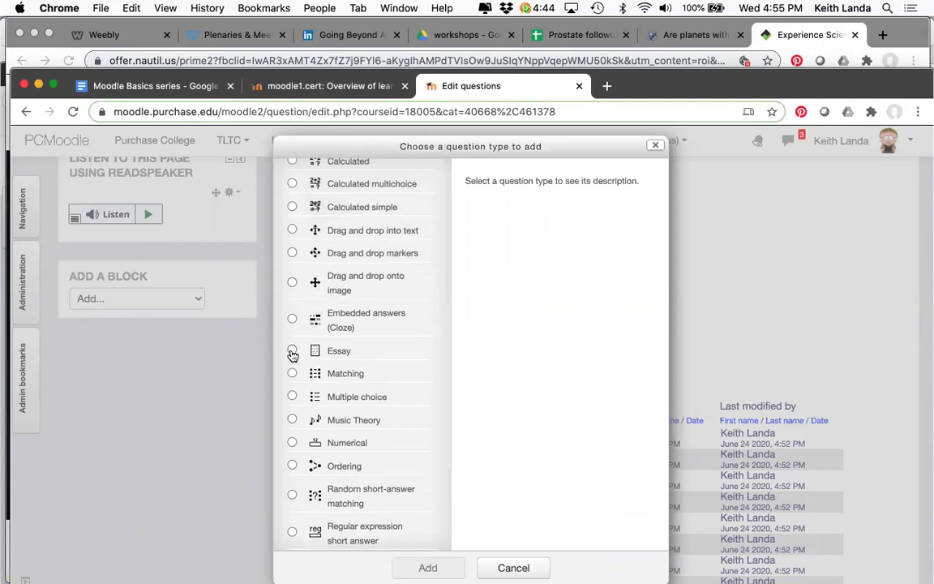
scroll(293, 355, "up", 2)
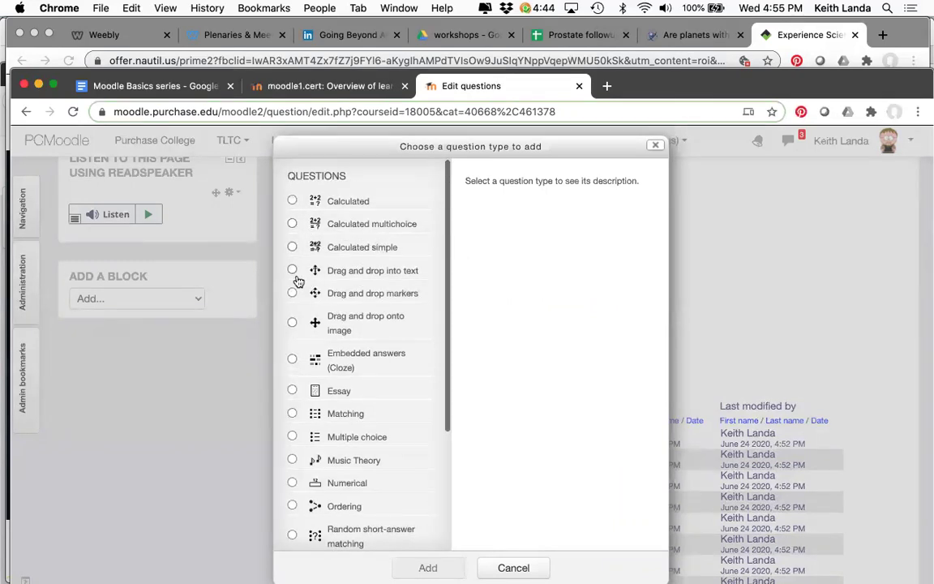
scroll(334, 275, "down", 5)
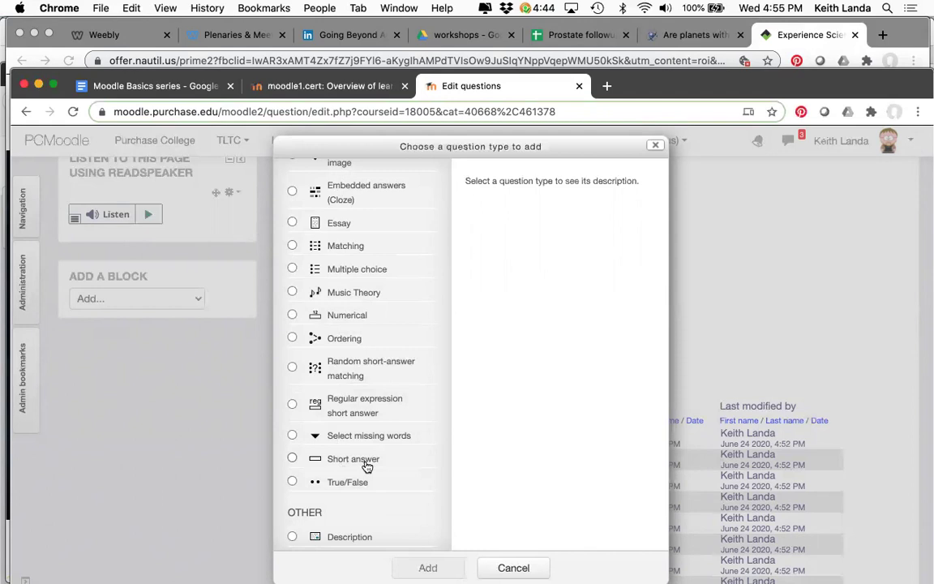
scroll(365, 459, "up", 4)
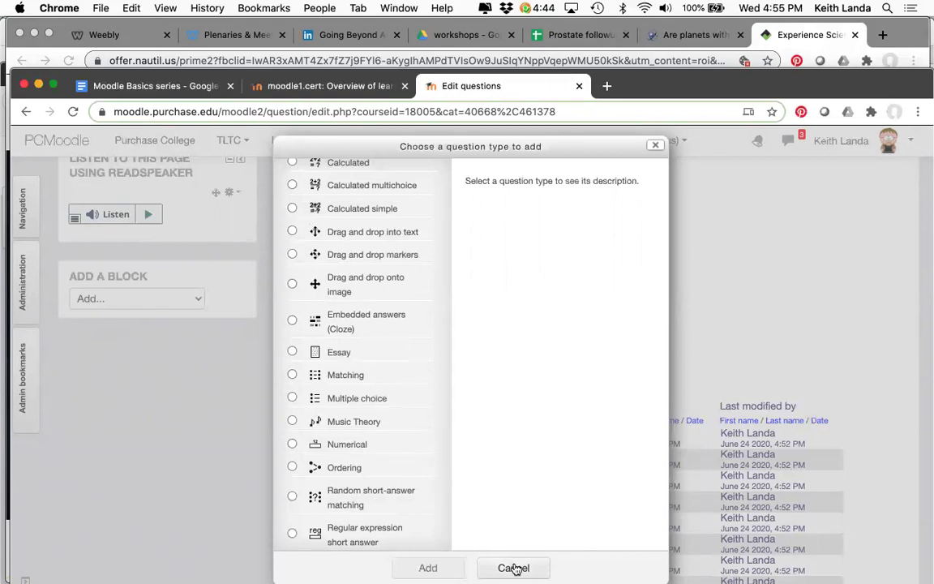
scroll(341, 386, "down", 3)
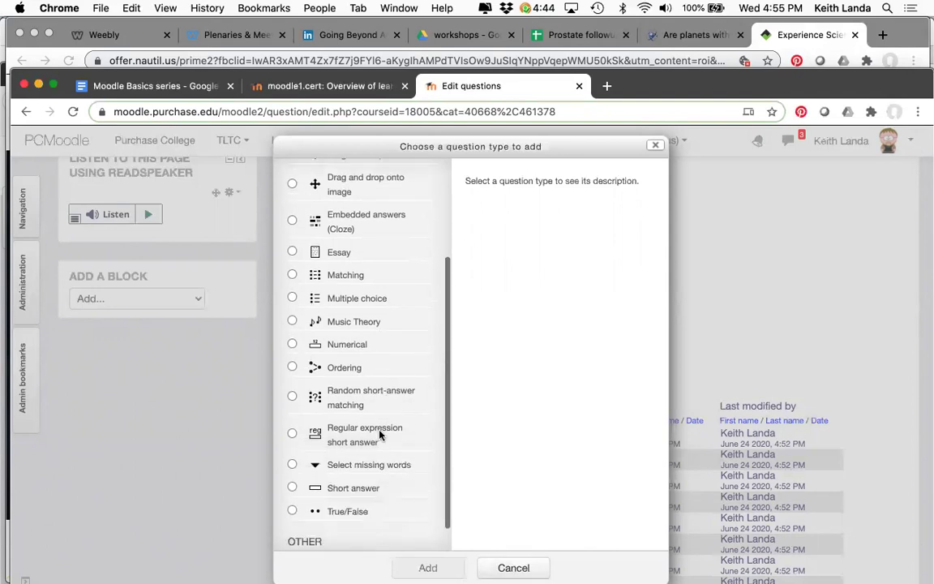
left_click(513, 568)
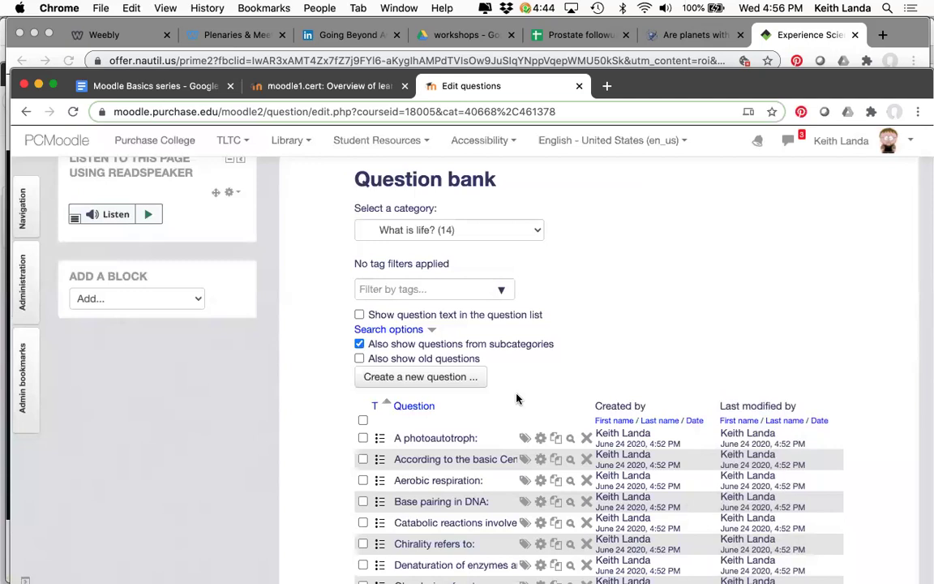
Step: Return to the Landa Sandbox 5 course page via its breadcrumb link
scroll(519, 394, "up", 3)
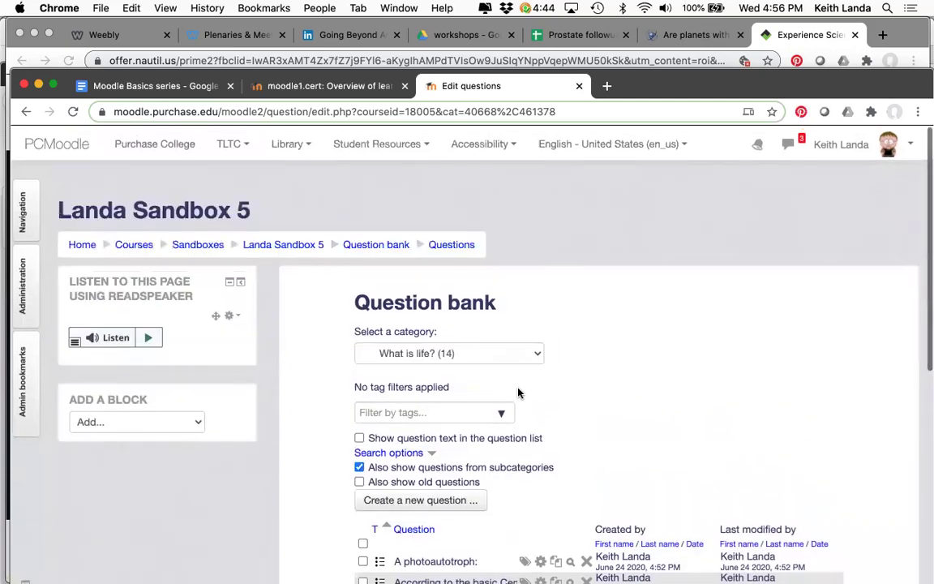
left_click(286, 244)
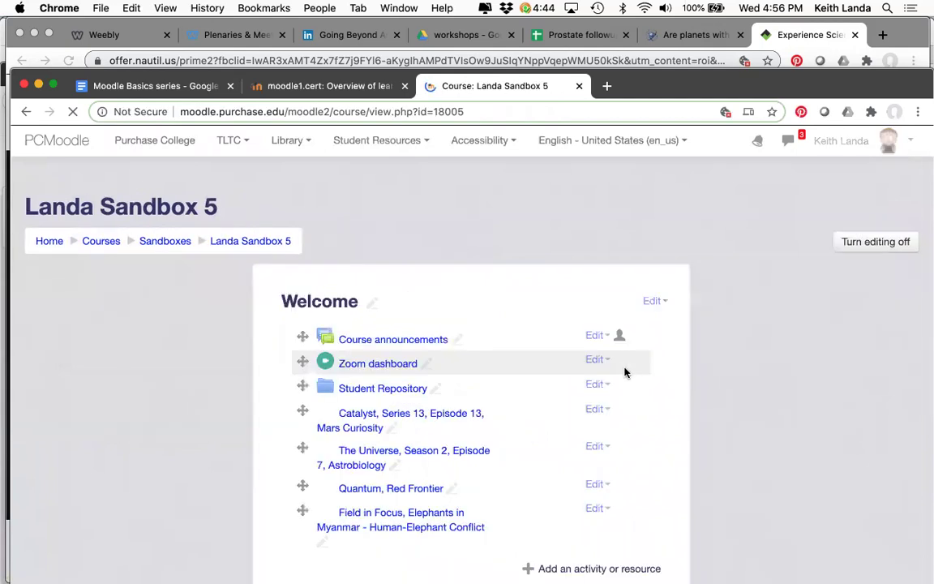
Step: Add a Quiz activity to the Workshop space: Discussions, Assignments, & Quizzes section
scroll(625, 374, "down", 1)
scroll(626, 373, "down", 10)
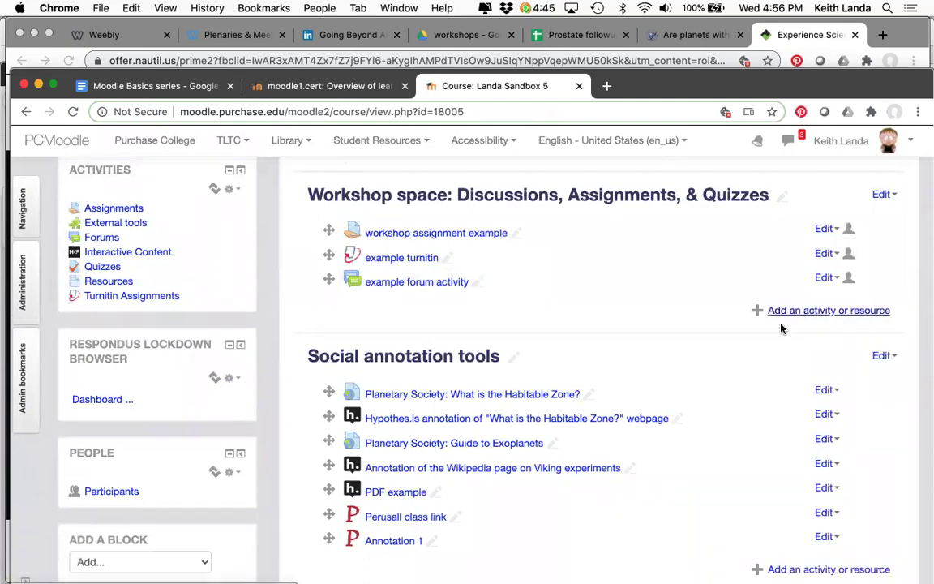
left_click(805, 311)
scroll(366, 405, "down", 5)
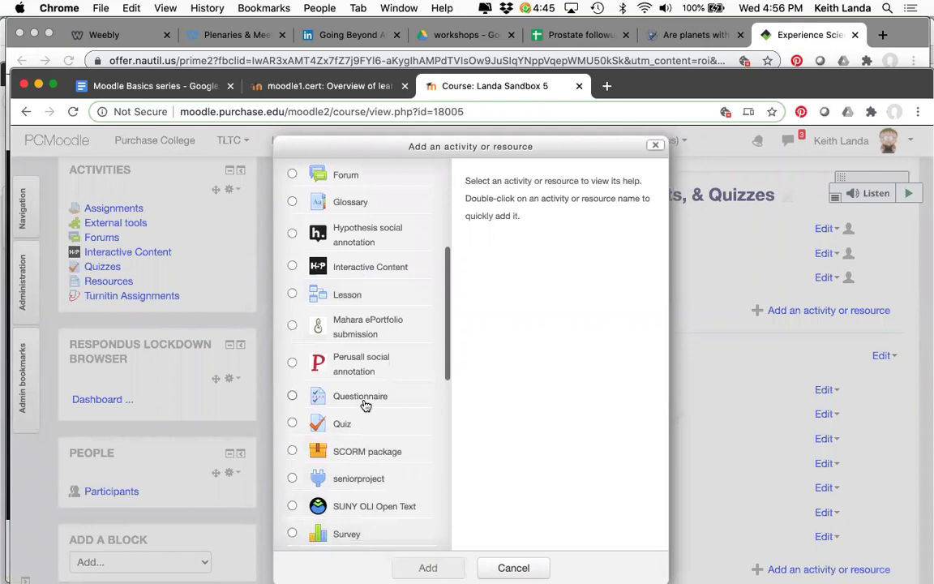
left_click(292, 422)
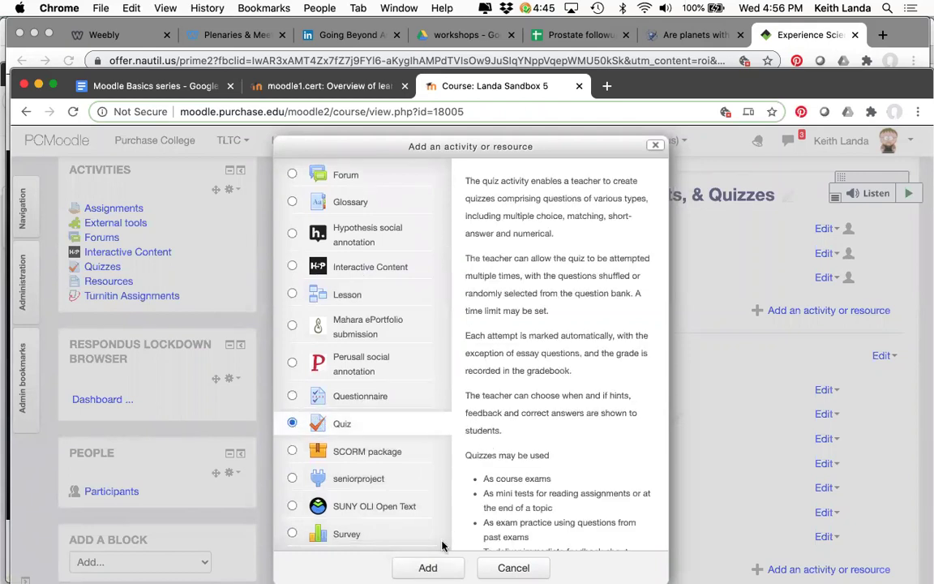
left_click(428, 569)
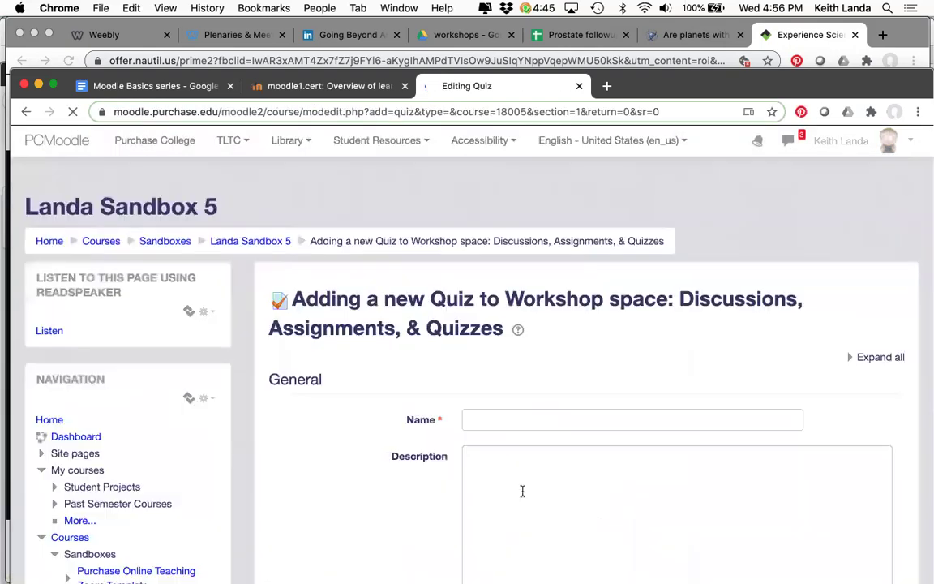
left_click(529, 417)
Step: Name the quiz 'example quiz activity' with the description 'chapter 13, 14'
type("example")
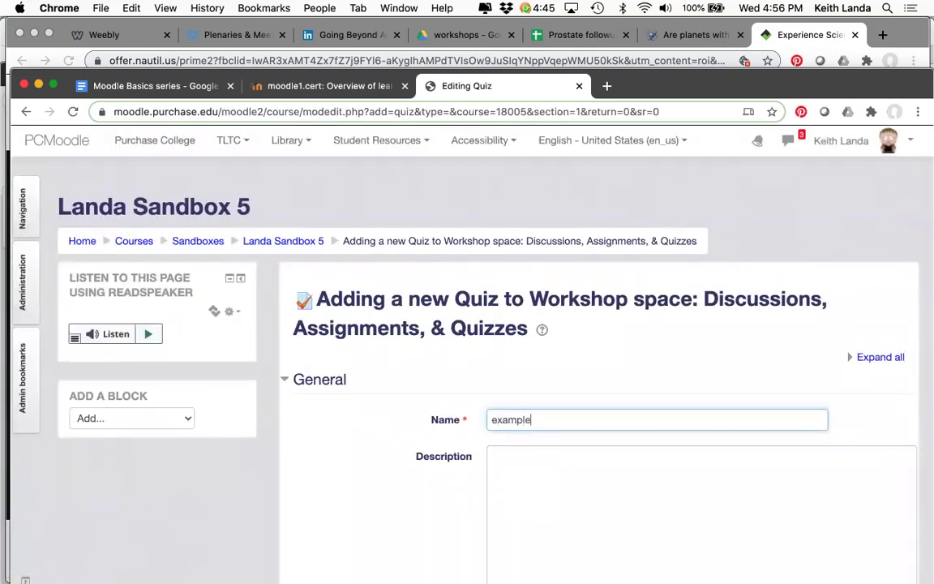
type(" quiz activity")
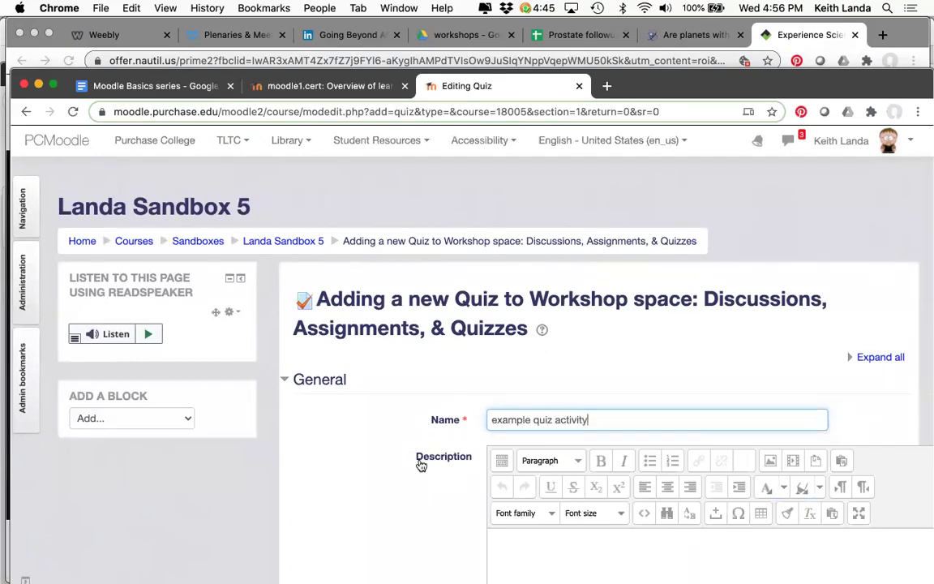
scroll(420, 463, "down", 5)
left_click(557, 359)
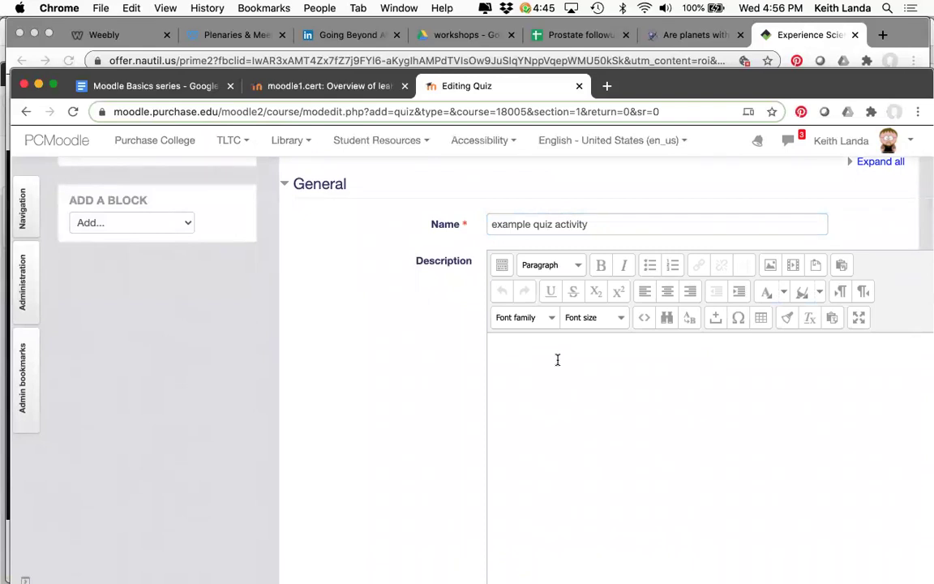
type("chapter 13, 14")
Step: Expand all sections of the quiz settings form
scroll(434, 380, "down", 10)
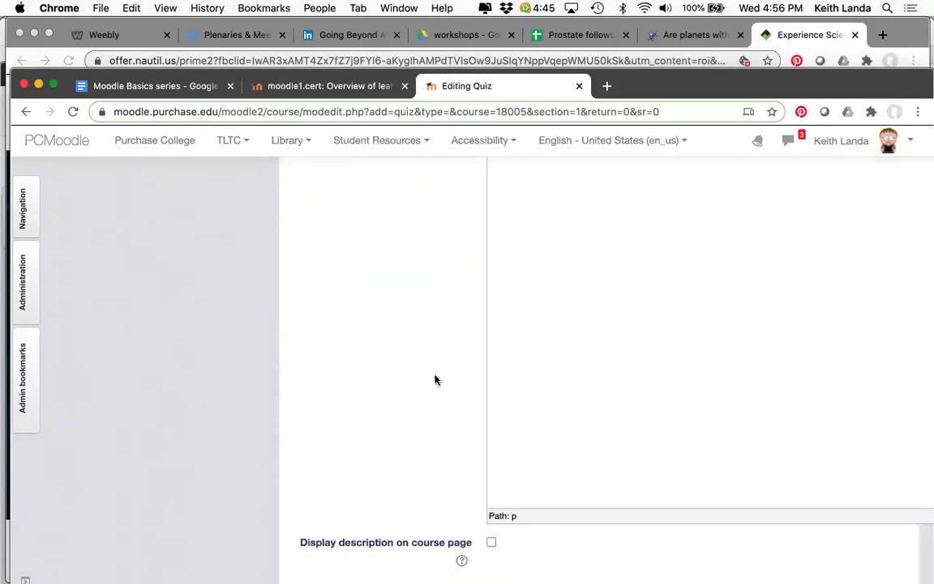
scroll(435, 377, "down", 2)
scroll(434, 381, "up", 15)
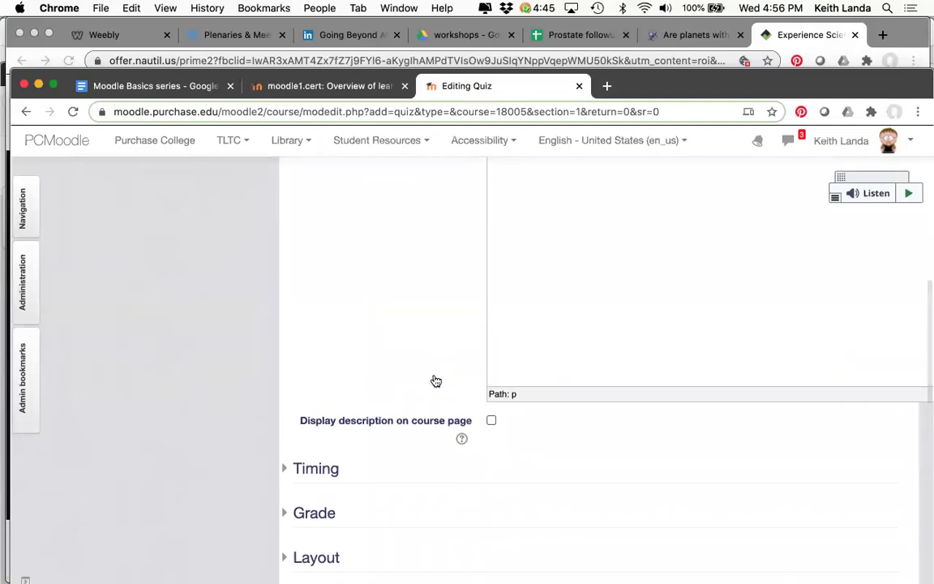
left_click(877, 266)
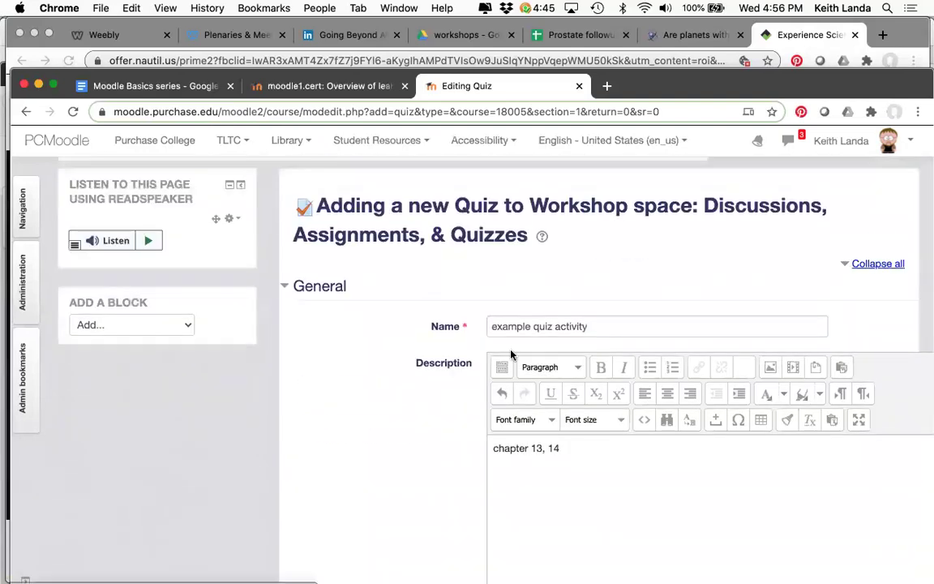
scroll(421, 385, "down", 5)
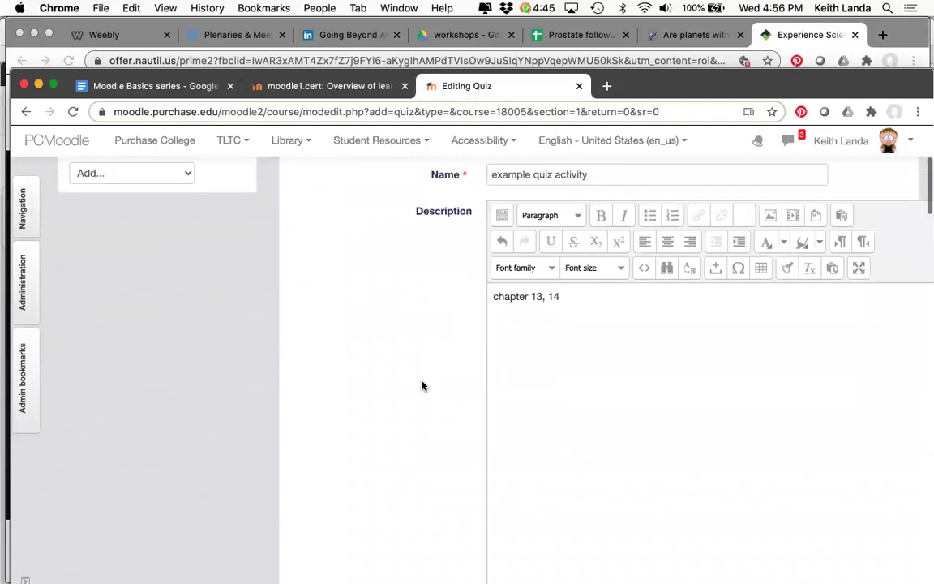
scroll(422, 385, "down", 5)
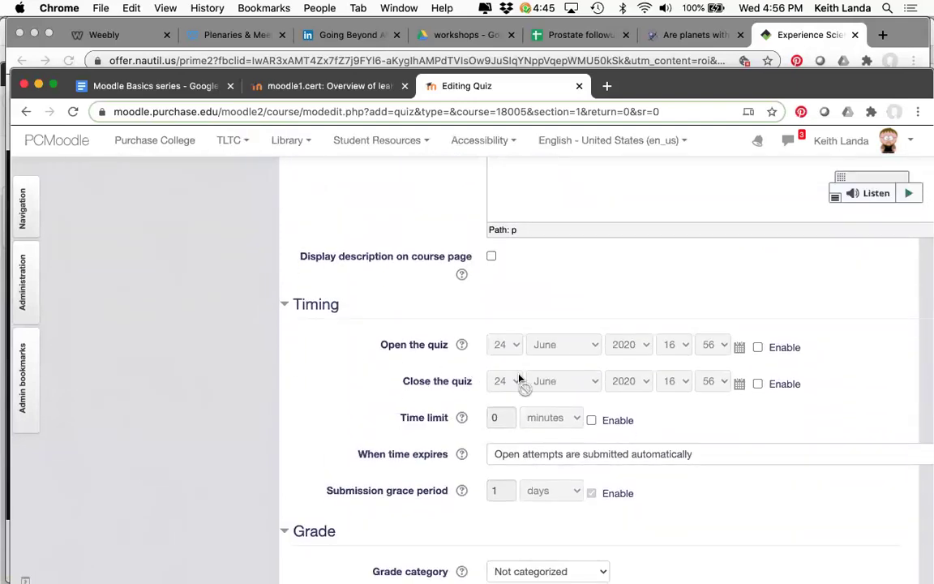
Step: Enable the quiz's open and close dates, setting both to day 25
left_click(757, 348)
left_click(759, 385)
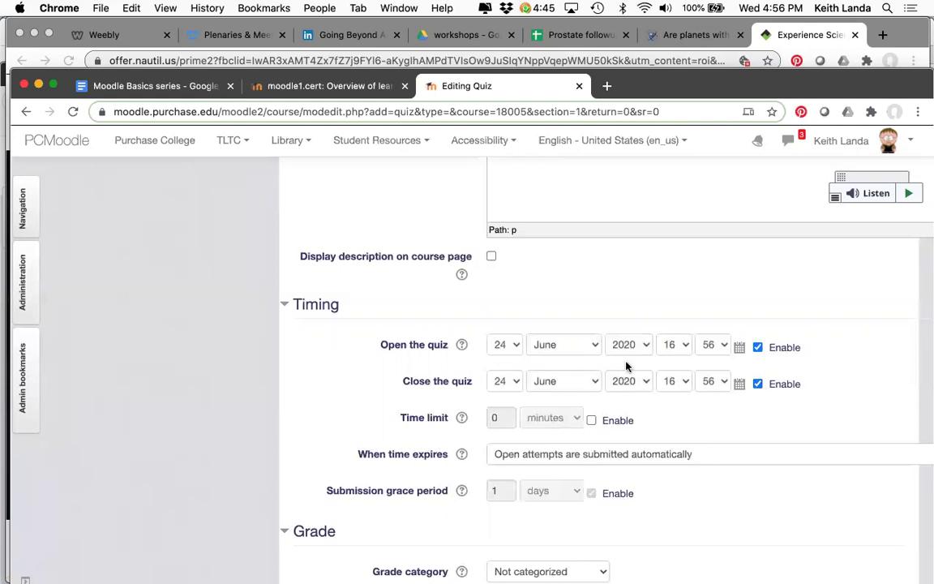
left_click(506, 384)
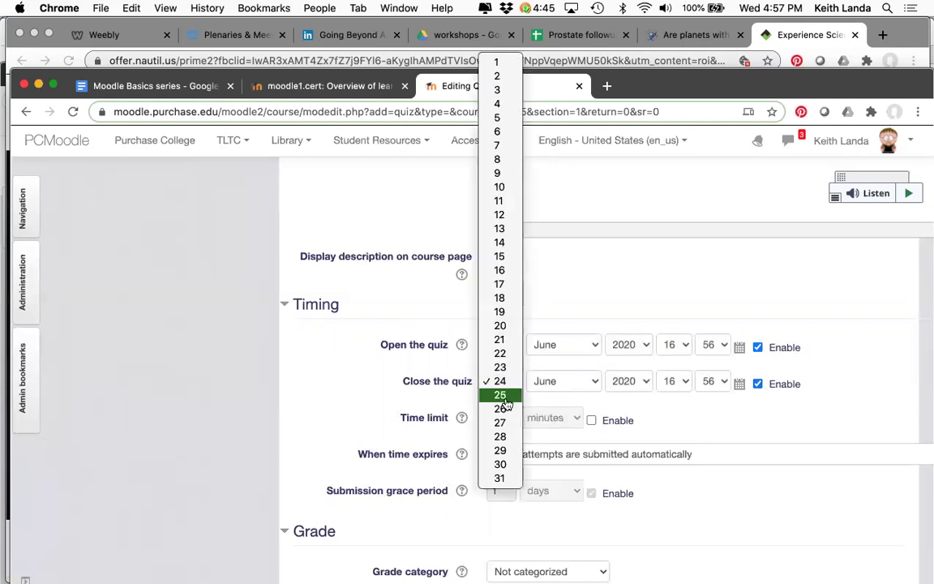
left_click(500, 396)
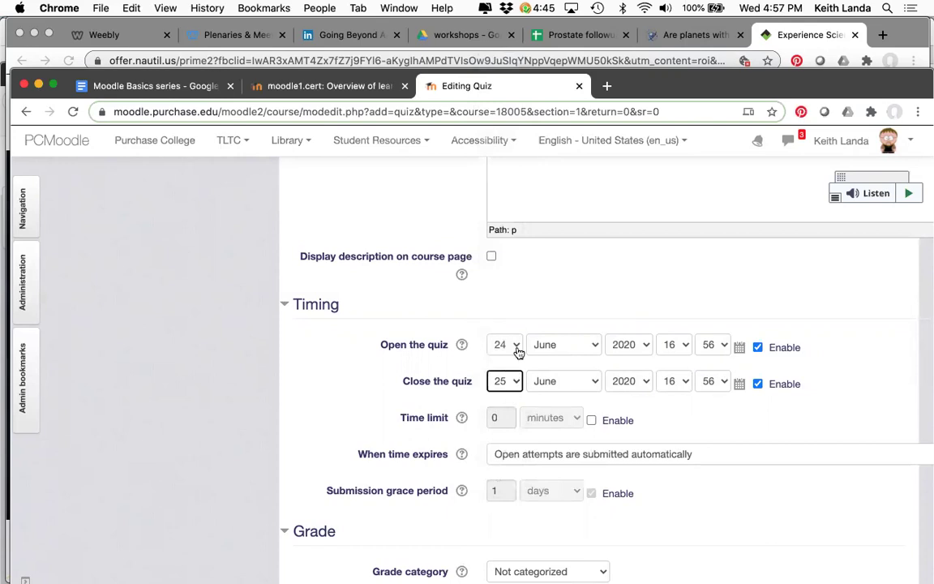
left_click(516, 348)
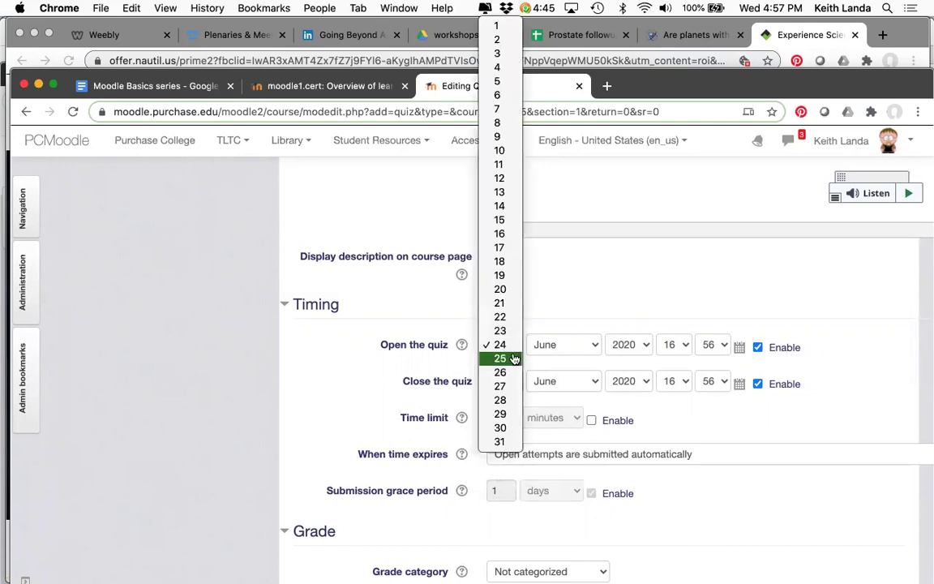
left_click(512, 357)
Step: Set the opening time to 15:00 and the closing minute to 00
left_click(677, 347)
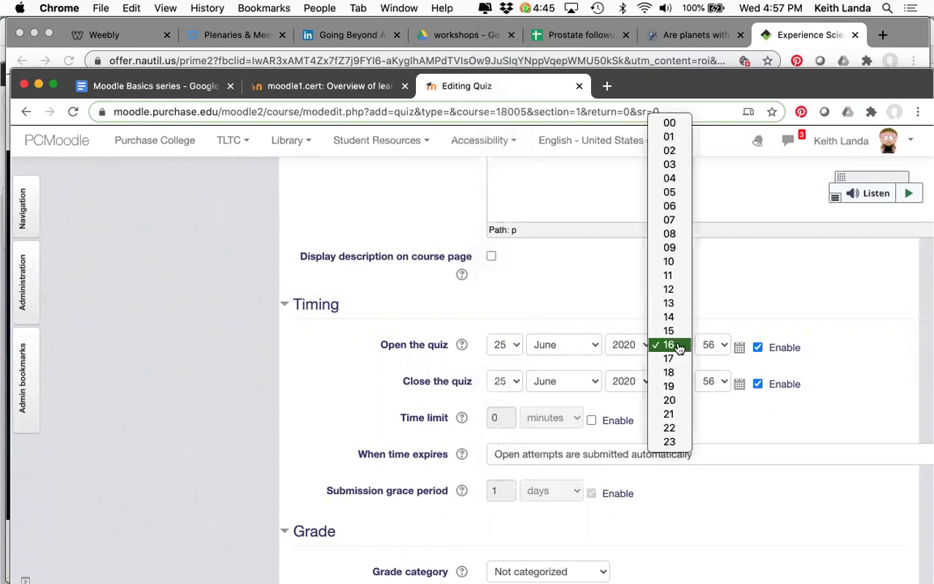
left_click(670, 331)
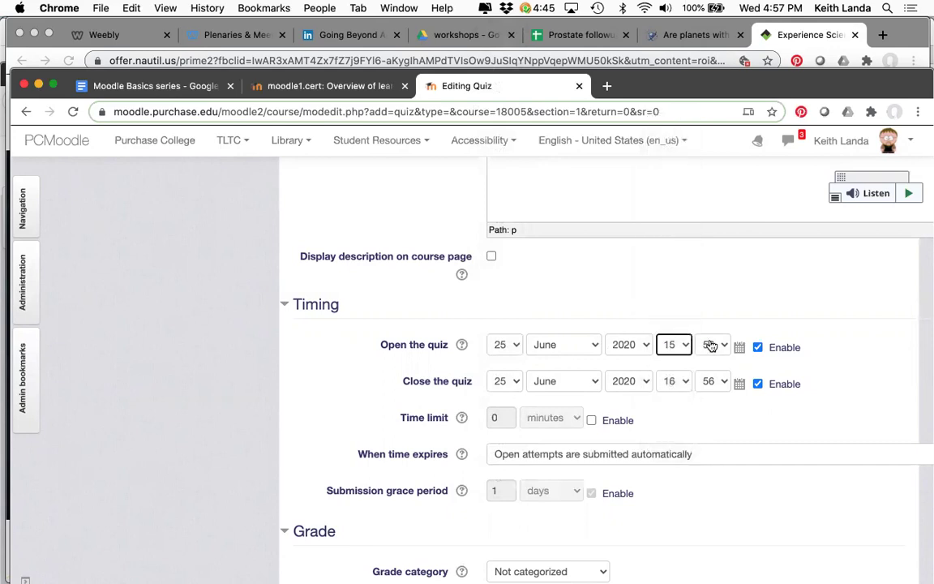
left_click(711, 346)
scroll(704, 268, "up", 5)
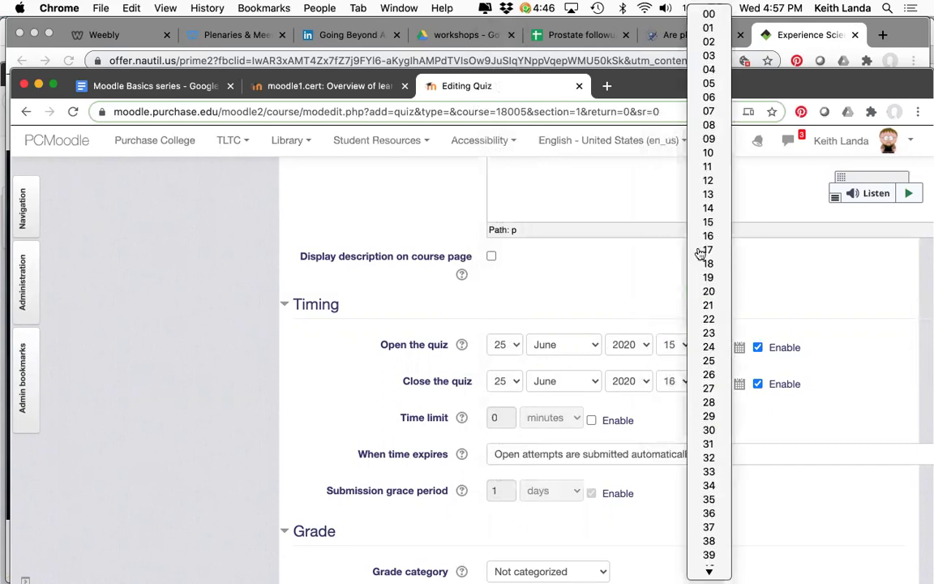
left_click(707, 15)
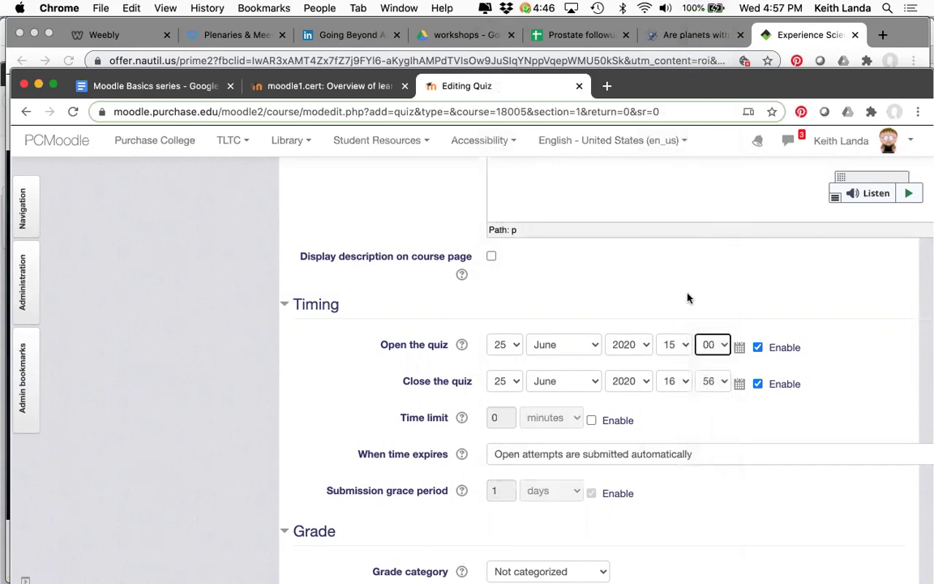
left_click(708, 387)
scroll(699, 129, "up", 5)
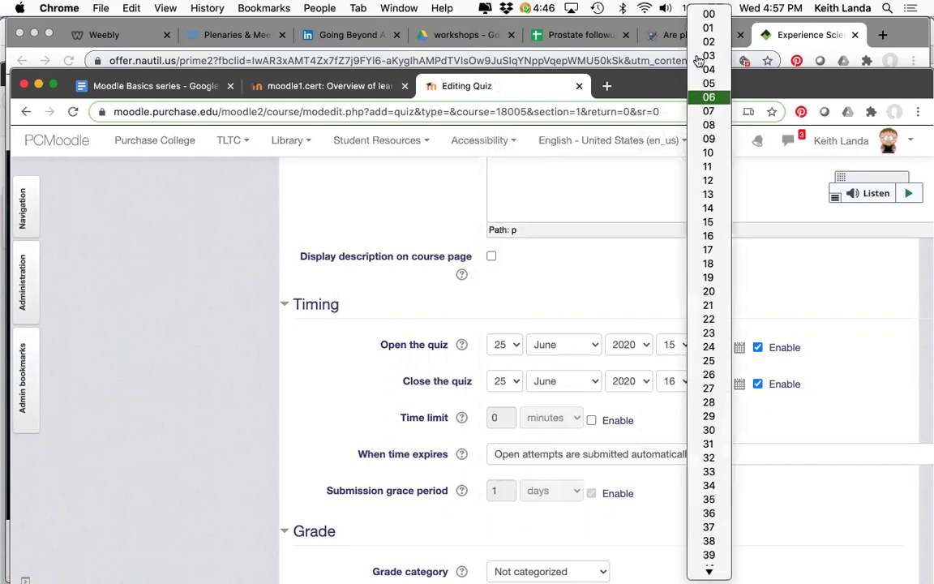
left_click(707, 14)
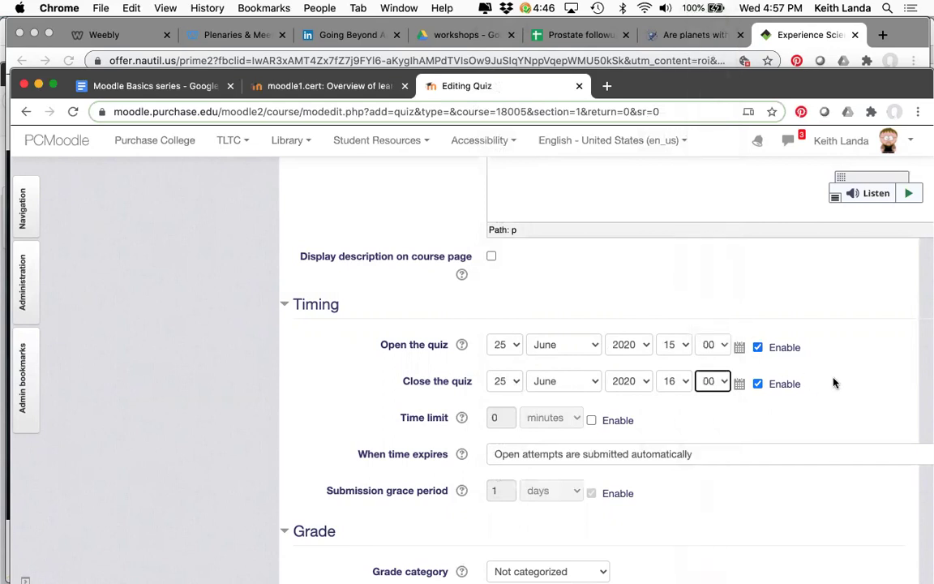
Step: Enable a 15-minute time limit for the quiz
scroll(821, 427, "up", 3)
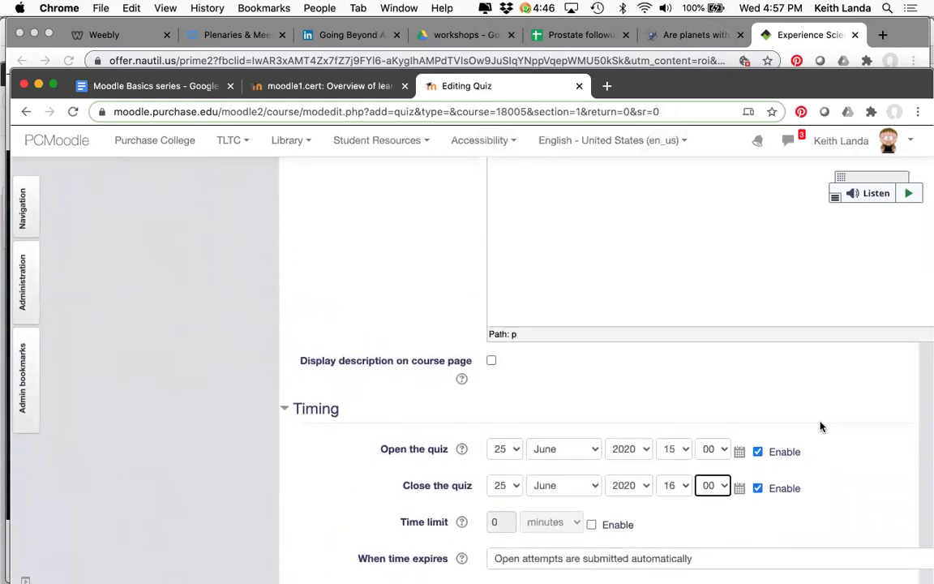
scroll(820, 426, "down", 4)
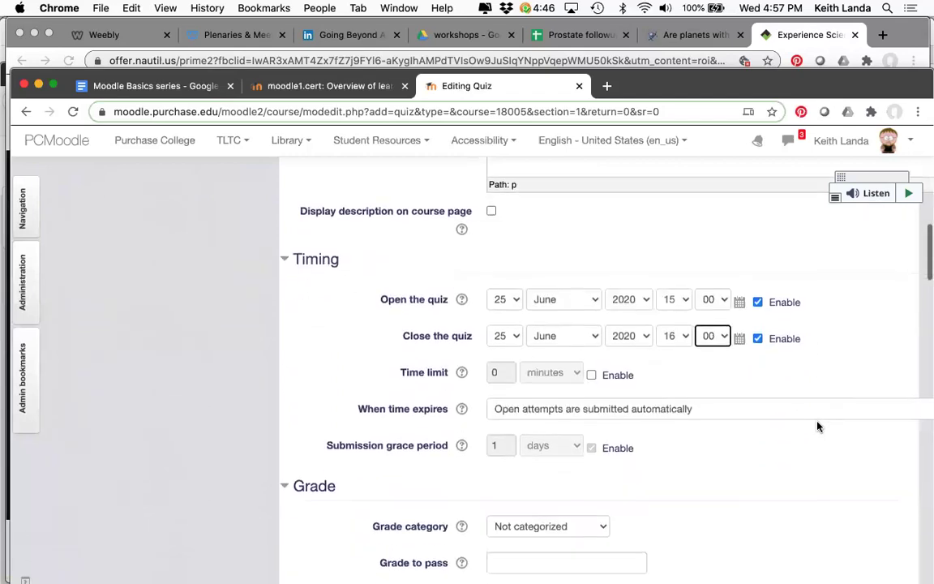
left_click(592, 375)
left_click(496, 371)
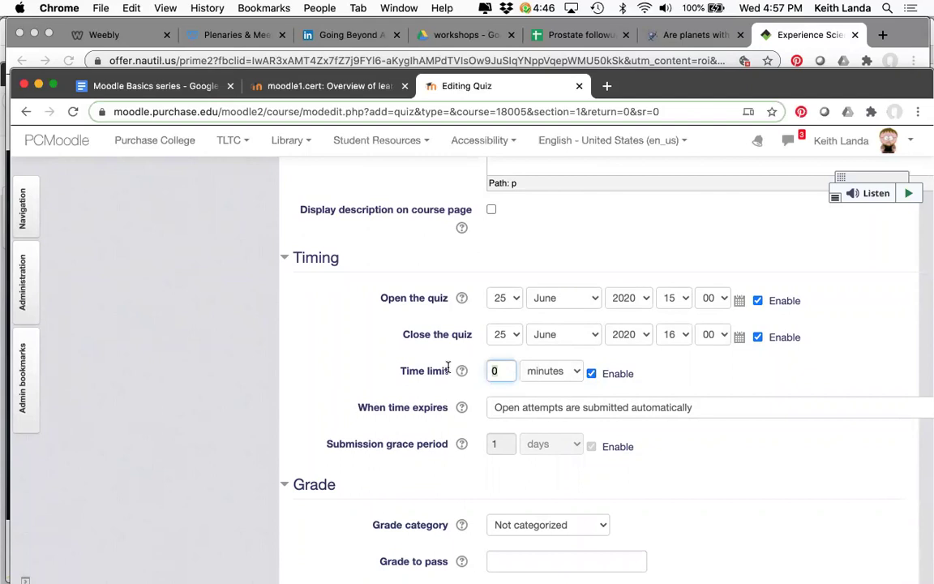
type("15")
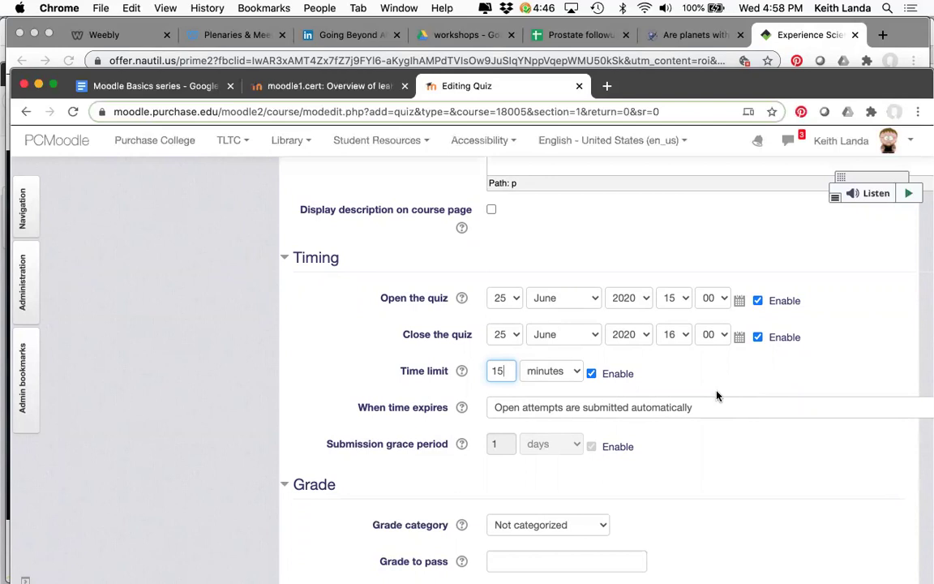
Step: Change Attempts allowed from unlimited to 5, after briefly choosing 1
scroll(717, 396, "down", 3)
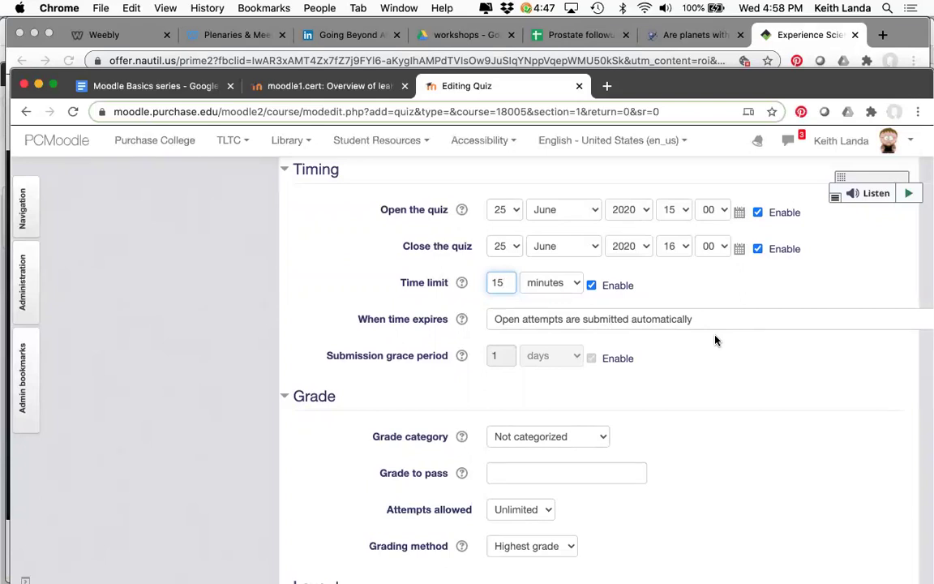
scroll(716, 340, "down", 5)
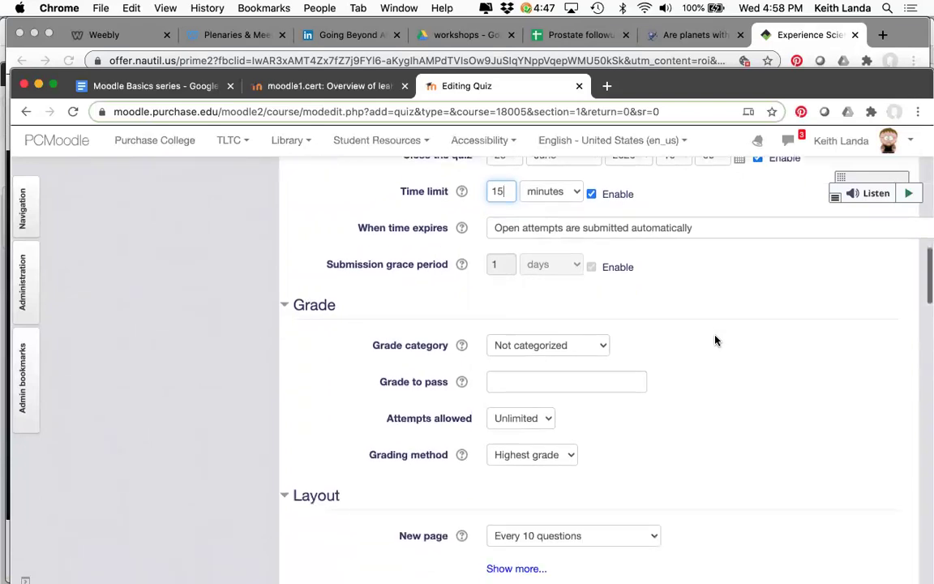
scroll(716, 341, "down", 3)
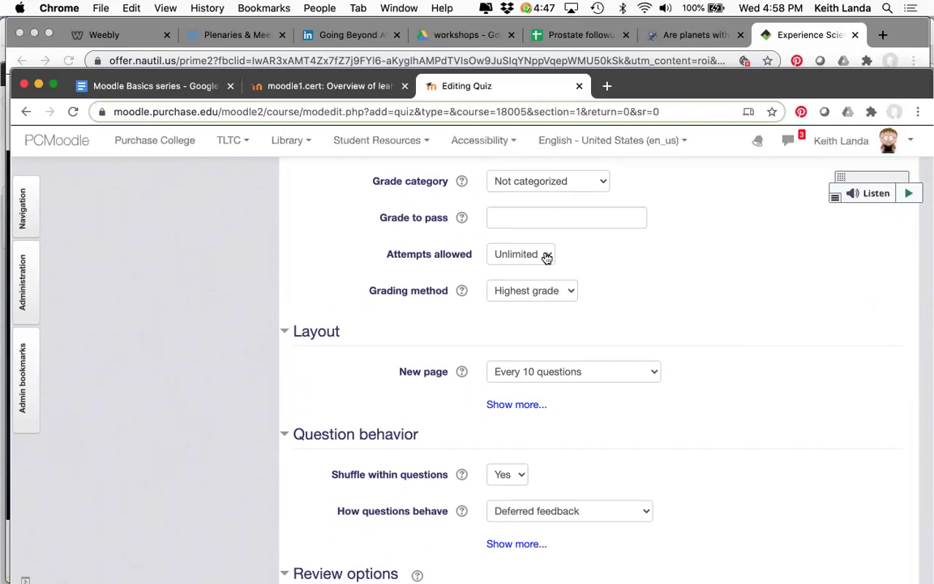
left_click(546, 256)
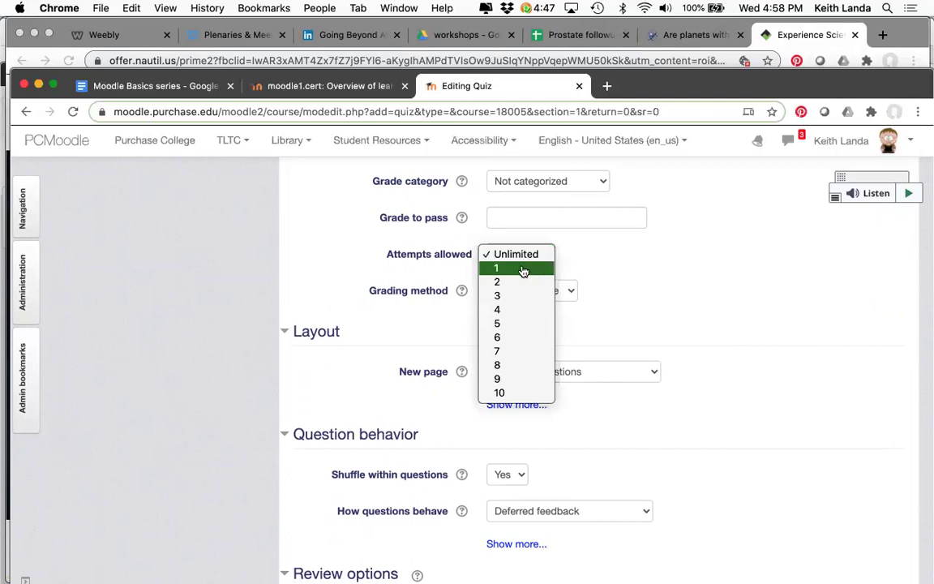
left_click(523, 269)
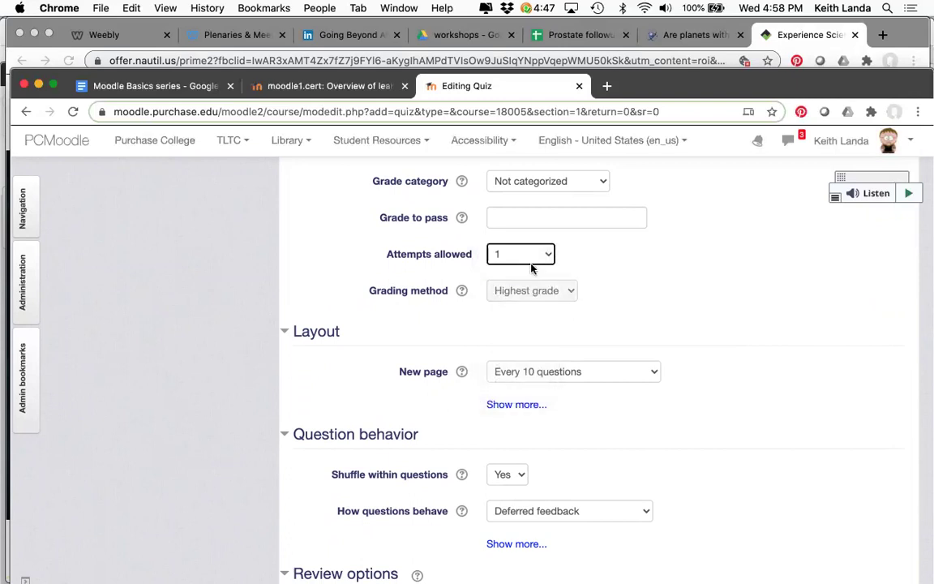
left_click(547, 256)
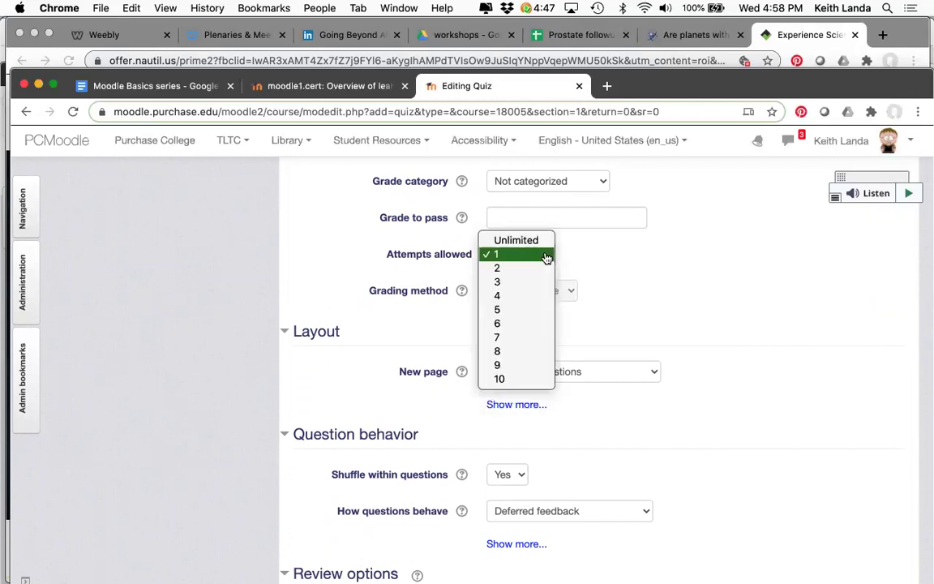
left_click(516, 316)
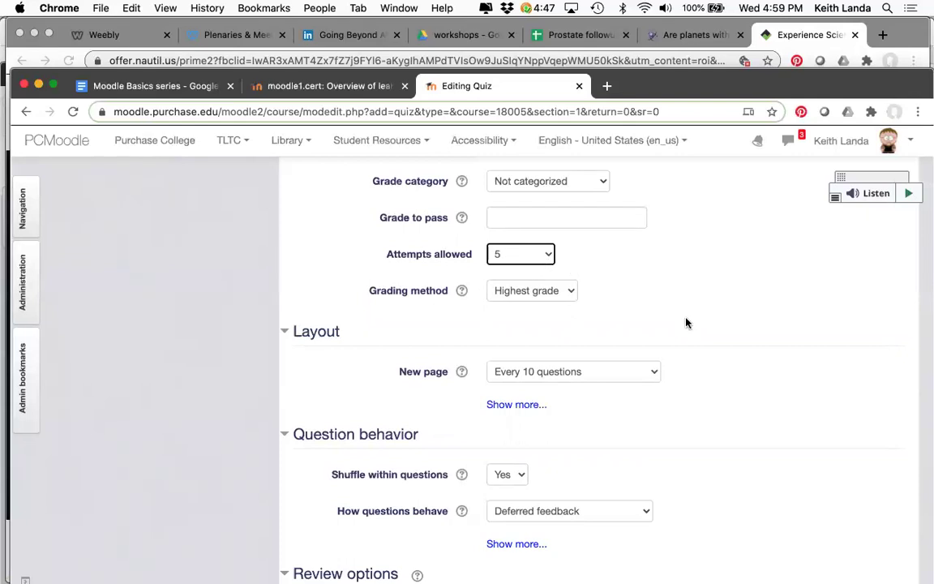
Step: Set the Layout section's New page option to Every 20 questions
scroll(683, 317, "down", 3)
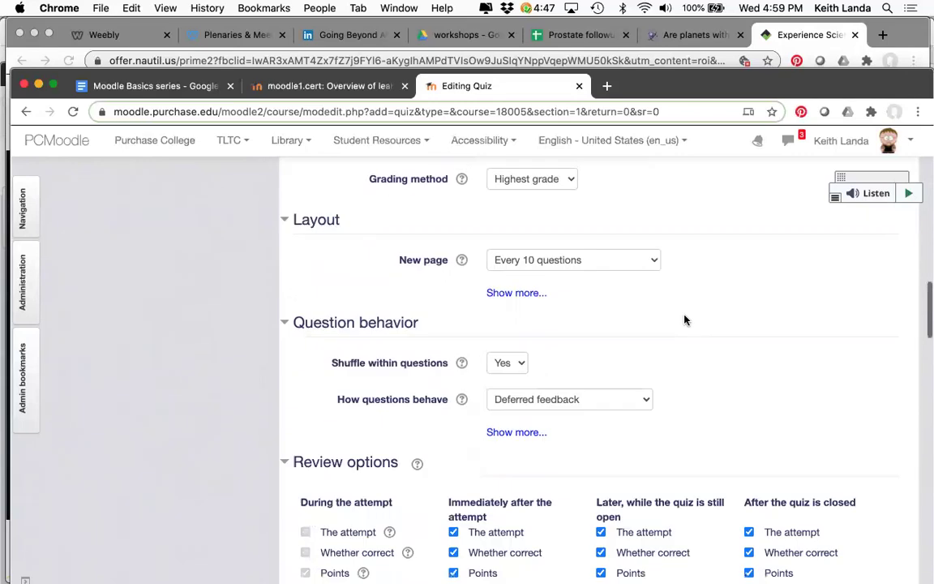
left_click(645, 261)
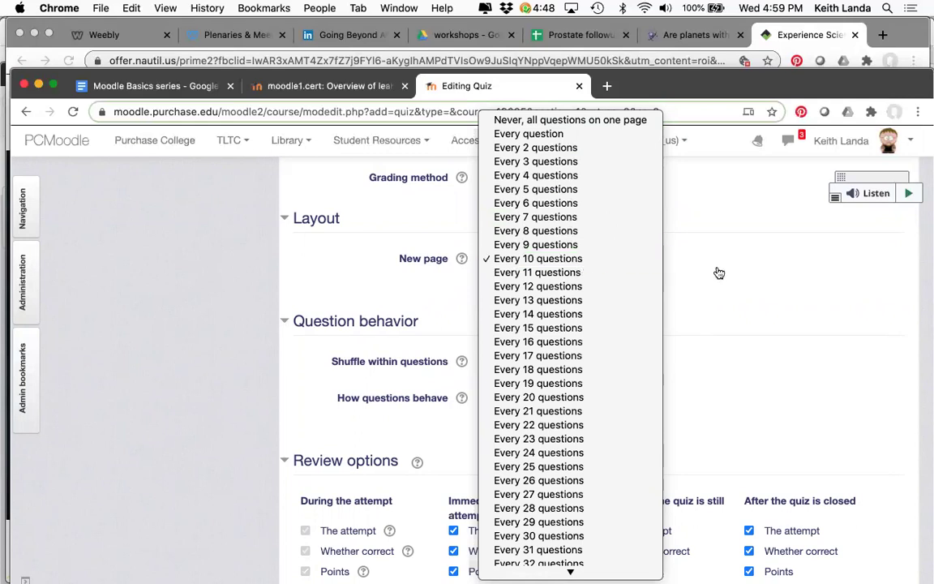
left_click(584, 398)
scroll(722, 358, "down", 4)
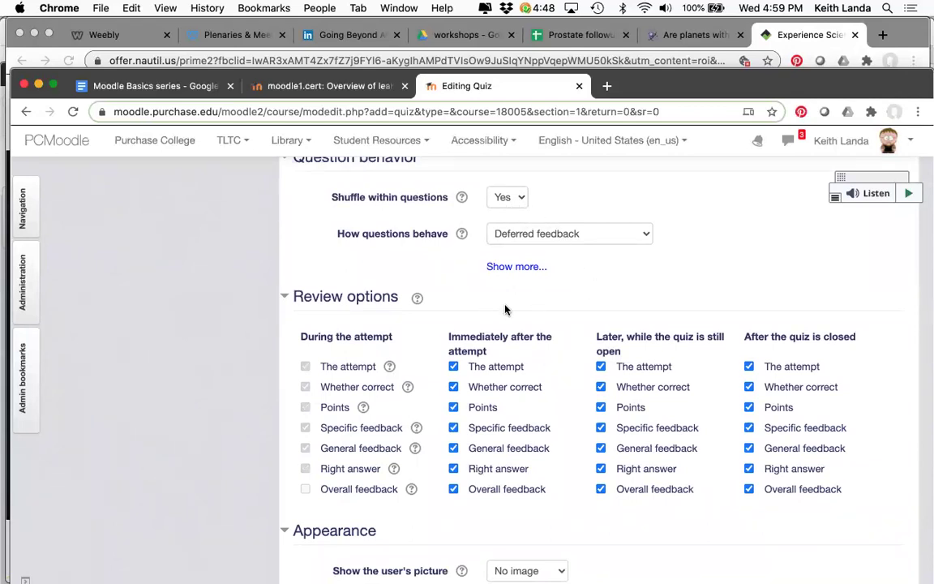
scroll(536, 321, "up", 7)
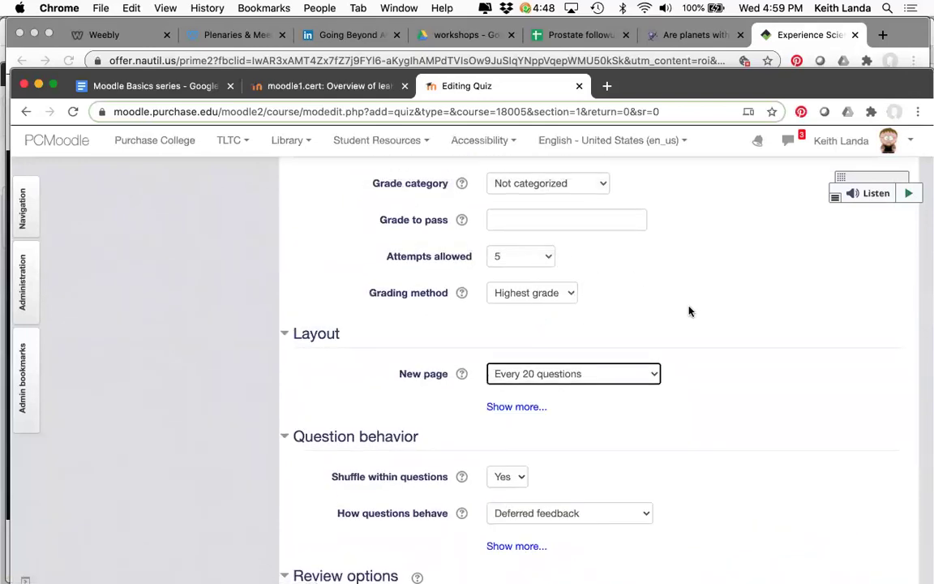
Step: Uncheck Right answer under 'Immediately after the attempt' and 'Later, while the quiz is still open'
scroll(689, 310, "down", 1)
scroll(689, 310, "down", 6)
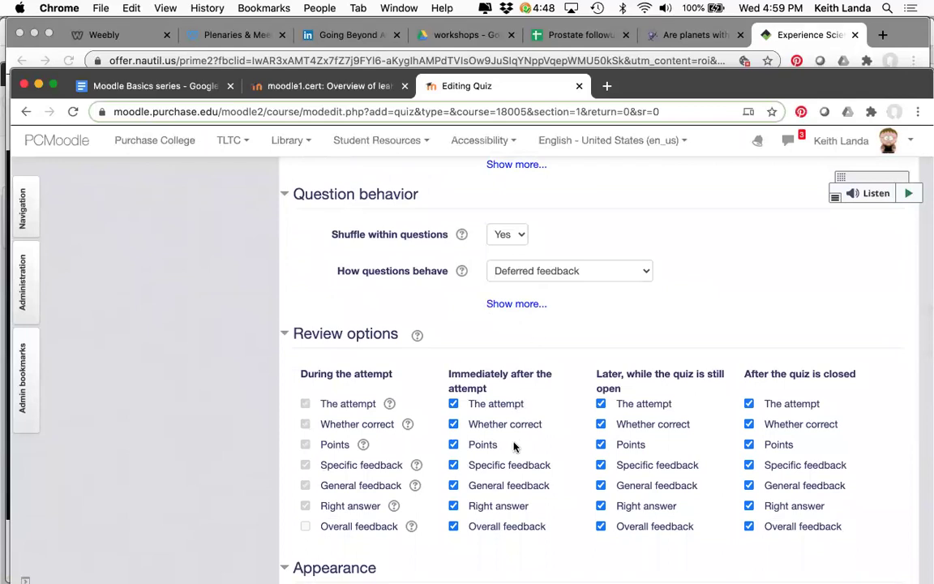
left_click(453, 506)
left_click(601, 507)
Step: Save the quiz settings with Save and display to view the quiz summary page
scroll(532, 510, "down", 3)
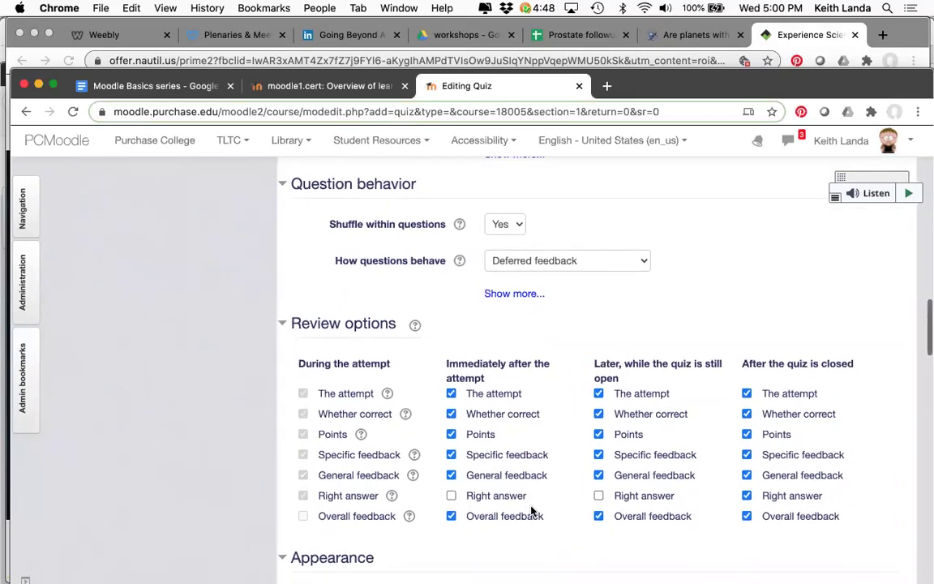
scroll(532, 509, "down", 20)
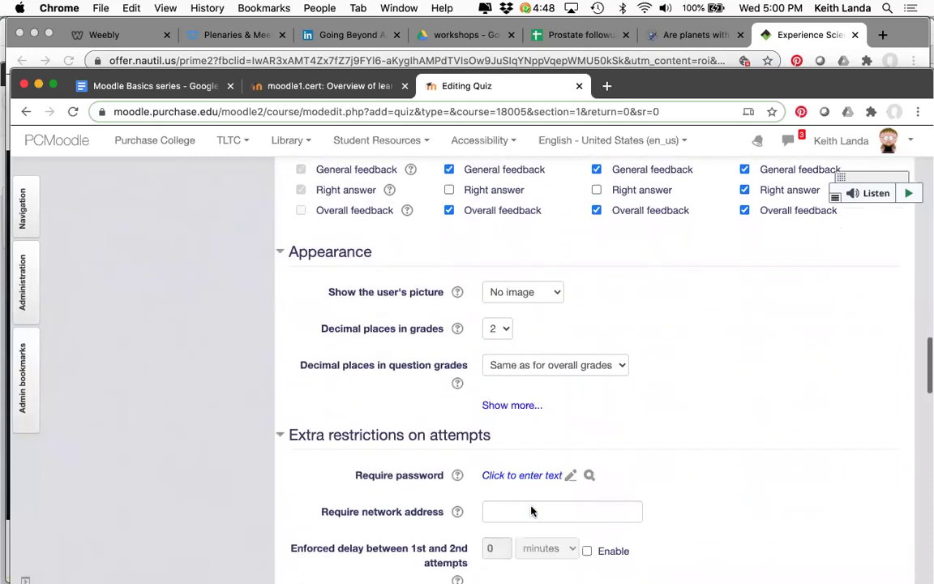
scroll(532, 510, "down", 20)
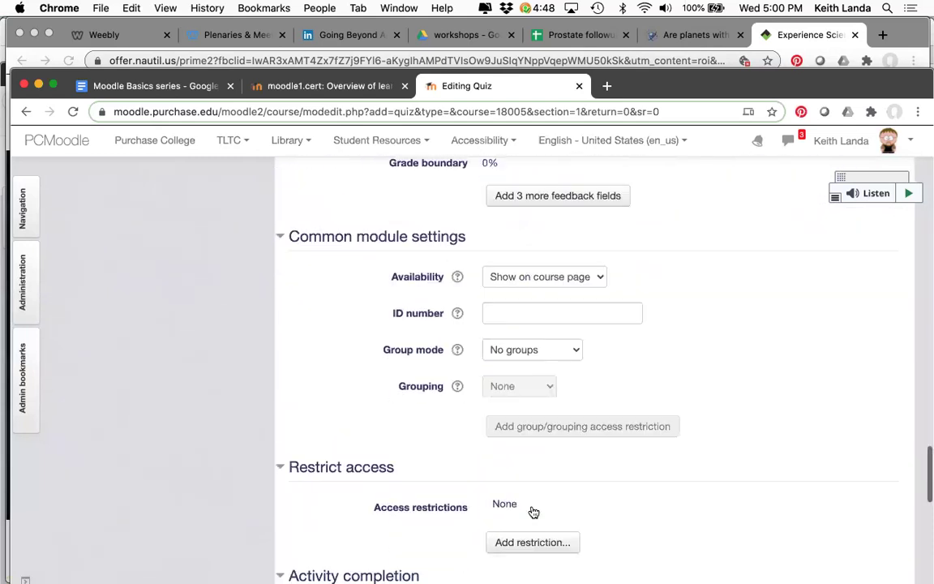
scroll(532, 509, "down", 2)
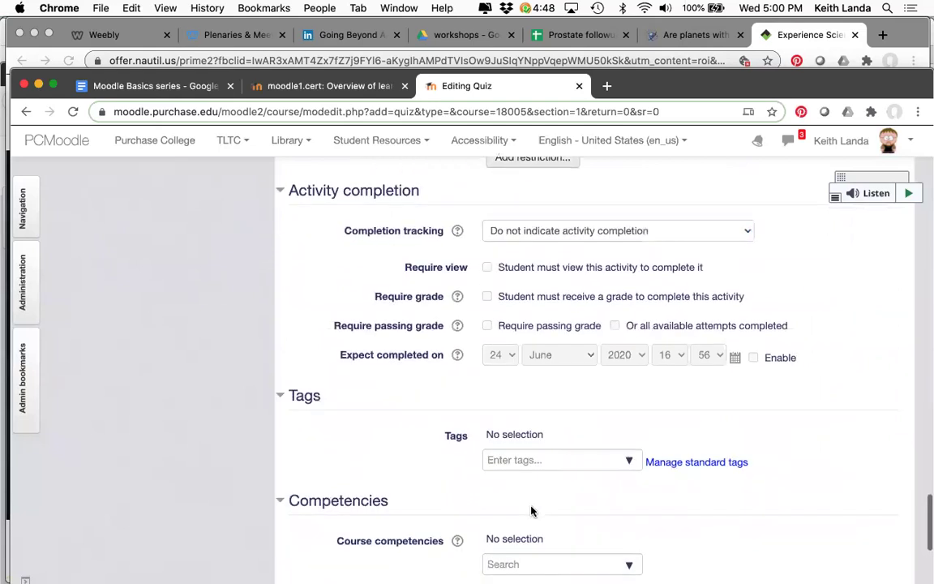
scroll(531, 509, "down", 10)
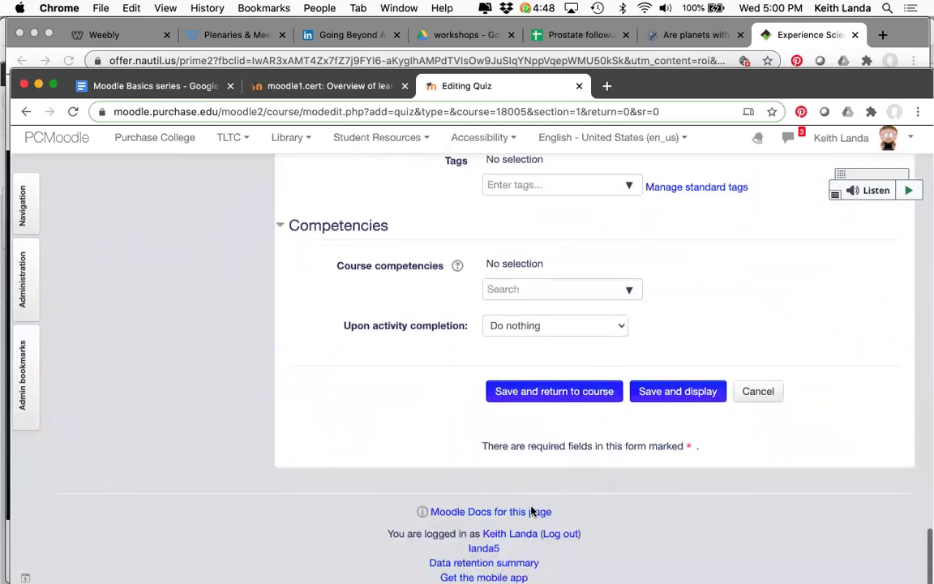
left_click(670, 396)
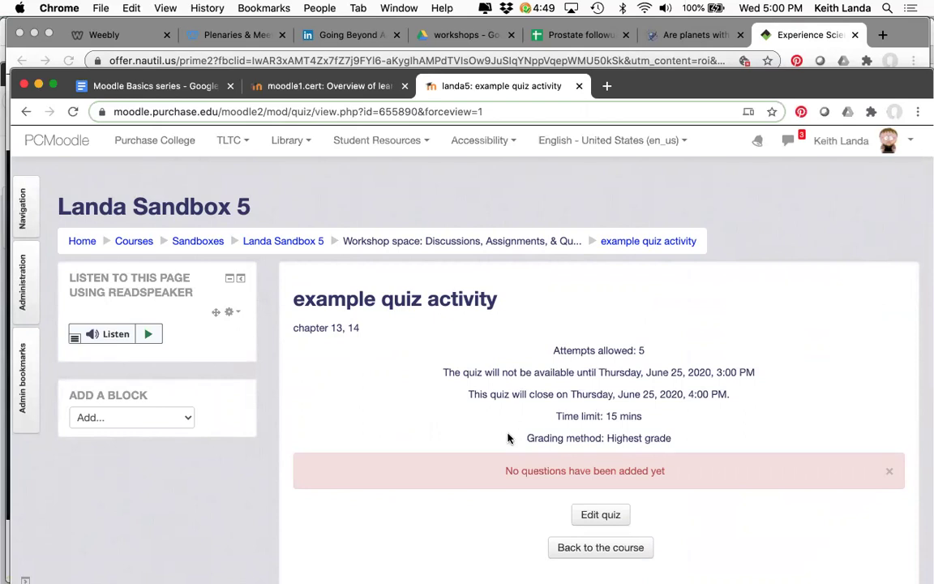
Step: Go to the Edit quiz page of the example quiz activity
scroll(508, 438, "down", 2)
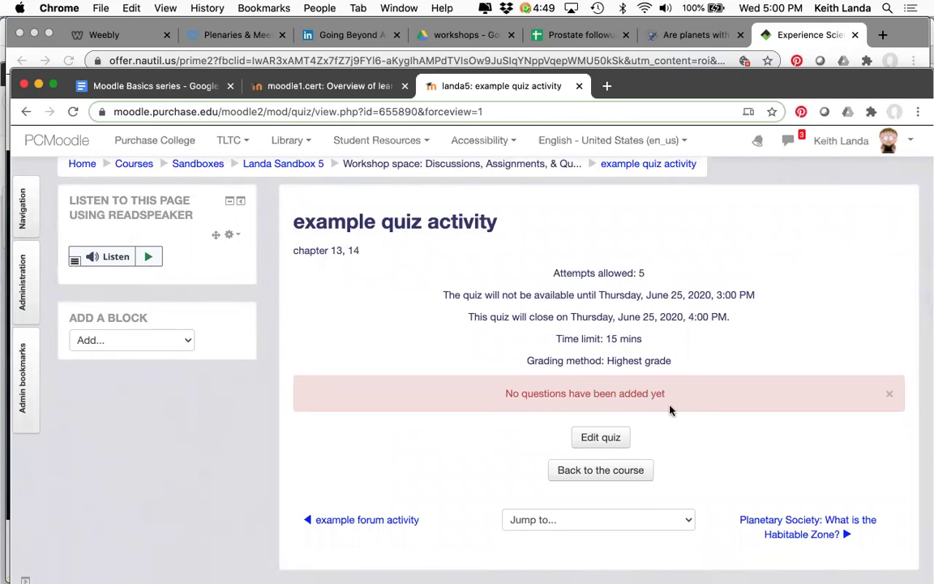
left_click(610, 439)
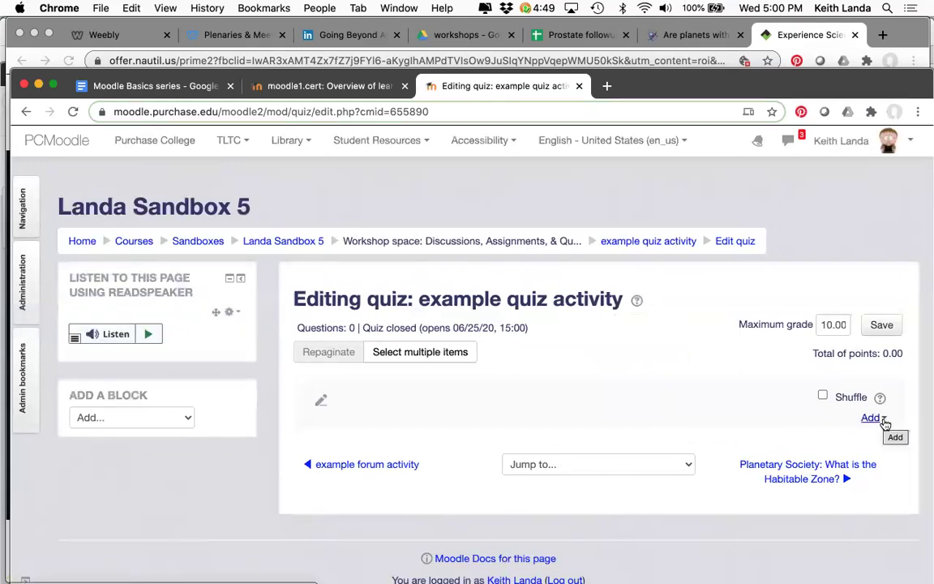
Step: Add 8 random questions from the 'What is life? (14)' category to the quiz
left_click(884, 422)
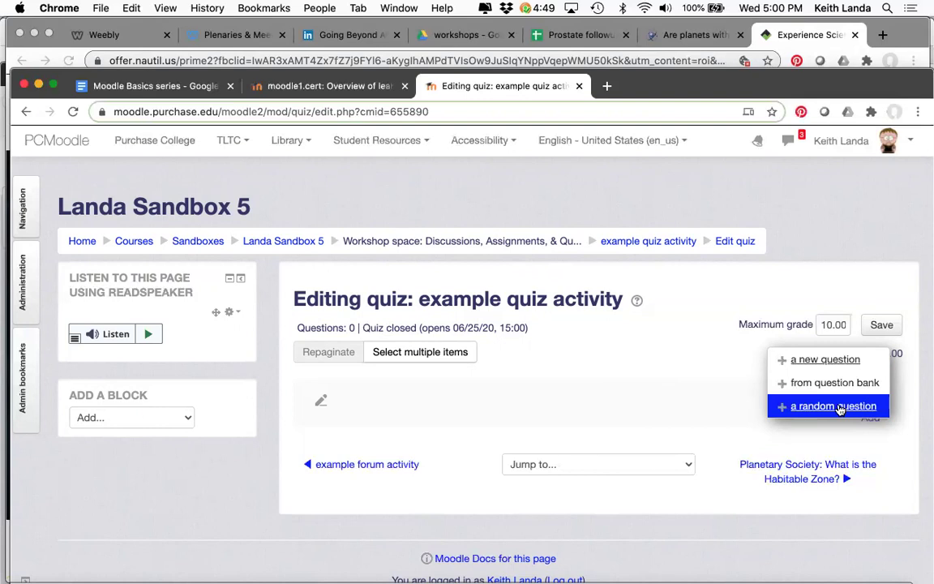
left_click(840, 410)
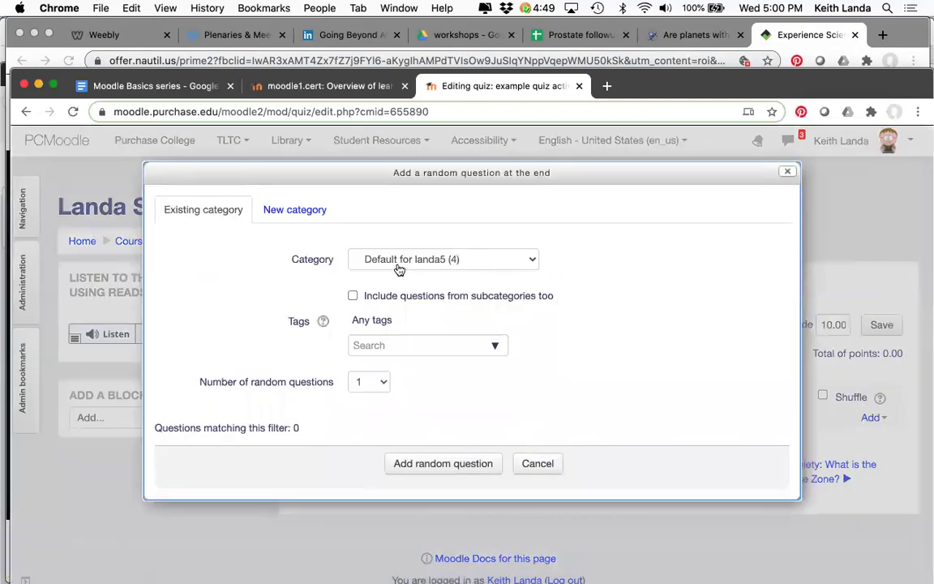
left_click(399, 264)
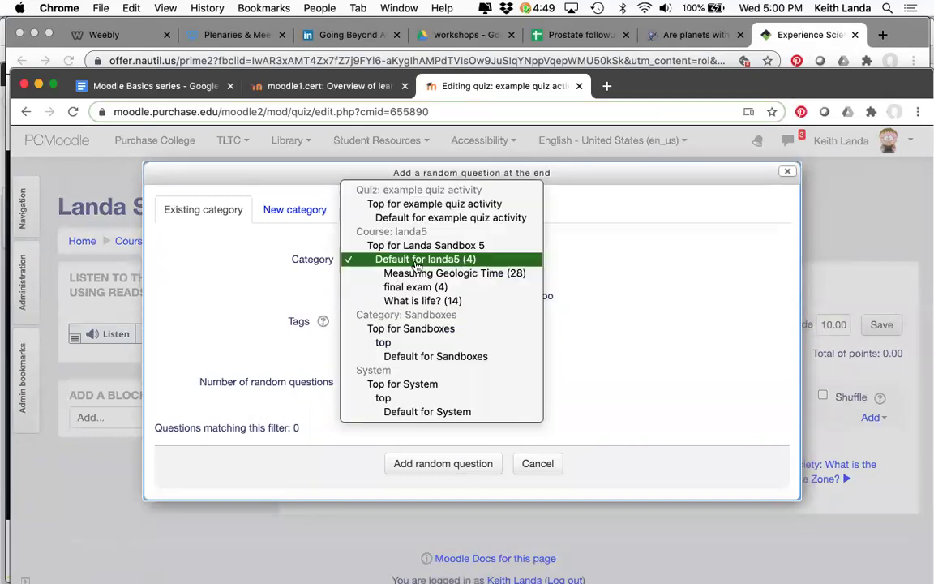
left_click(424, 302)
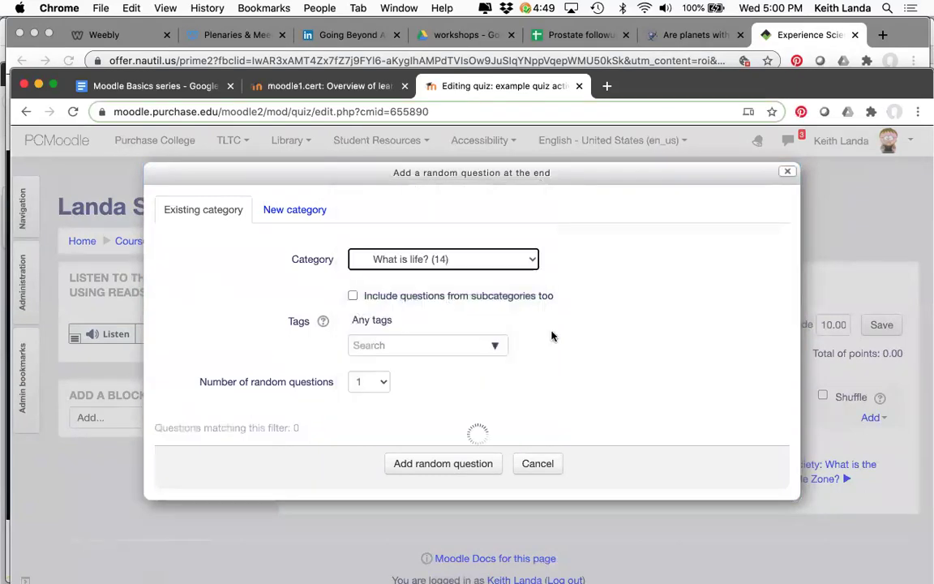
left_click(380, 389)
left_click(366, 480)
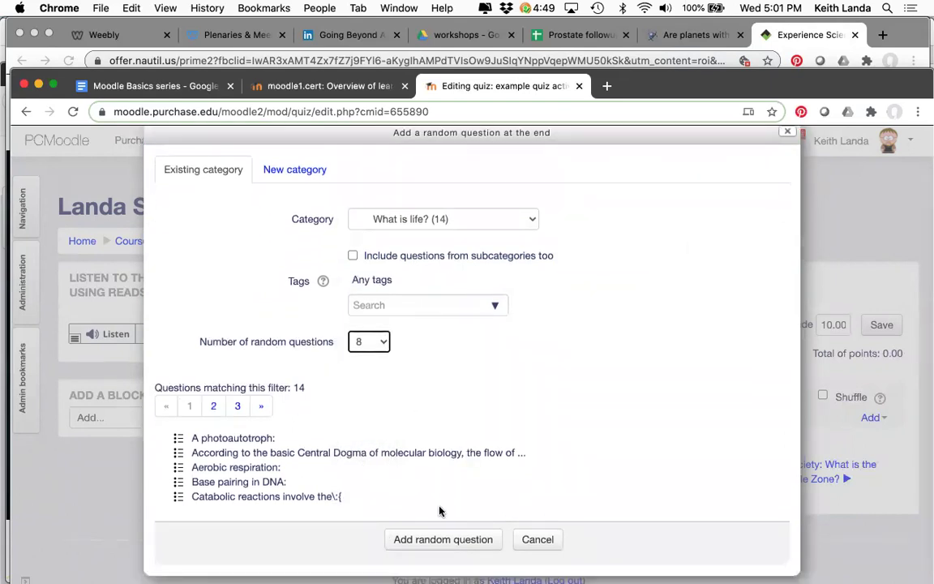
left_click(442, 540)
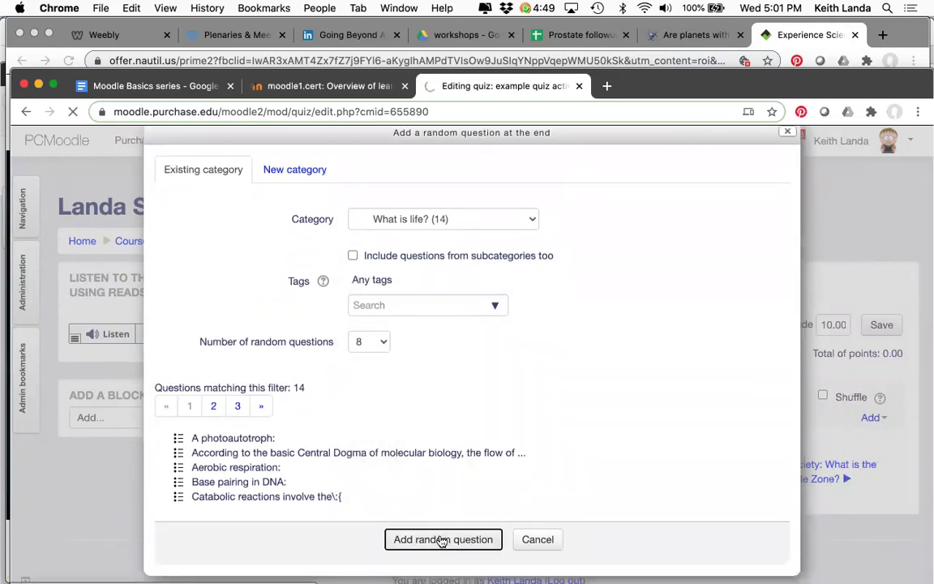
scroll(568, 476, "down", 3)
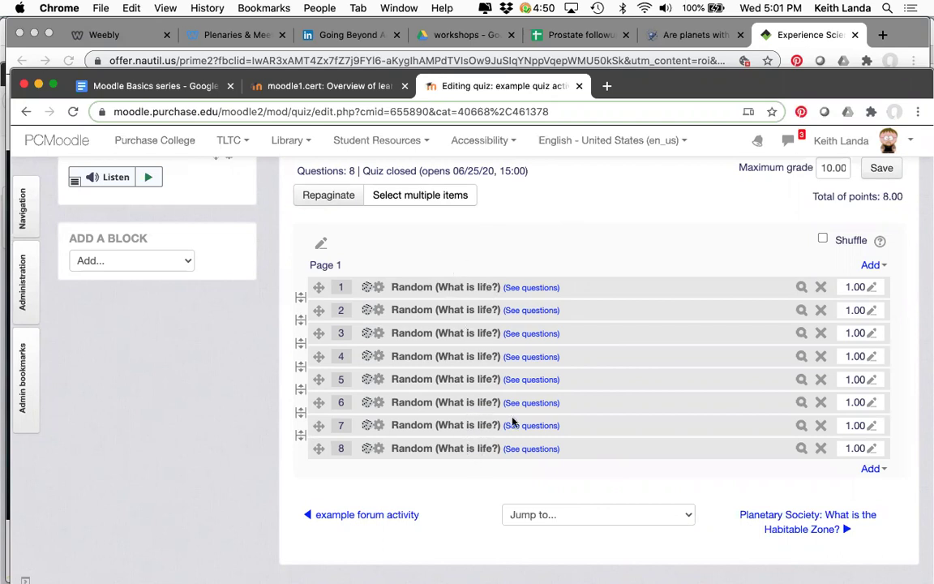
Step: Add the 'Catabolic reactions involve the' question from the question bank as question 9
left_click(879, 472)
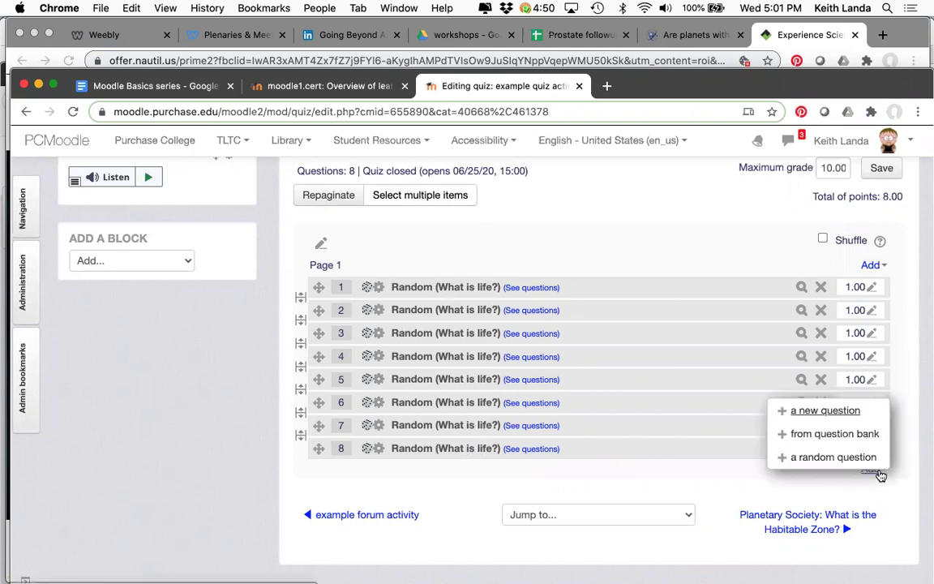
left_click(835, 435)
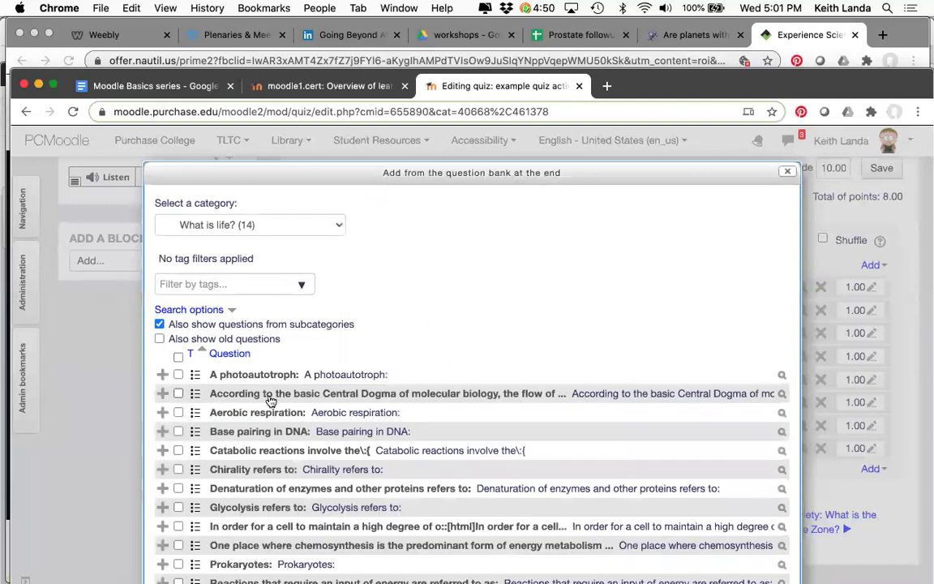
left_click(177, 450)
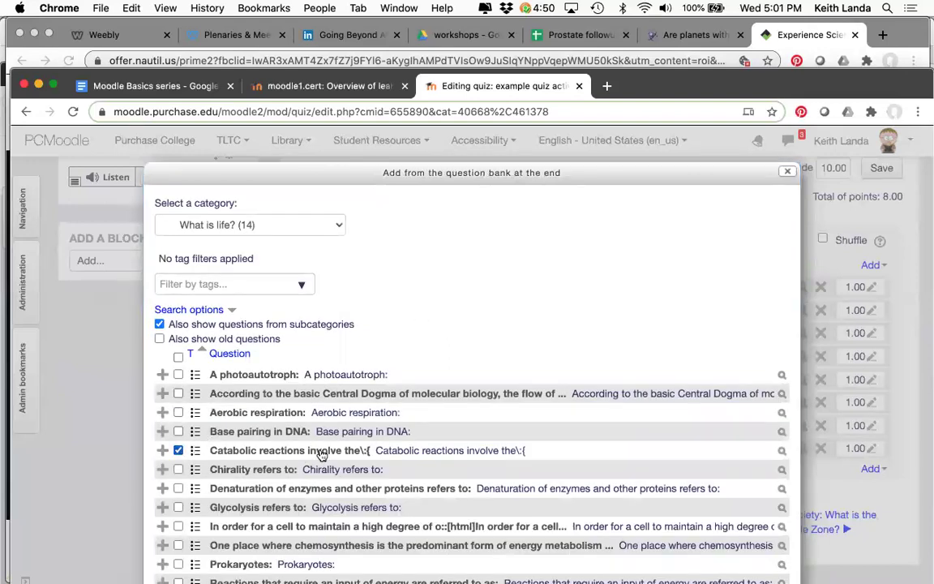
scroll(322, 456, "down", 3)
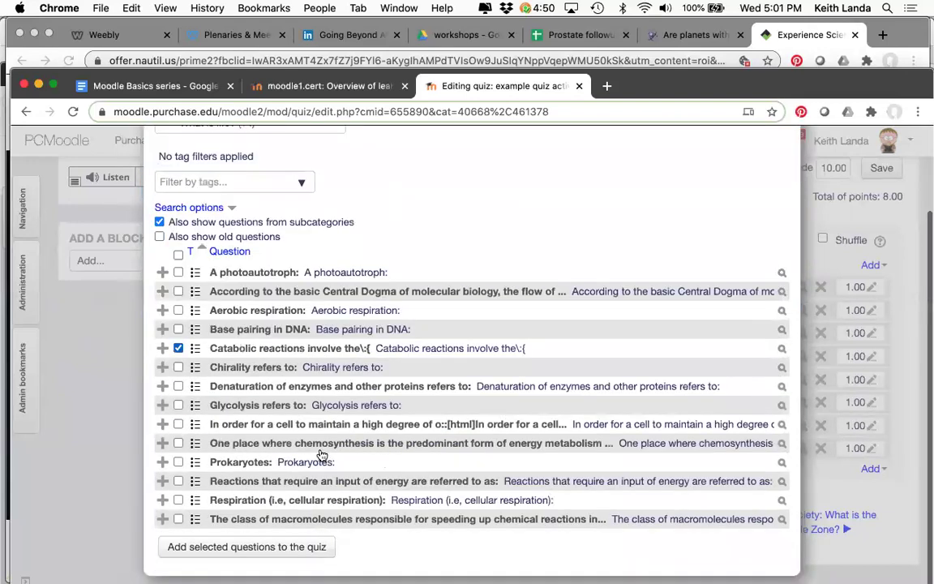
left_click(256, 551)
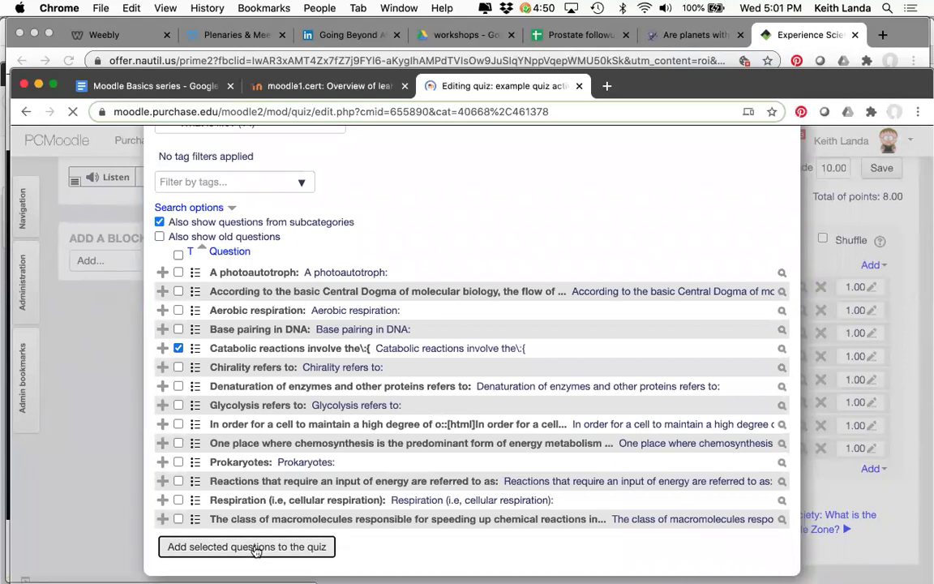
scroll(386, 504, "down", 3)
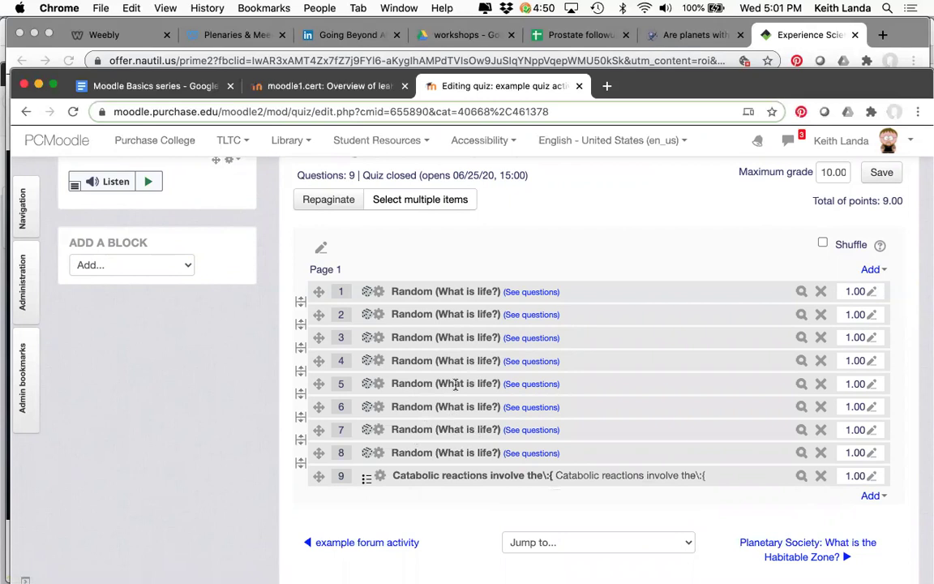
scroll(460, 403, "up", 4)
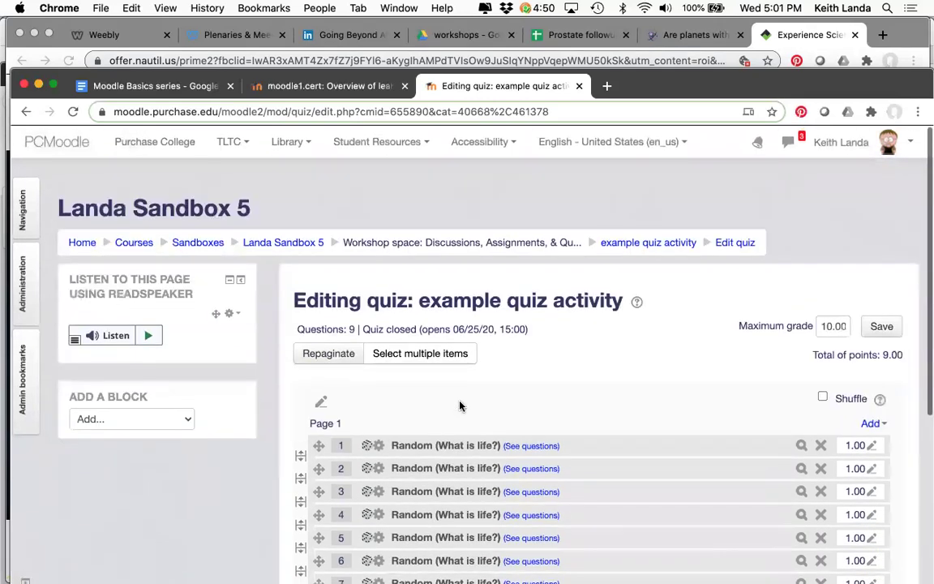
Step: Preview the example quiz activity from Quiz administration, reaching the 15-minute timed-quiz warning
left_click(630, 241)
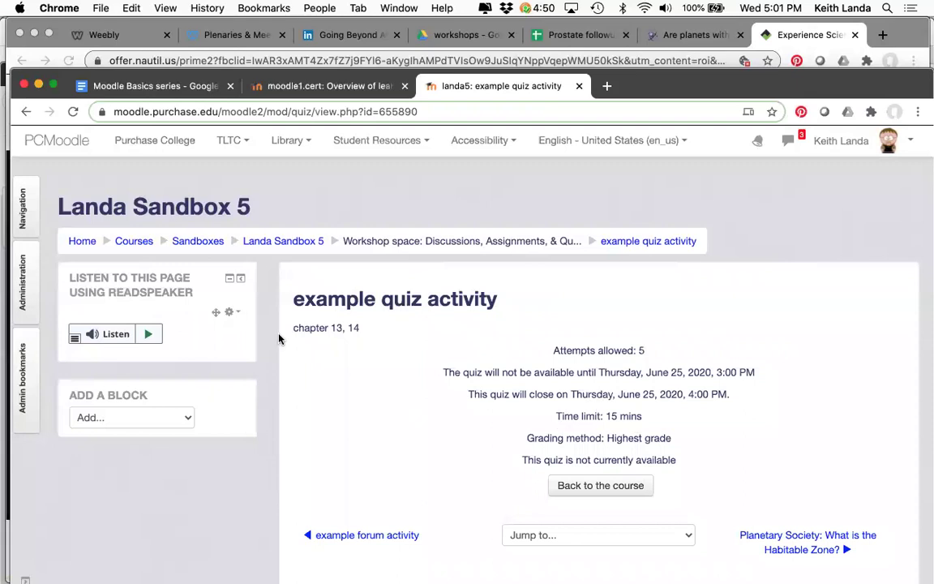
left_click(25, 284)
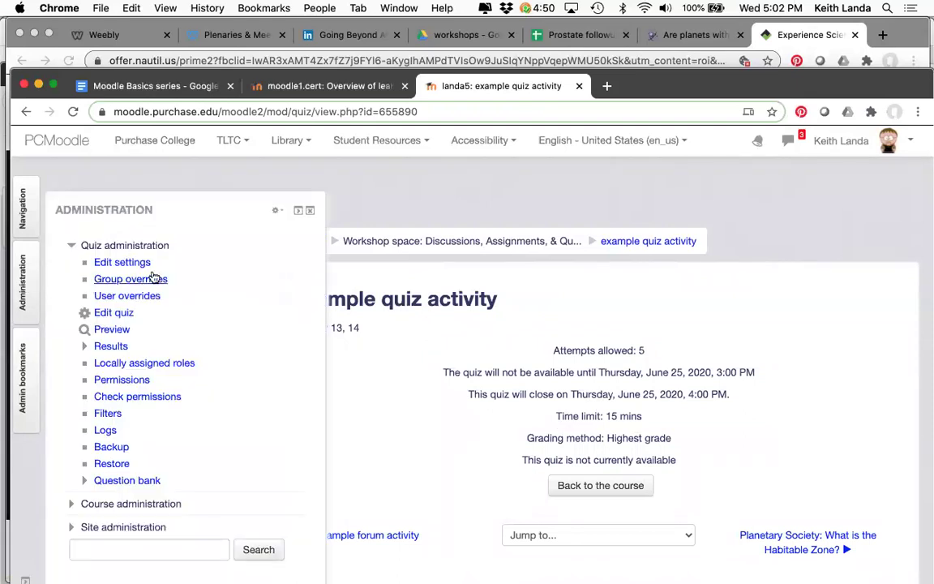
left_click(114, 329)
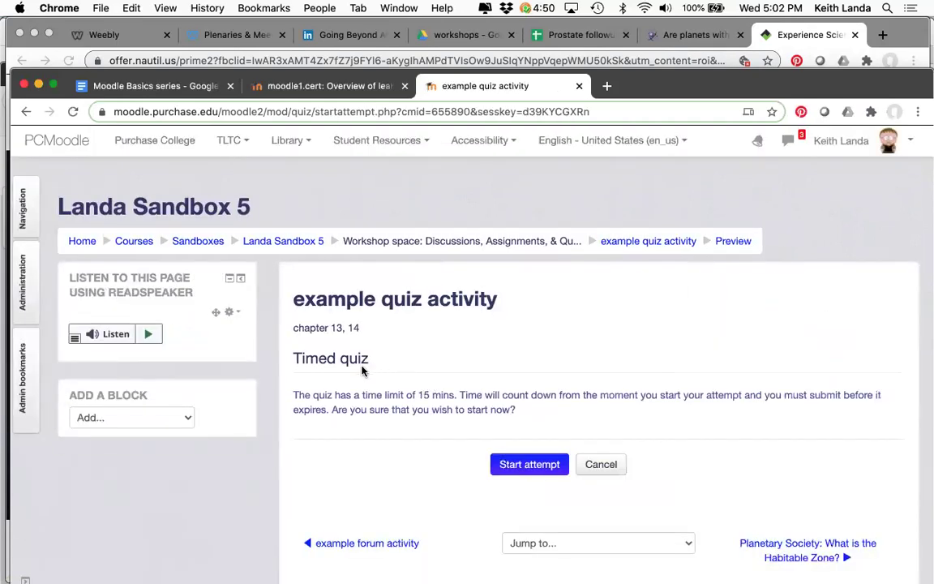
Step: Start the preview attempt, scroll its nine questions, and check the Moodle Basics series outline
left_click(529, 465)
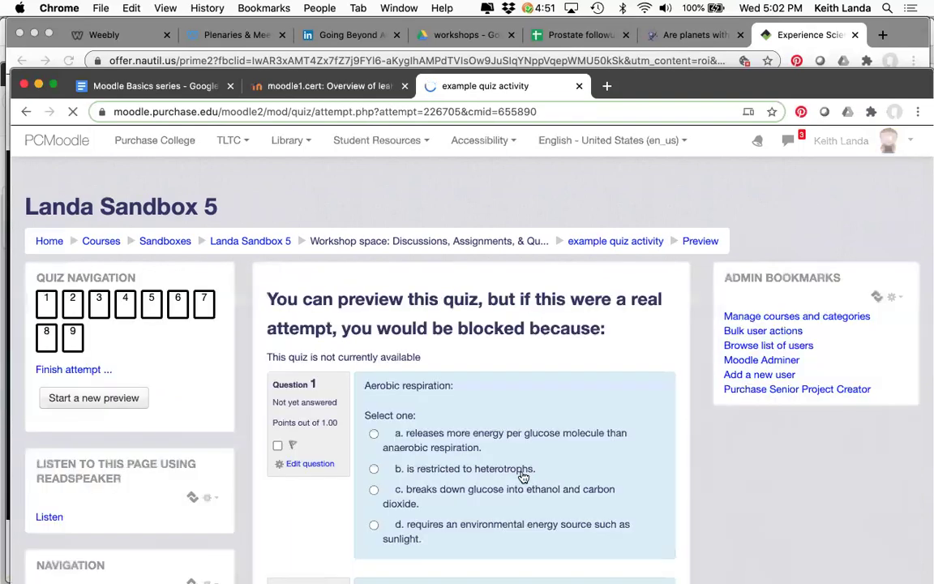
scroll(367, 490, "down", 1)
scroll(367, 490, "down", 10)
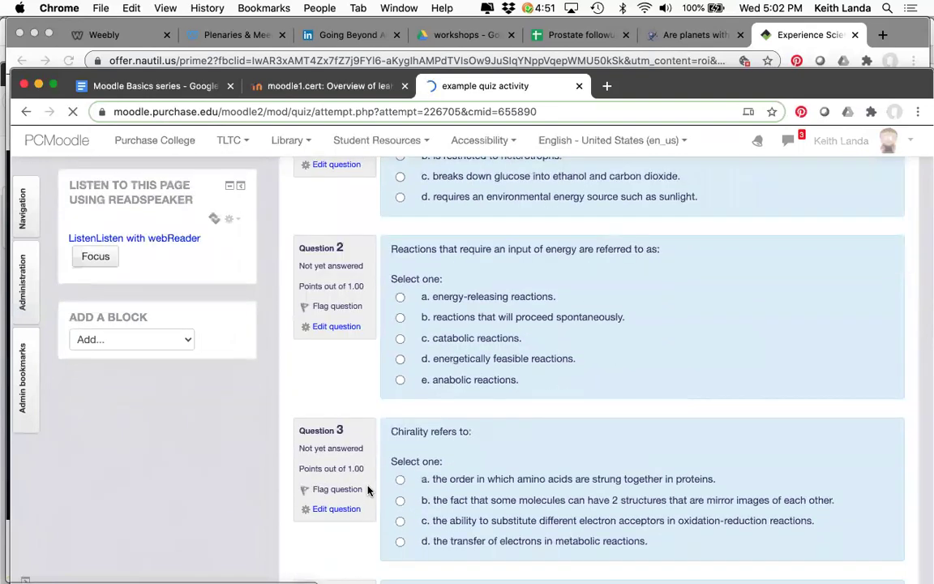
scroll(368, 491, "down", 10)
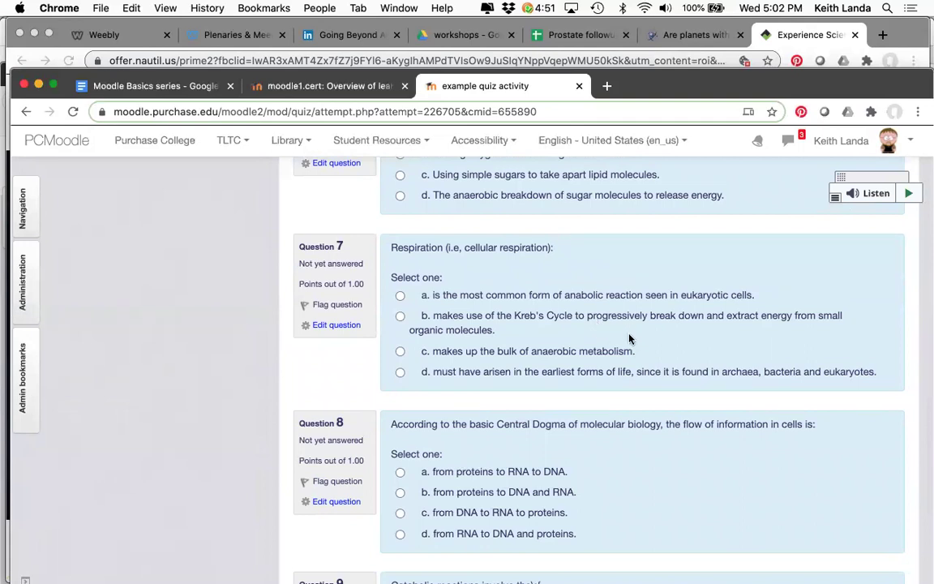
scroll(629, 410, "up", 5)
scroll(630, 412, "up", 15)
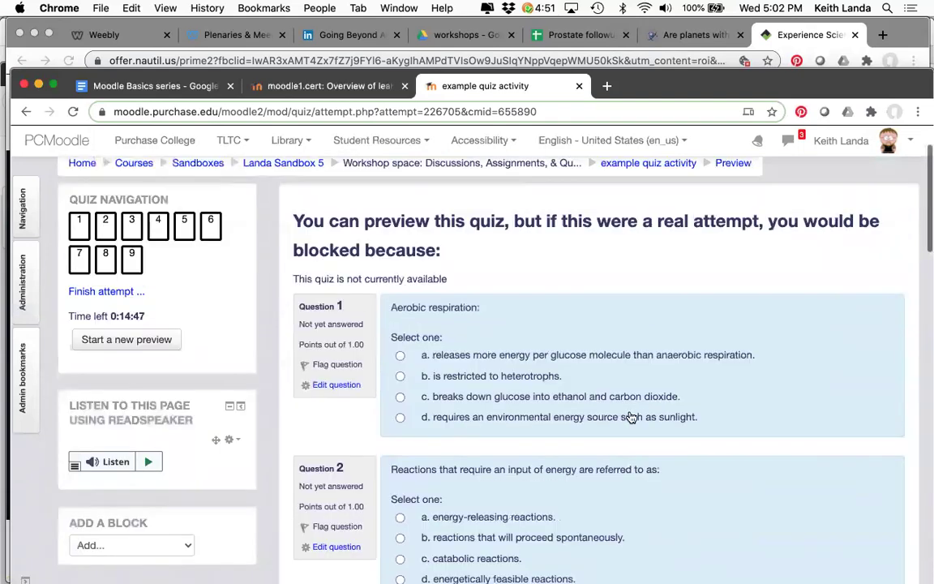
scroll(629, 416, "up", 2)
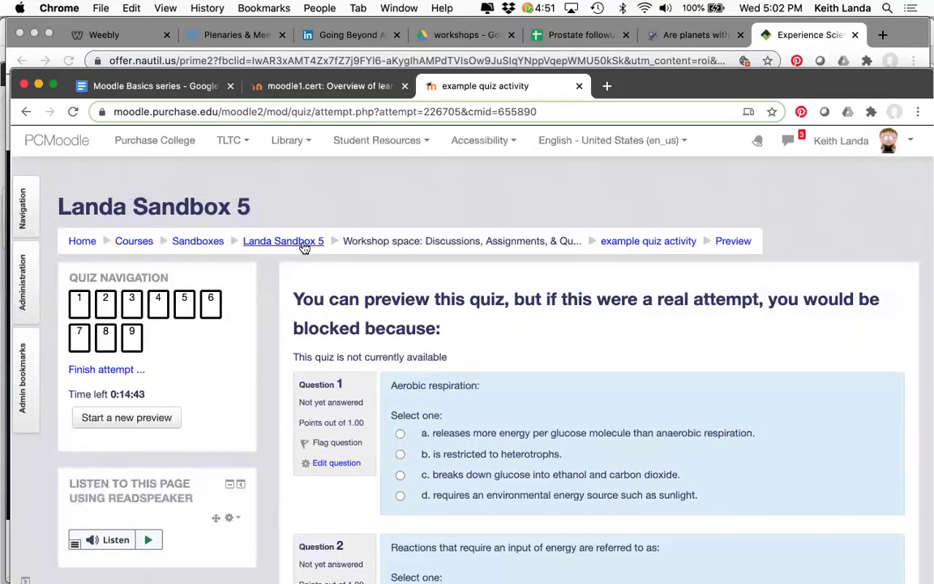
left_click(161, 86)
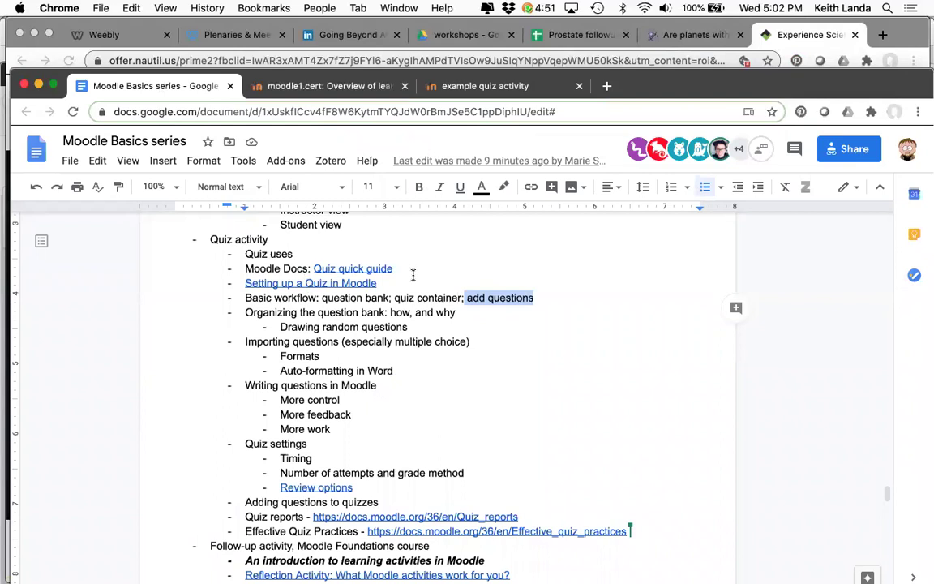
left_click(458, 86)
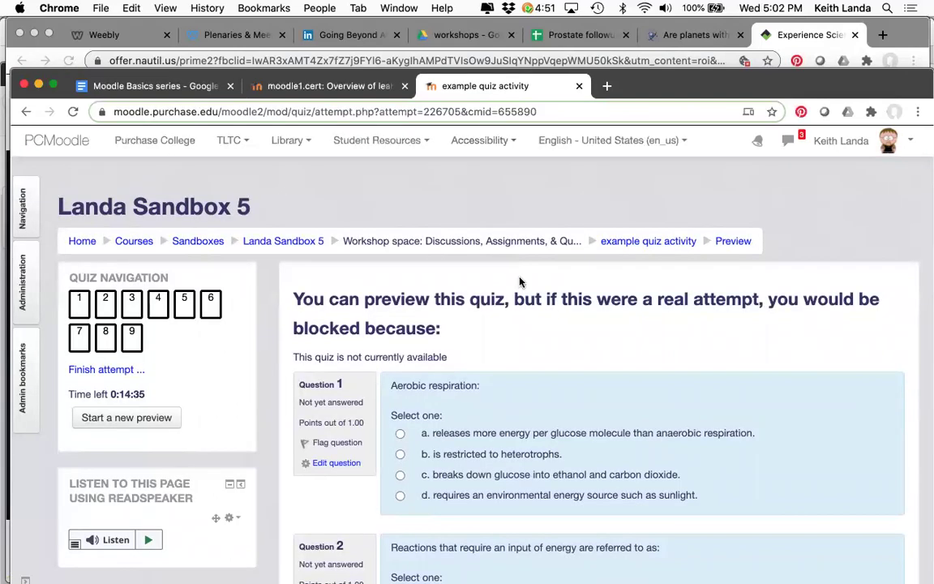
Step: Go to User overrides under Quiz administration for the example quiz activity
scroll(522, 297, "down", 2)
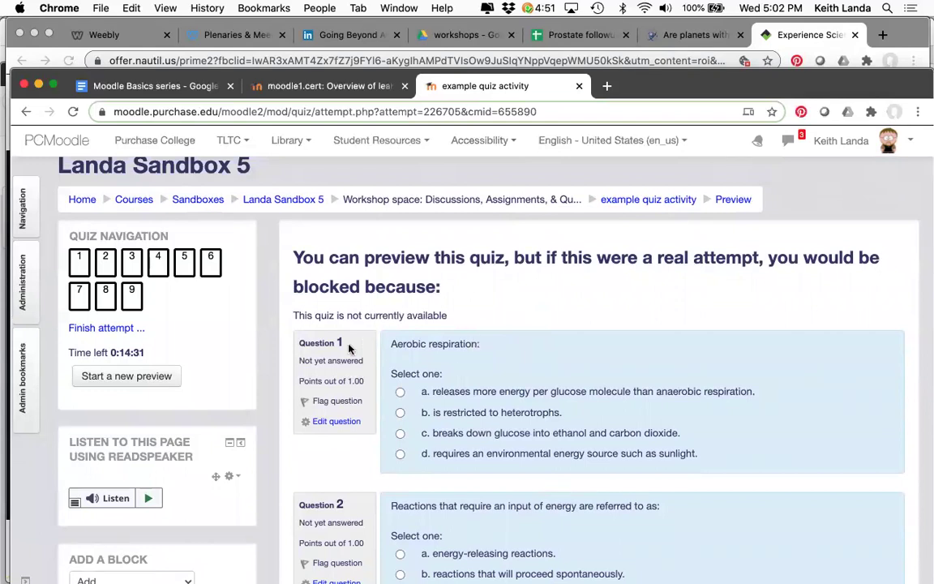
left_click(27, 298)
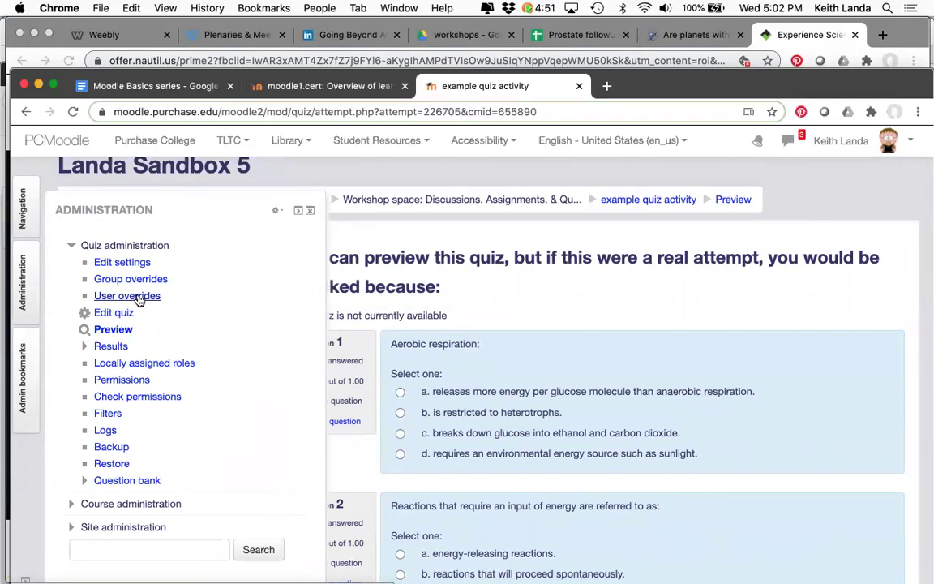
left_click(147, 302)
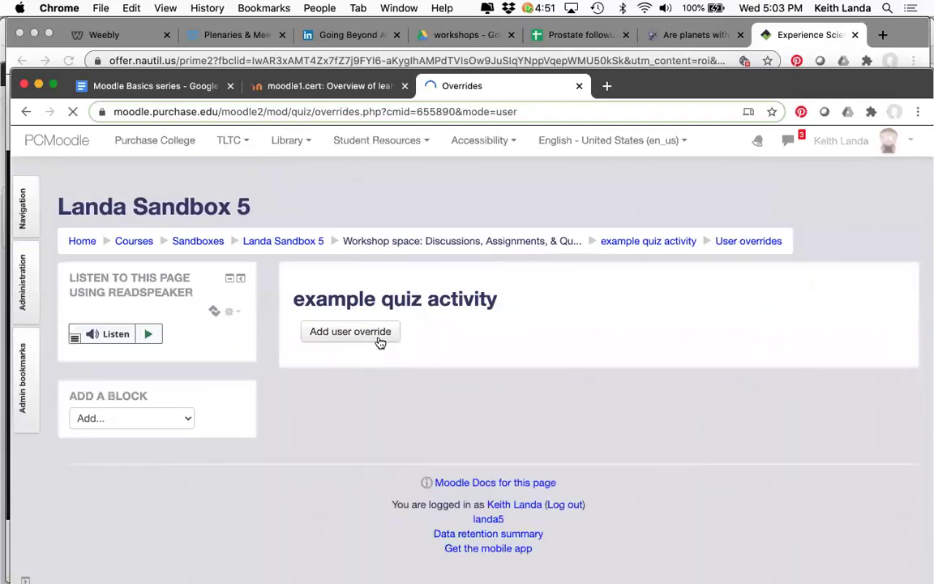
Step: Start a new user override on the example quiz activity for the test student
left_click(380, 340)
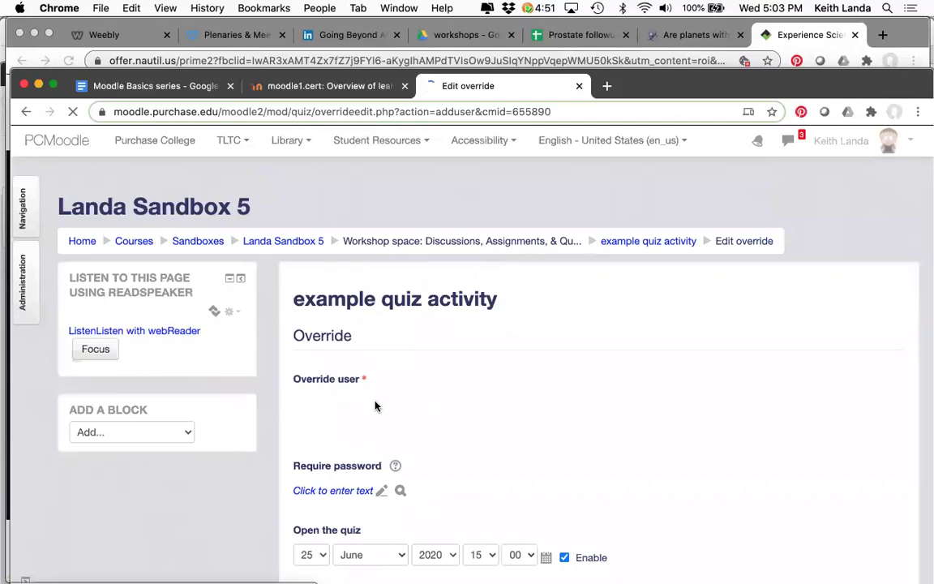
scroll(422, 401, "down", 1)
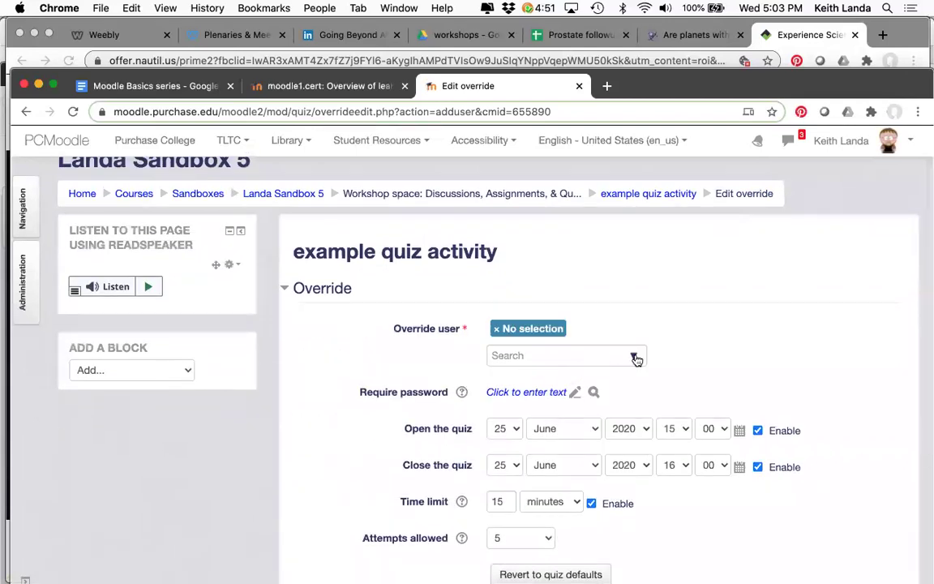
left_click(635, 357)
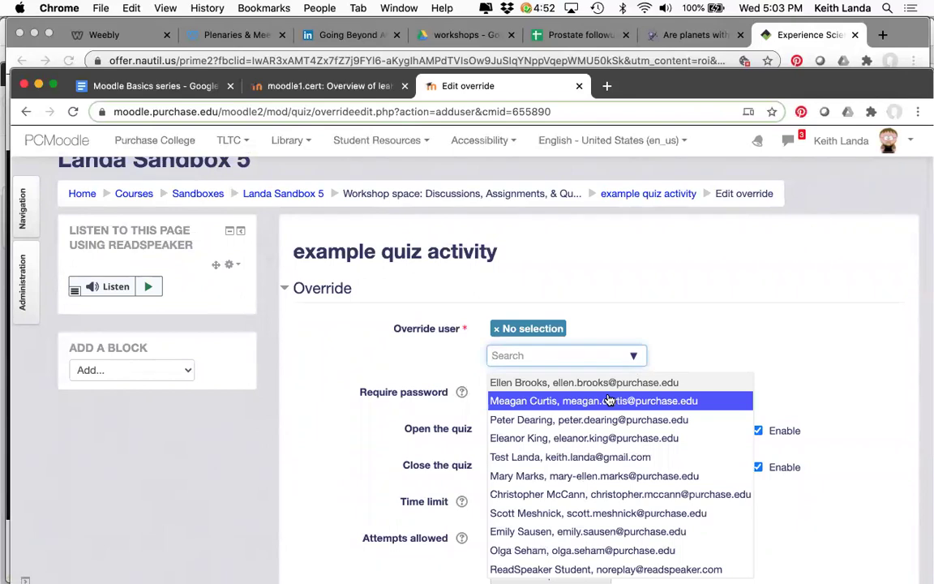
left_click(576, 457)
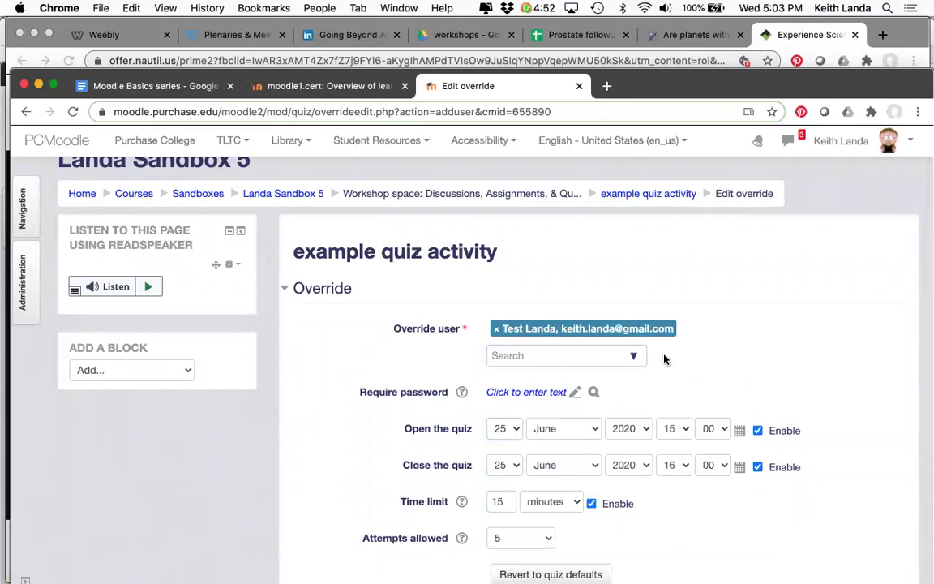
Step: Change the override's time limit from 15 to 30 minutes and save it
scroll(702, 333, "down", 2)
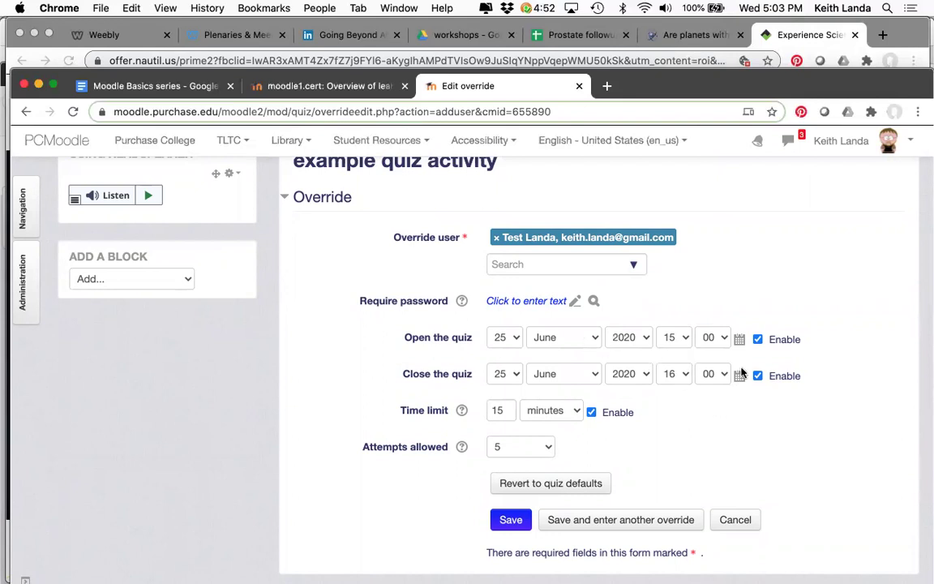
double_click(503, 412)
type("30")
left_click(506, 521)
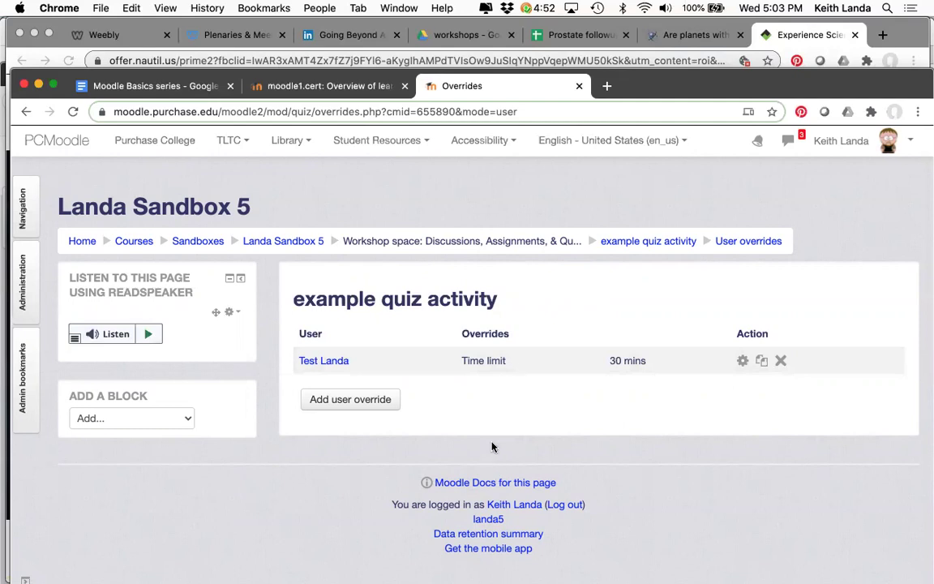
left_click(123, 86)
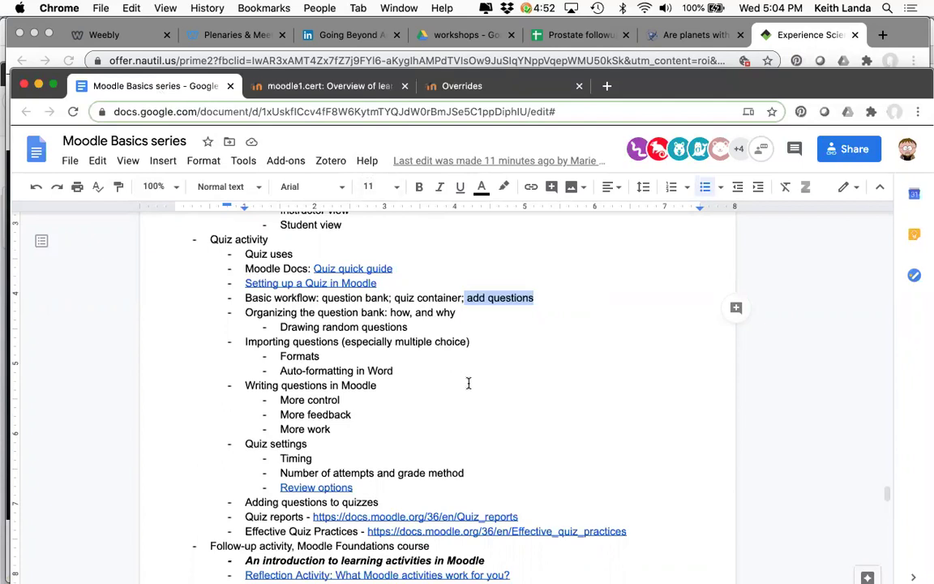
Step: Scroll the Moodle Basics series outline from the Quiz activity topics up to Assignment activity
scroll(468, 383, "down", 3)
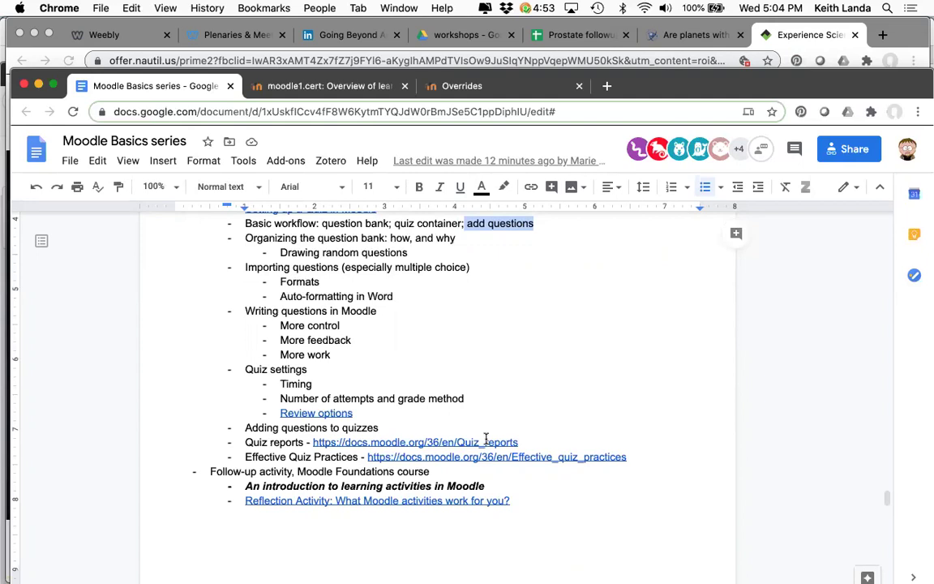
scroll(485, 439, "up", 6)
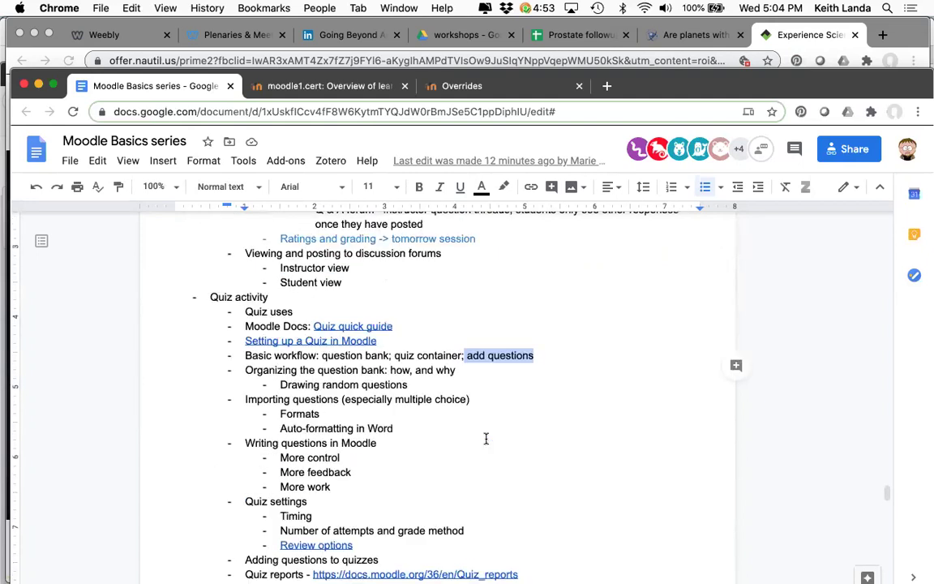
scroll(486, 439, "up", 1)
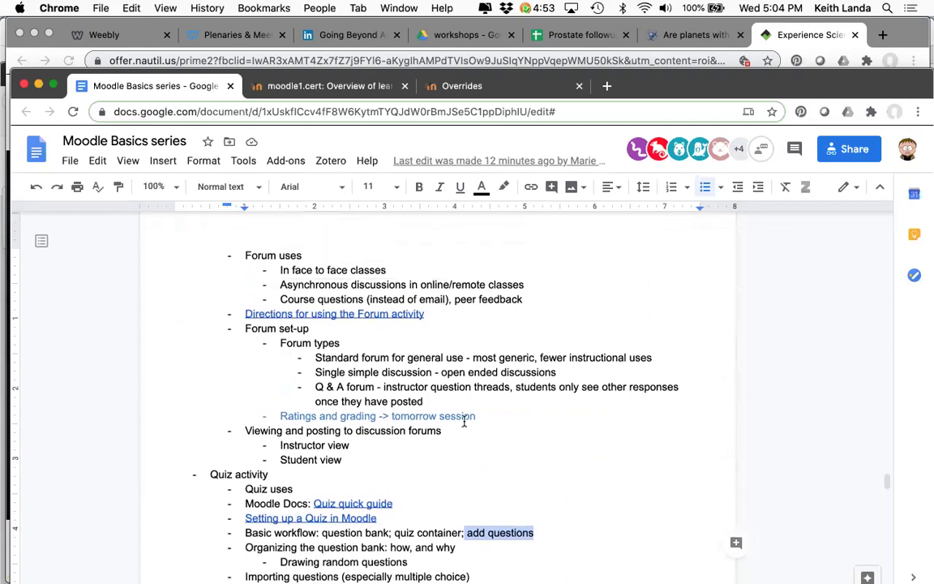
scroll(441, 402, "up", 6)
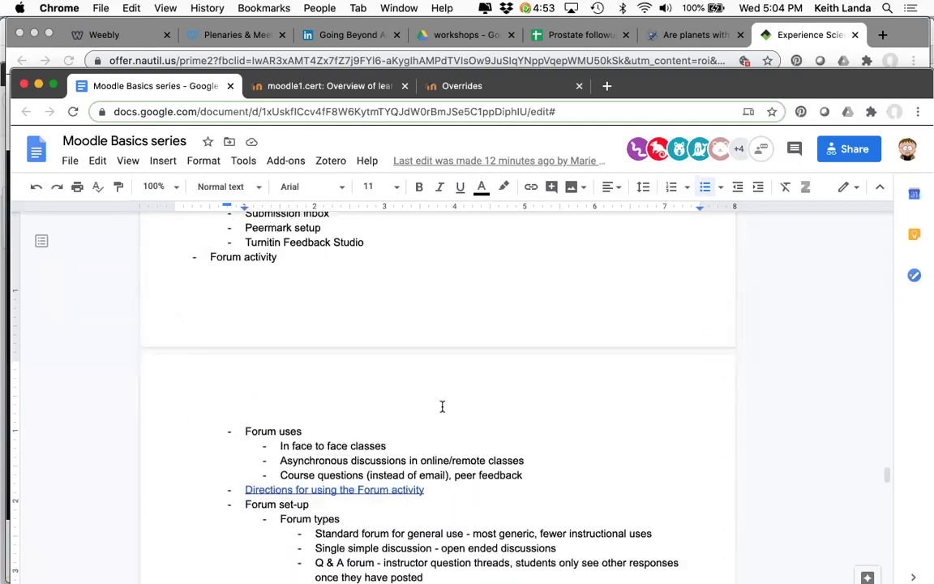
scroll(443, 410, "up", 4)
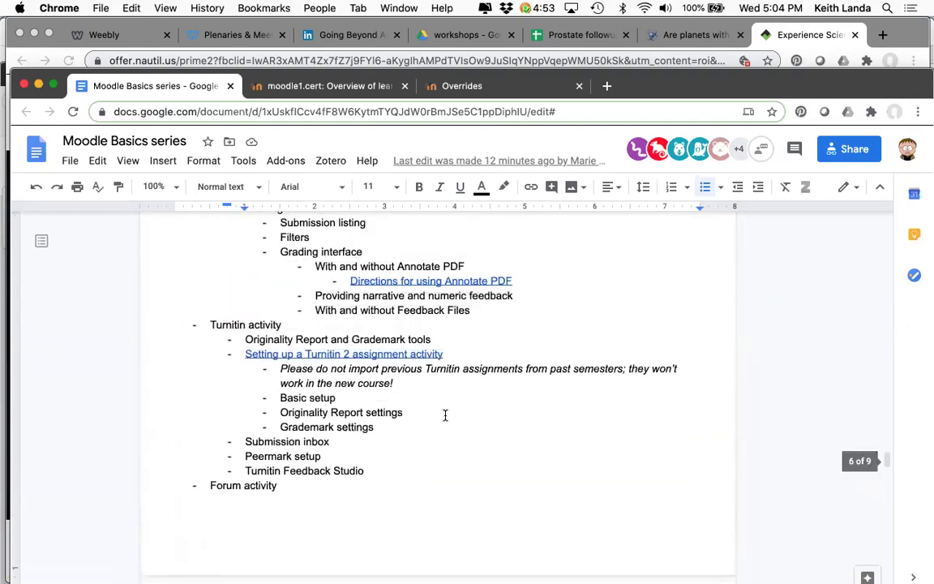
scroll(446, 416, "up", 2)
scroll(445, 416, "down", 4)
scroll(446, 415, "down", 2)
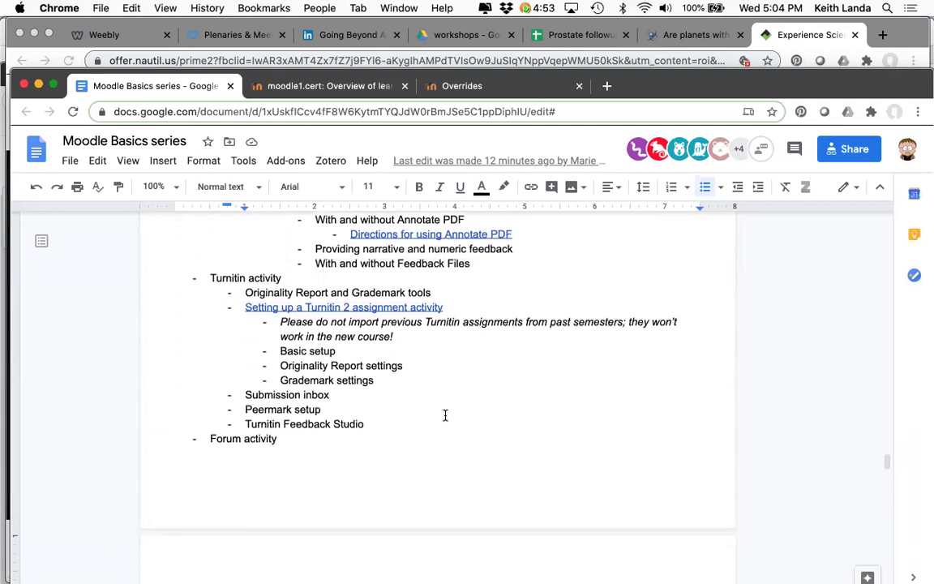
scroll(446, 416, "up", 9)
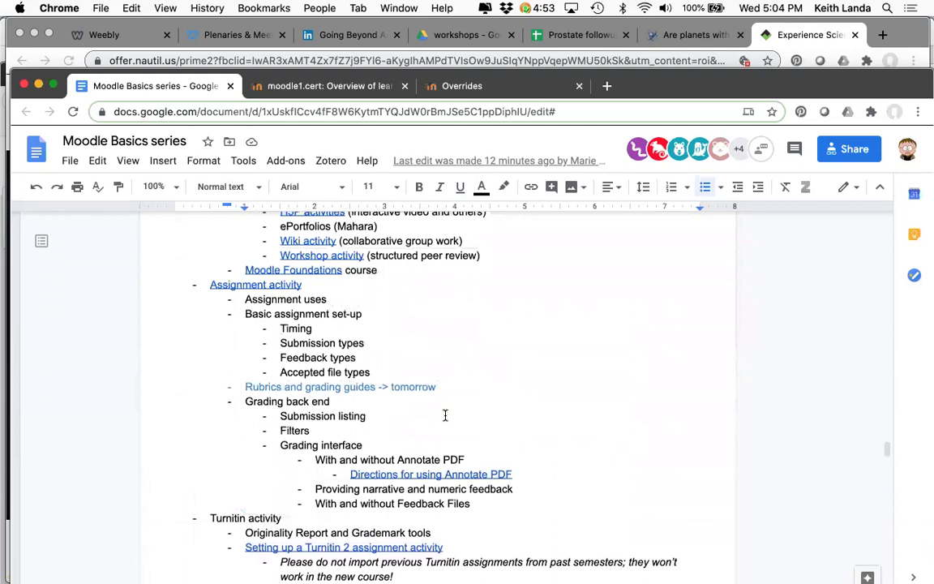
scroll(445, 415, "up", 2)
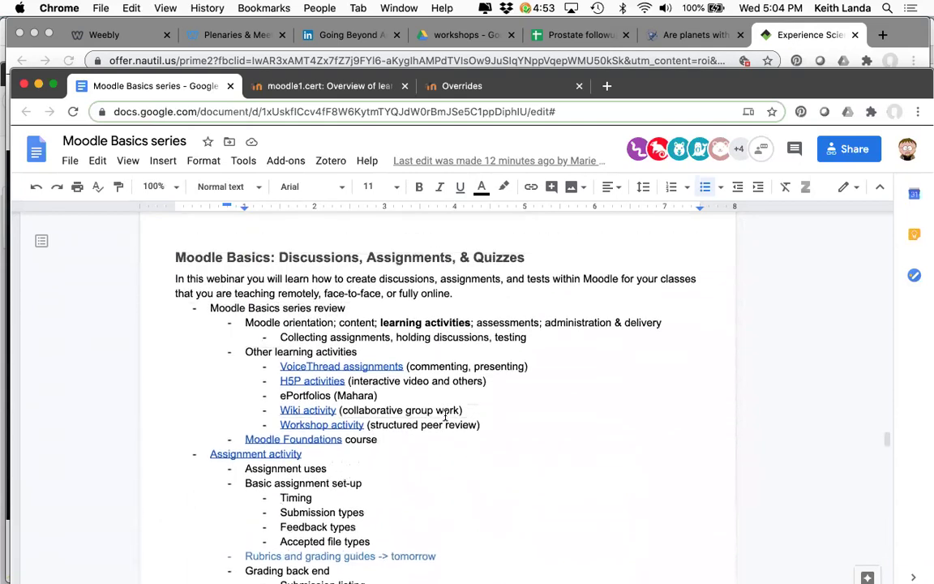
scroll(446, 415, "down", 3)
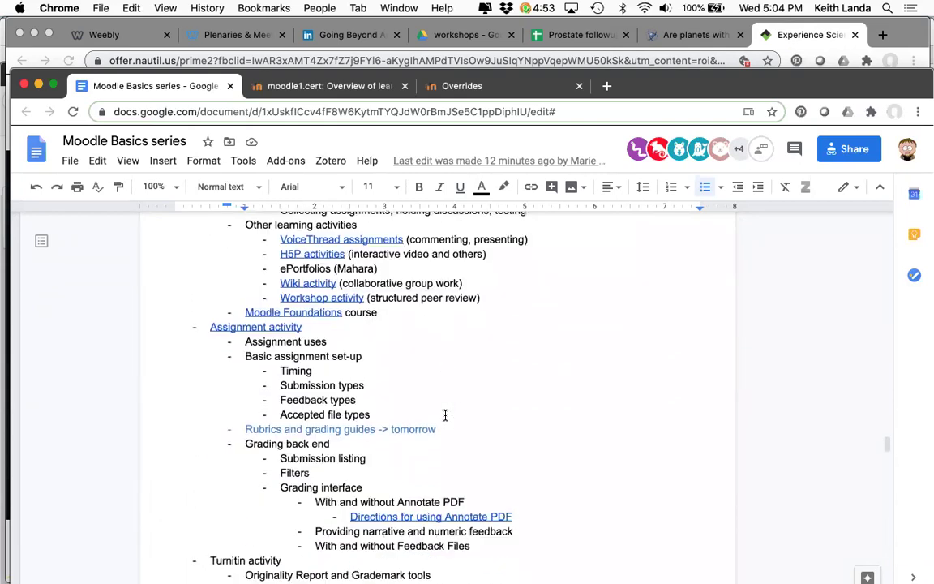
Step: Place the cursor at the end of the 'Assignment uses' line under Assignment activity
scroll(377, 284, "up", 1)
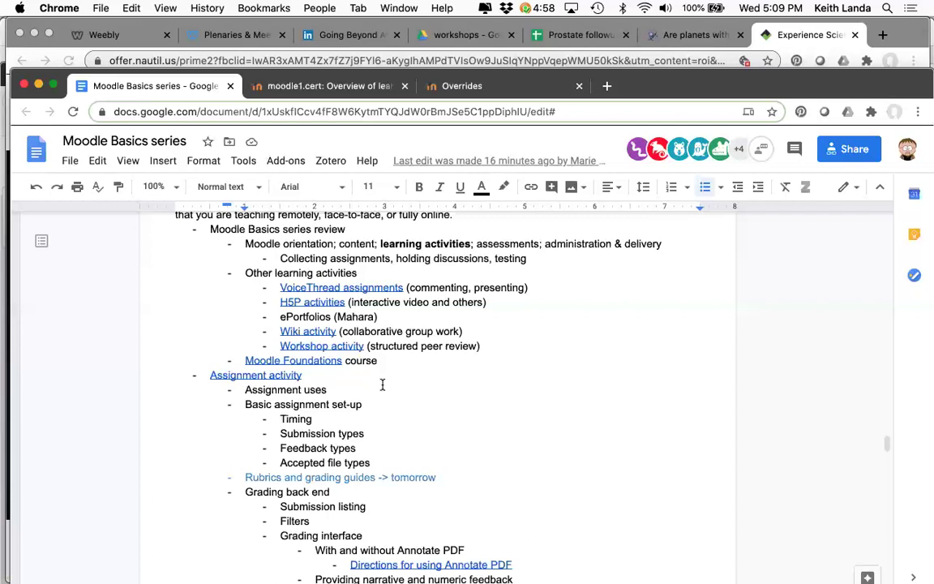
left_click(382, 385)
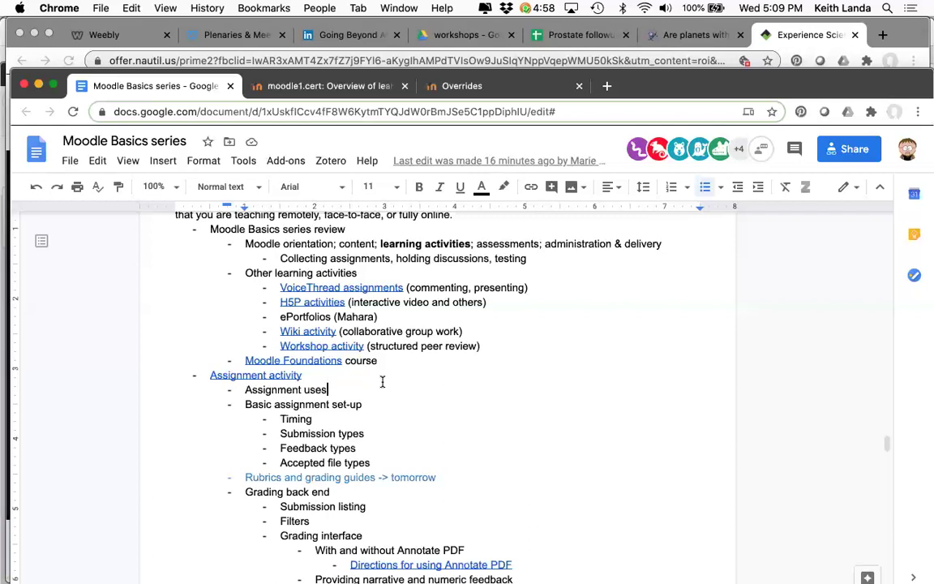